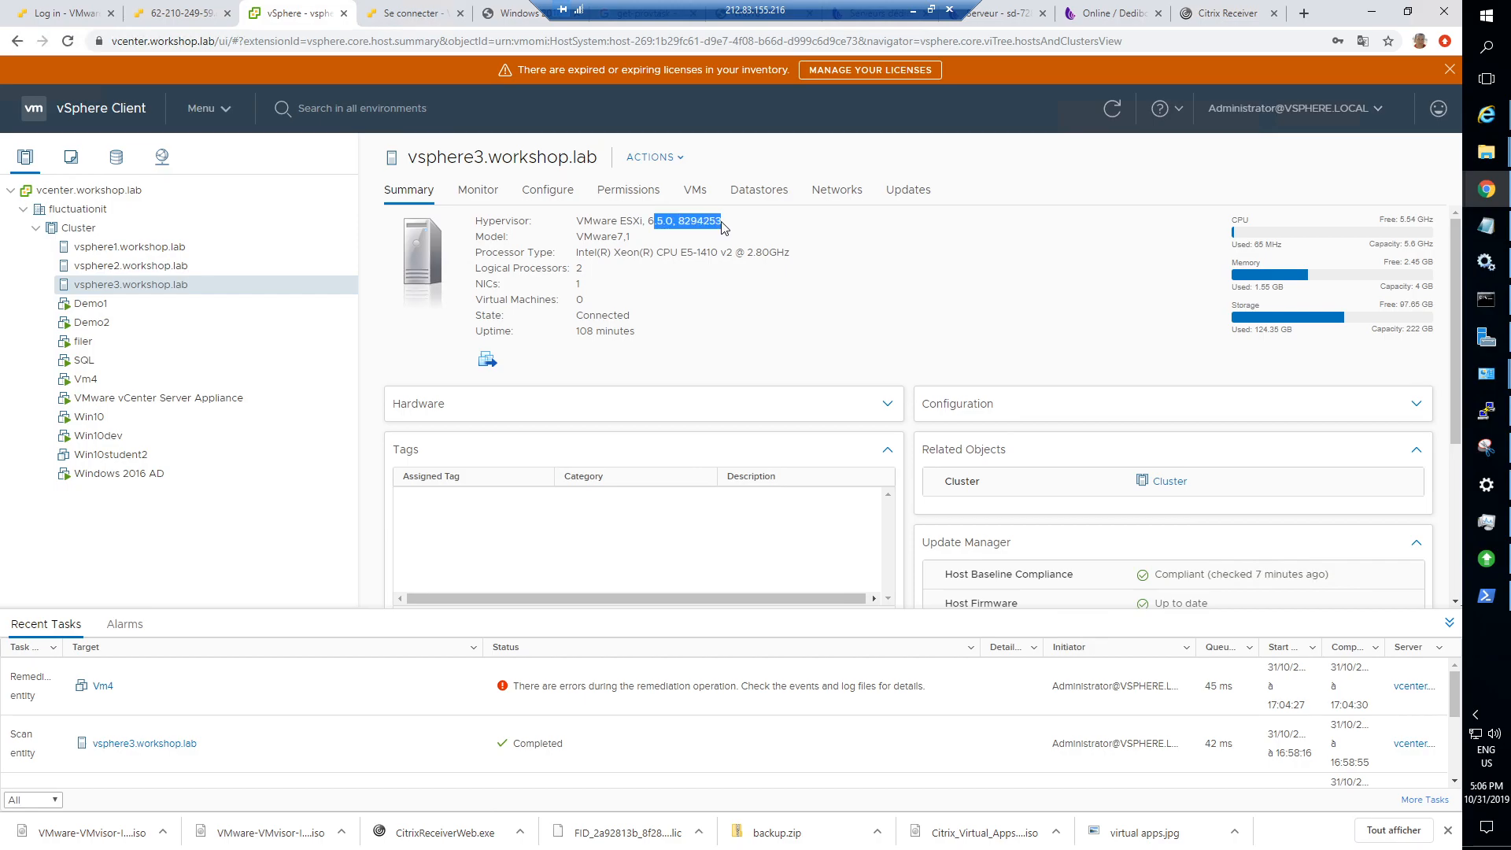
Compare the hypervisor versions of vsphere2.workshop.lab and vsphere3.workshop.lab.
click(149, 267)
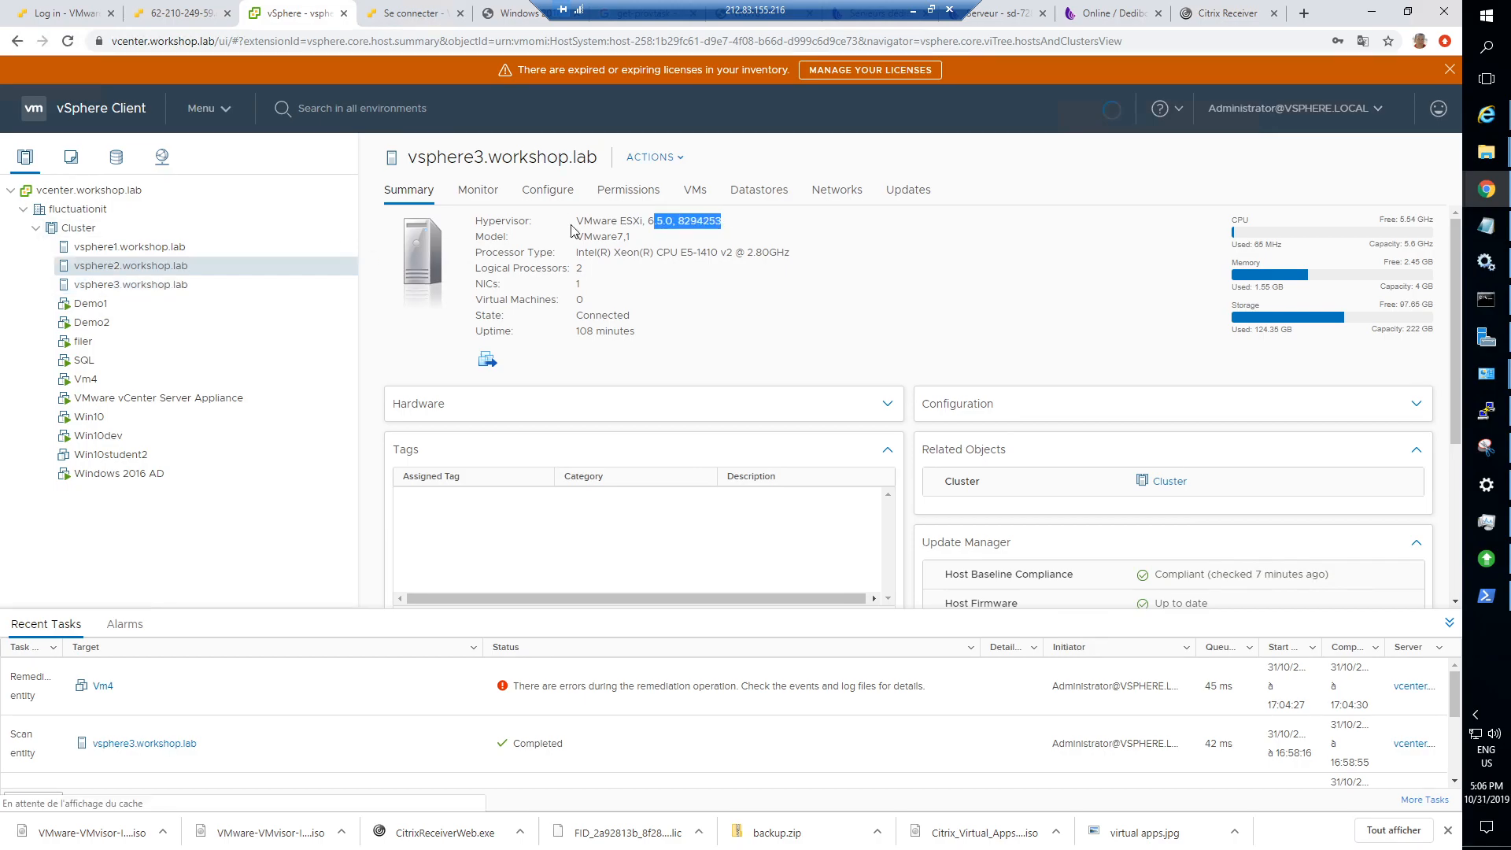
drag(641, 221, 727, 221)
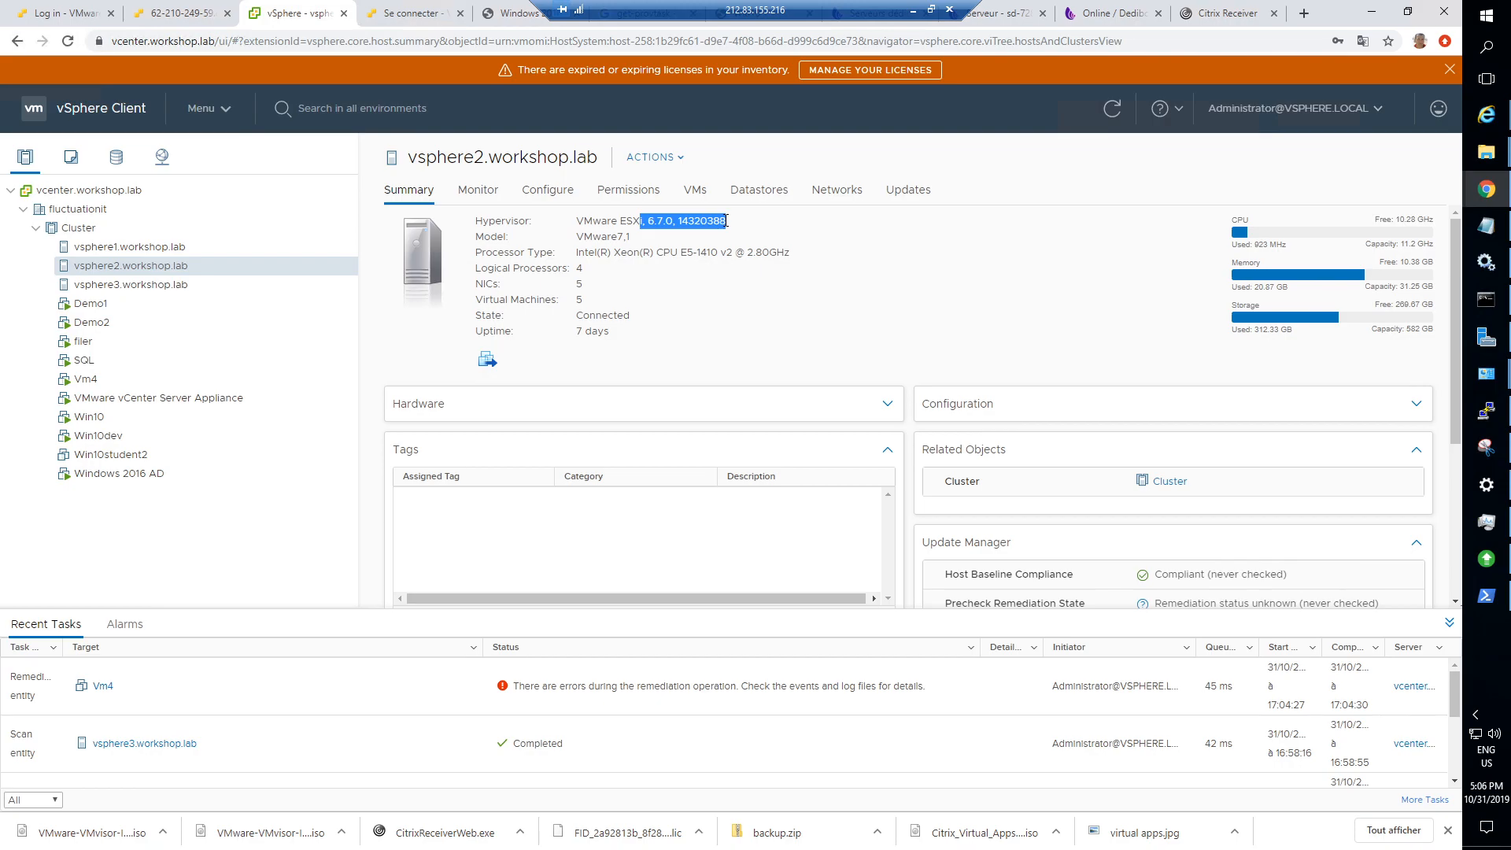
click(158, 287)
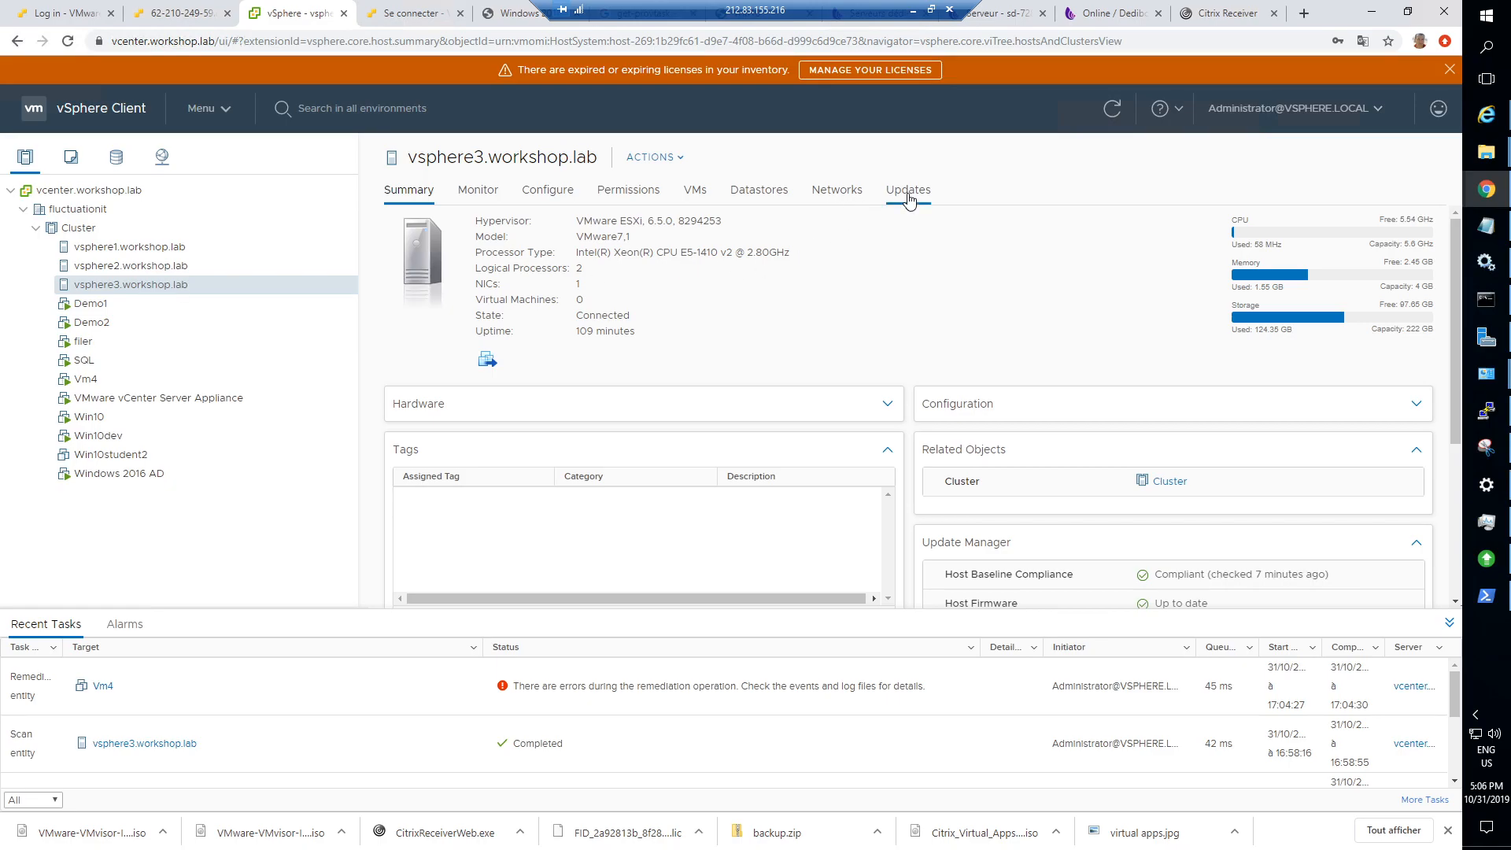
Review the ESXi image used by the 6.5 to 6.7 upgrade baseline in Update Manager, leaving the baseline unedited.
click(222, 118)
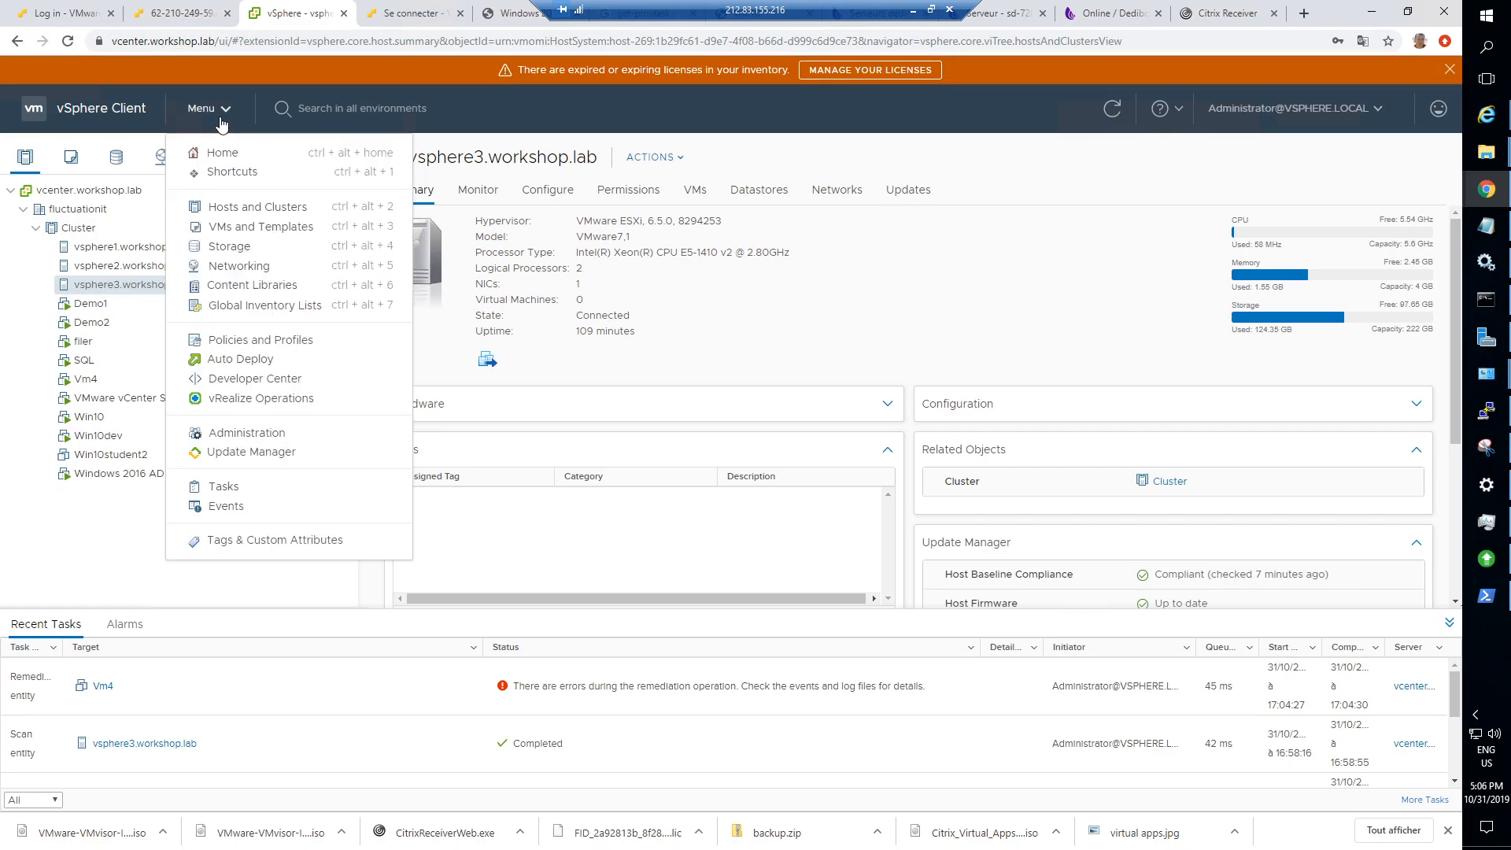
click(240, 451)
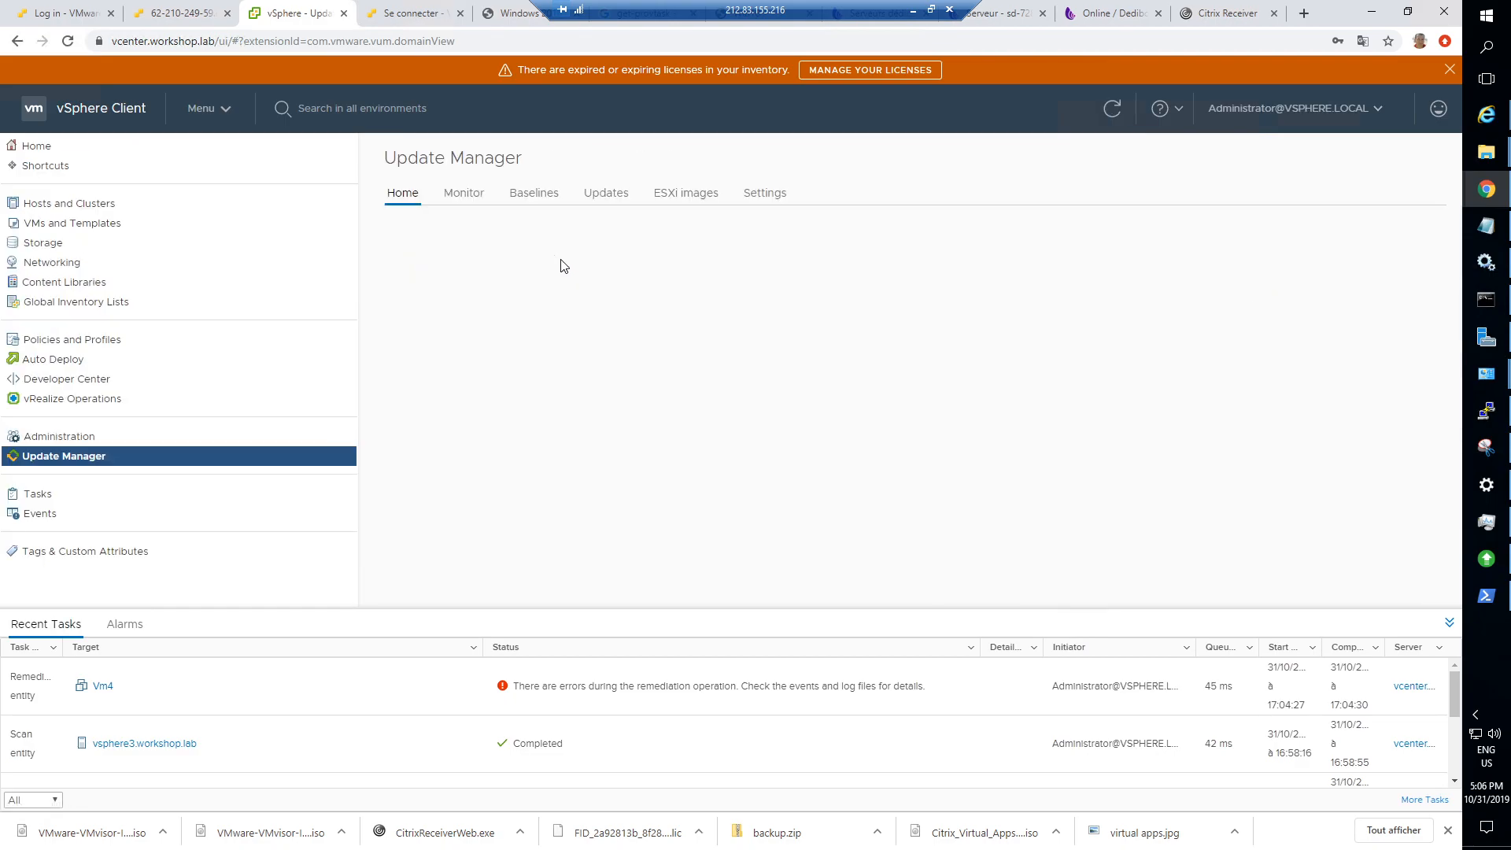
click(529, 193)
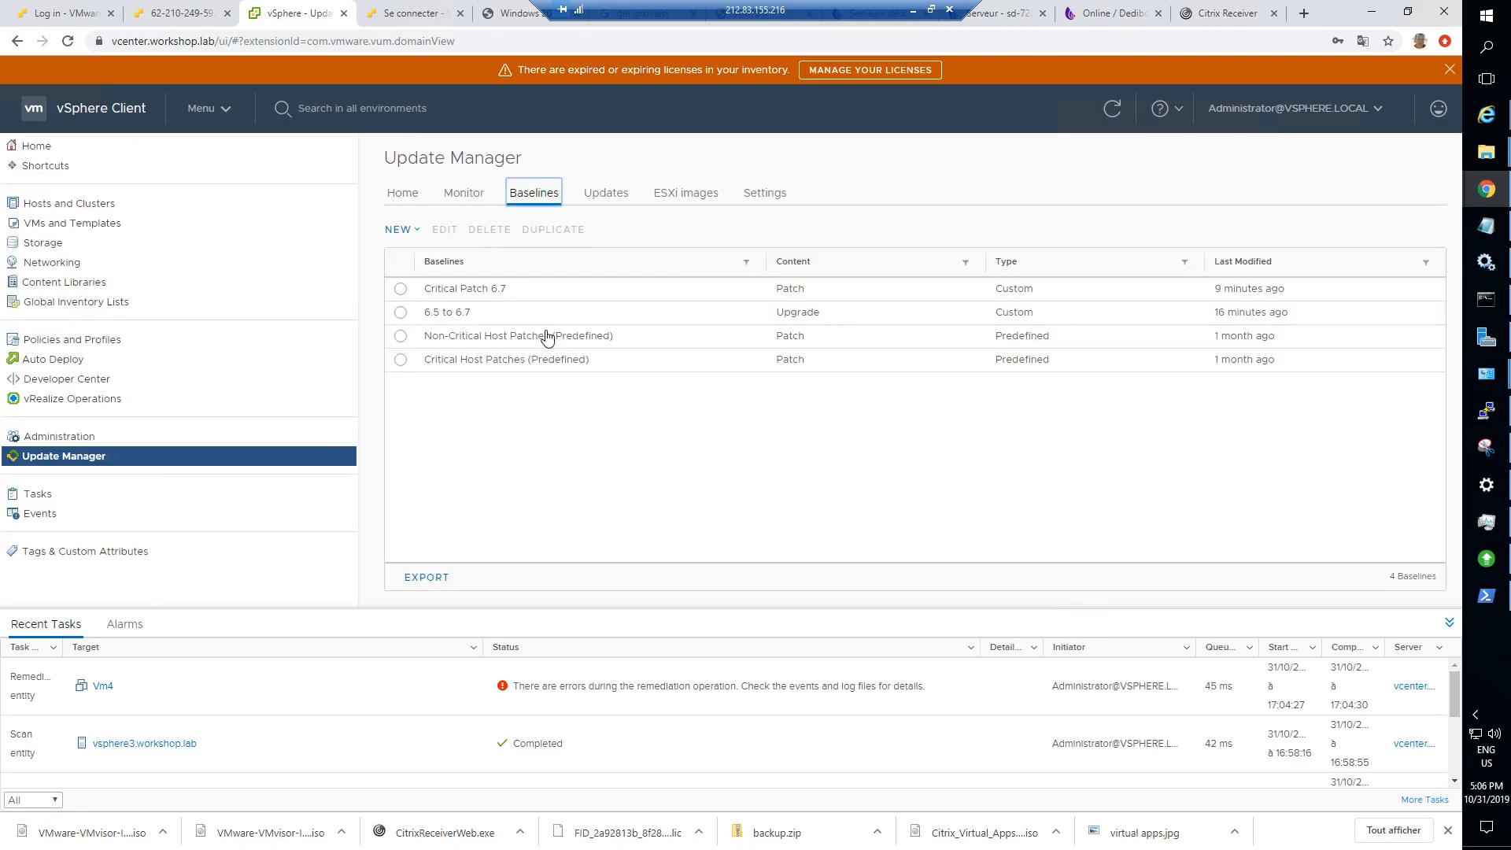
click(419, 315)
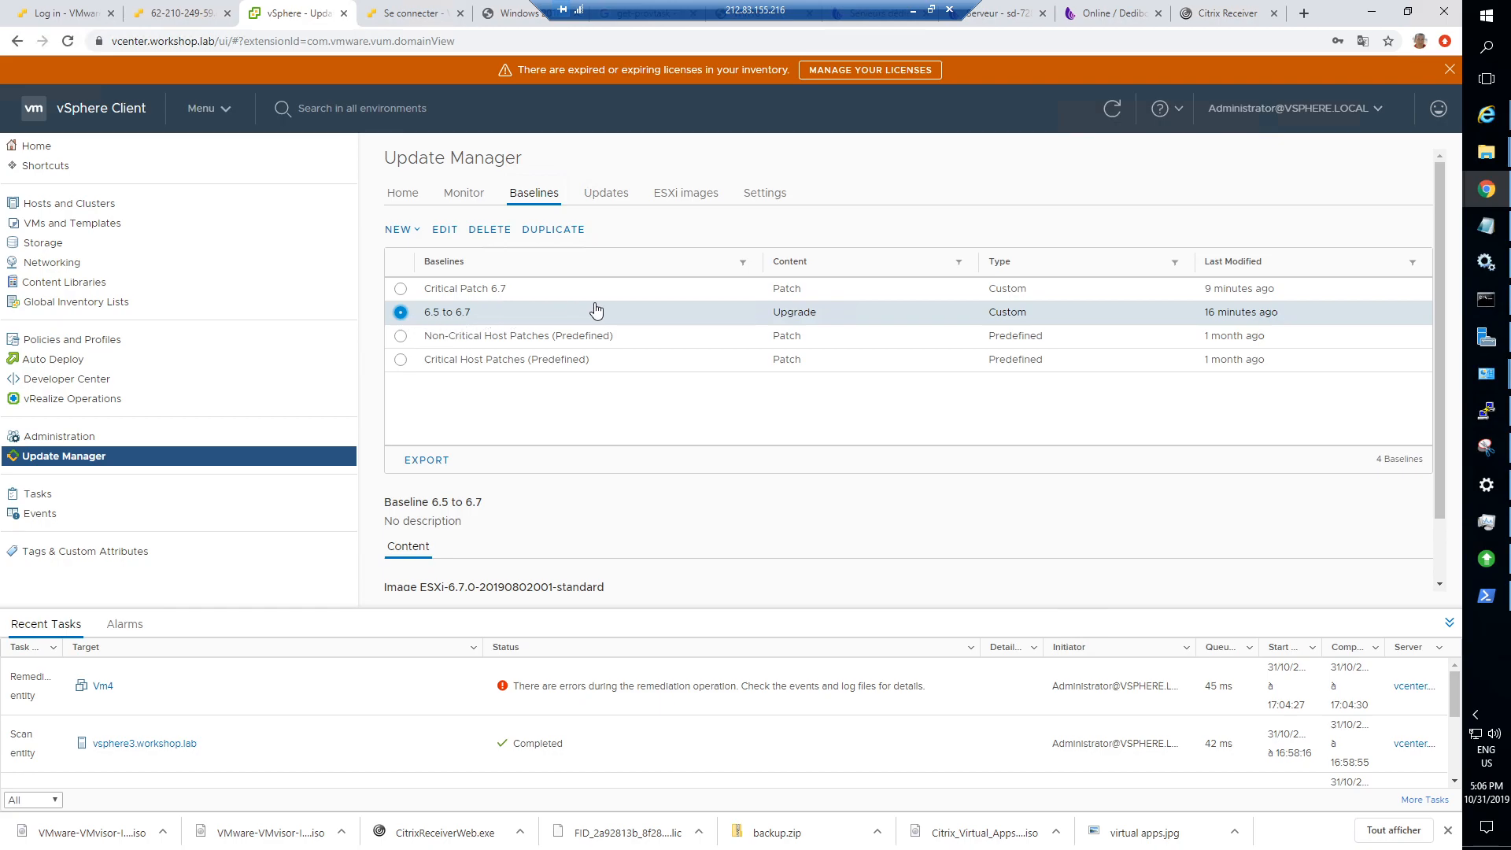
click(445, 230)
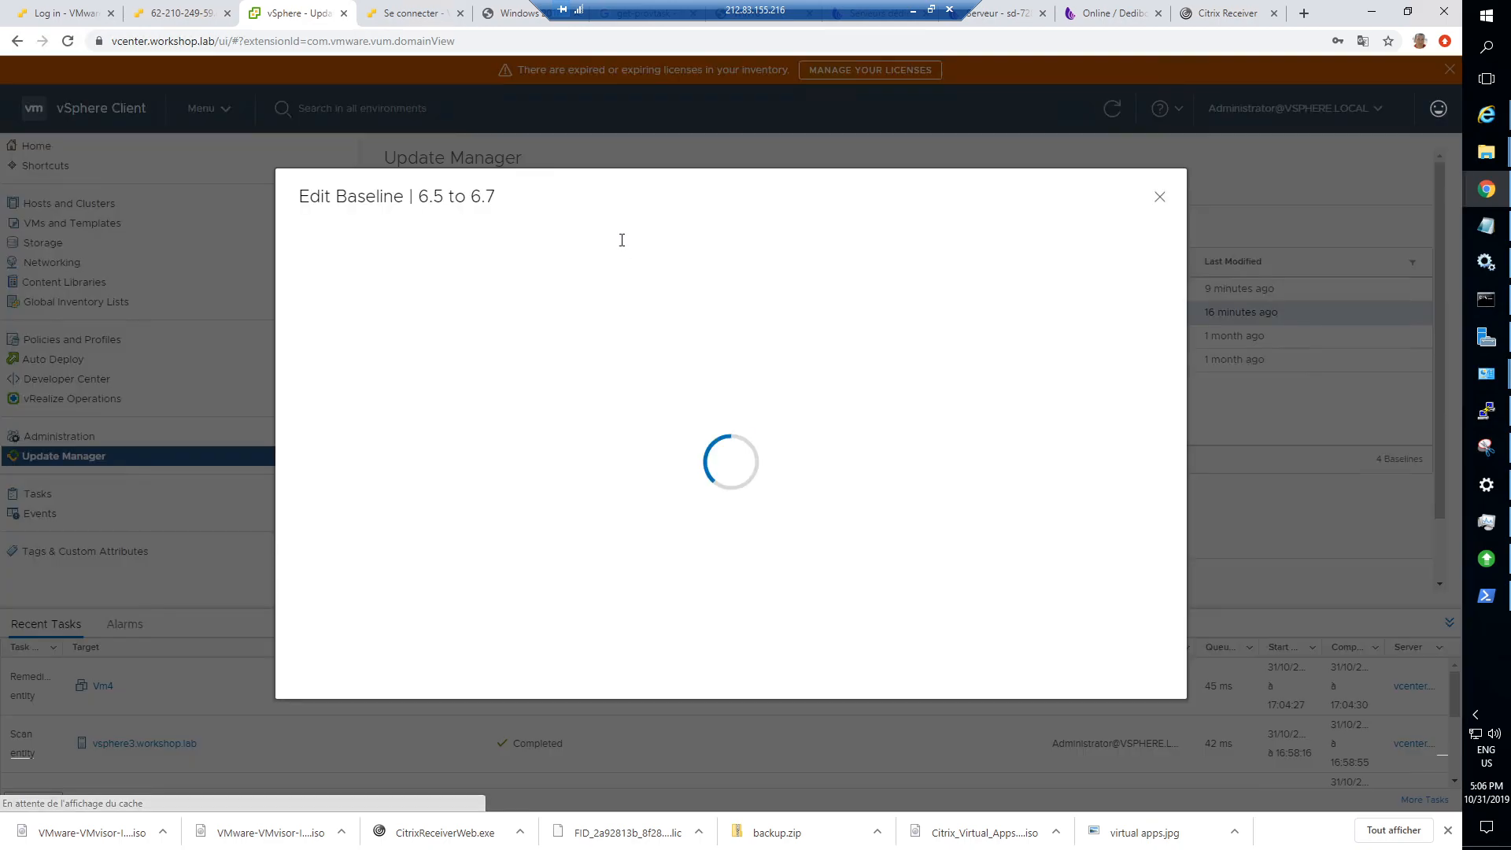
click(1139, 668)
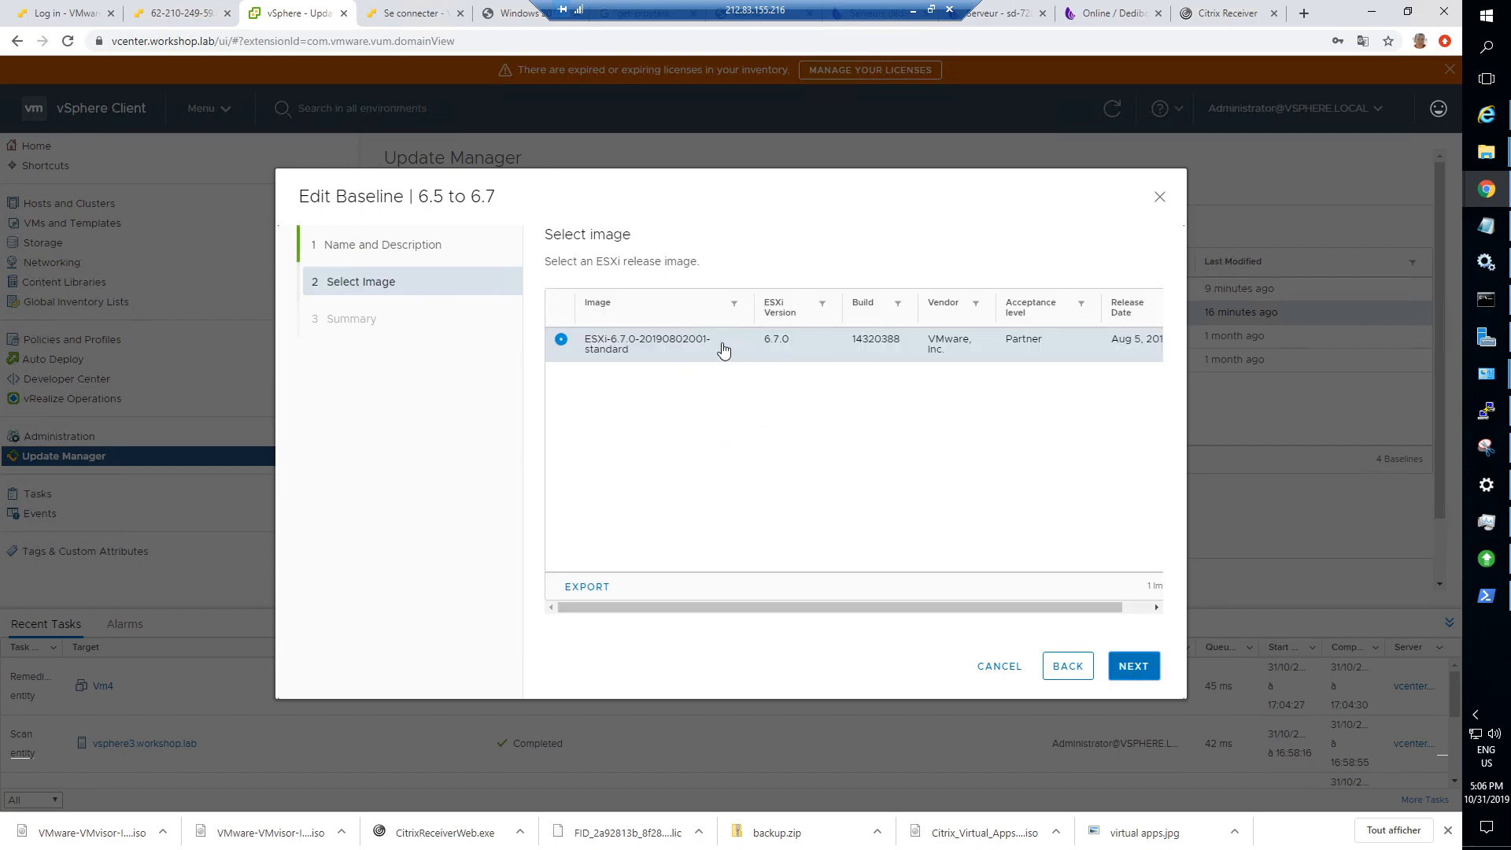
click(998, 666)
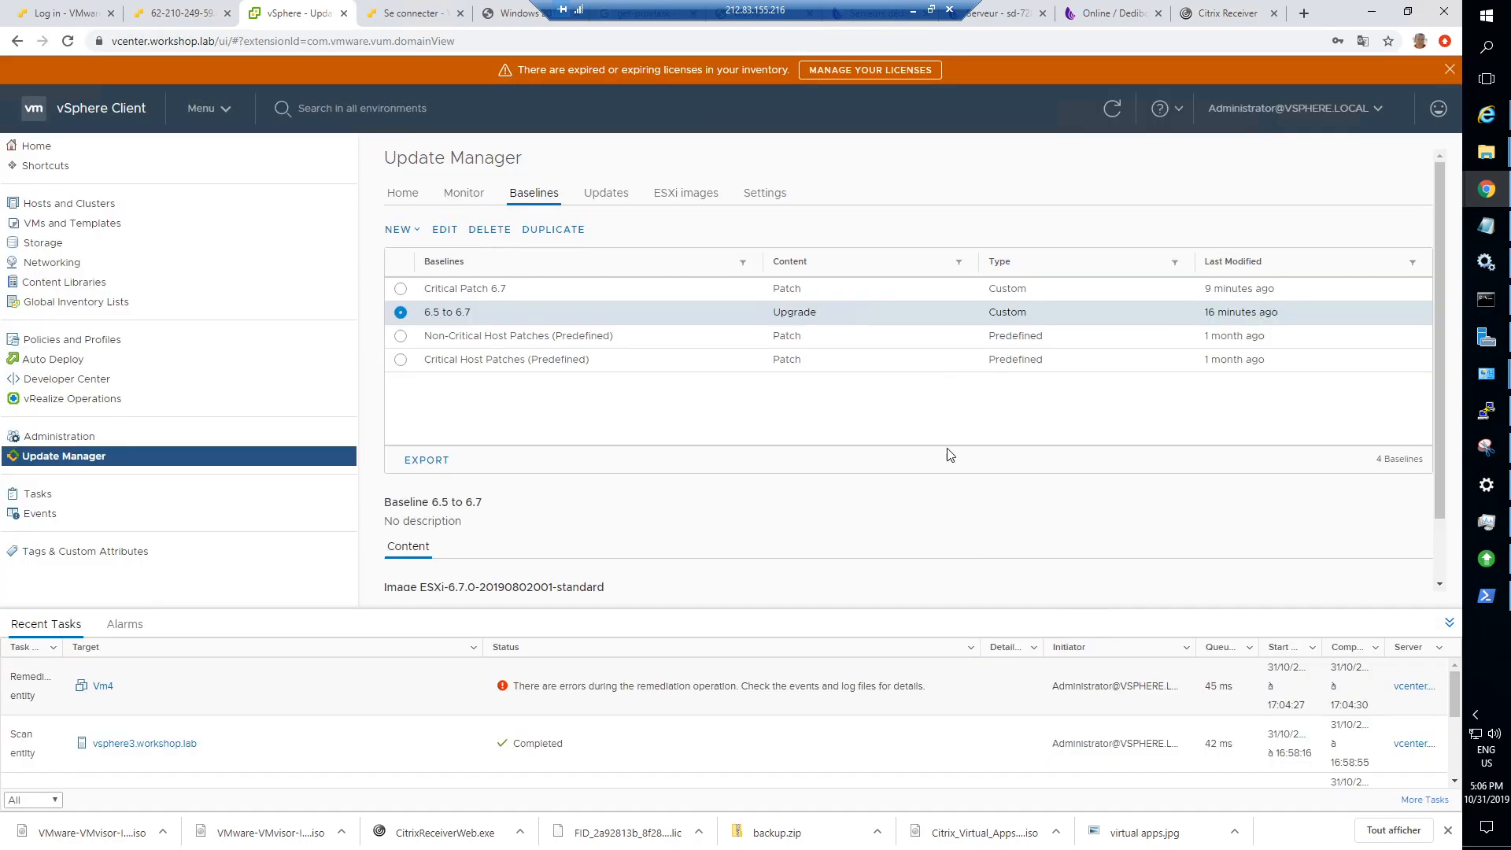
Attach the existing 6.5 to 6.7 upgrade baseline to the host vsphere3.workshop.lab.
click(62, 205)
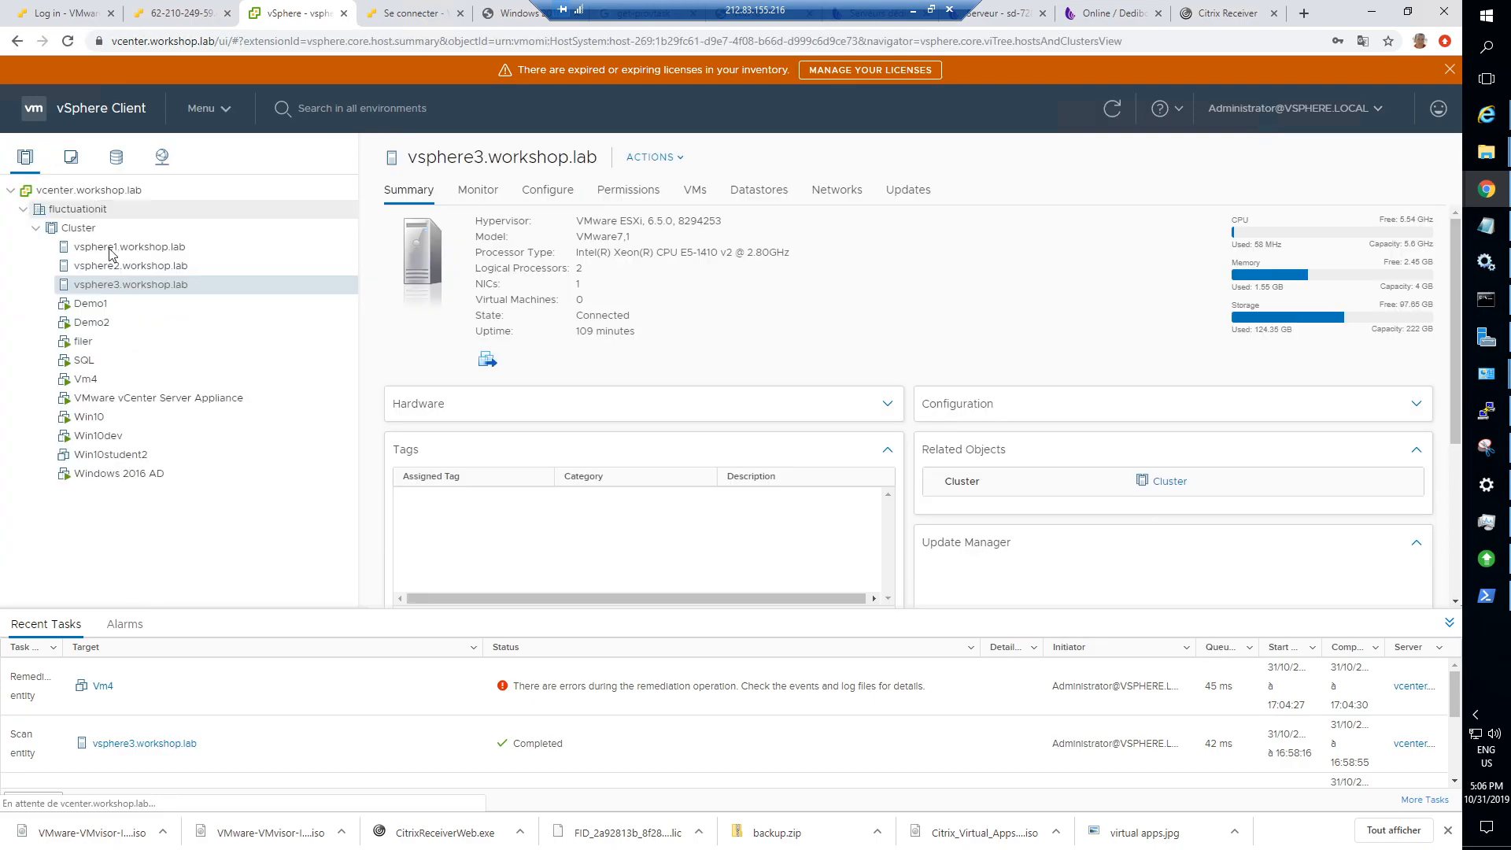
click(693, 194)
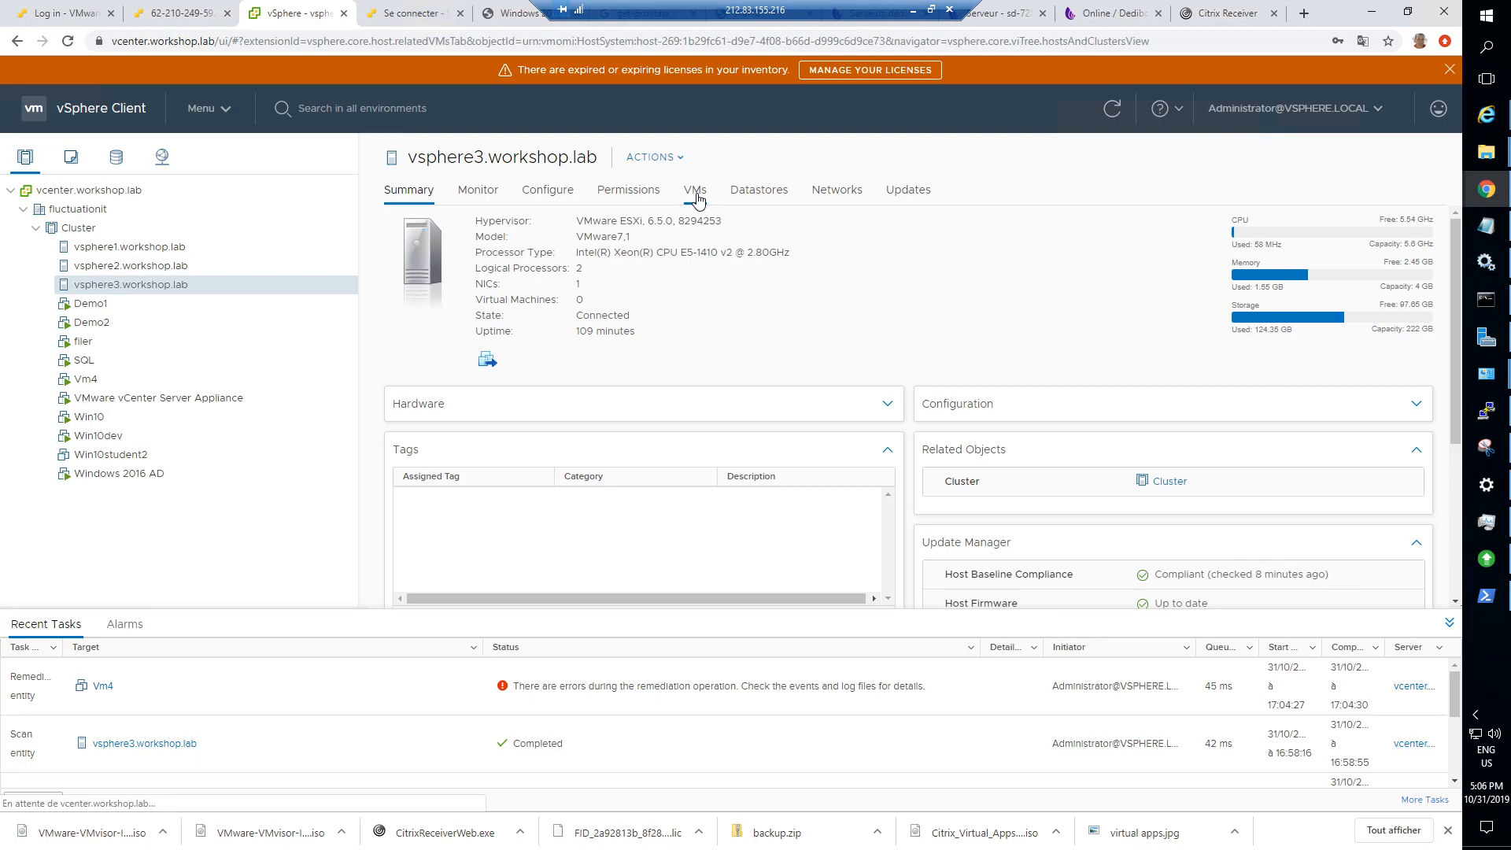
click(417, 193)
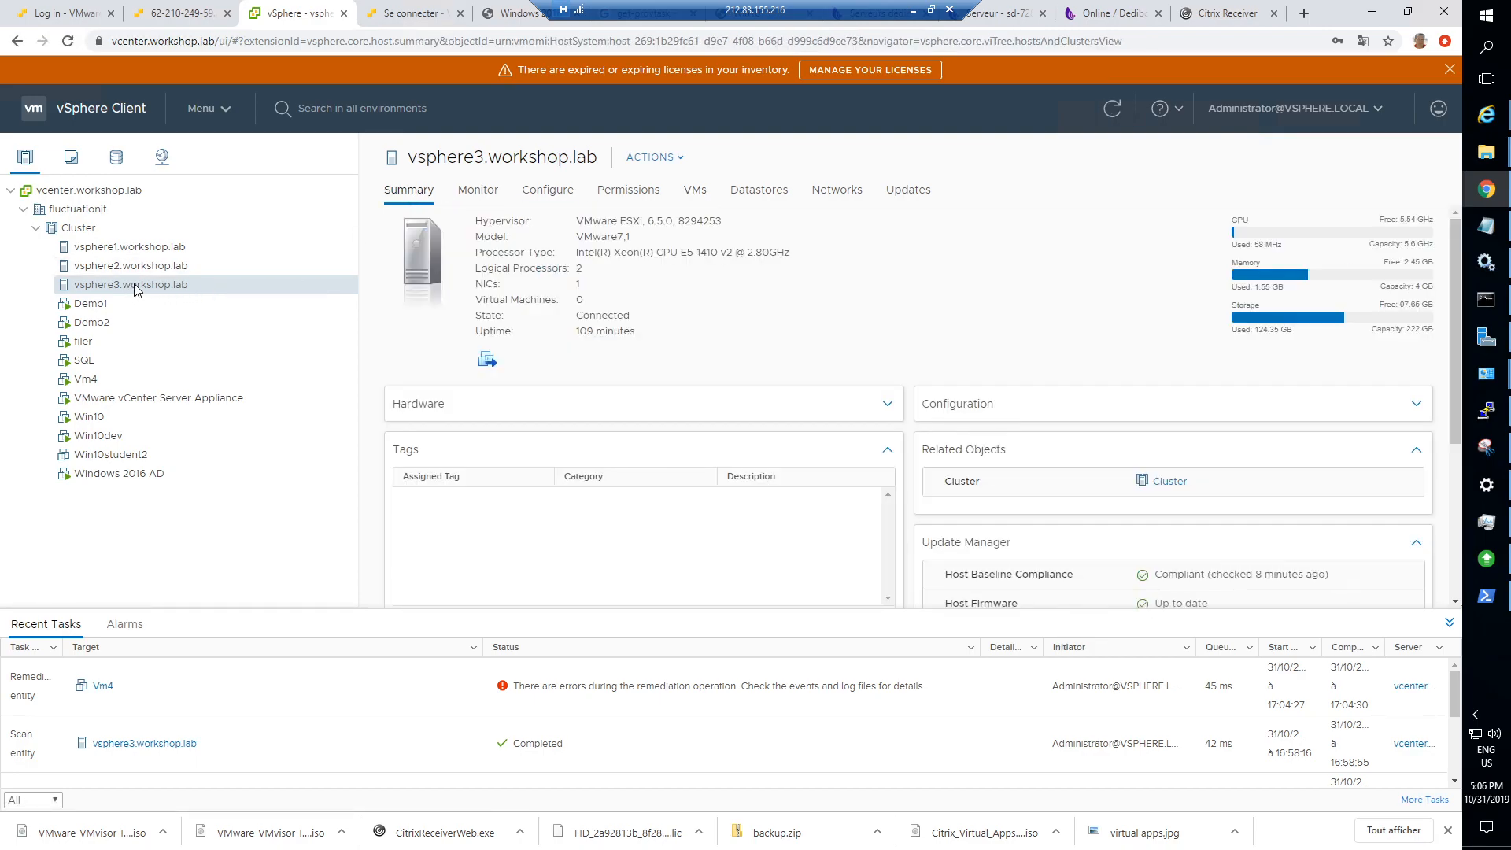
click(911, 191)
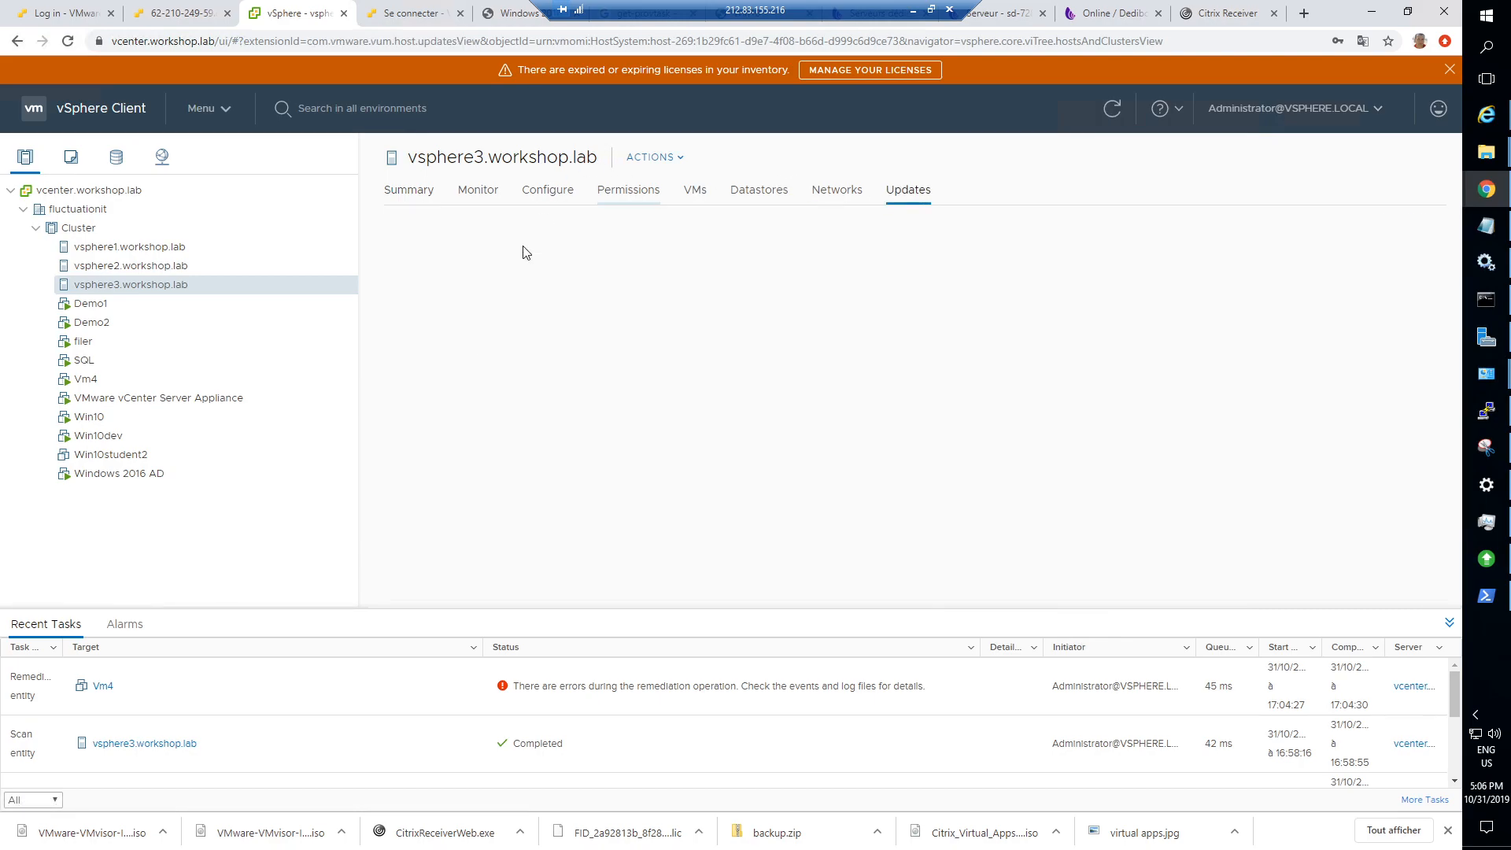
scroll(762, 496, down, 5)
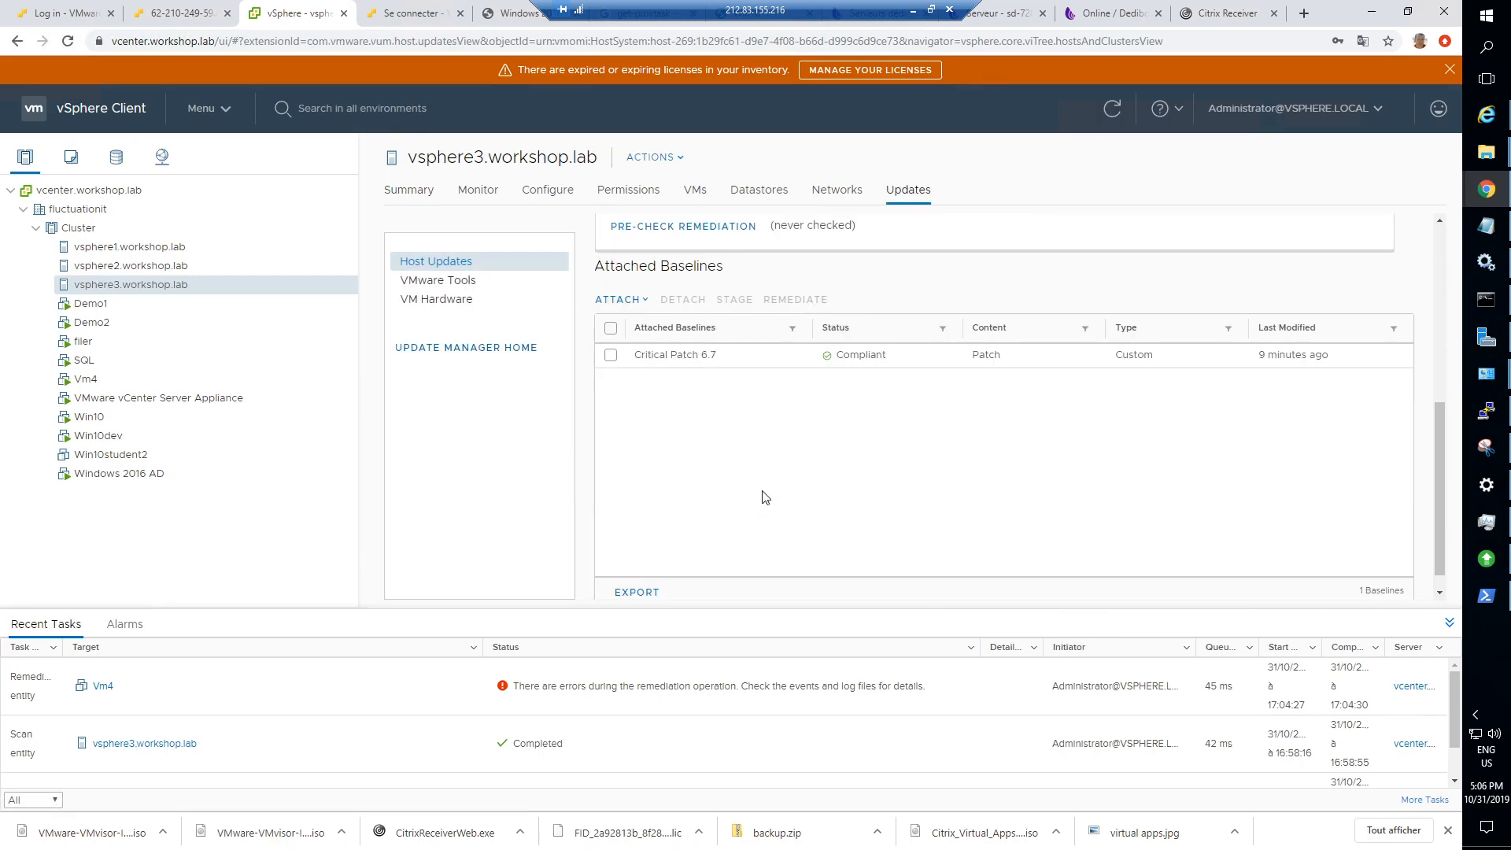
click(622, 300)
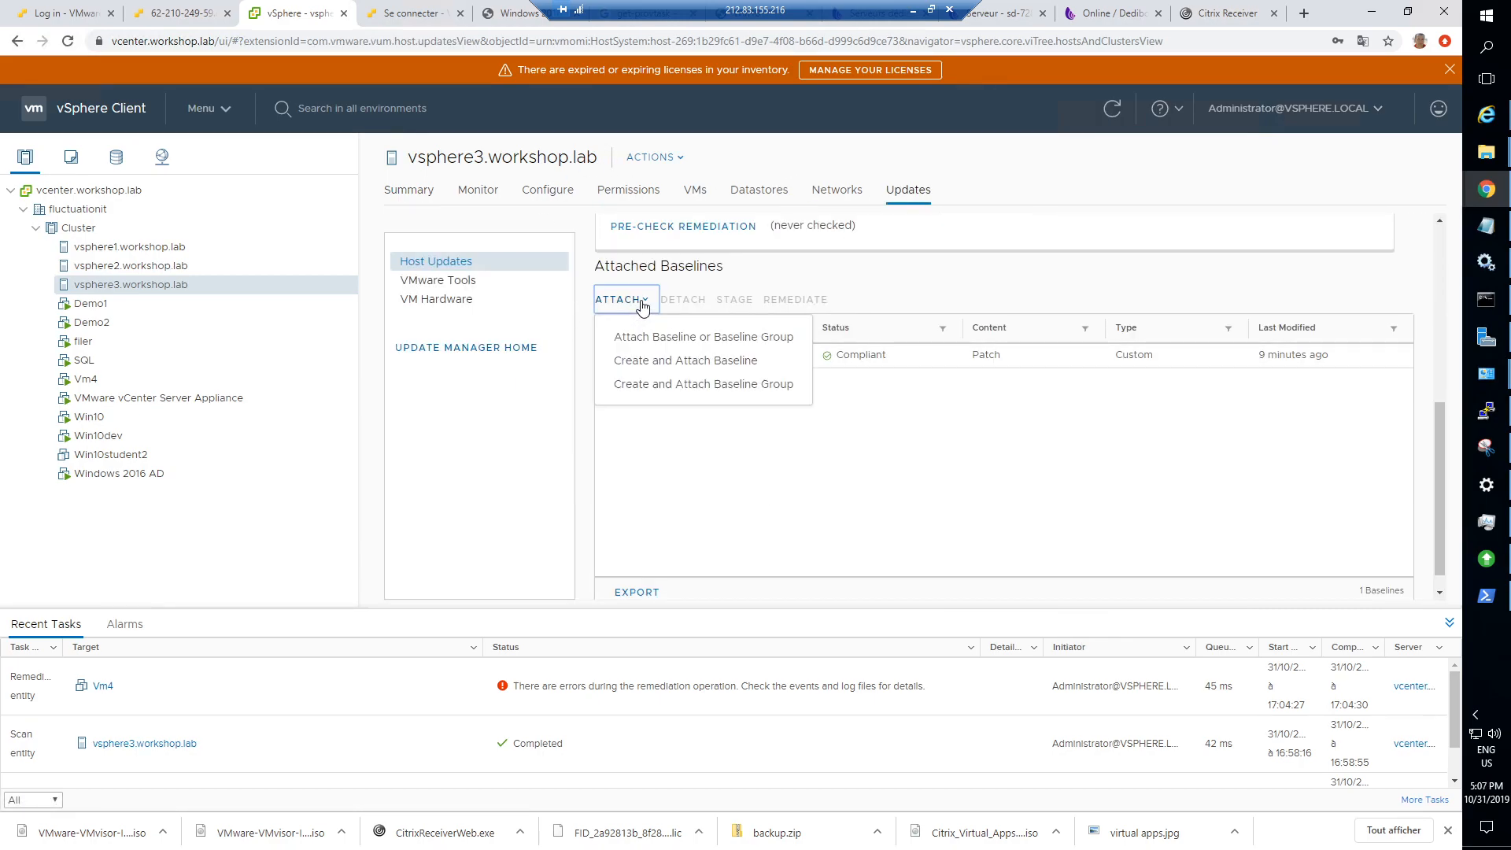
click(649, 335)
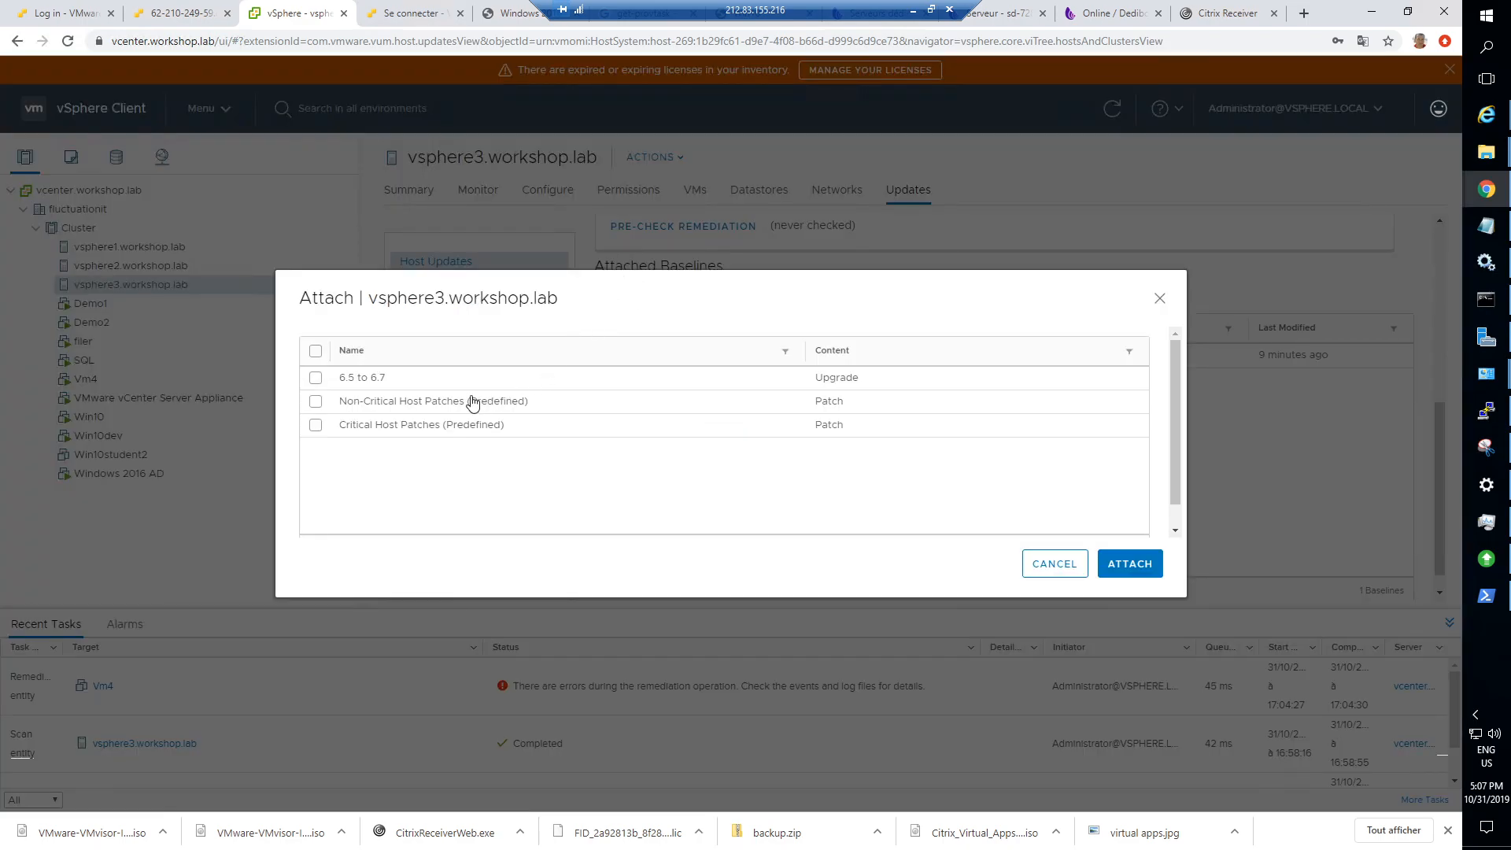
click(315, 378)
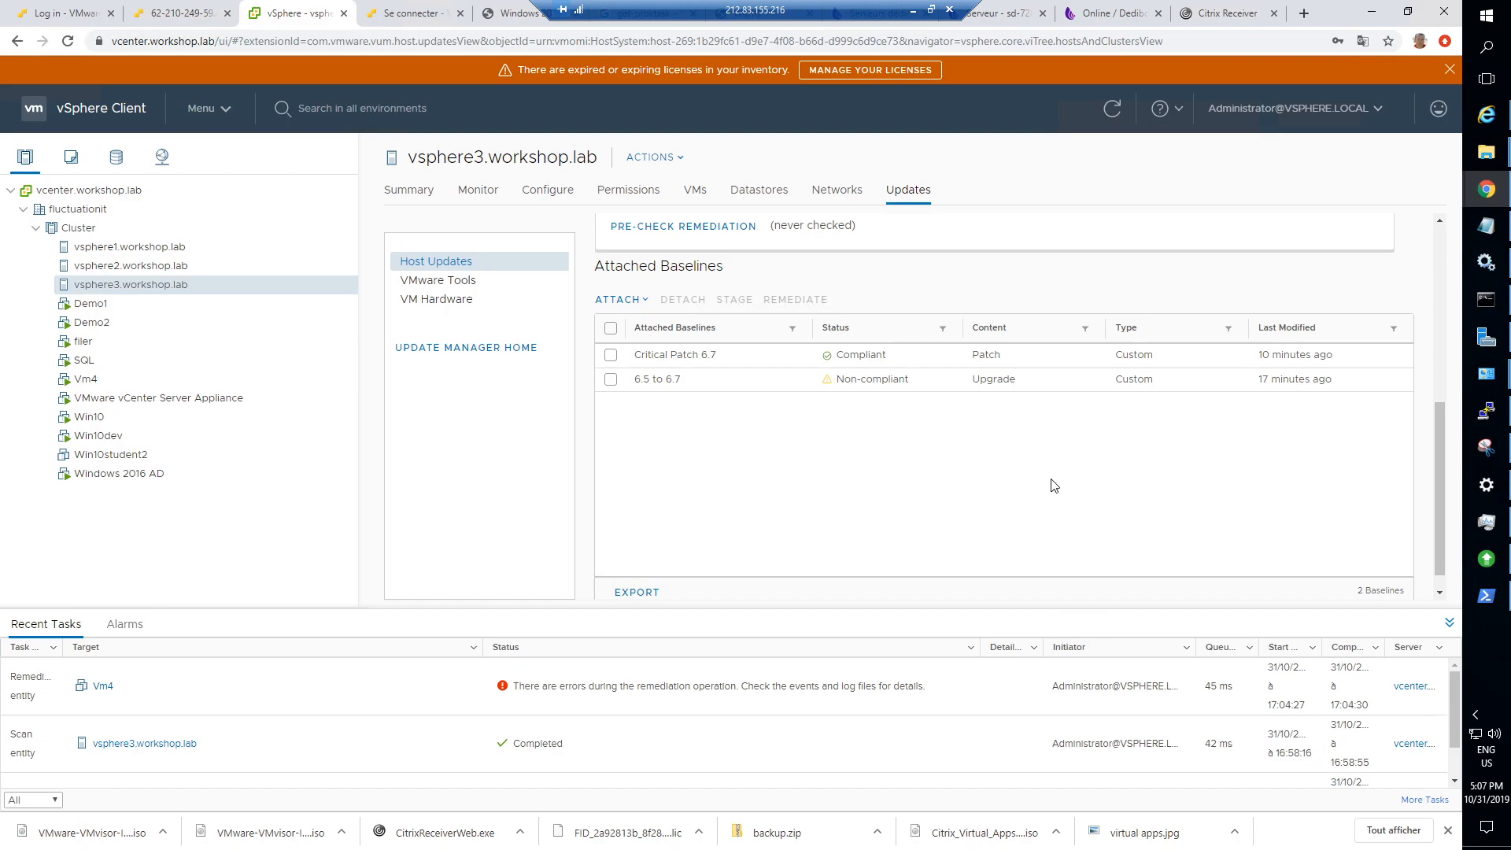
Detach the Critical Patch 6.7 baseline from both vsphere3.workshop.lab and vsphere1.workshop.lab.
click(611, 355)
click(685, 300)
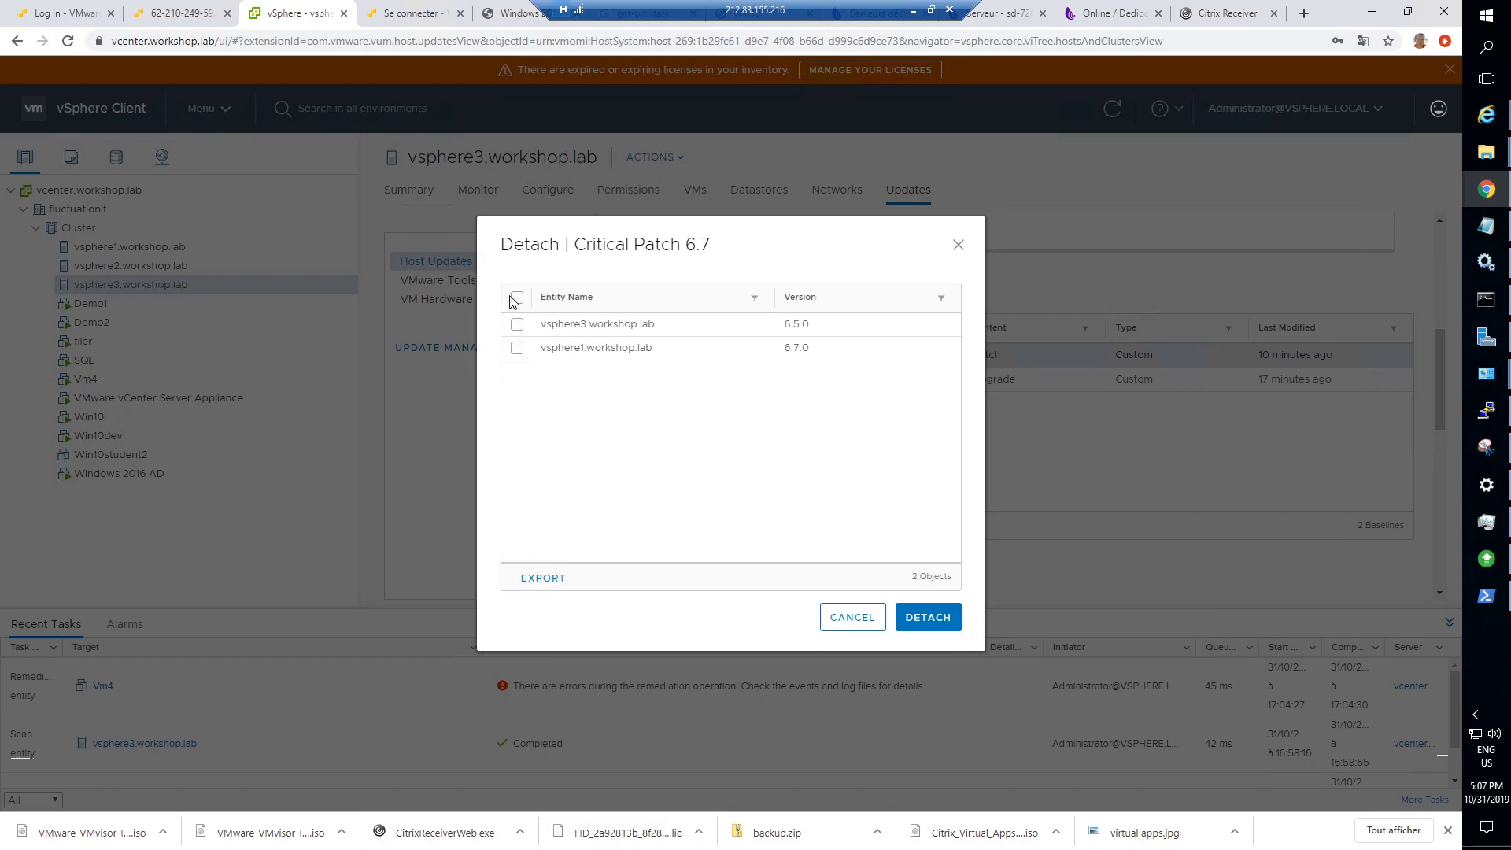
click(517, 324)
click(517, 349)
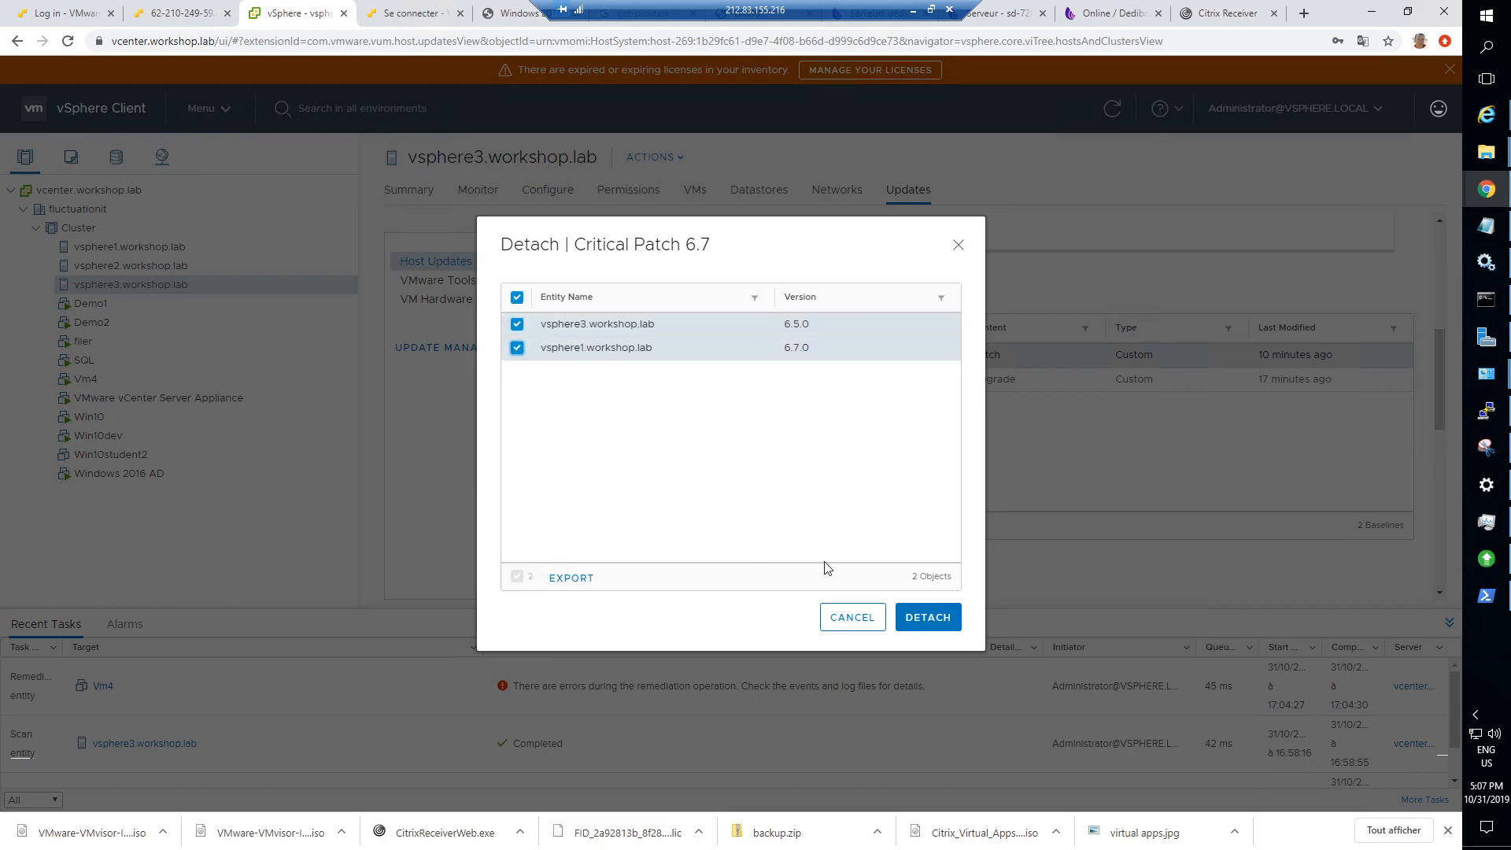
click(933, 619)
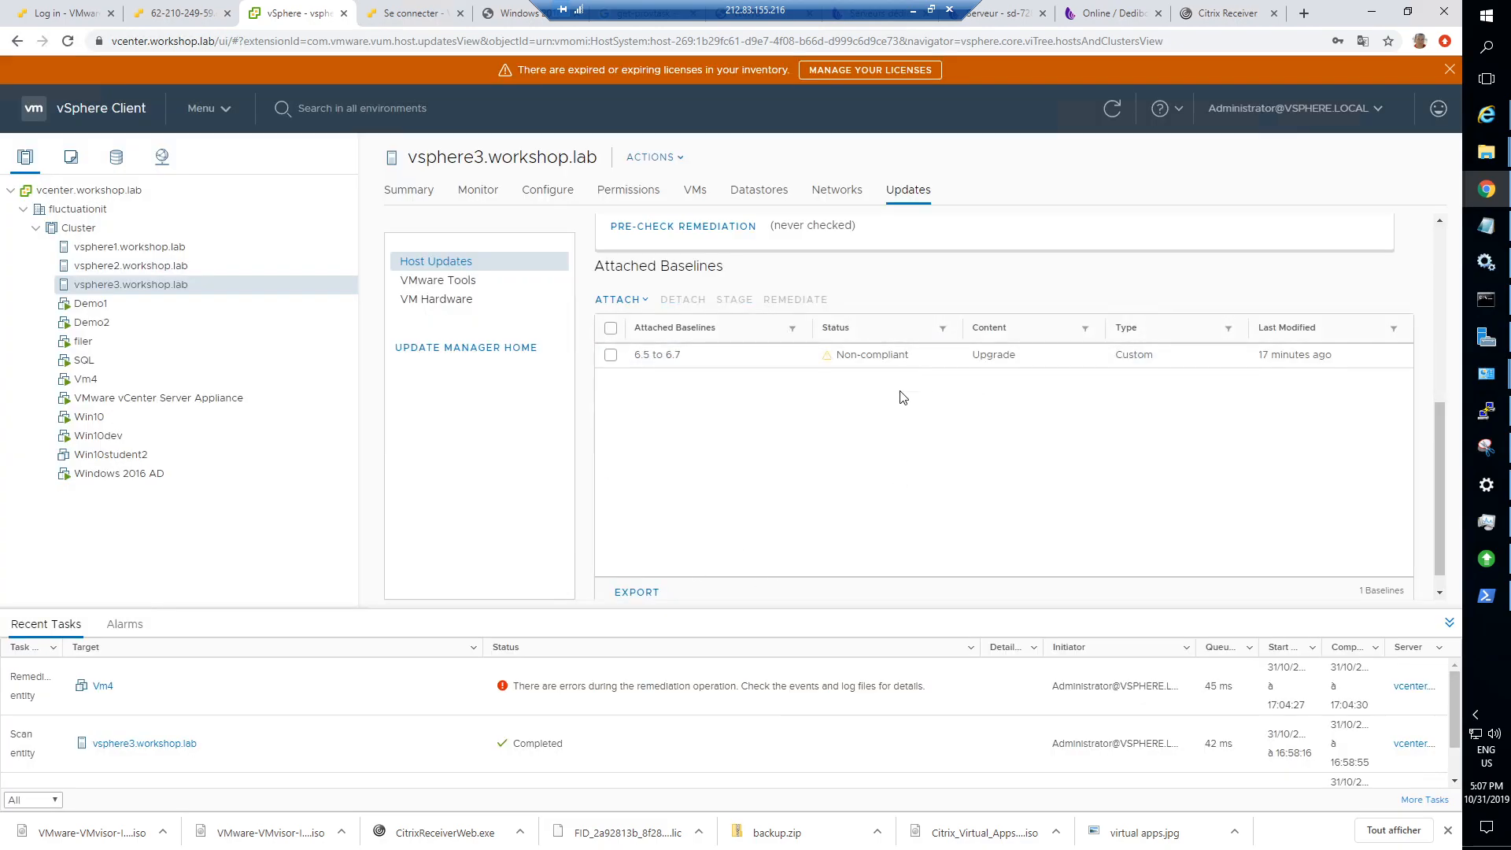
Select the attached 6.5 to 6.7 baseline and run a compliance check on vsphere3.workshop.lab.
click(675, 357)
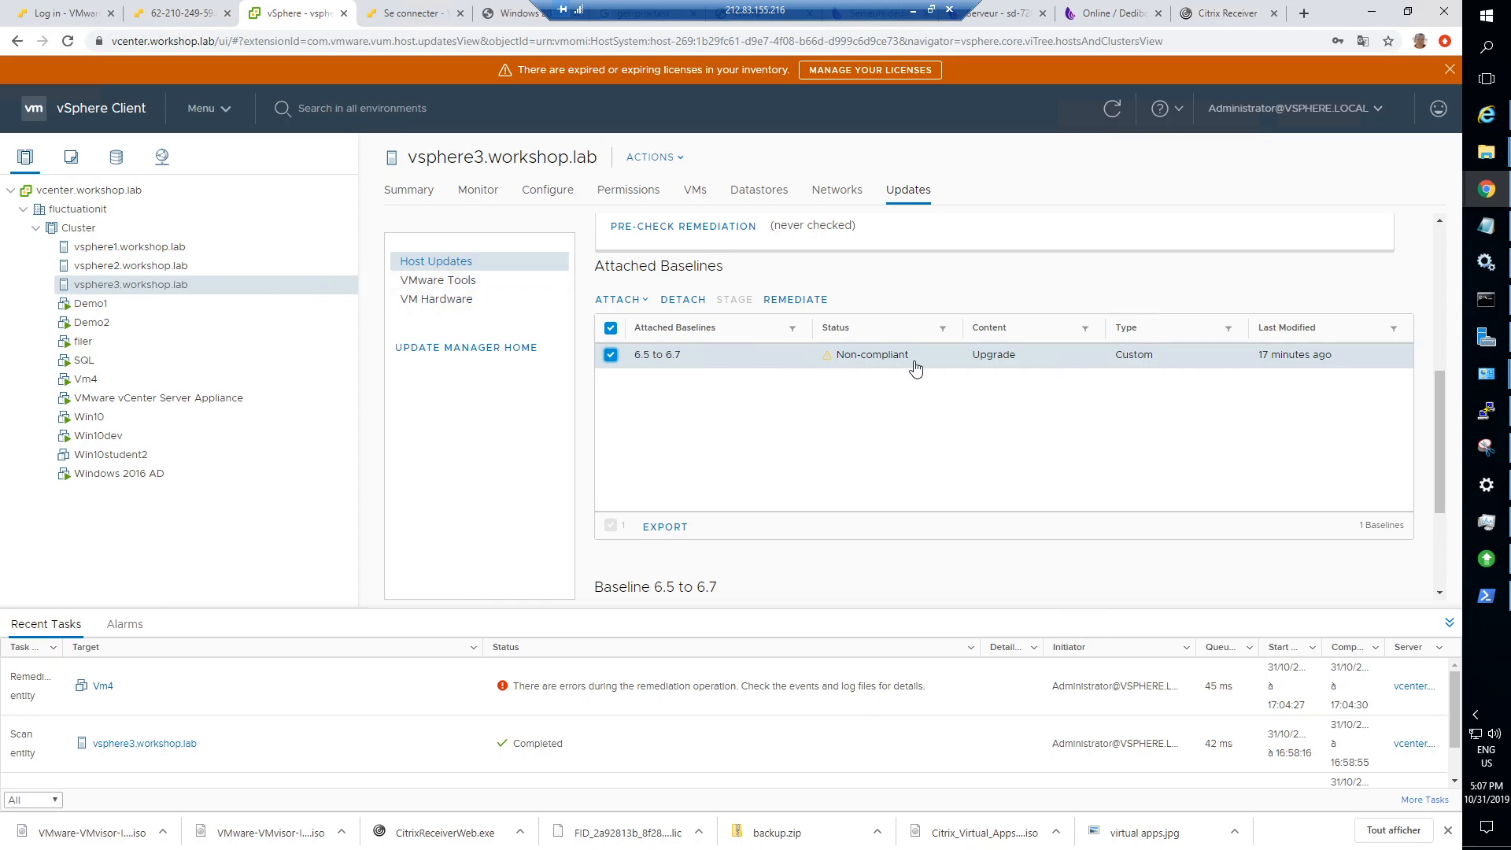
scroll(1094, 431, up, 4)
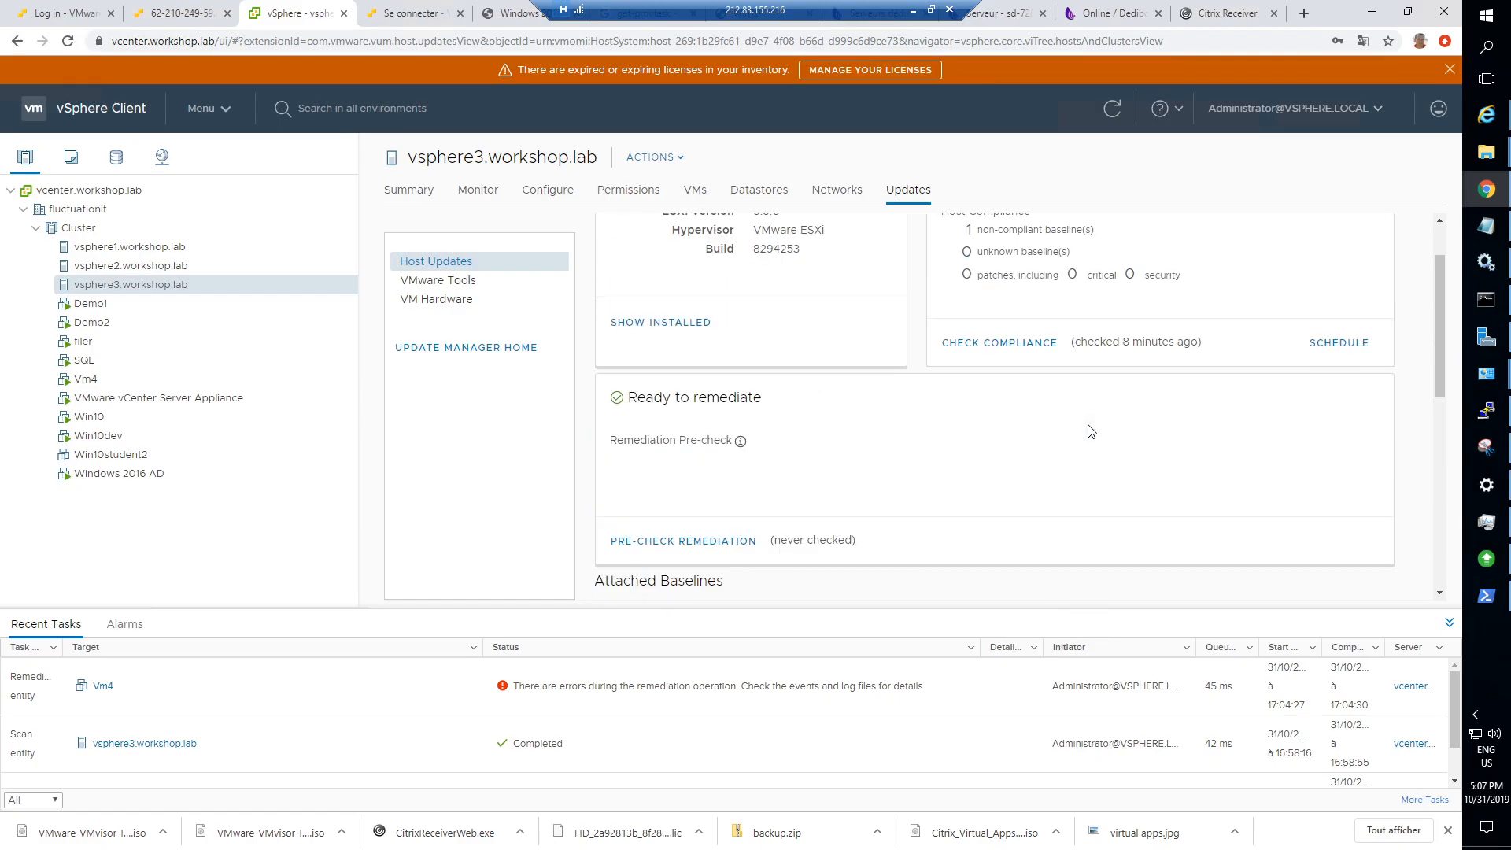
scroll(1091, 431, up, 1)
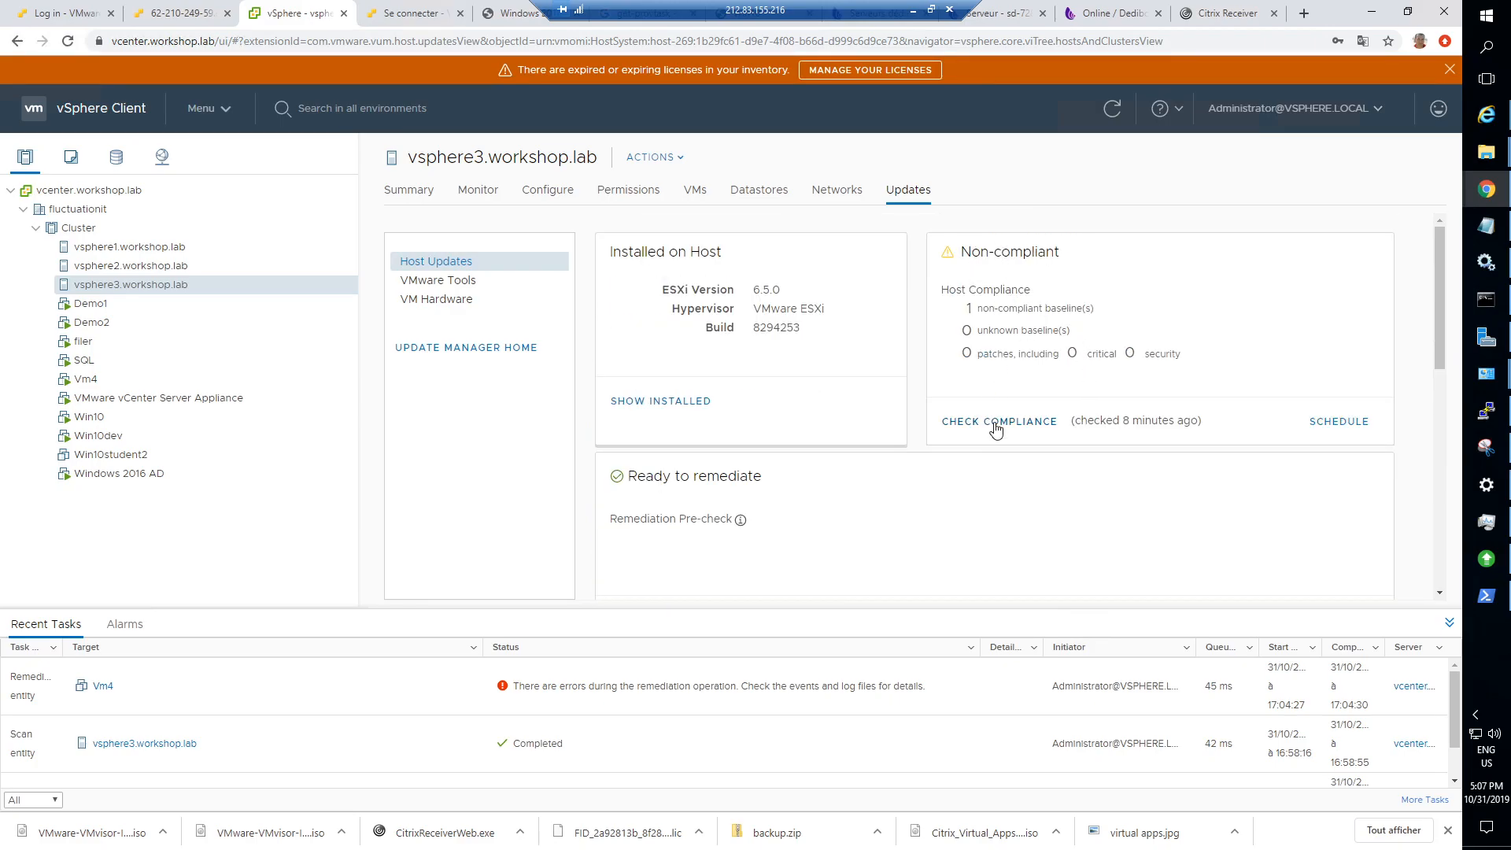
scroll(999, 439, down, 5)
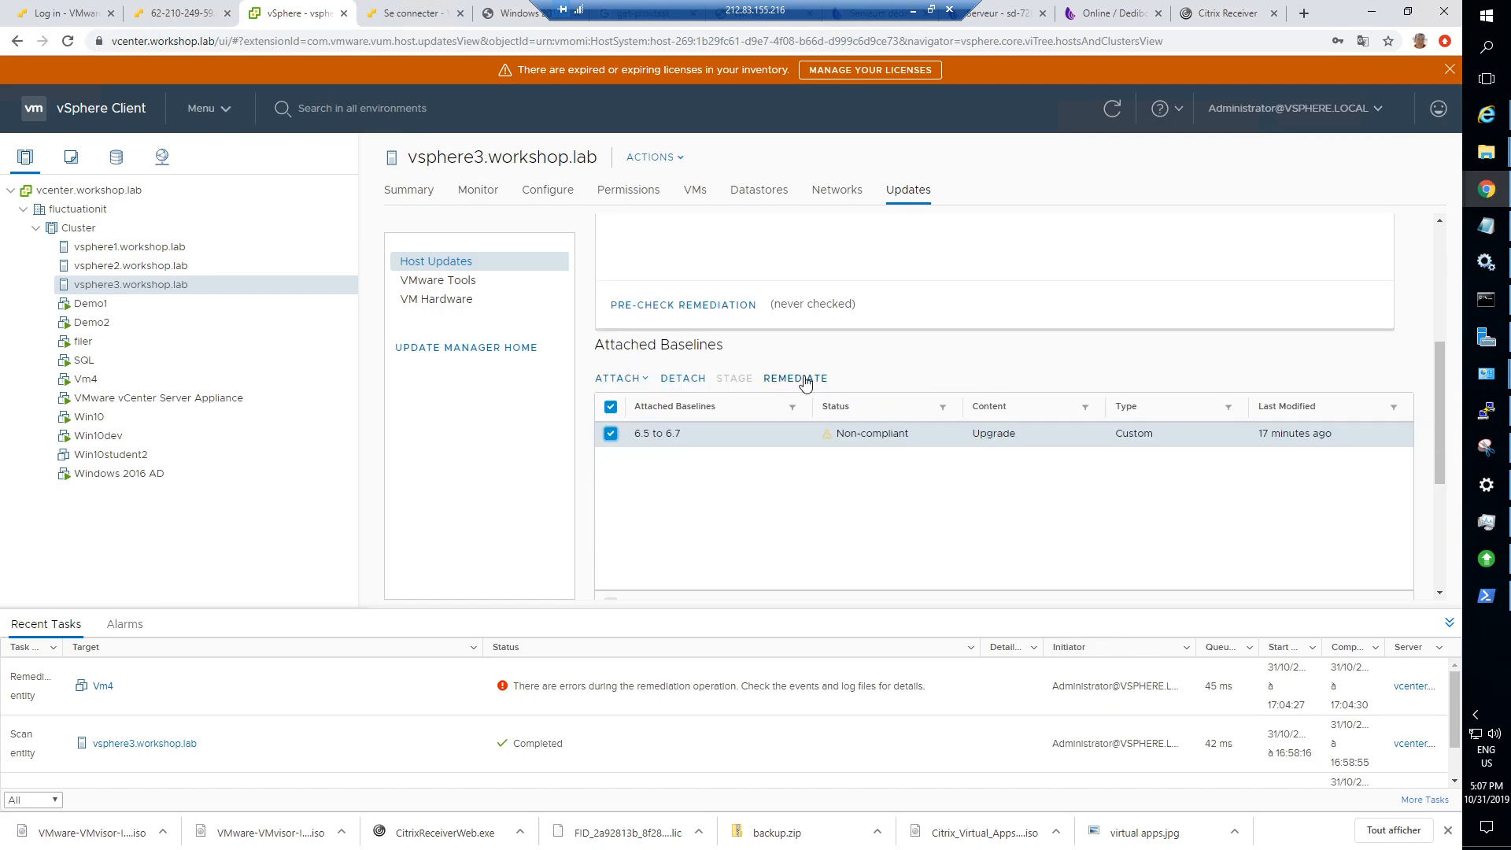
scroll(975, 361, up, 5)
click(1005, 431)
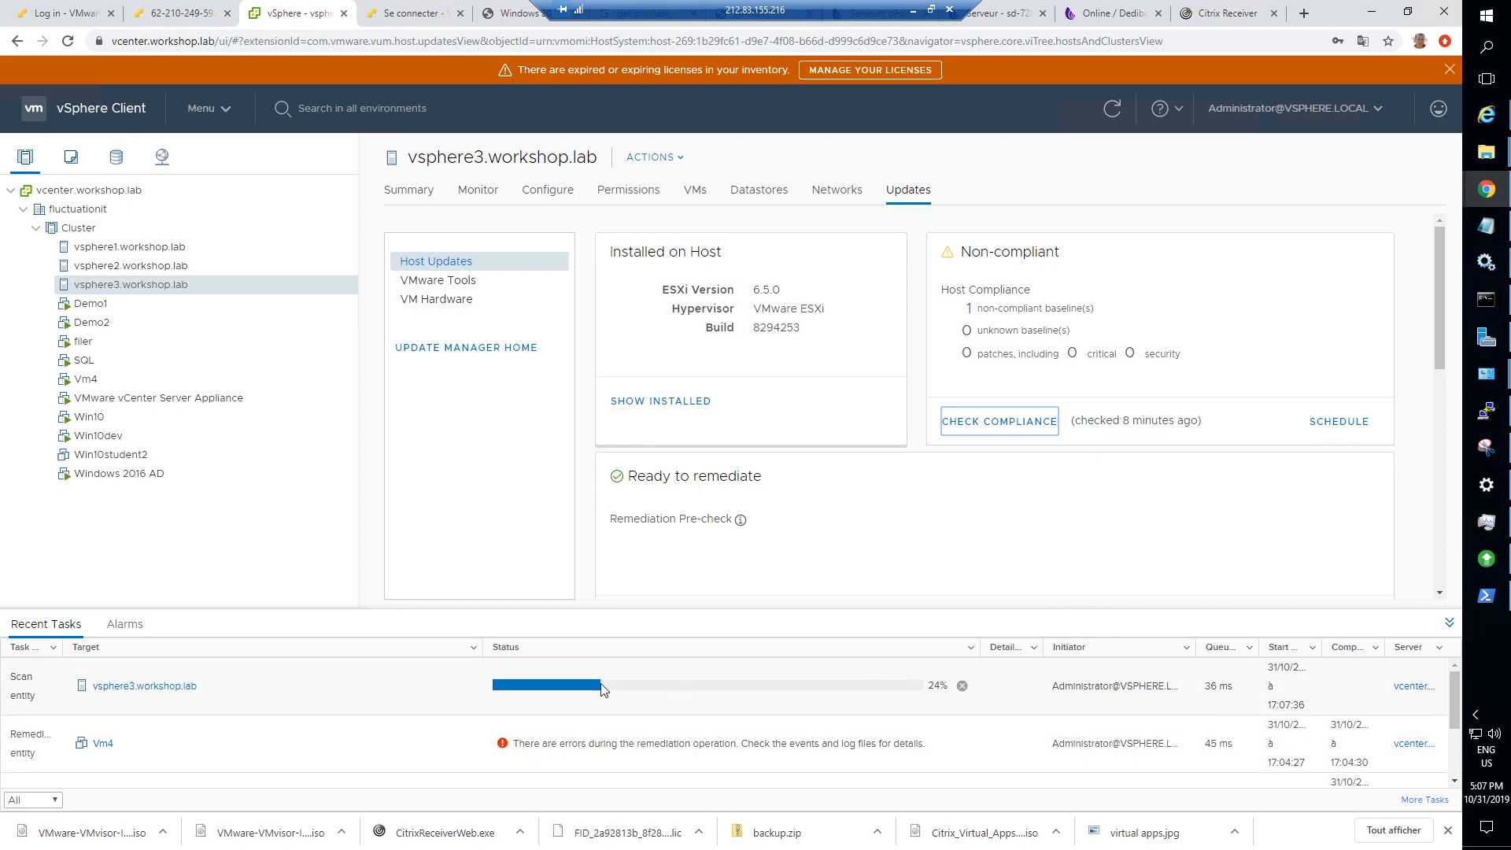
drag(991, 250, 1056, 252)
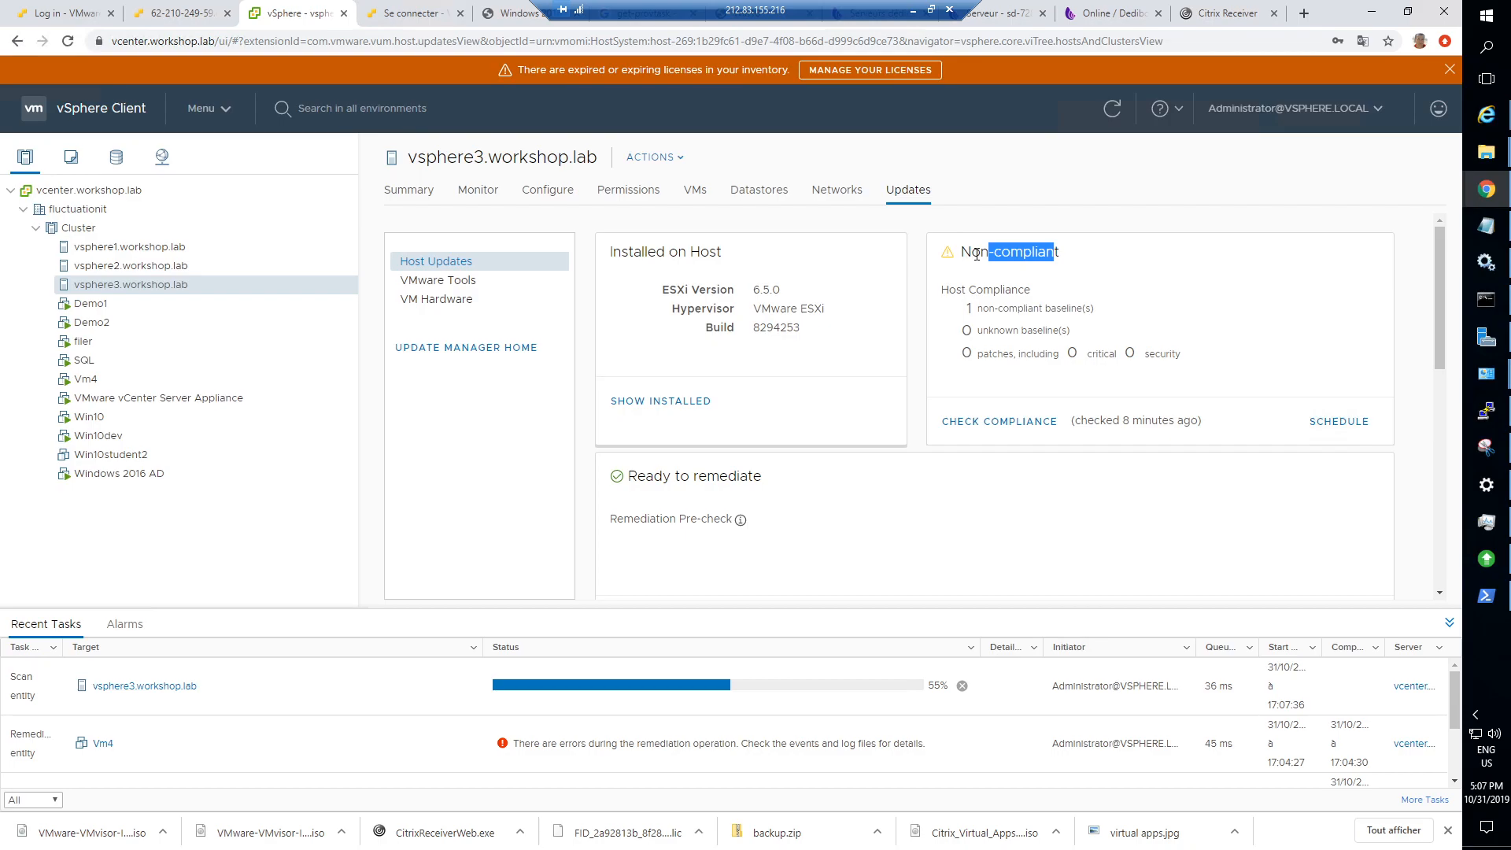
click(971, 252)
drag(963, 253, 1058, 251)
click(1035, 256)
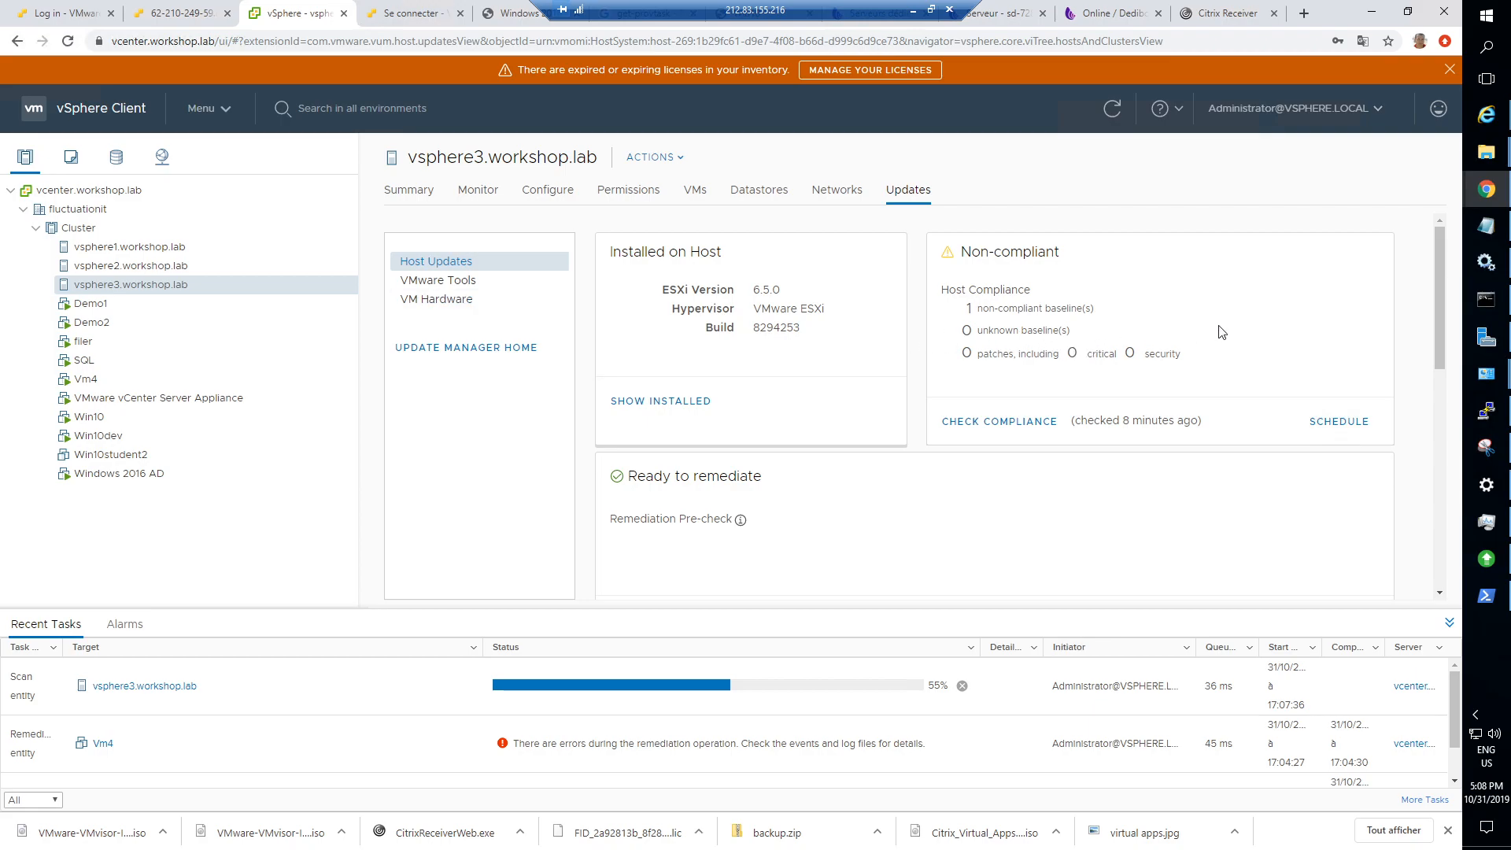
Remediate vsphere3.workshop.lab immediately with the 6.5 to 6.7 baseline, accepting the end user license agreement.
scroll(1166, 336, down, 1)
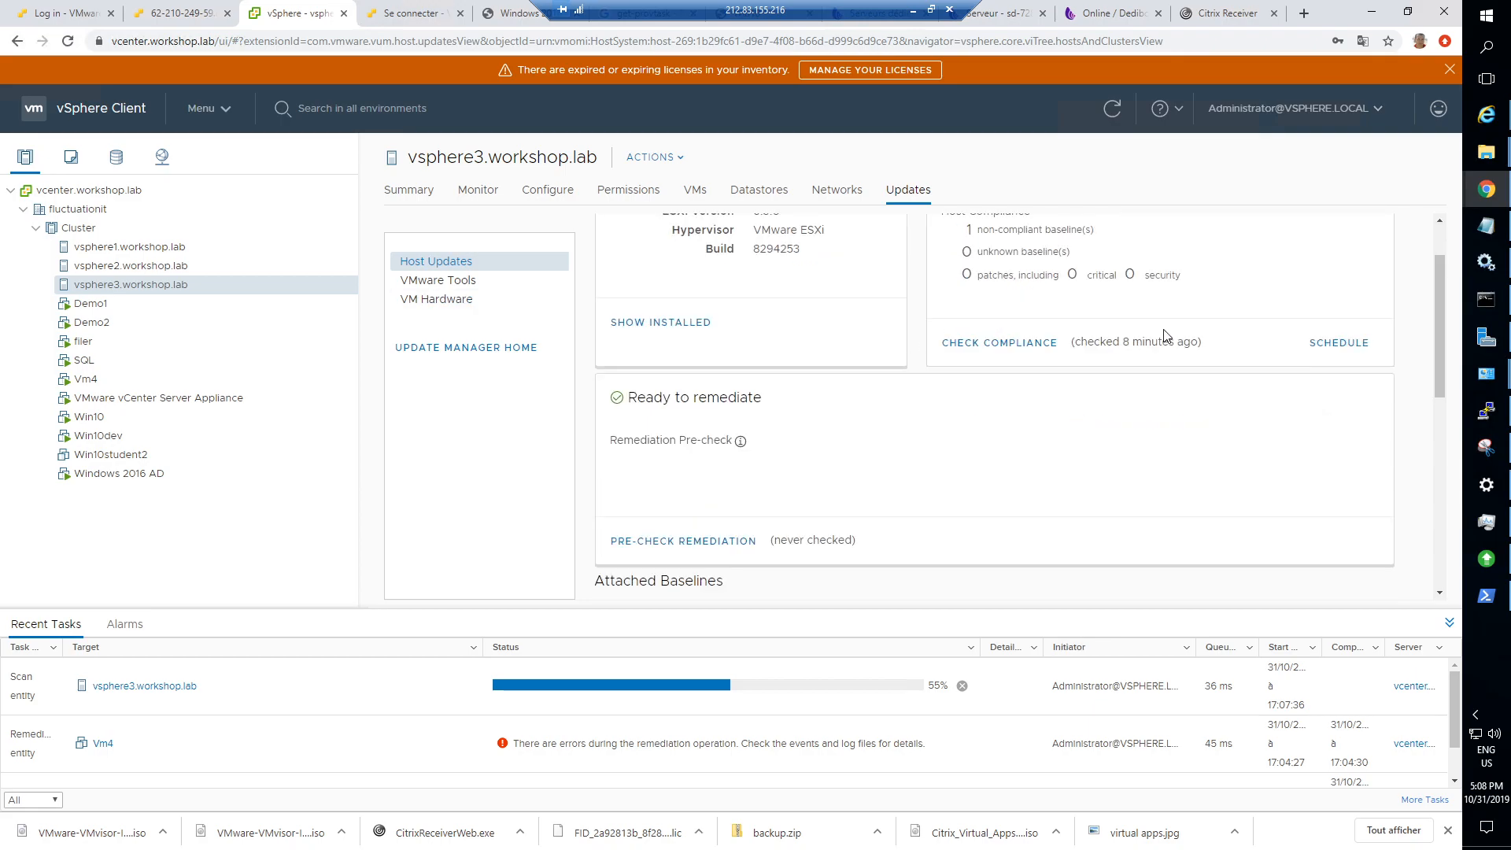
scroll(973, 413, down, 1)
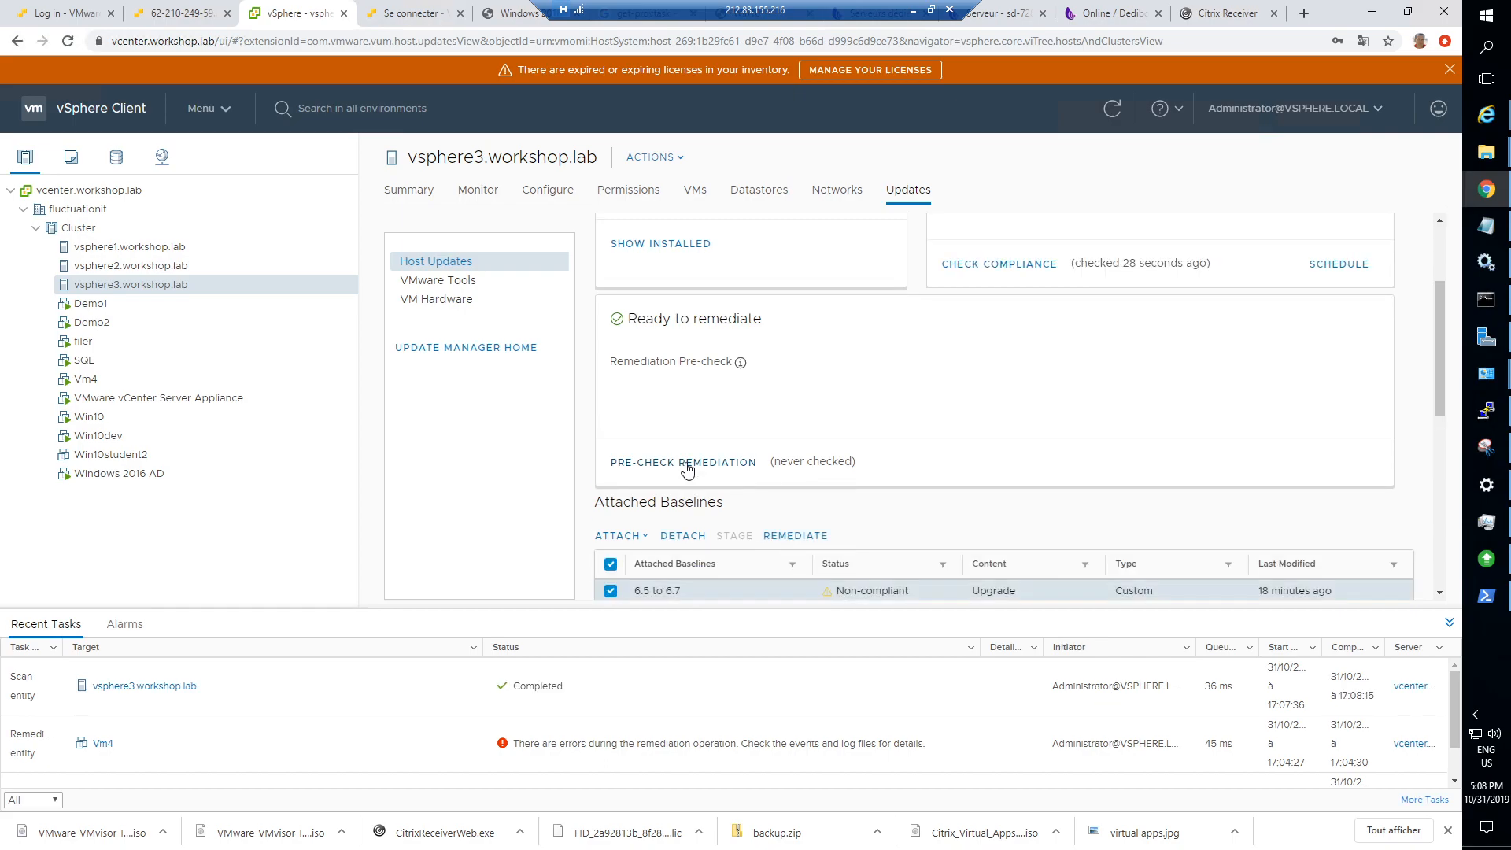
scroll(921, 419, down, 1)
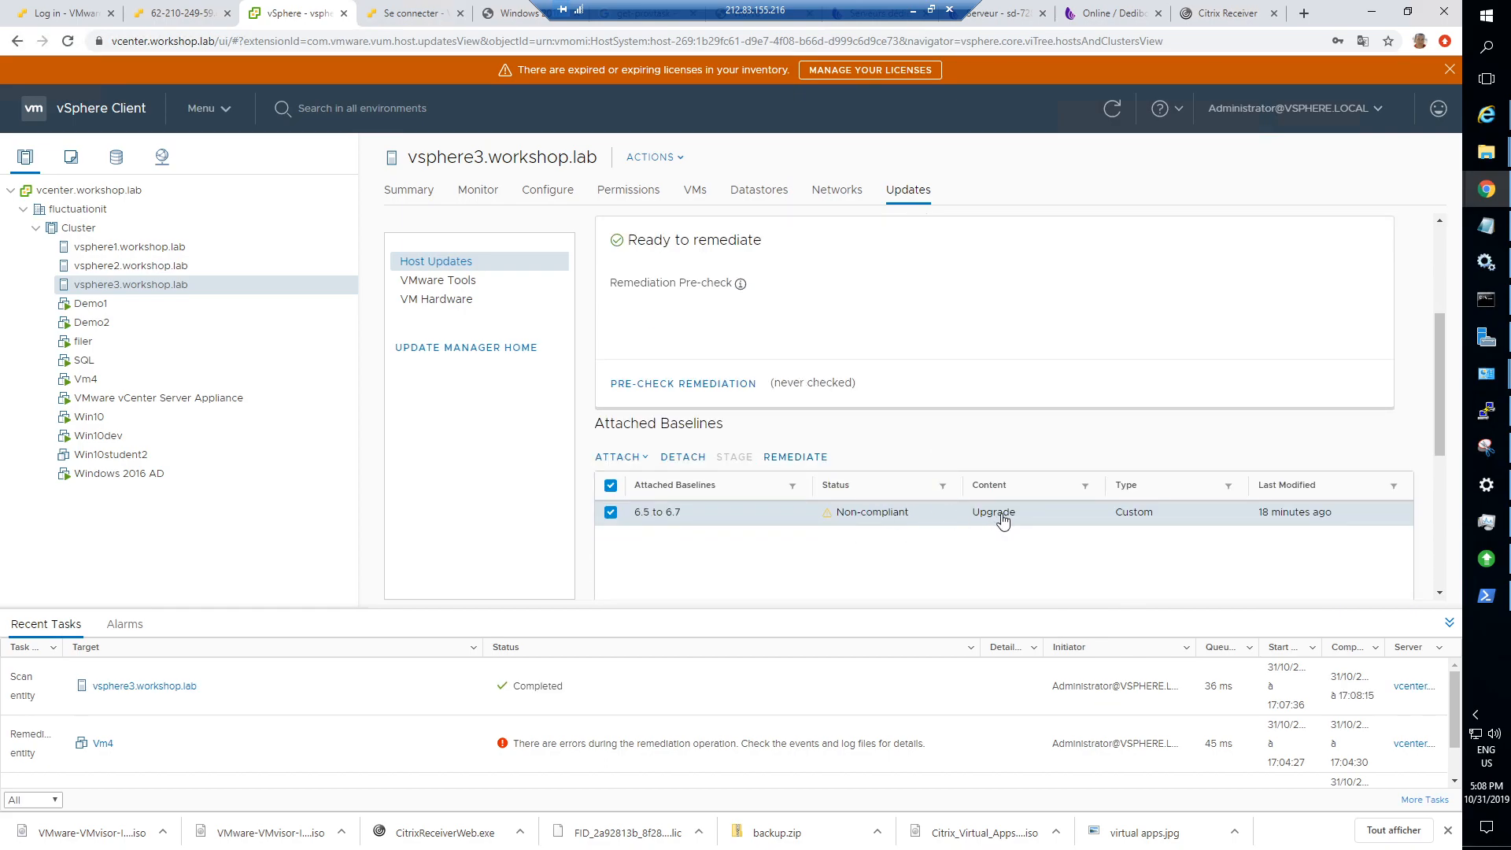
scroll(1070, 523, up, 2)
scroll(1070, 523, down, 3)
click(794, 379)
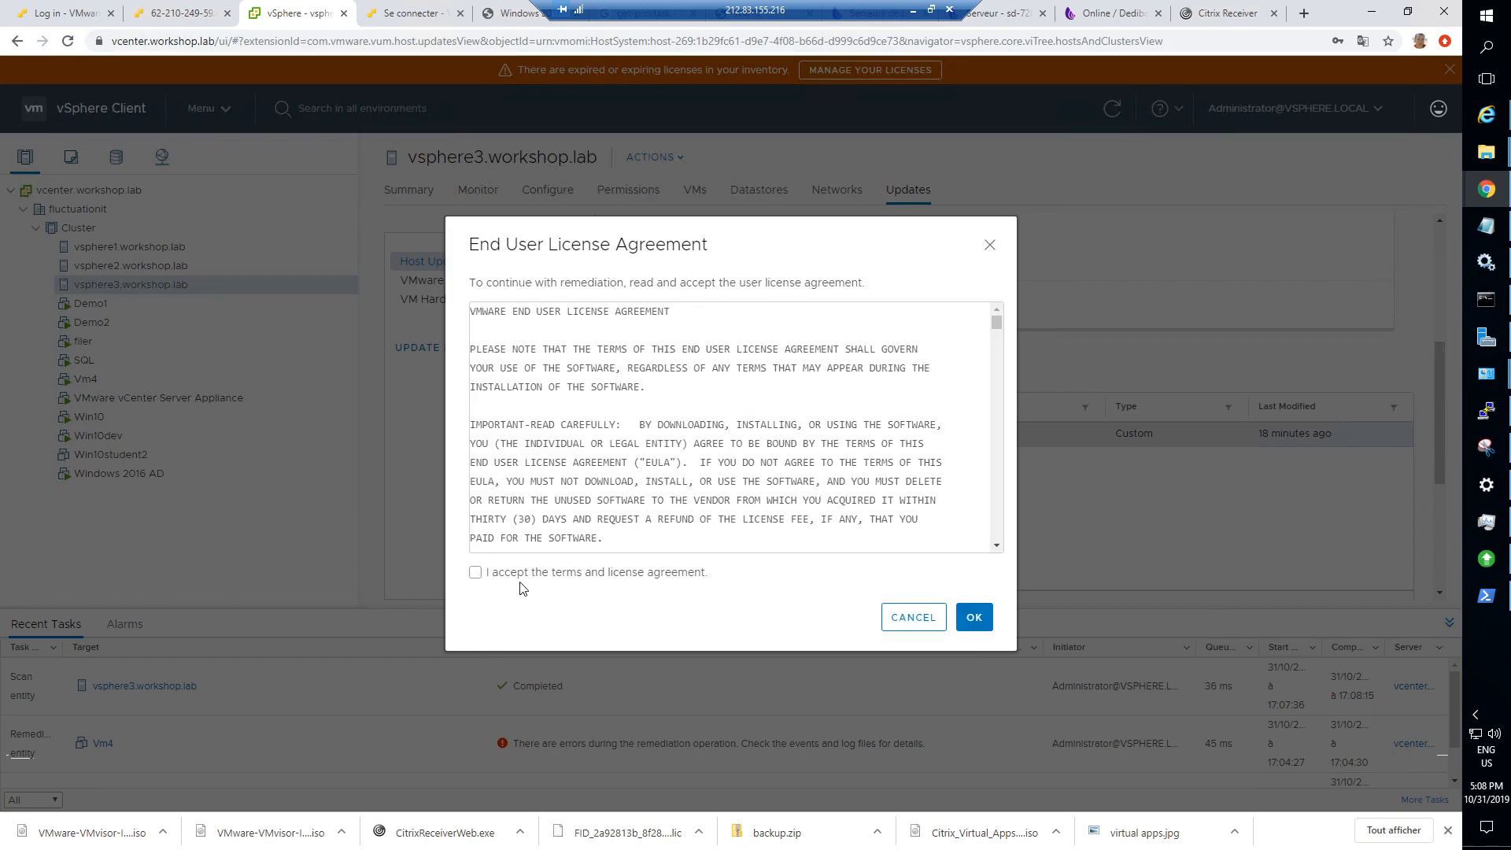
click(476, 572)
click(973, 617)
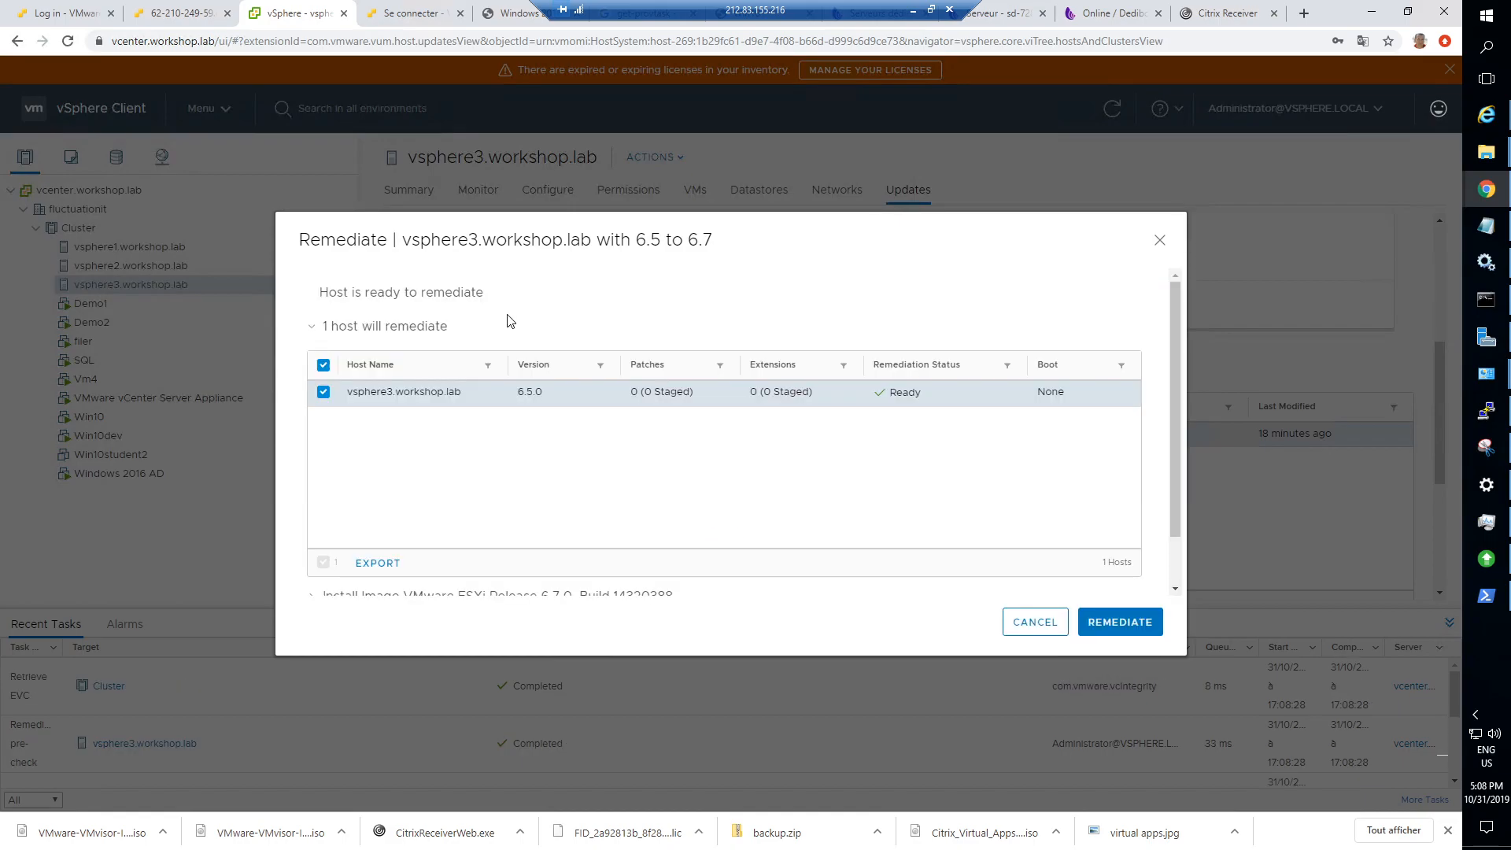
scroll(685, 391, down, 1)
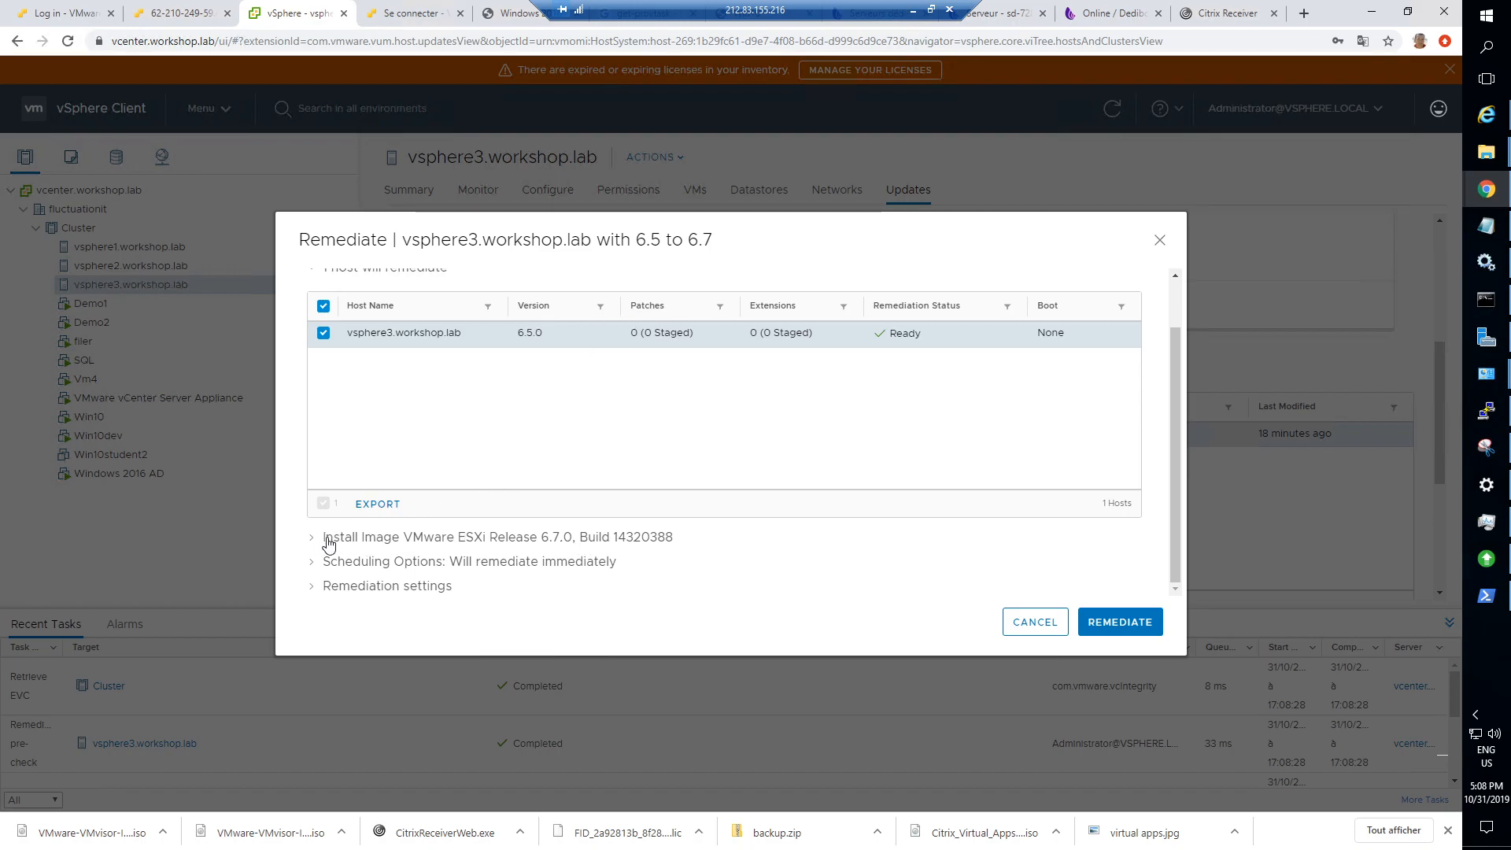
click(1136, 632)
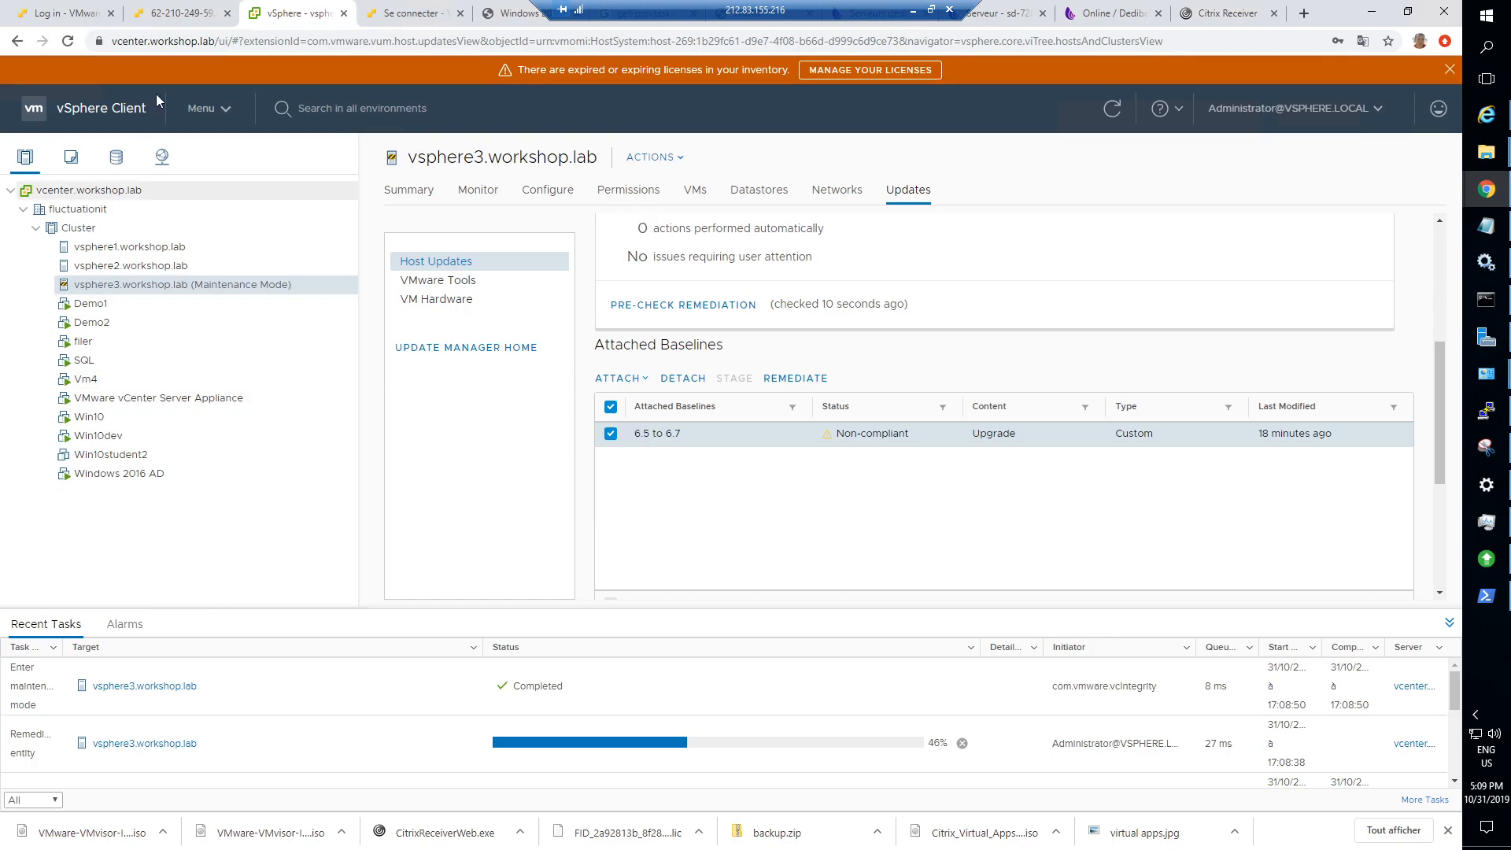
Check the Student1_Vsphere 3 console on the ESXi host and the performance overview of vsphere3.workshop.lab in vSphere Client.
click(178, 14)
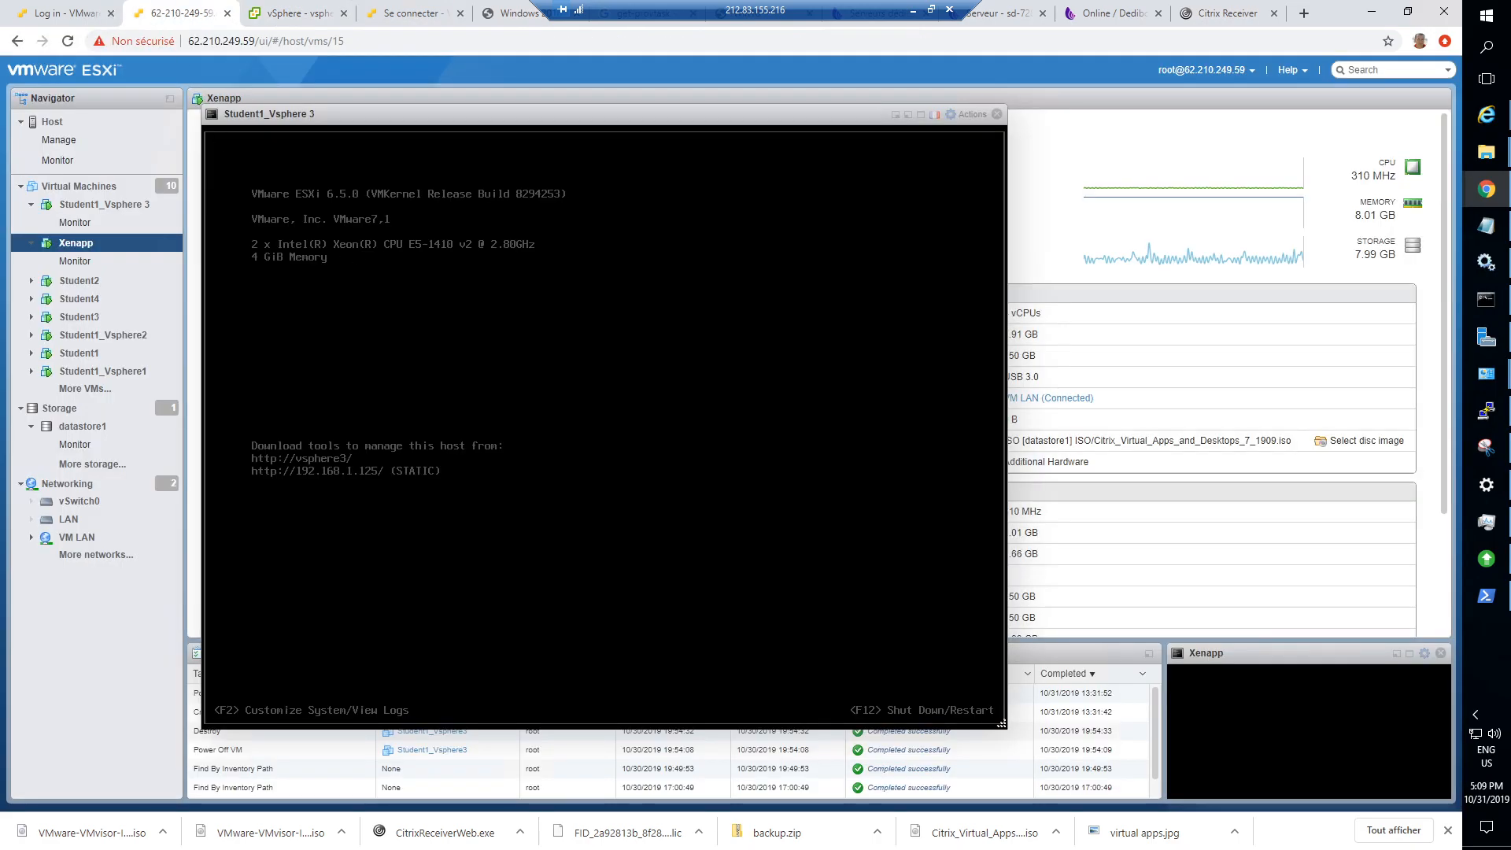
drag(268, 120, 301, 121)
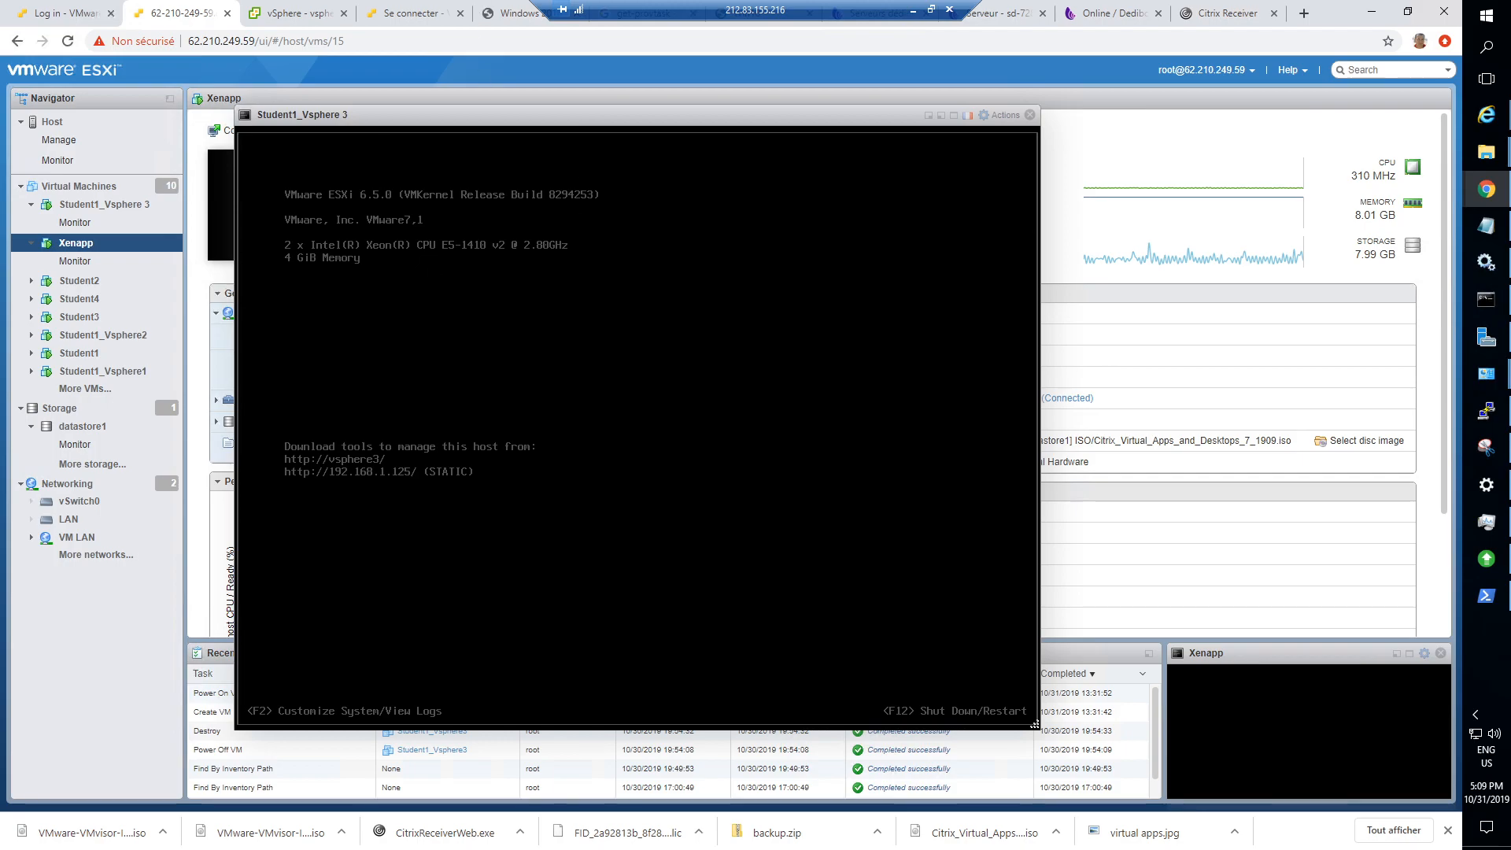
click(297, 14)
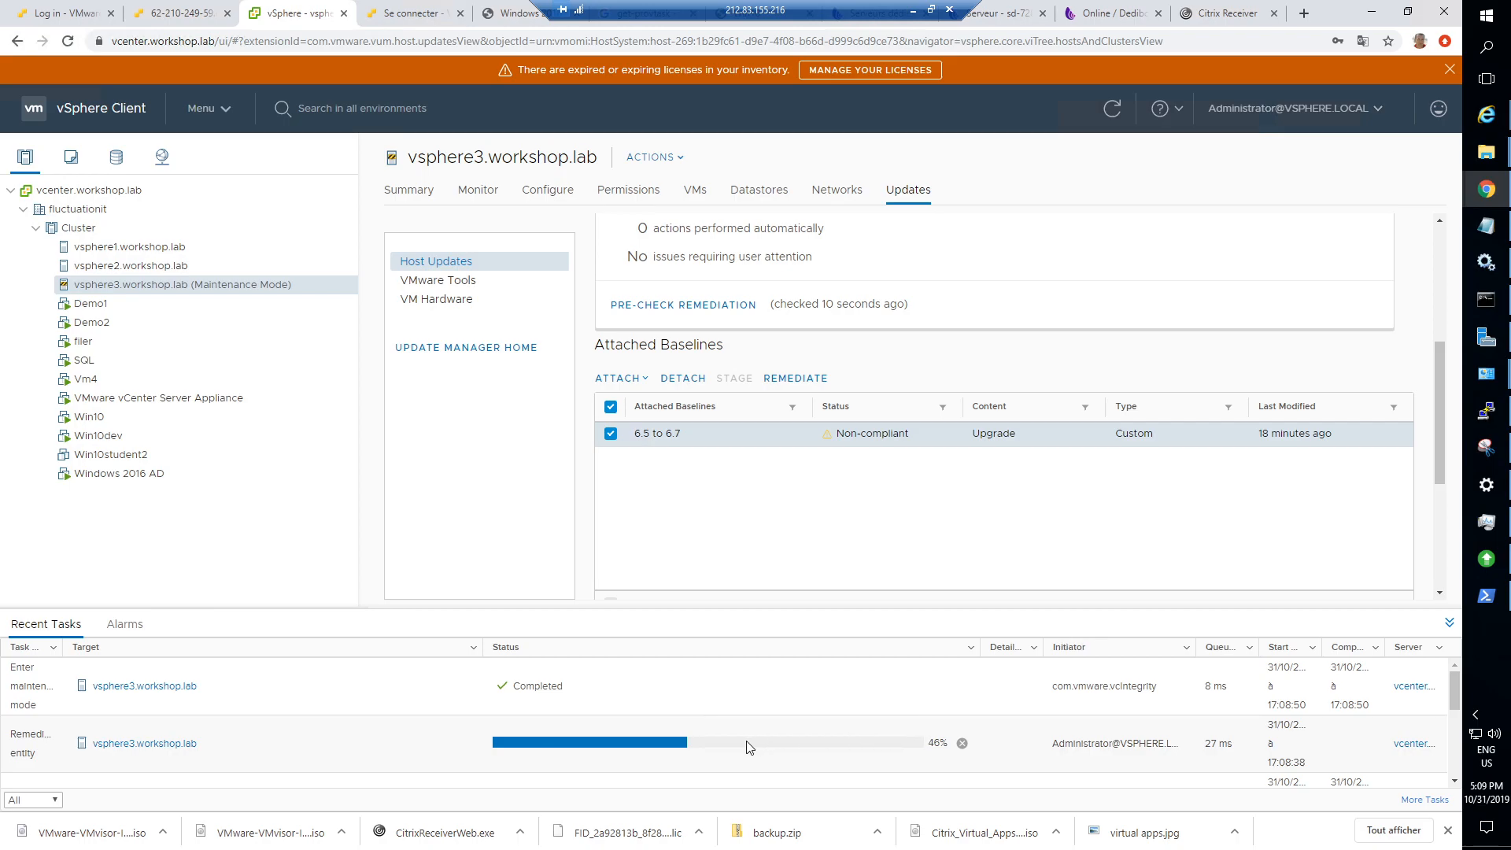
click(487, 196)
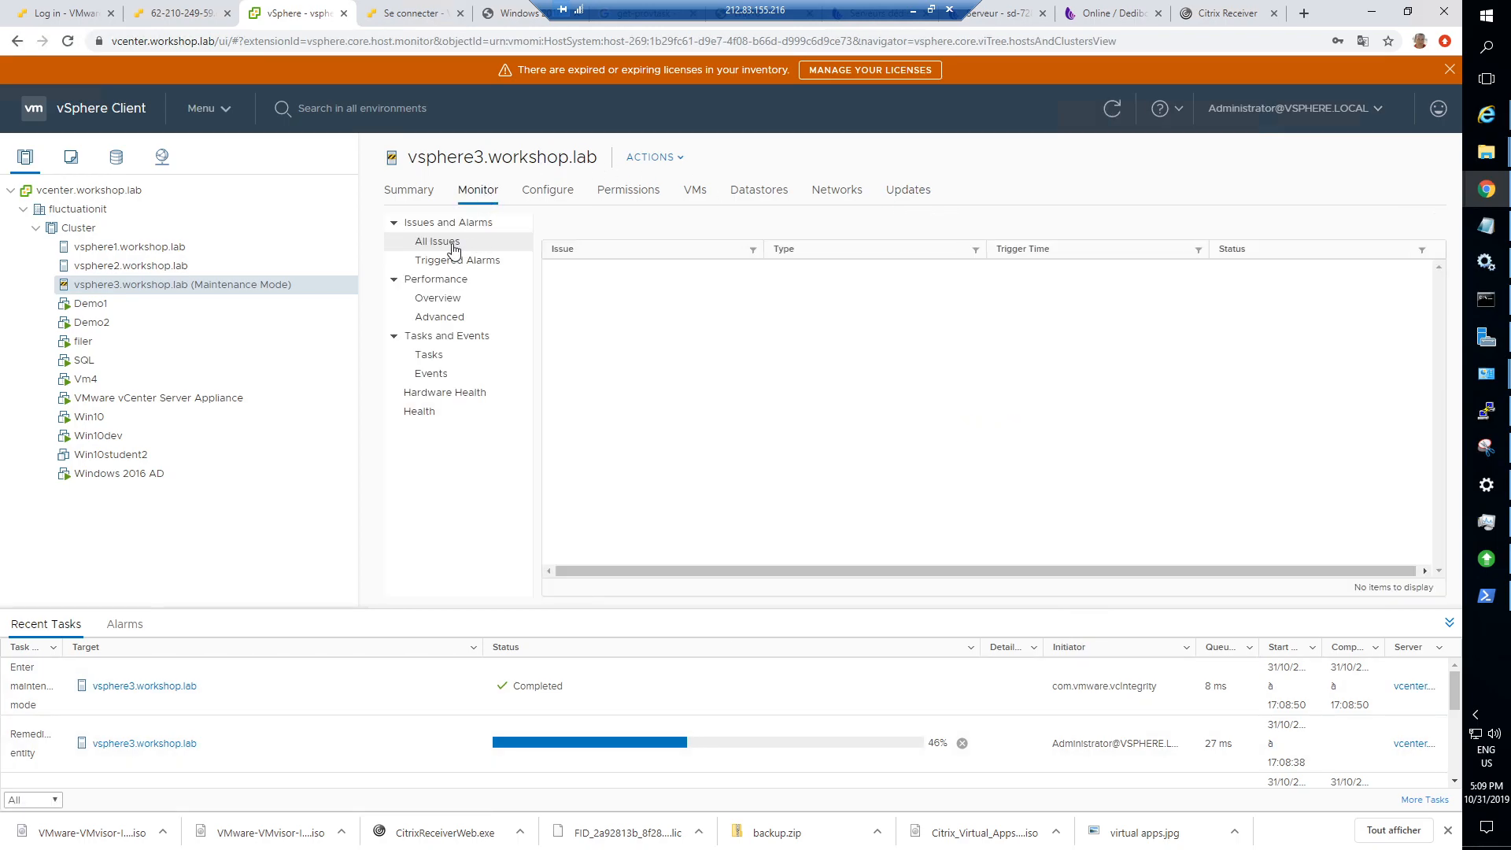
click(438, 298)
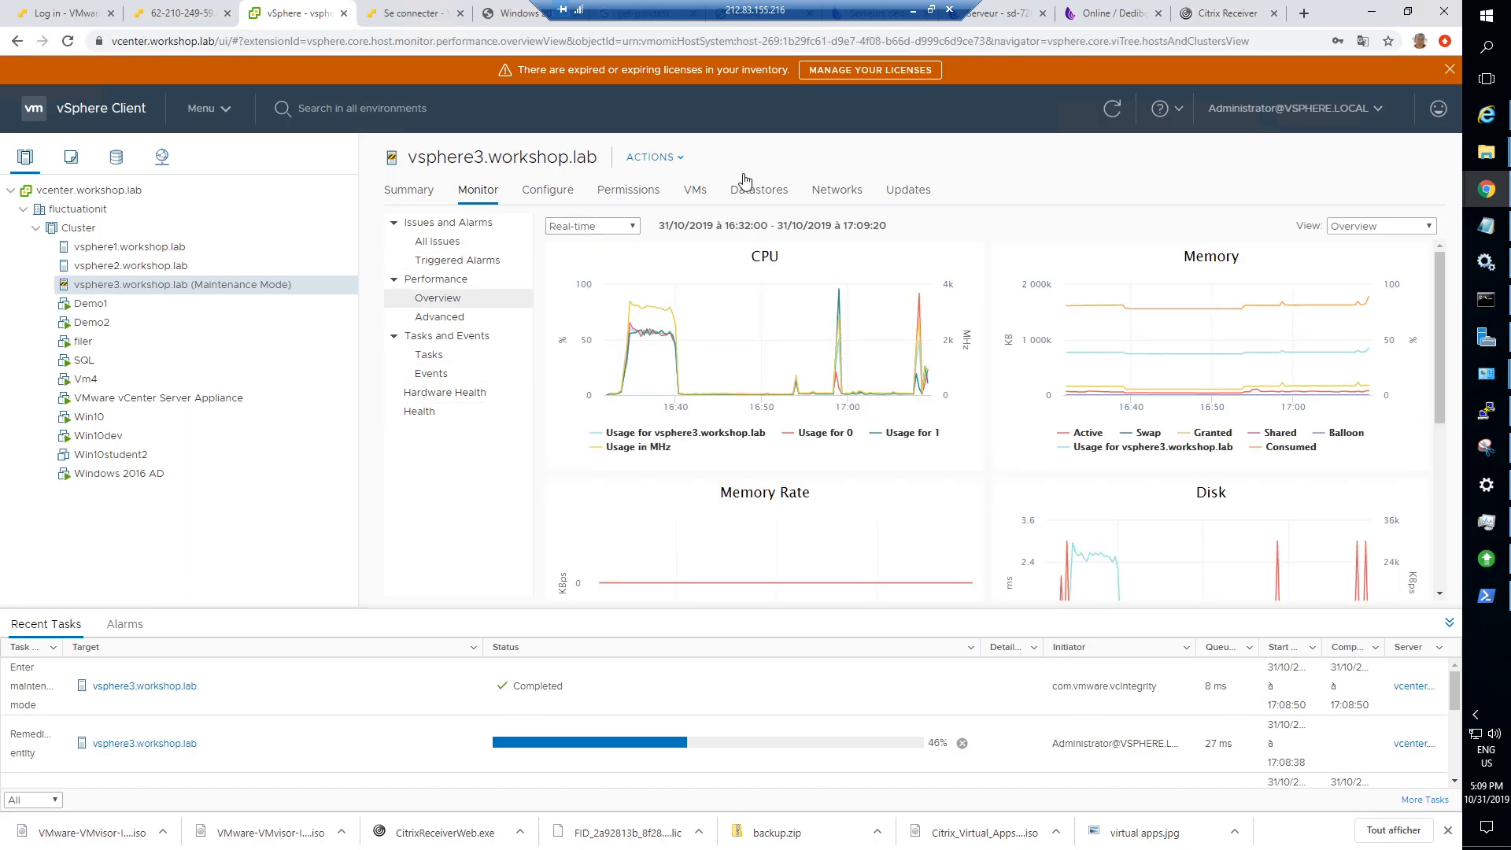
Go from Update Manager's monitoring view to the event console and review the vCenter events for the host upgrade.
click(210, 113)
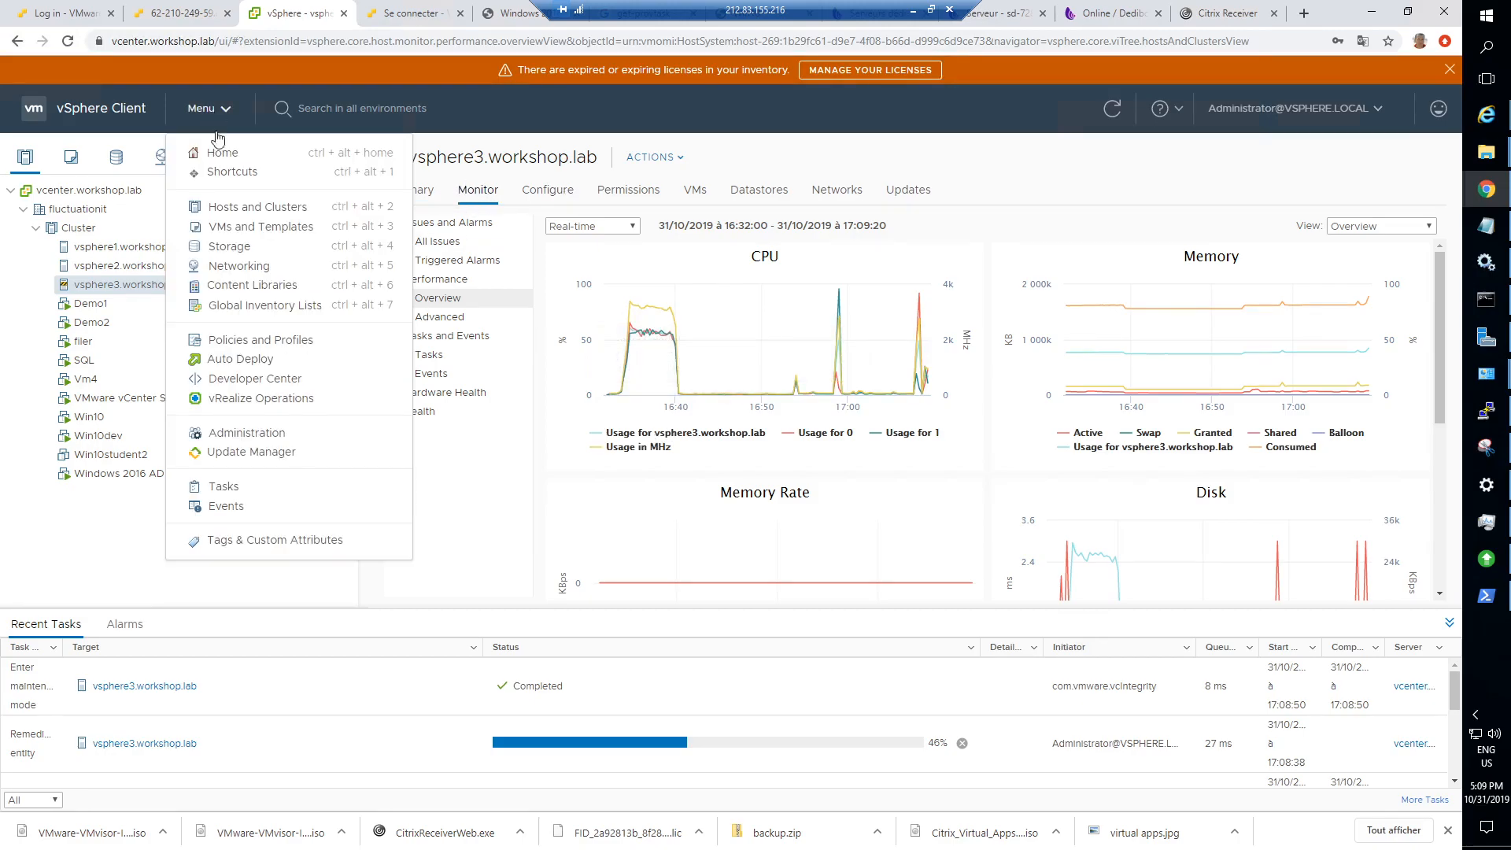
click(268, 453)
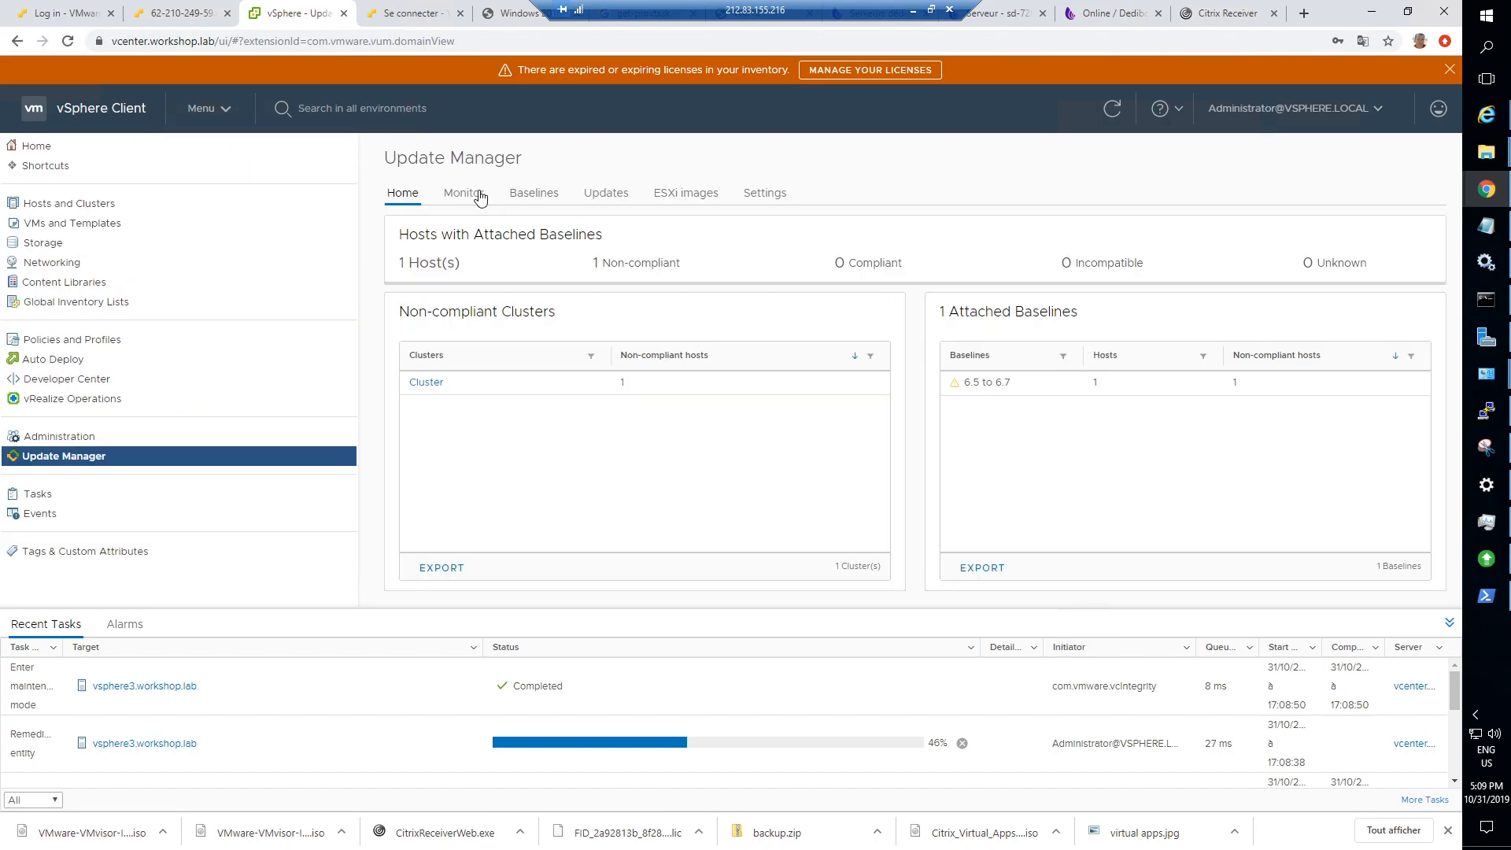
click(464, 194)
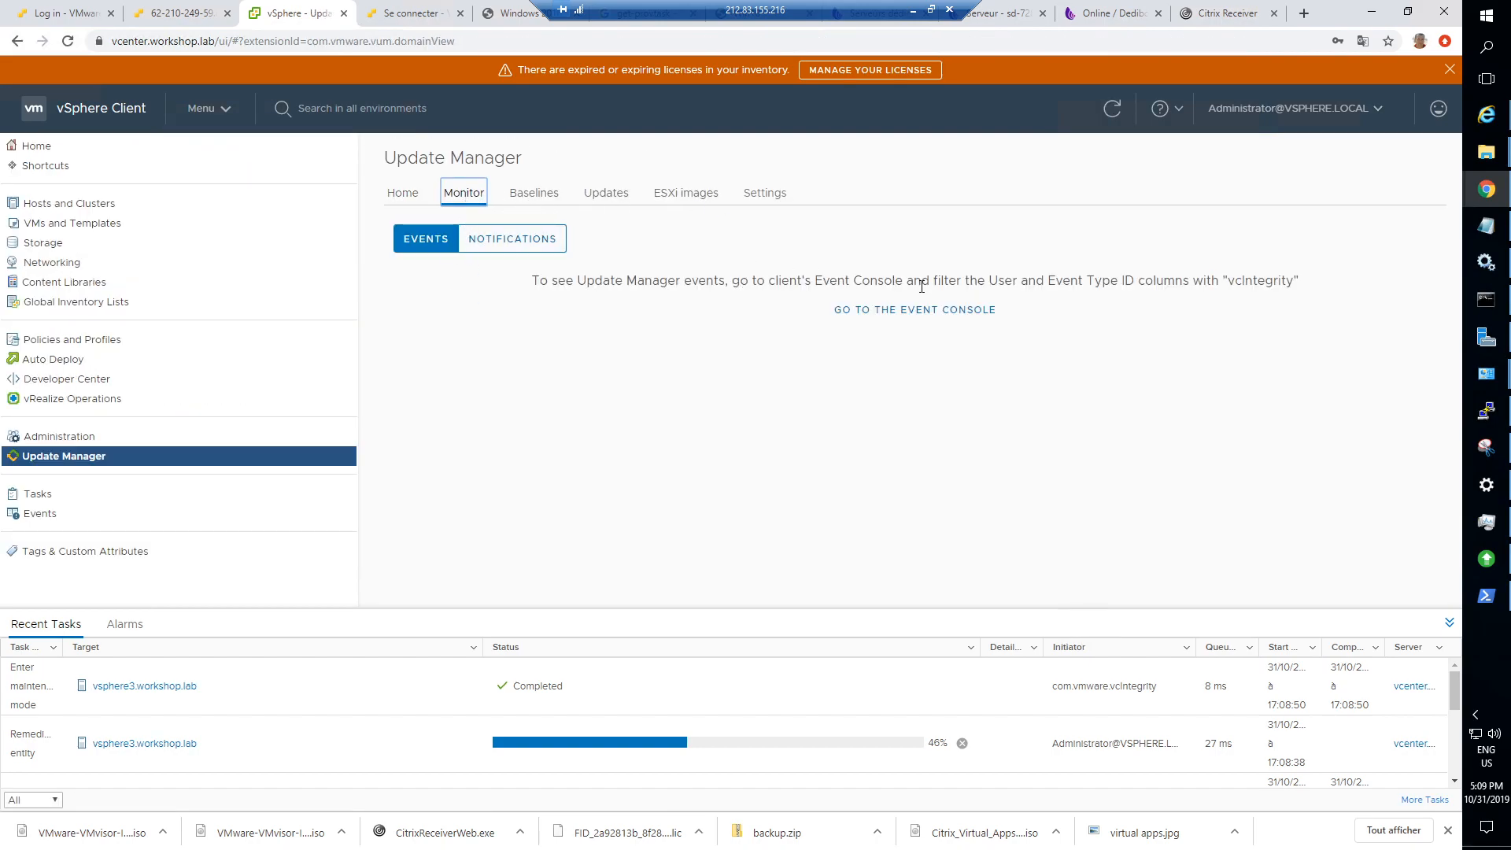
click(967, 311)
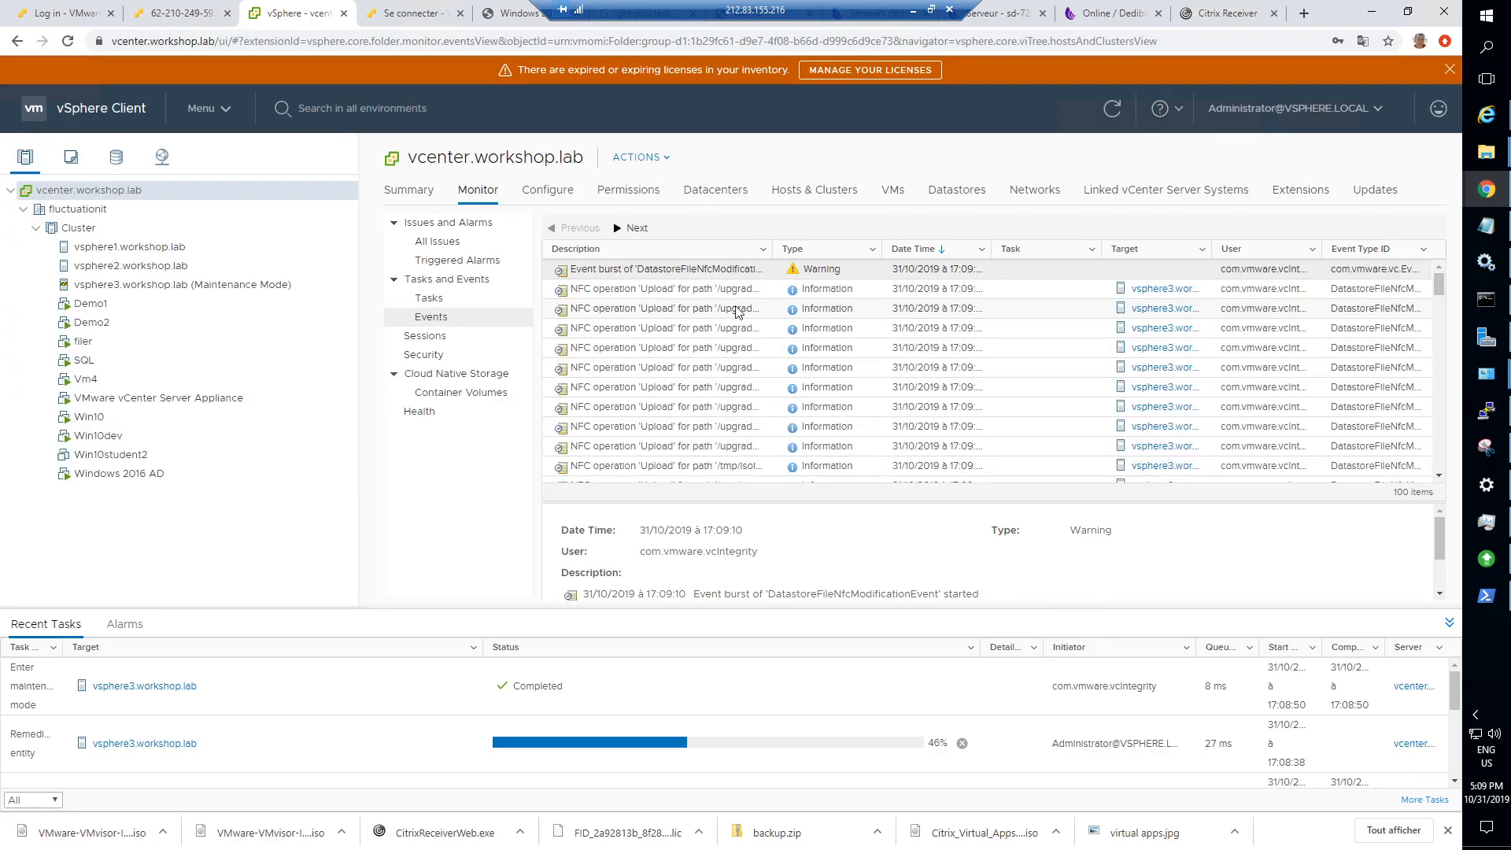
scroll(1026, 360, down, 10)
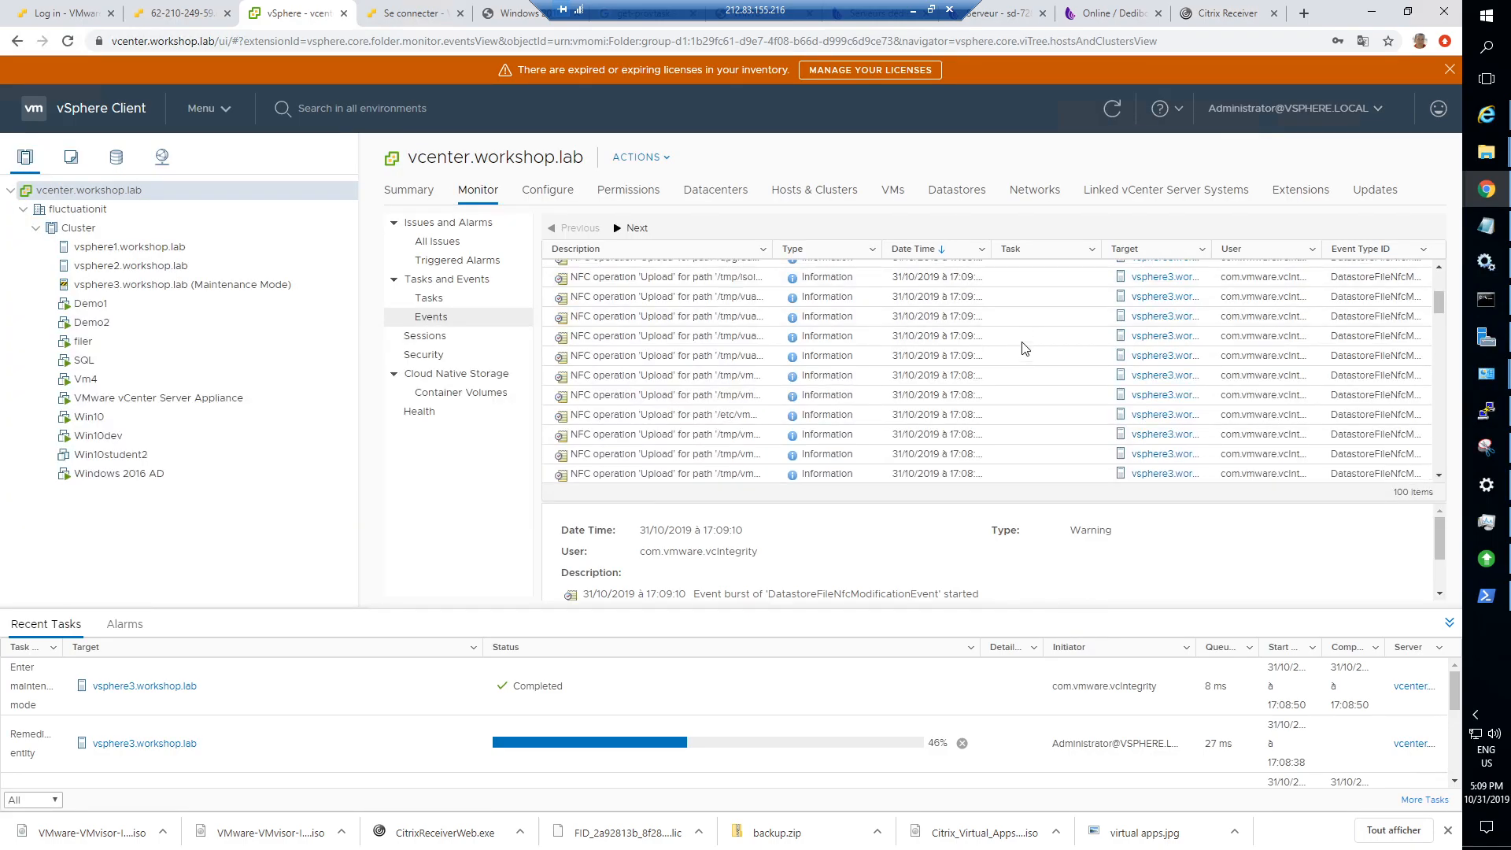
scroll(1026, 359, up, 10)
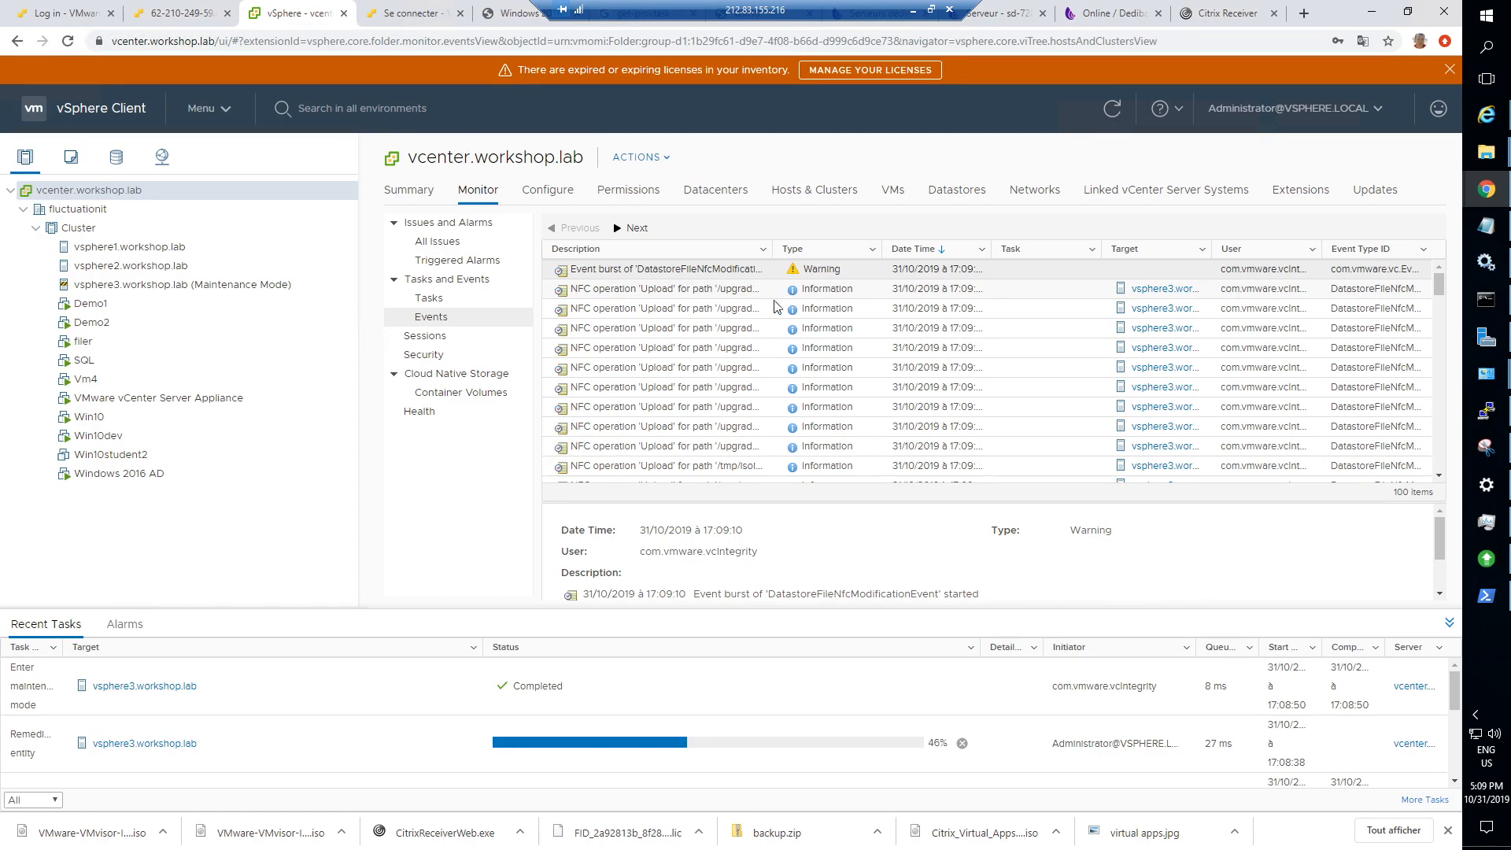
Examine the details and related events of the running Remediate entity task for vsphere3.workshop.lab in the vCenter task list.
click(433, 297)
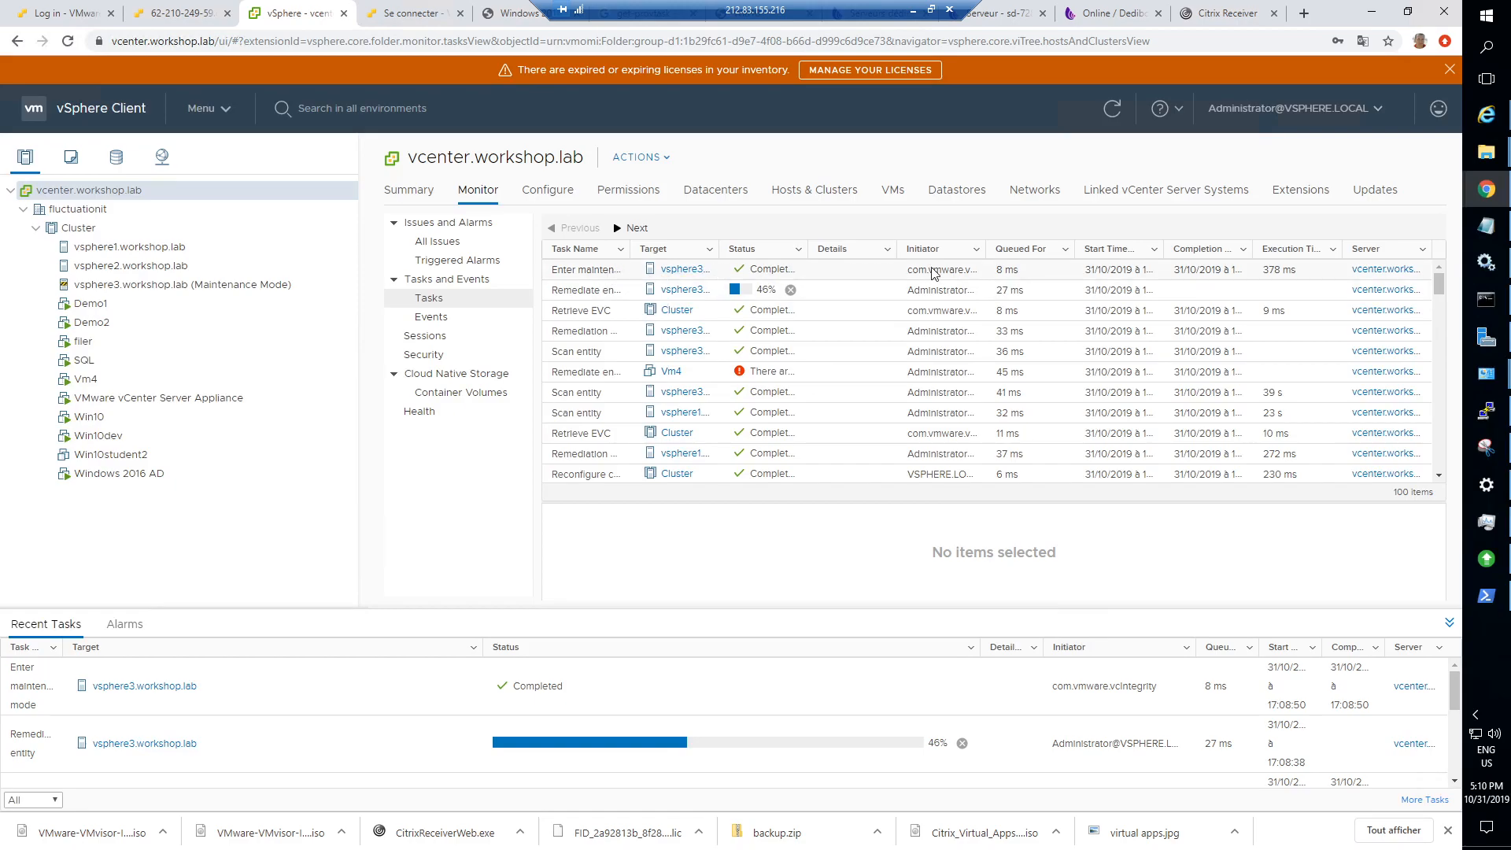
drag(629, 249, 677, 260)
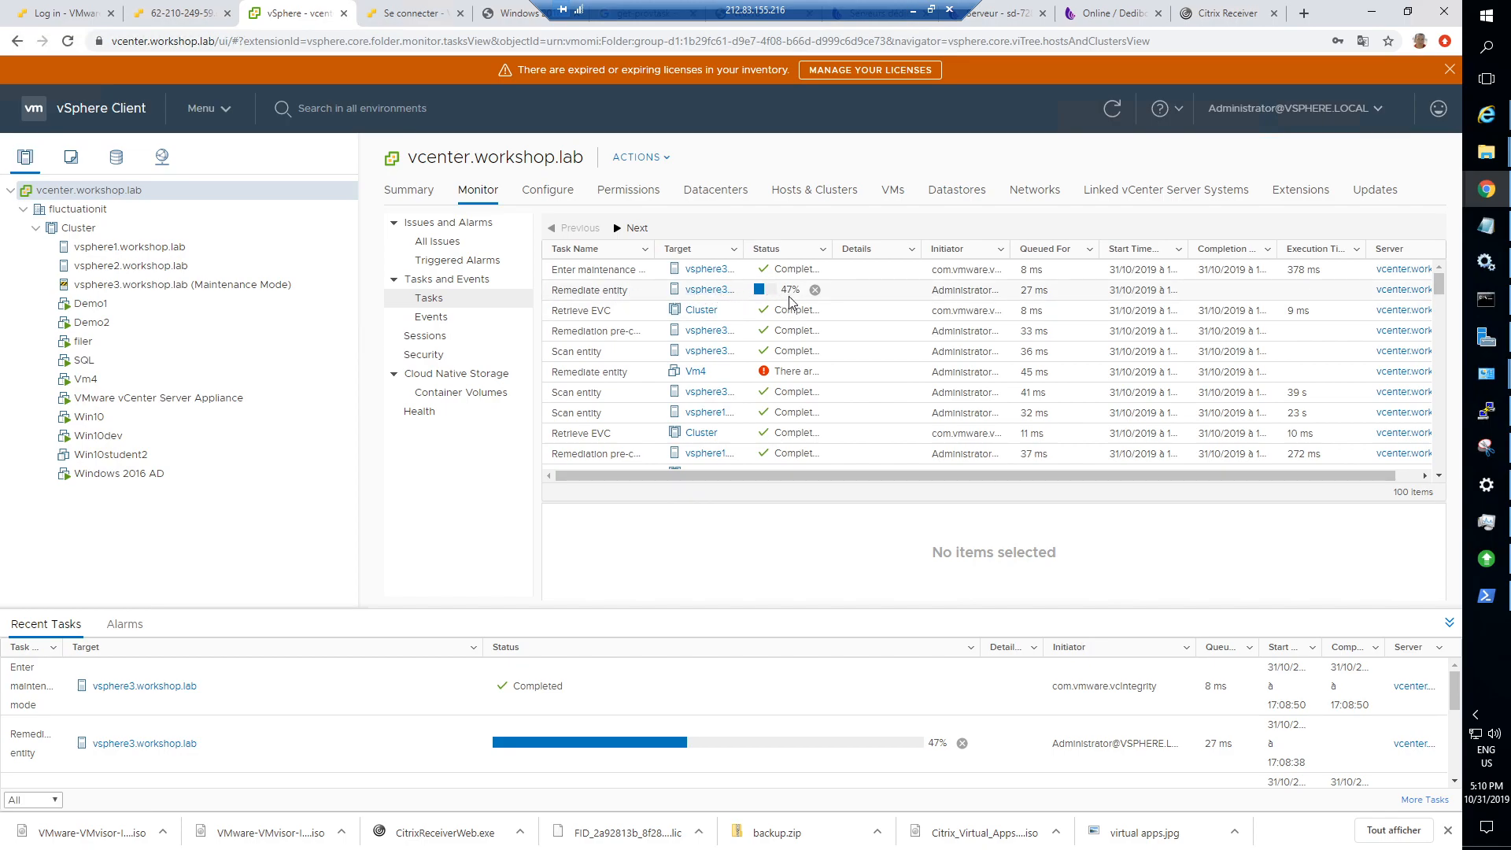
click(614, 292)
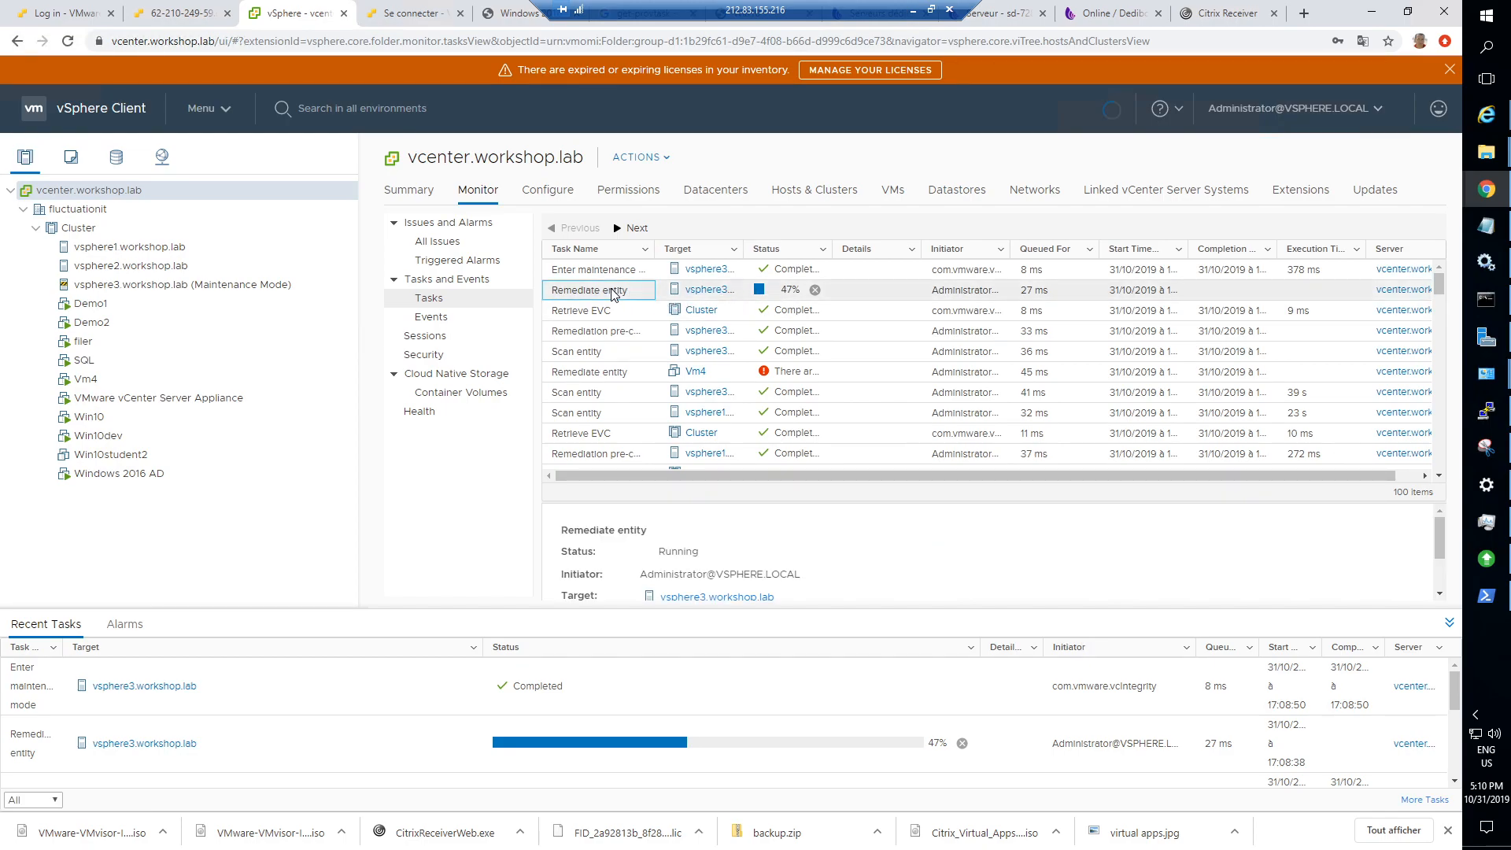
scroll(799, 540, down, 6)
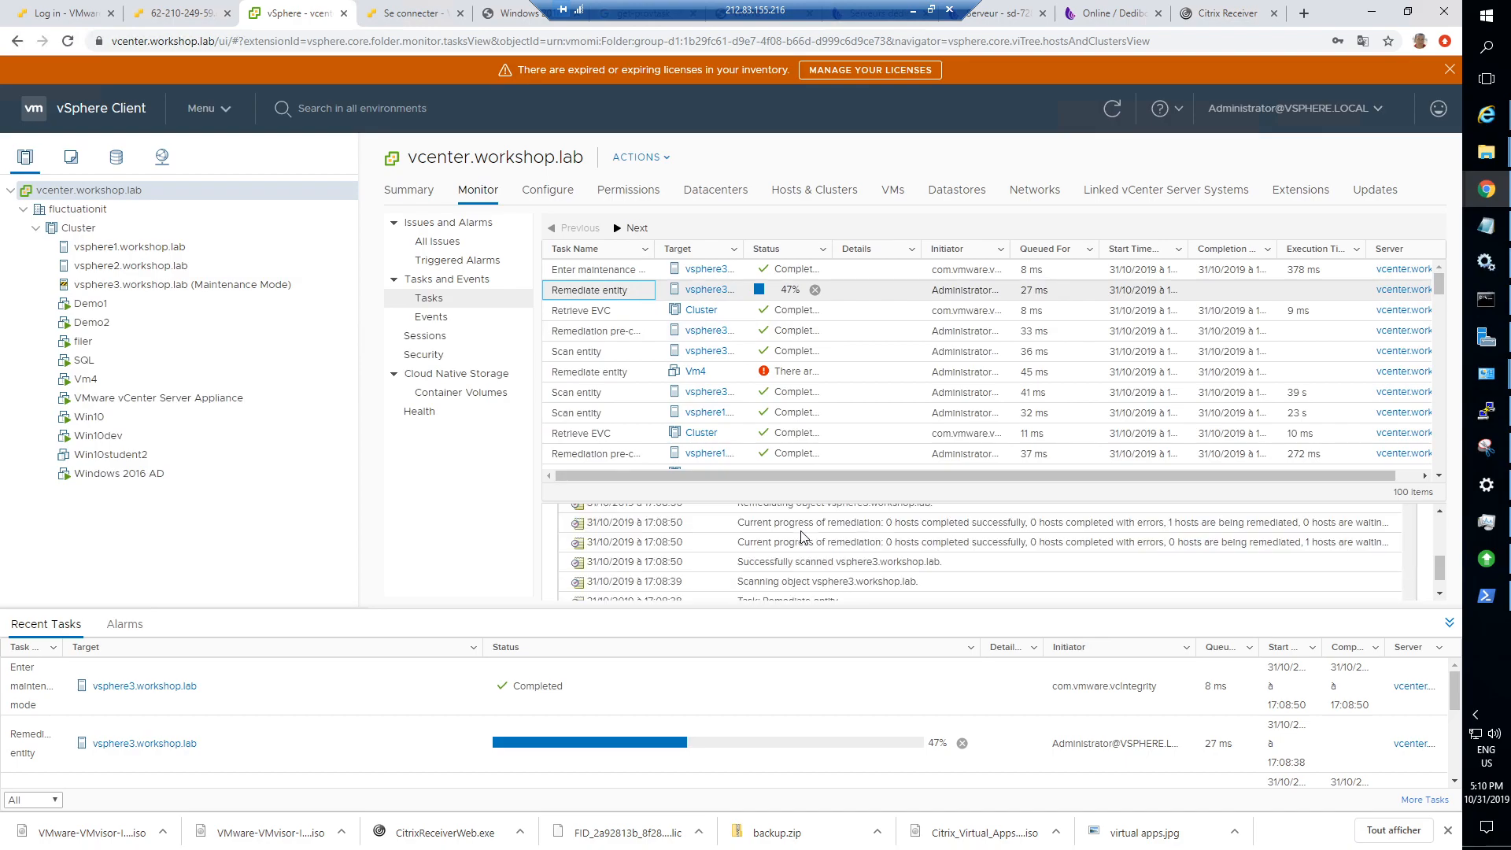
scroll(925, 536, down, 2)
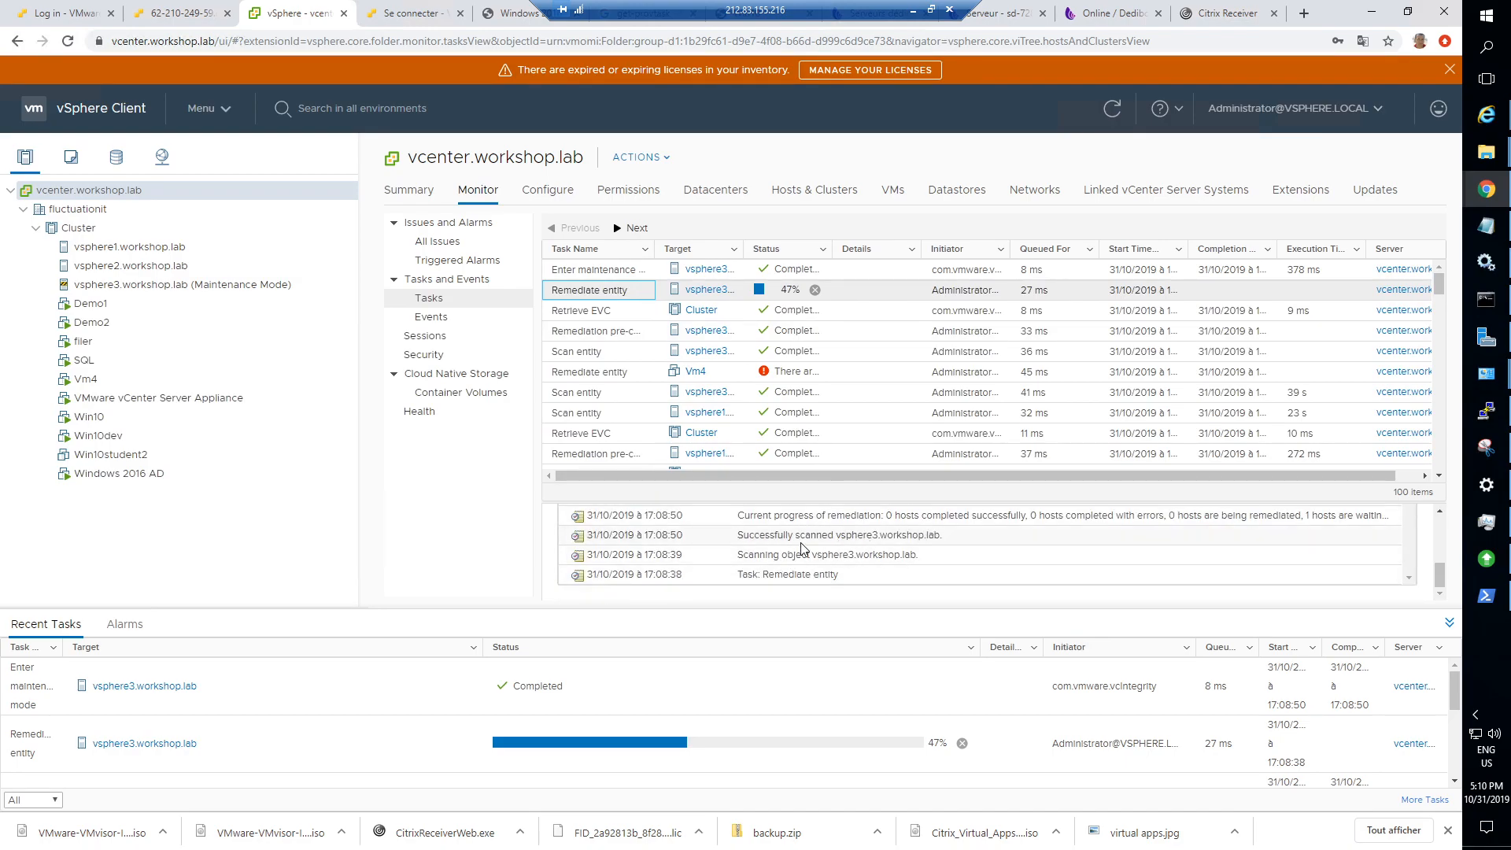
scroll(874, 549, up, 6)
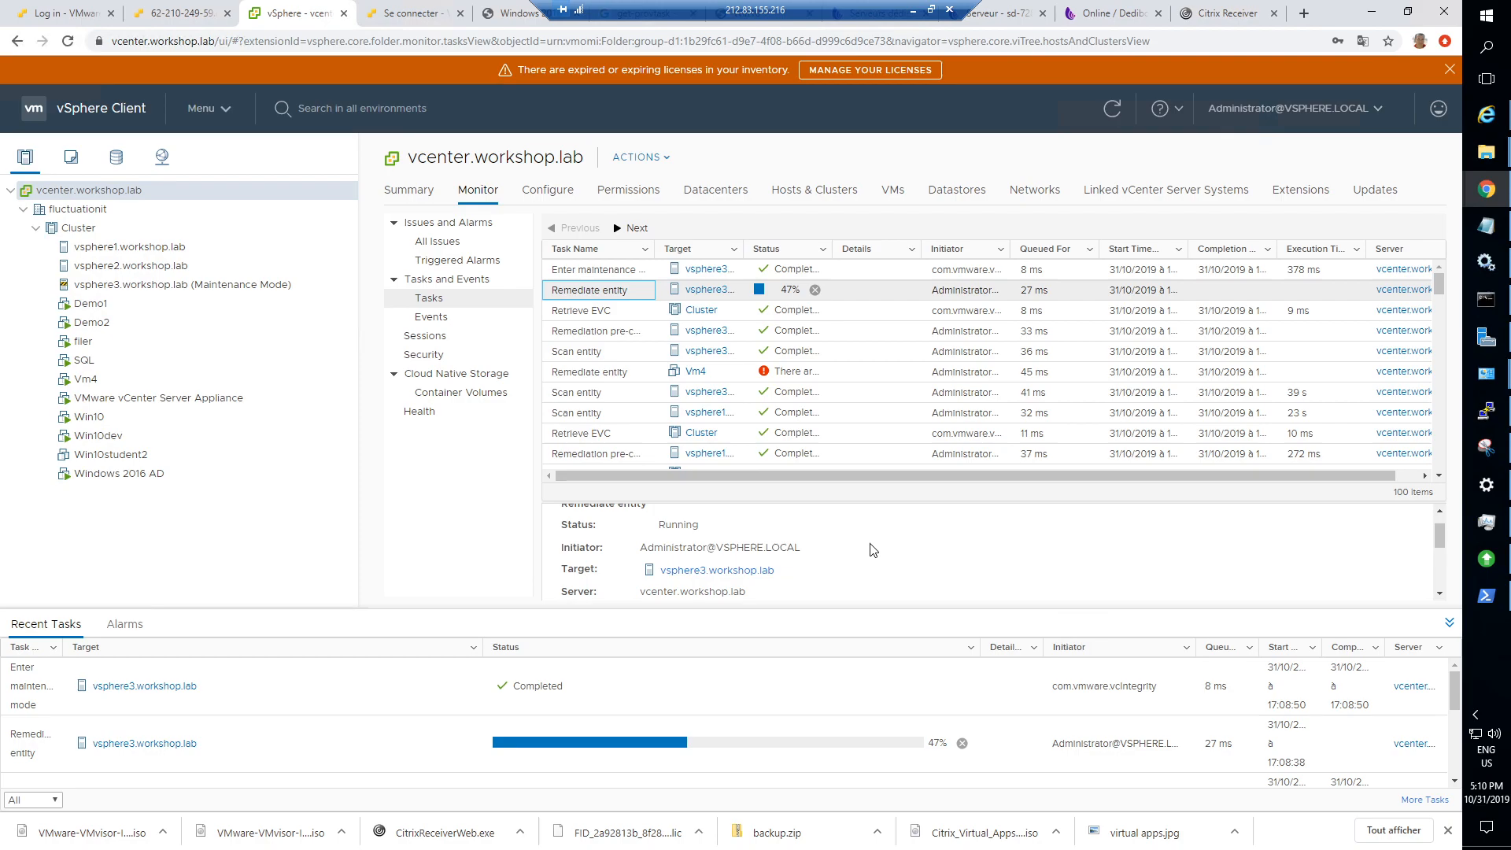
scroll(868, 550, up, 1)
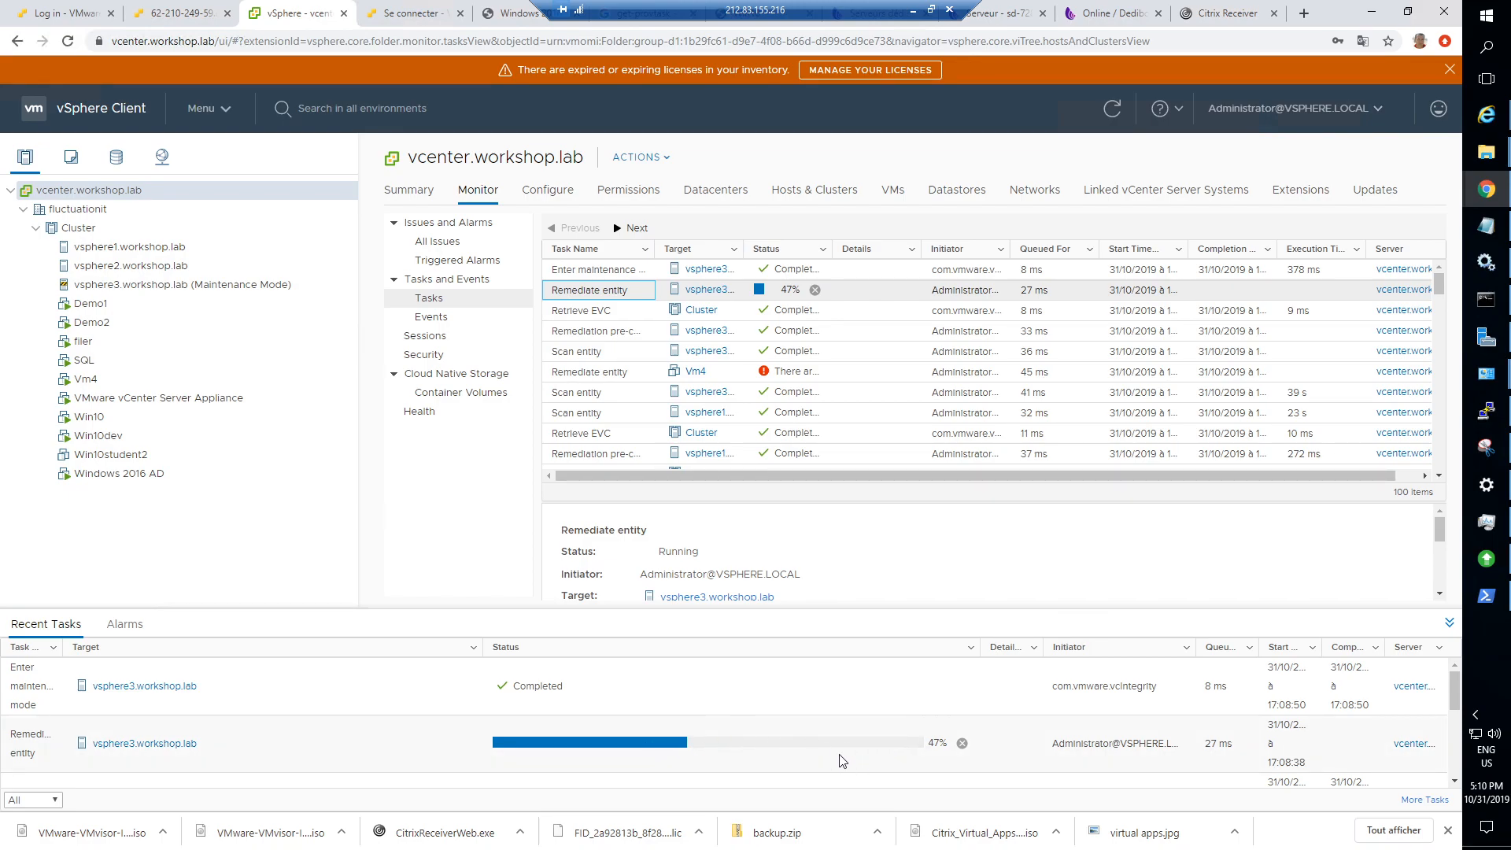
Switch to the ESXi host page and watch the Student1_Vsphere 3 console as the host boots, repositioning its window.
click(185, 13)
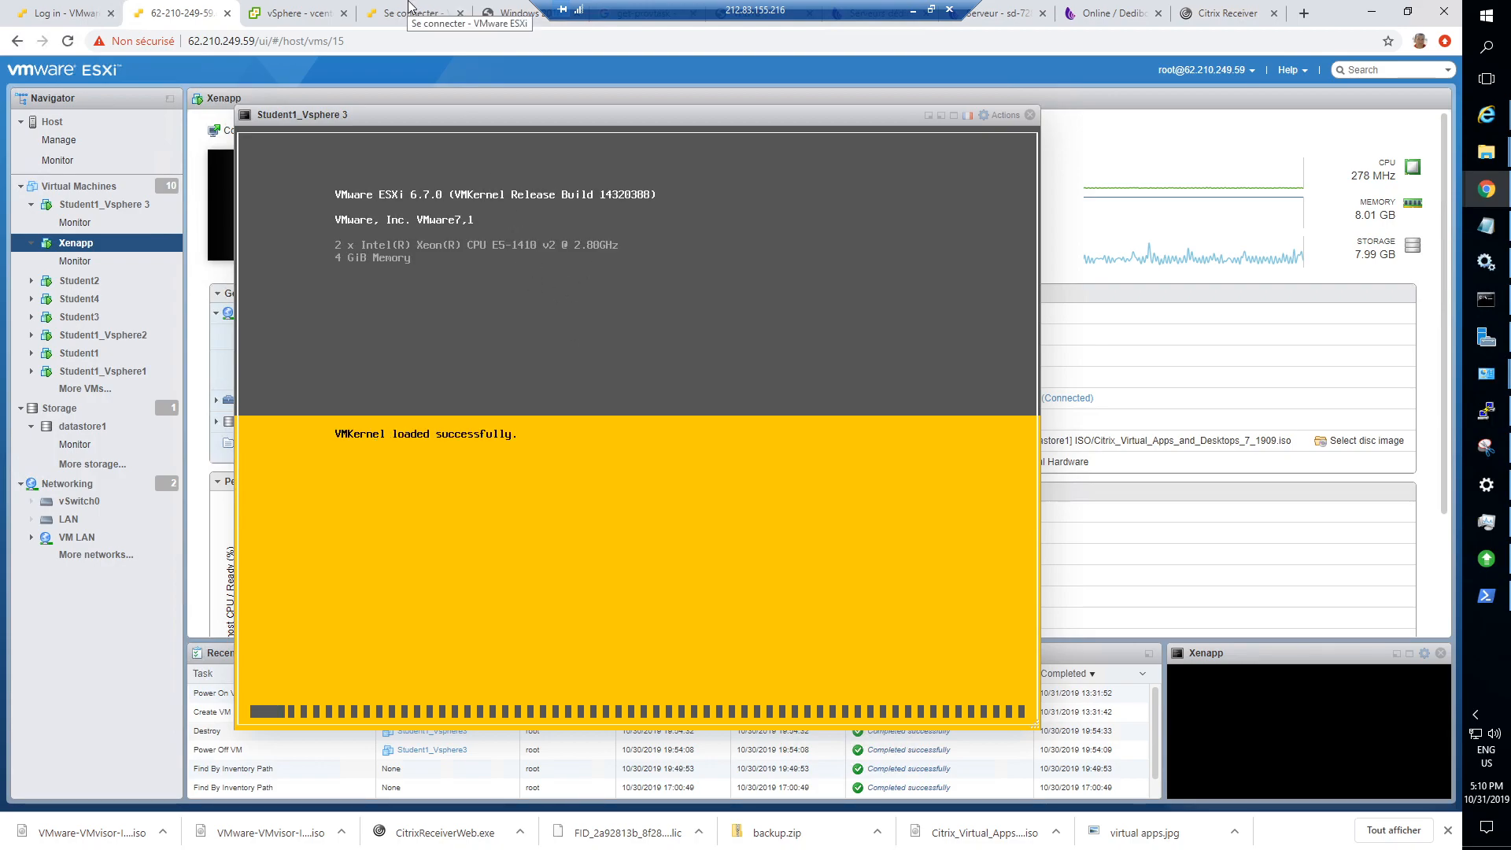
drag(483, 116, 692, 127)
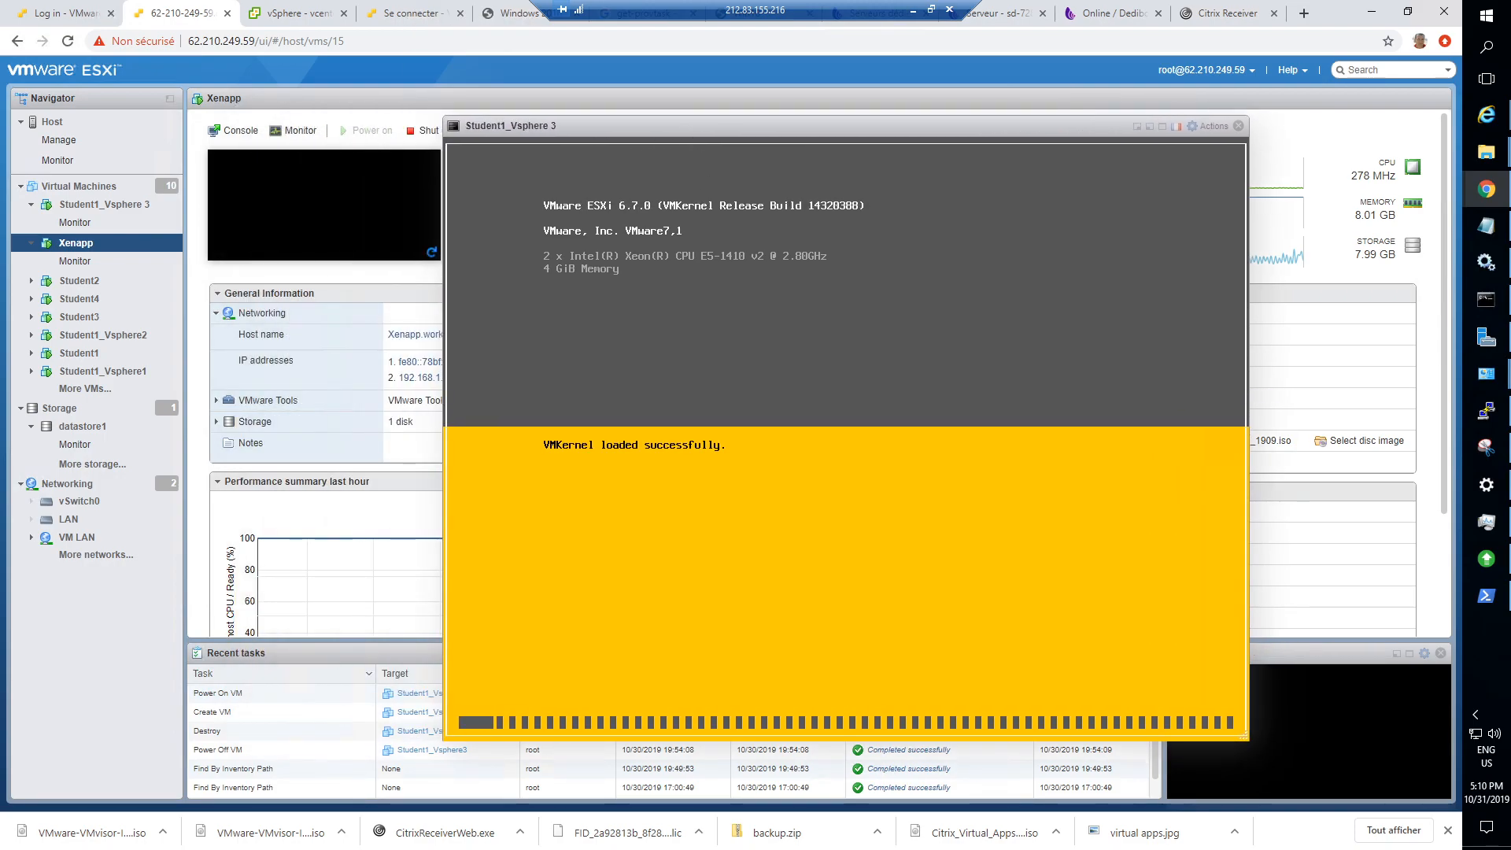
drag(572, 129, 438, 119)
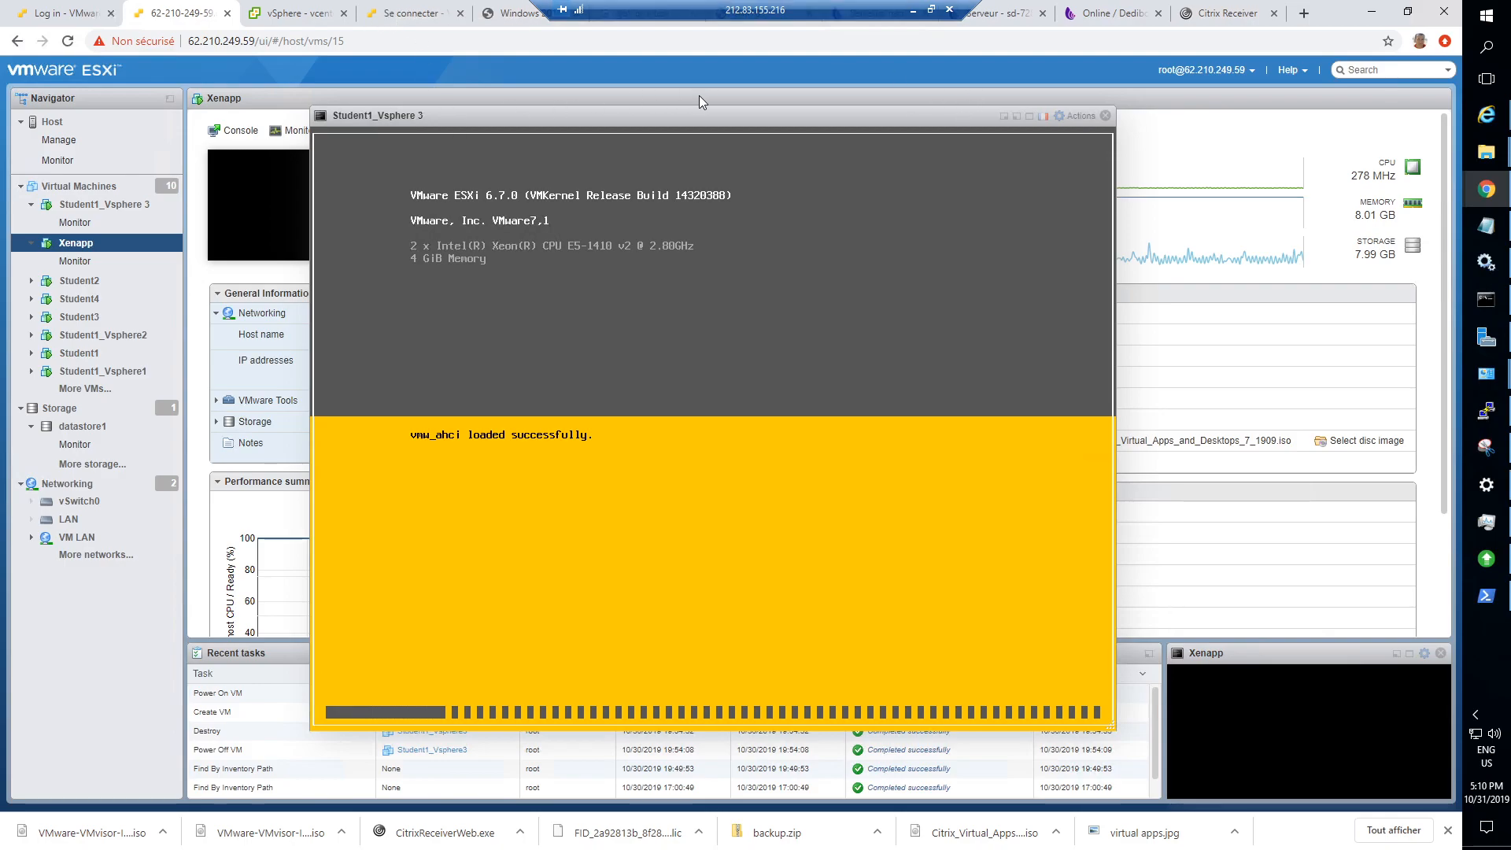
drag(669, 116, 600, 124)
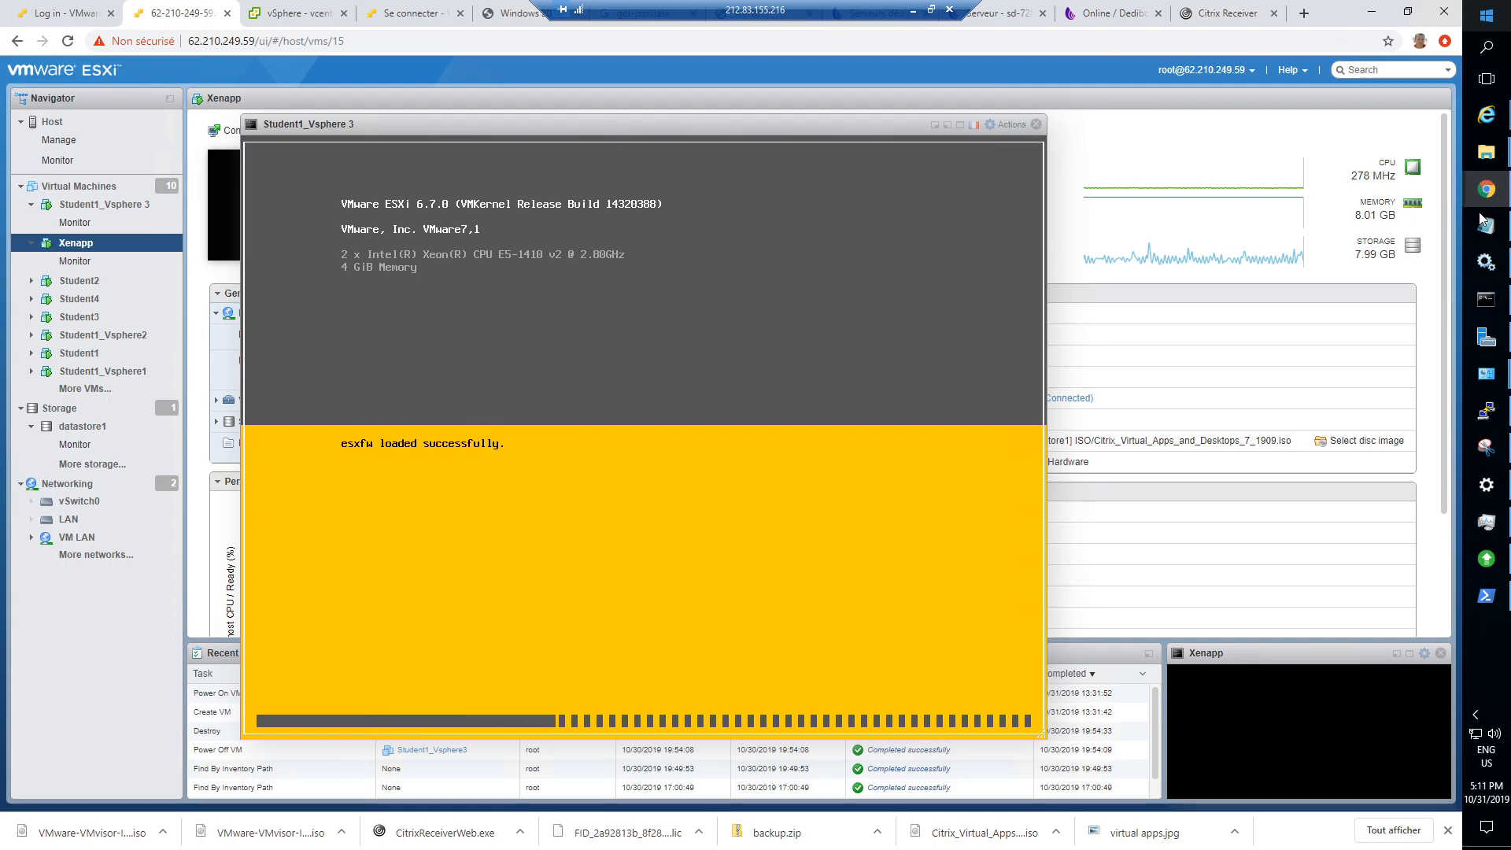
Switch to PuTTY, dismiss the connection error, and open a new SSH session to 192.168.1.130 on port 22.
mouse_move(1486, 226)
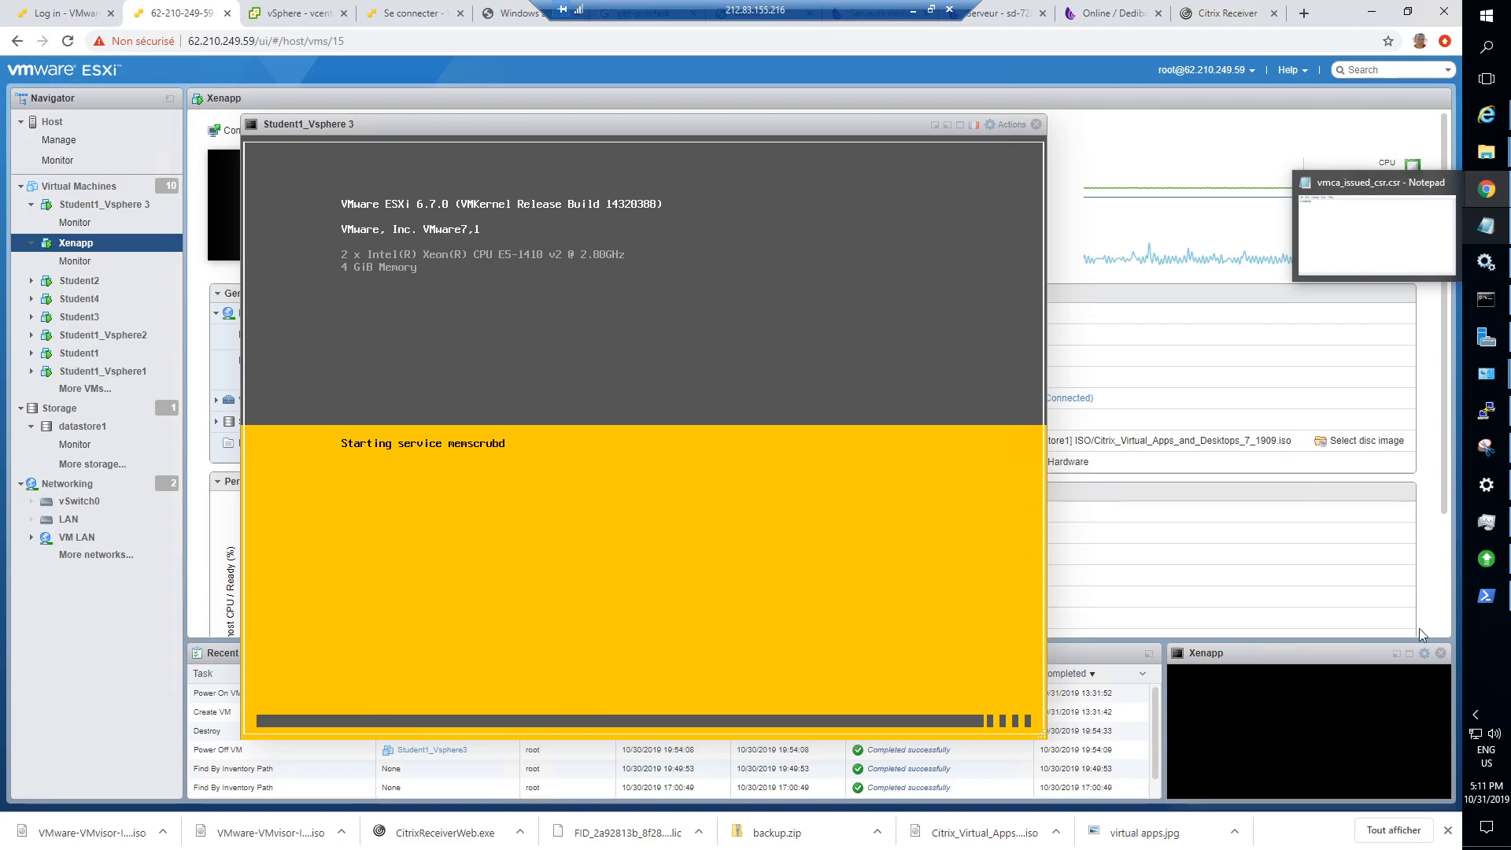
click(1487, 411)
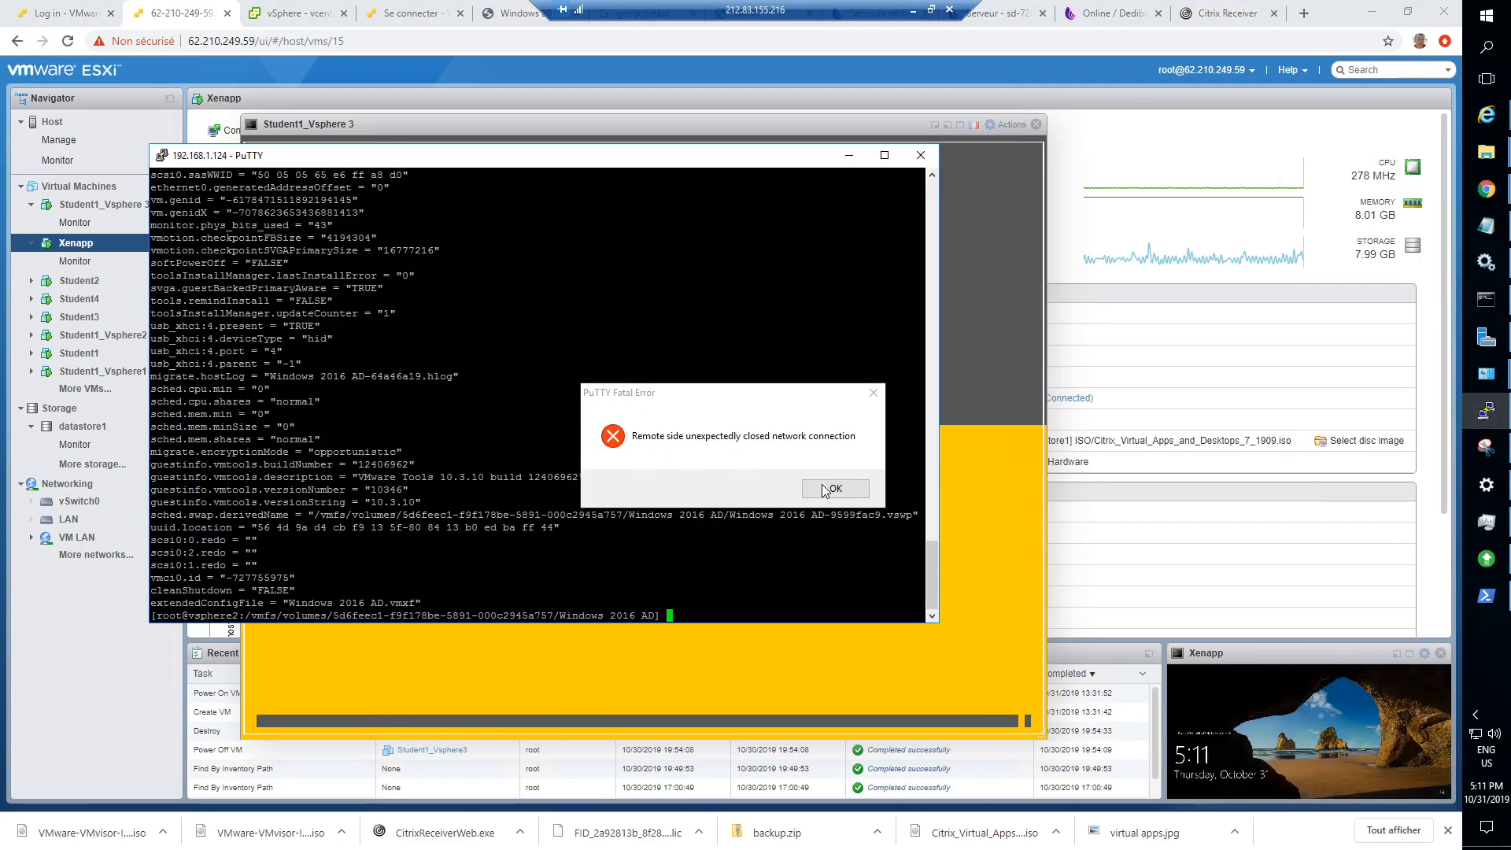
click(825, 488)
click(163, 156)
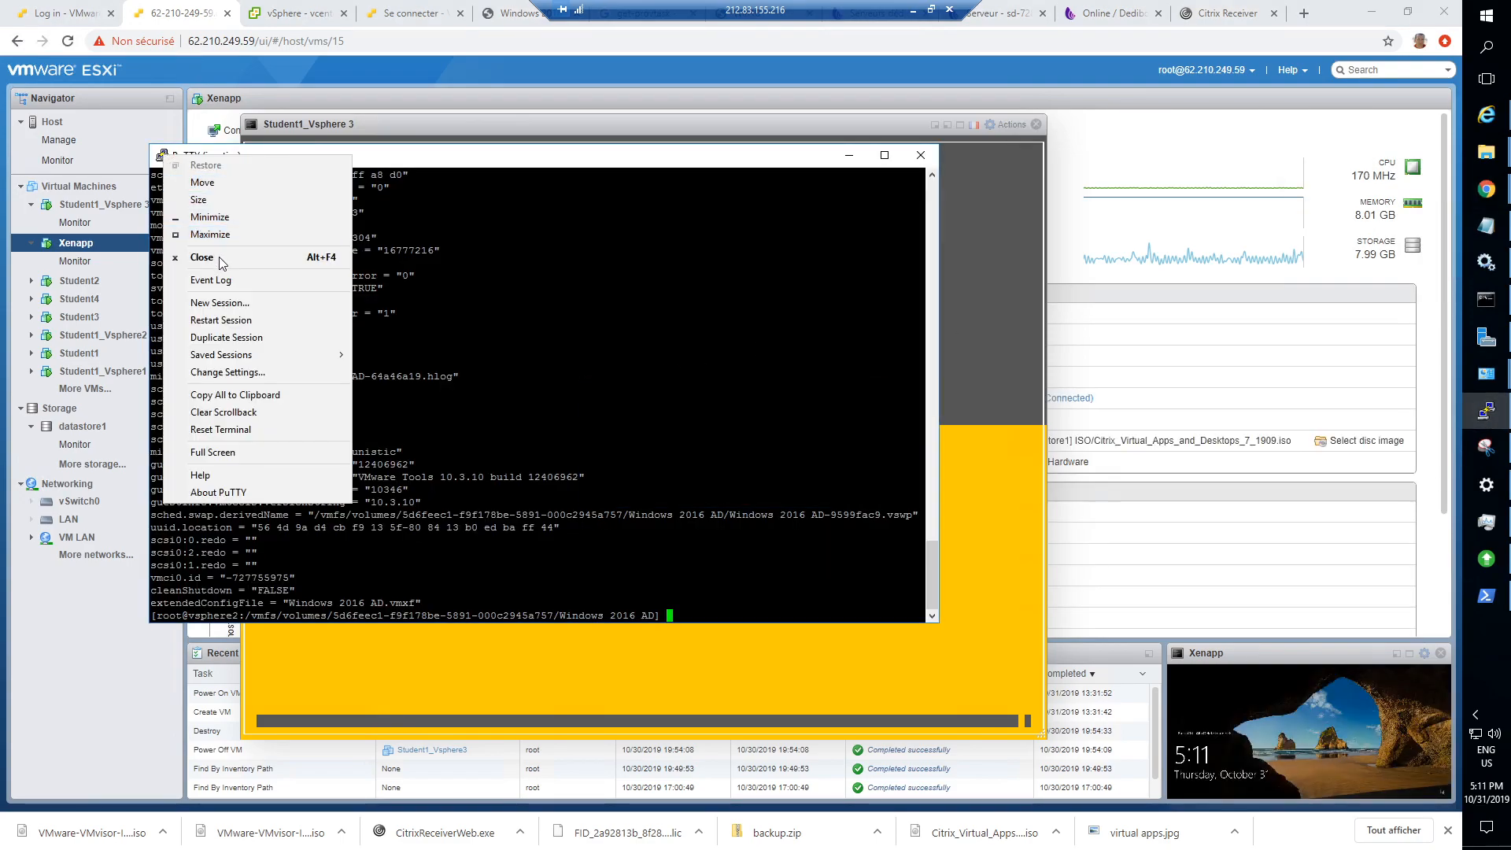
click(219, 303)
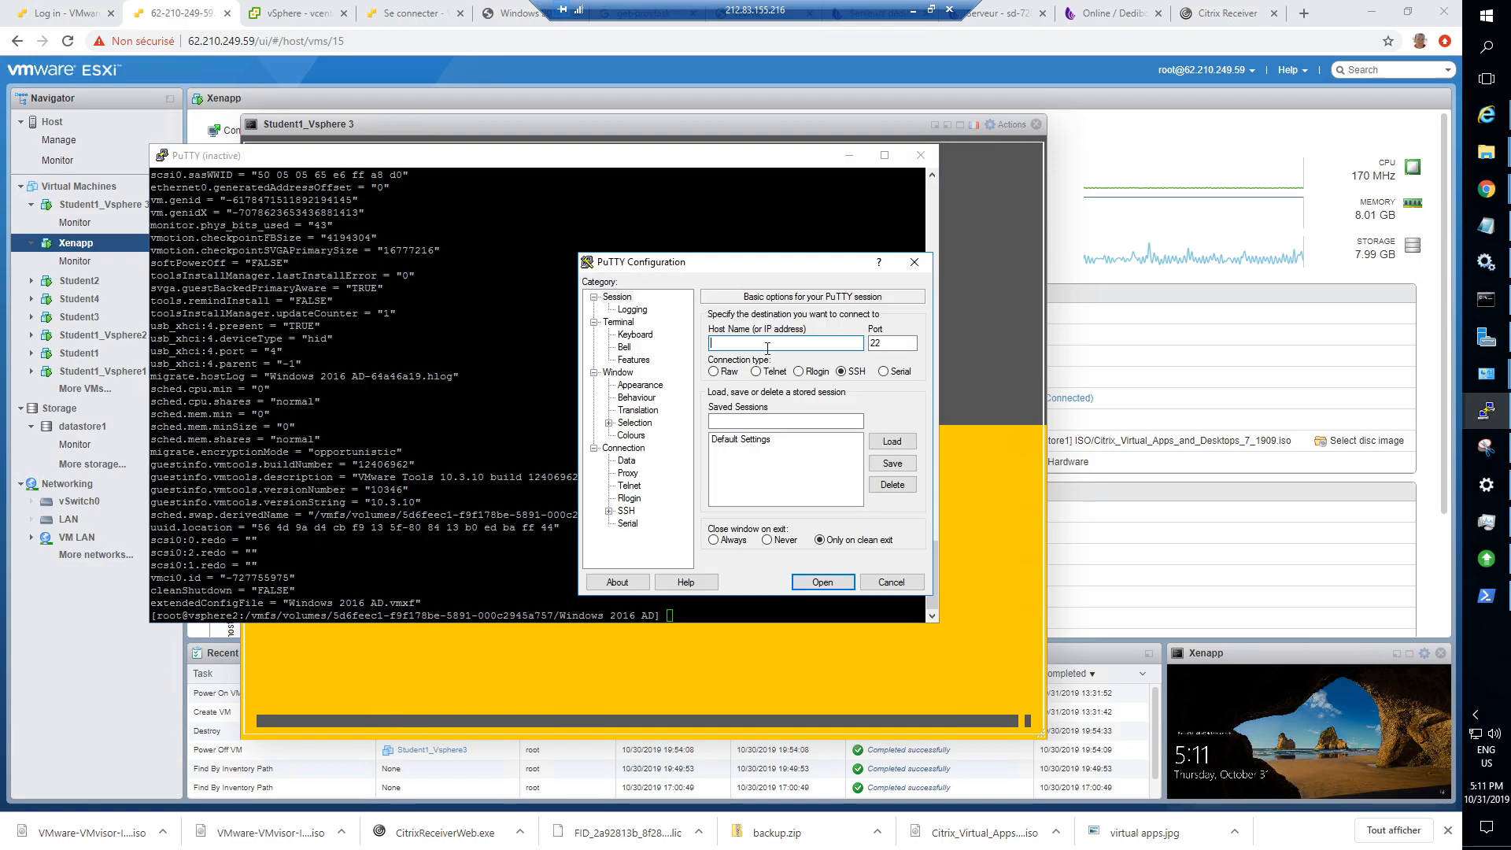
text(192.168.1.130)
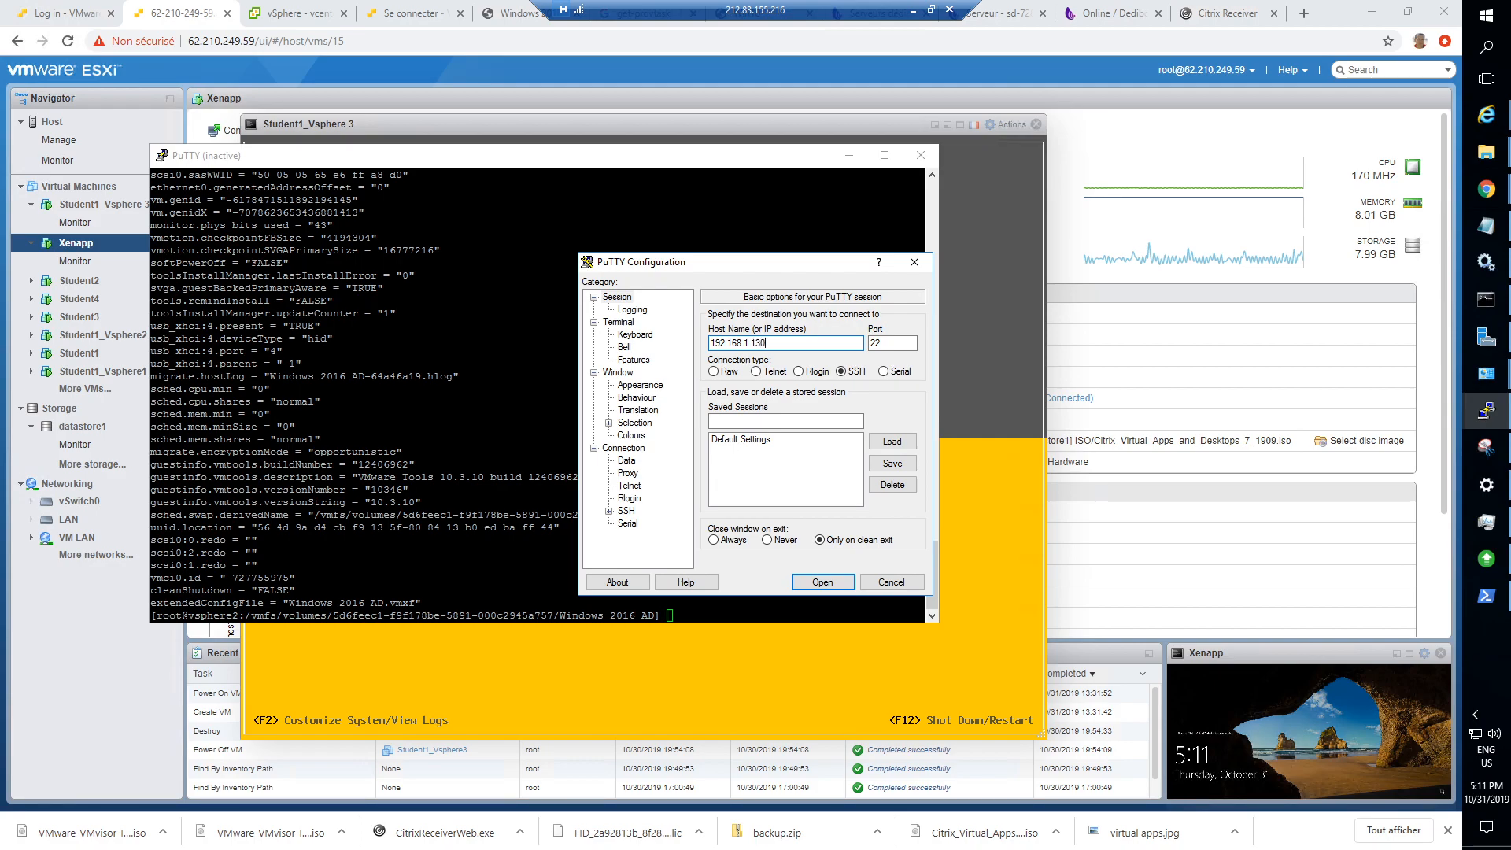
key(Return)
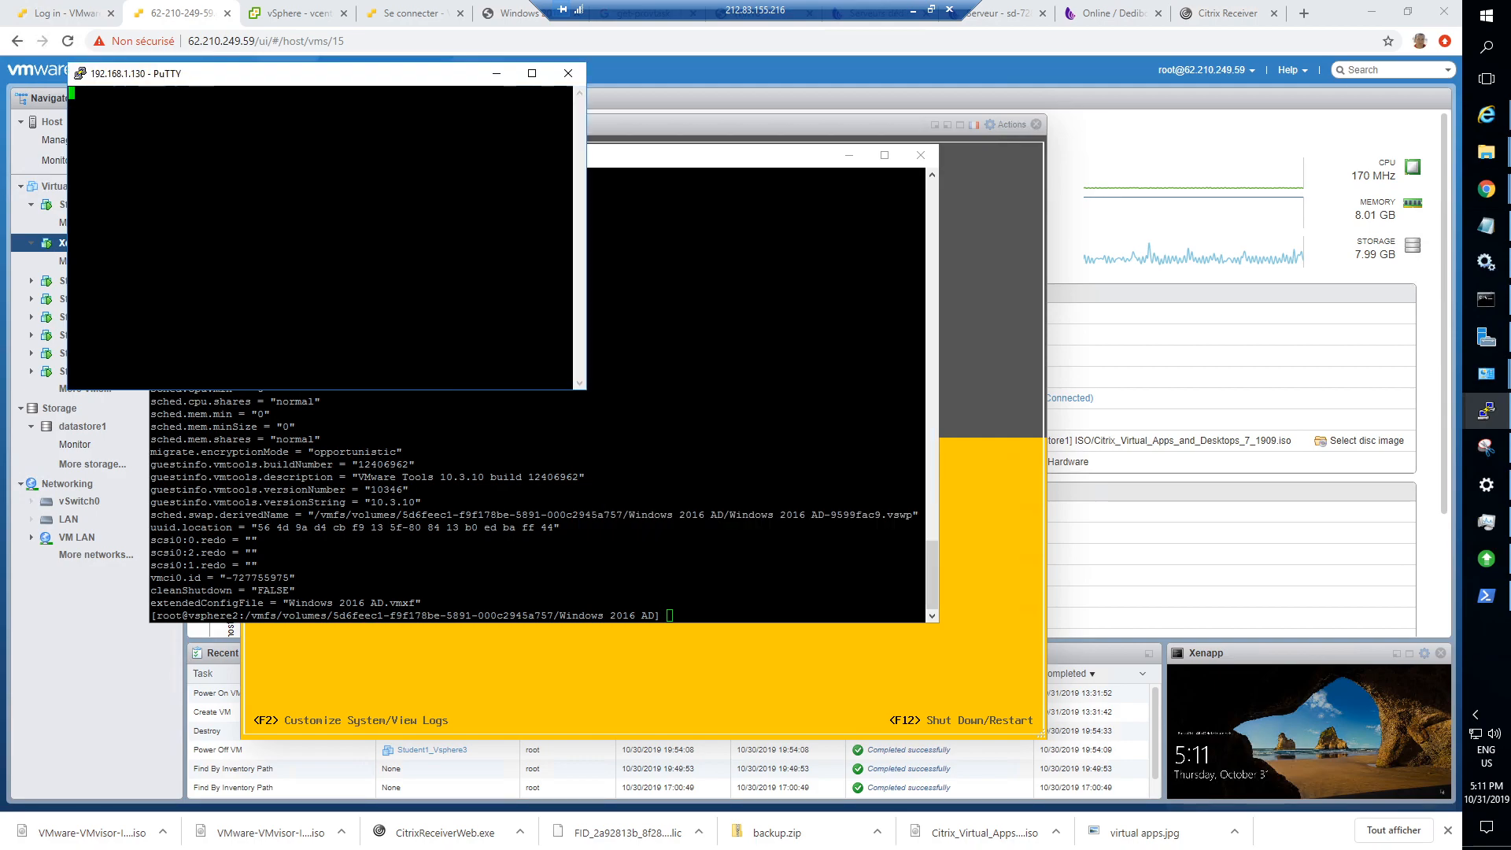
Log in to the vCenter Server Appliance as root with the account password and launch the BASH shell.
text(root)
key(Return)
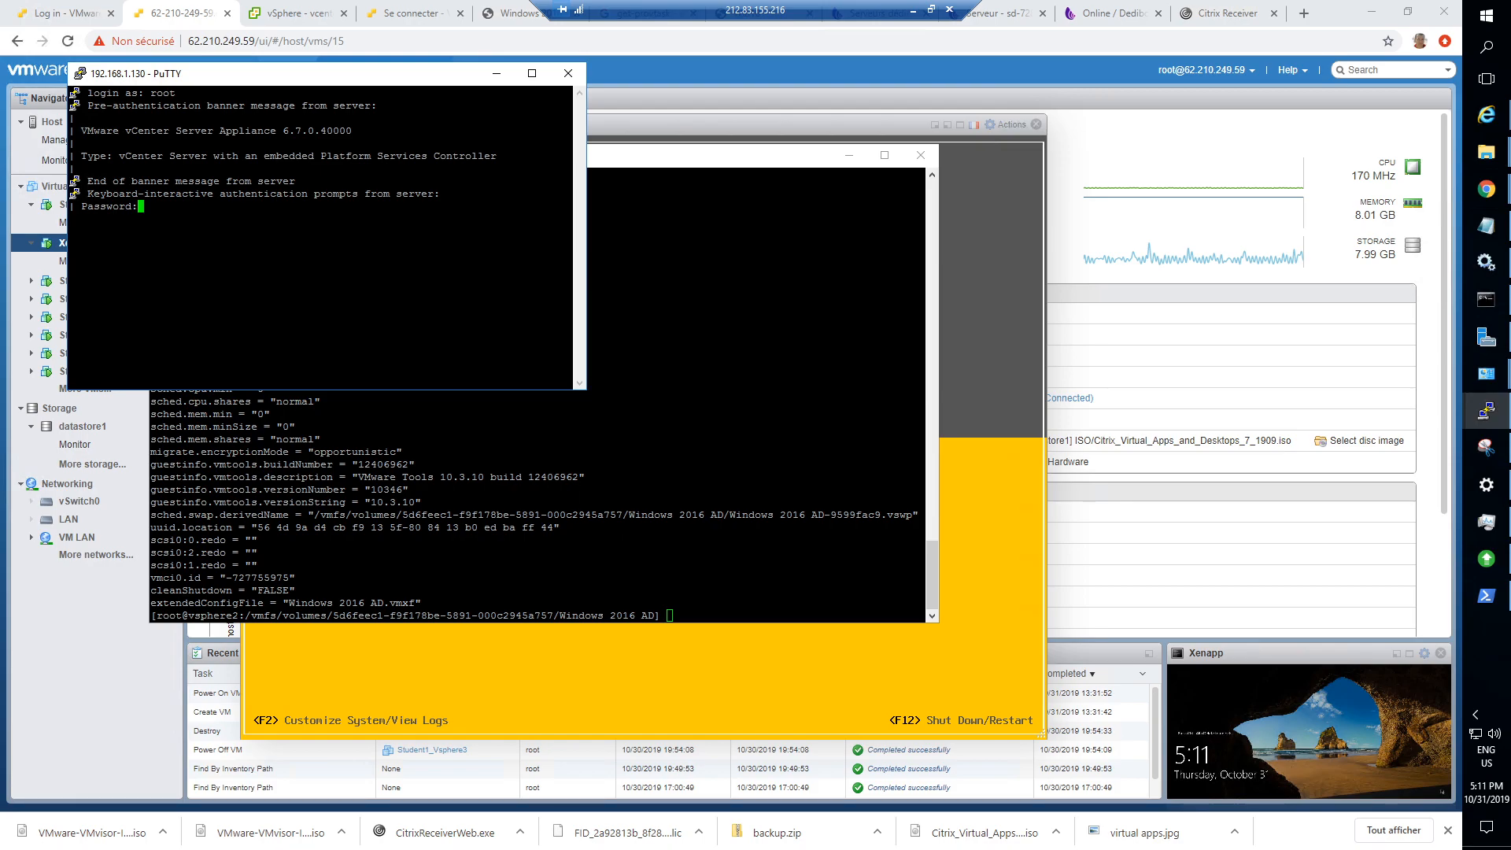
key(Return)
key(Return)
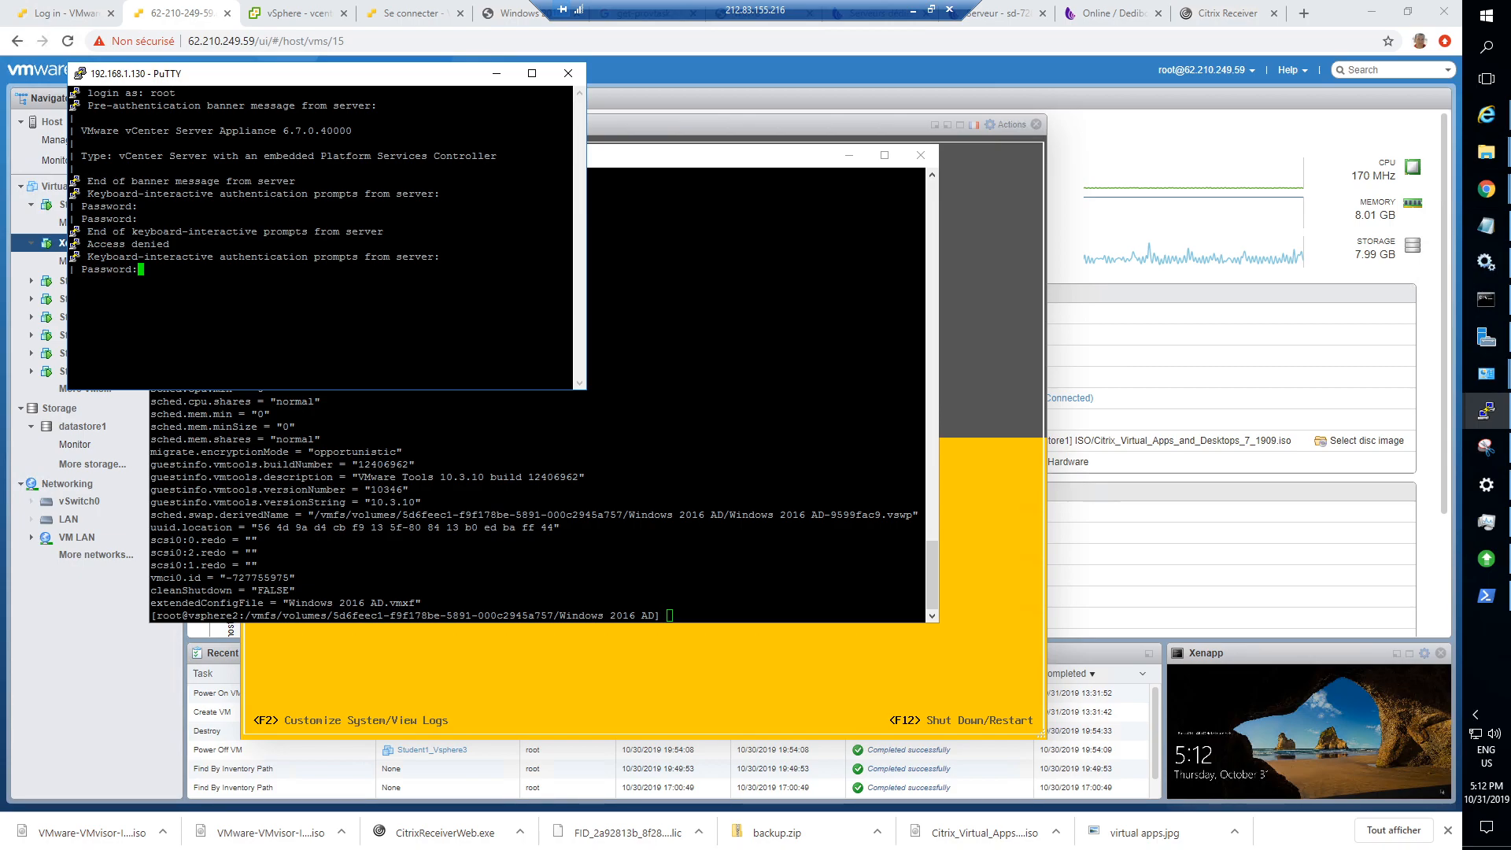
key(Return)
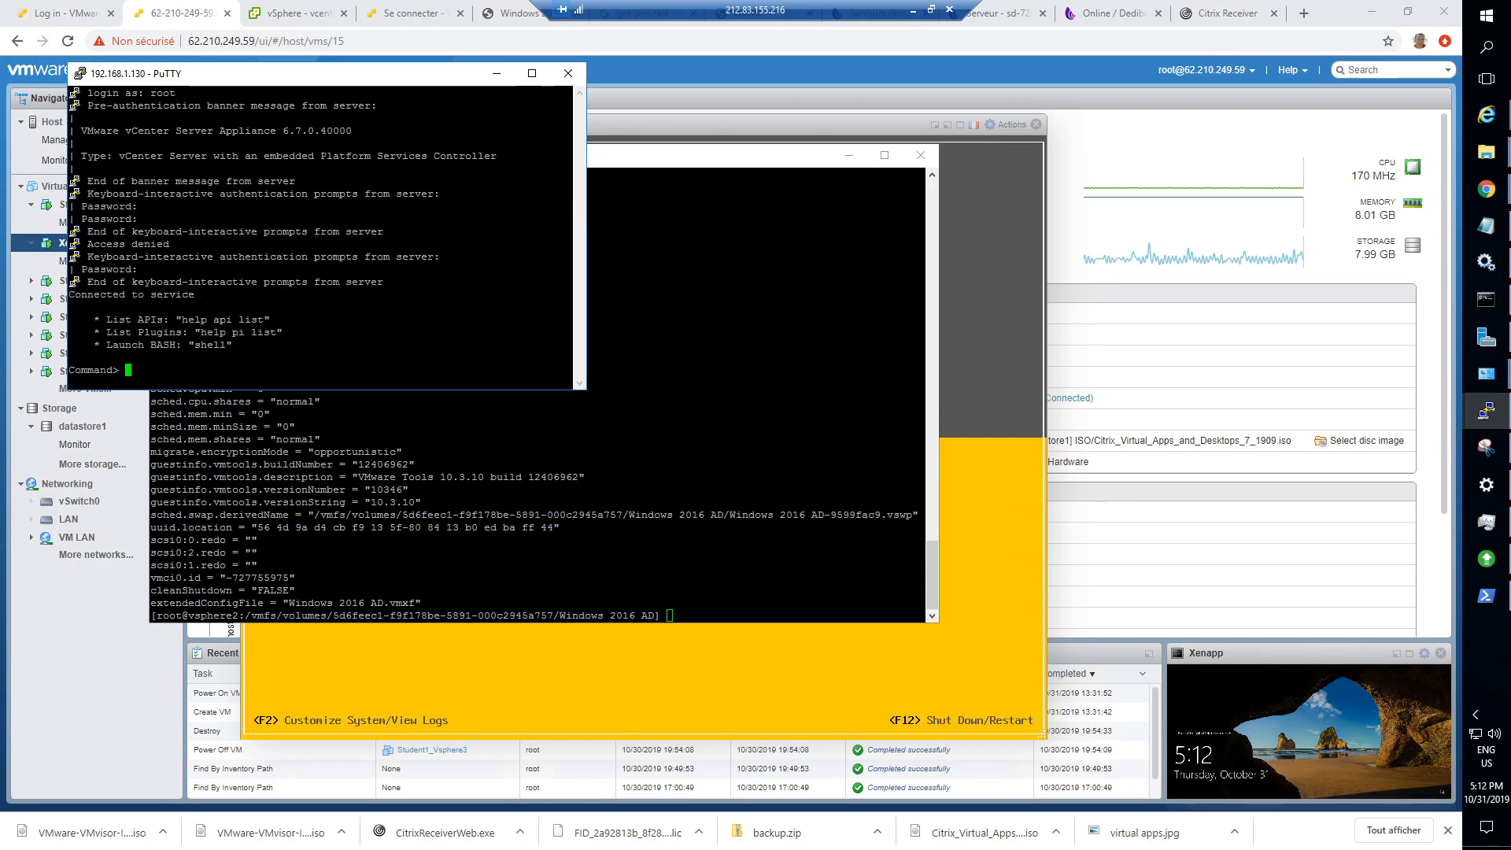
text(shell)
key(Return)
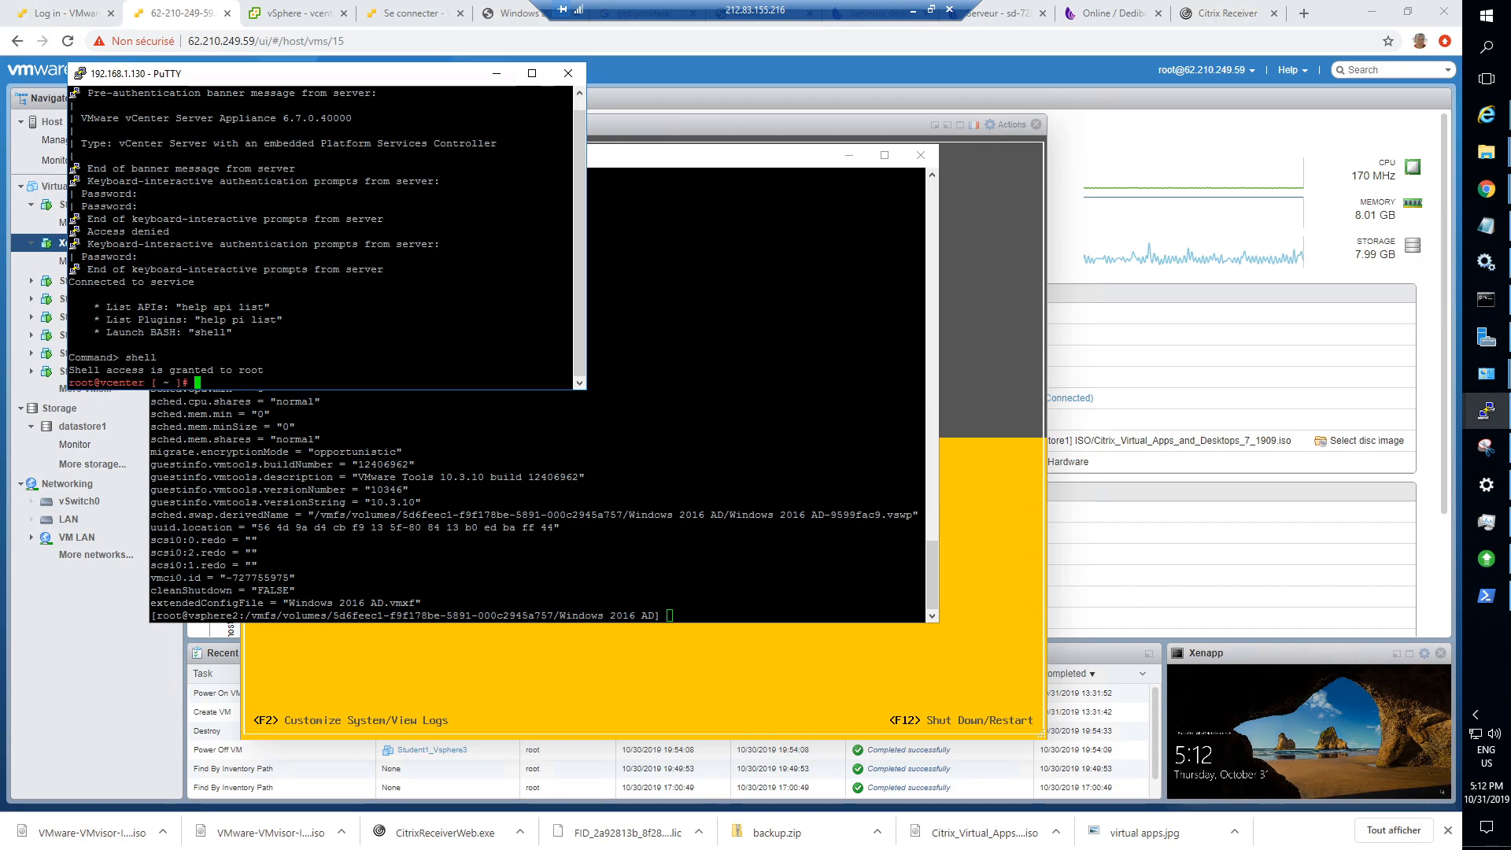
Maximize the vCenter SSH window and set its terminal font to Courier New 16-point.
double_click(162, 79)
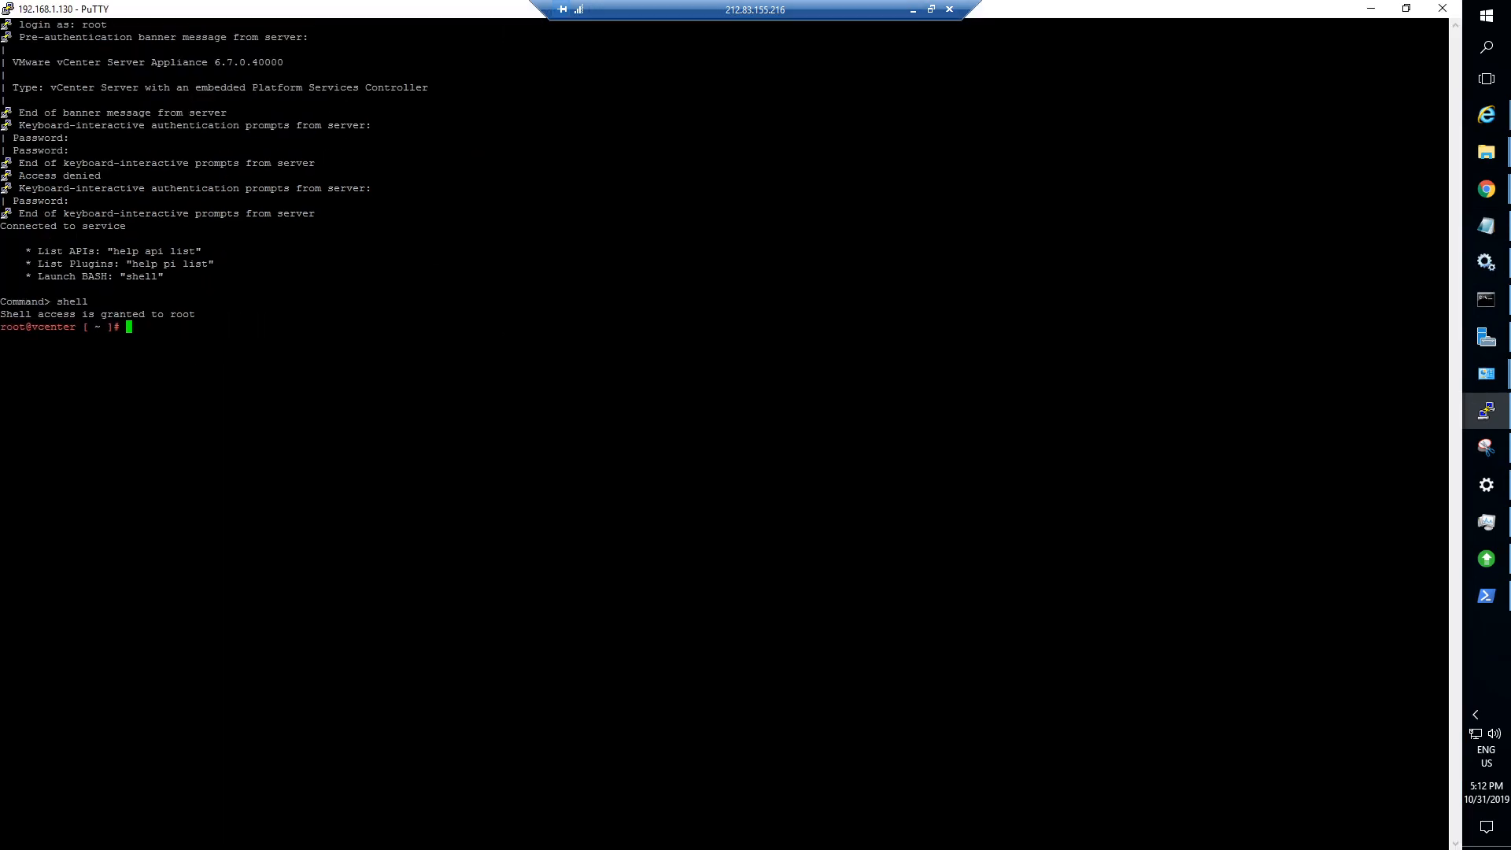
click(8, 10)
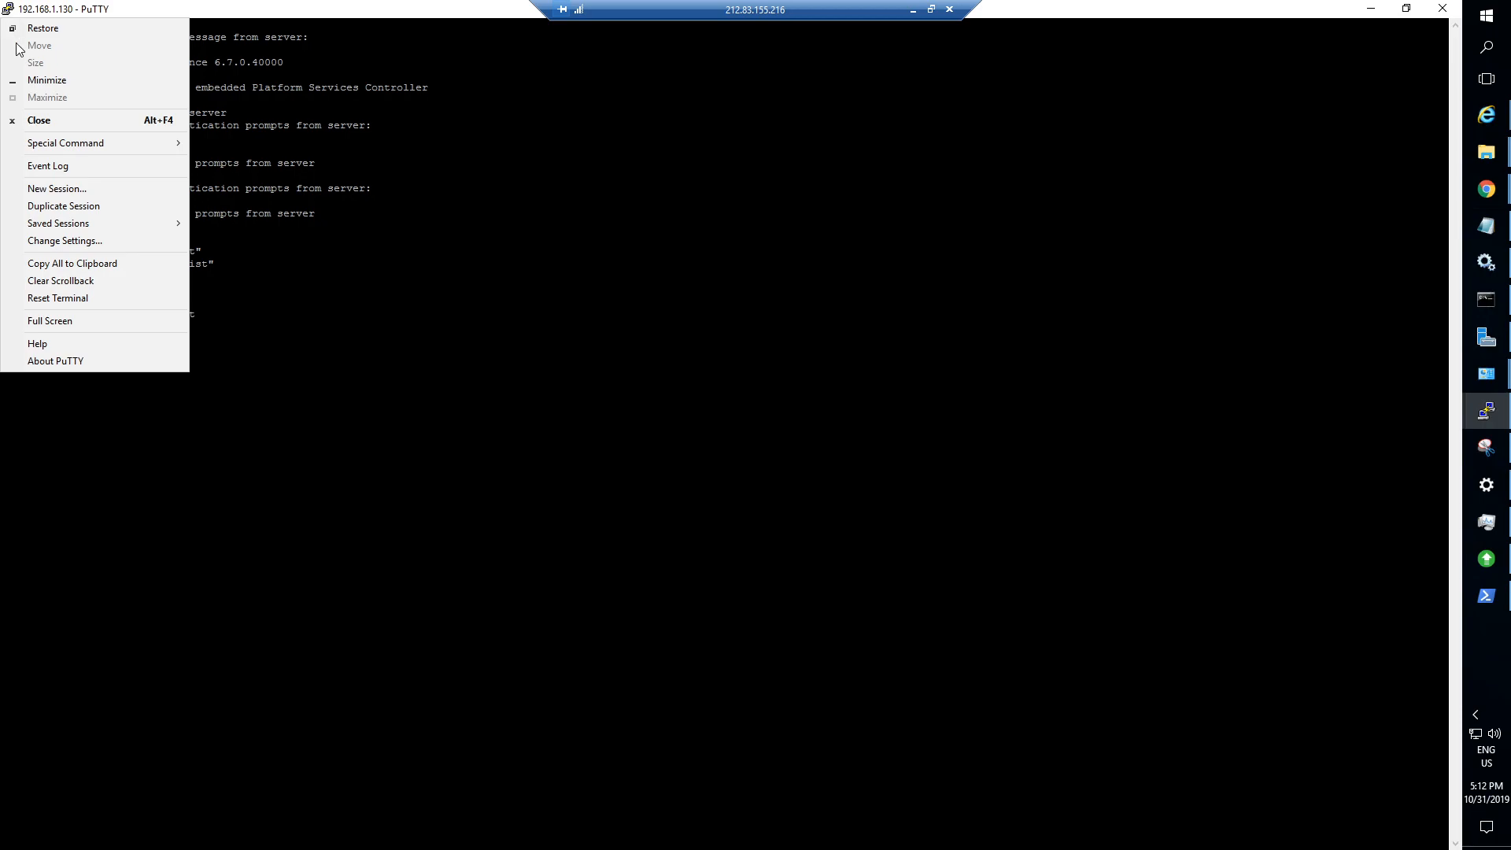
click(64, 241)
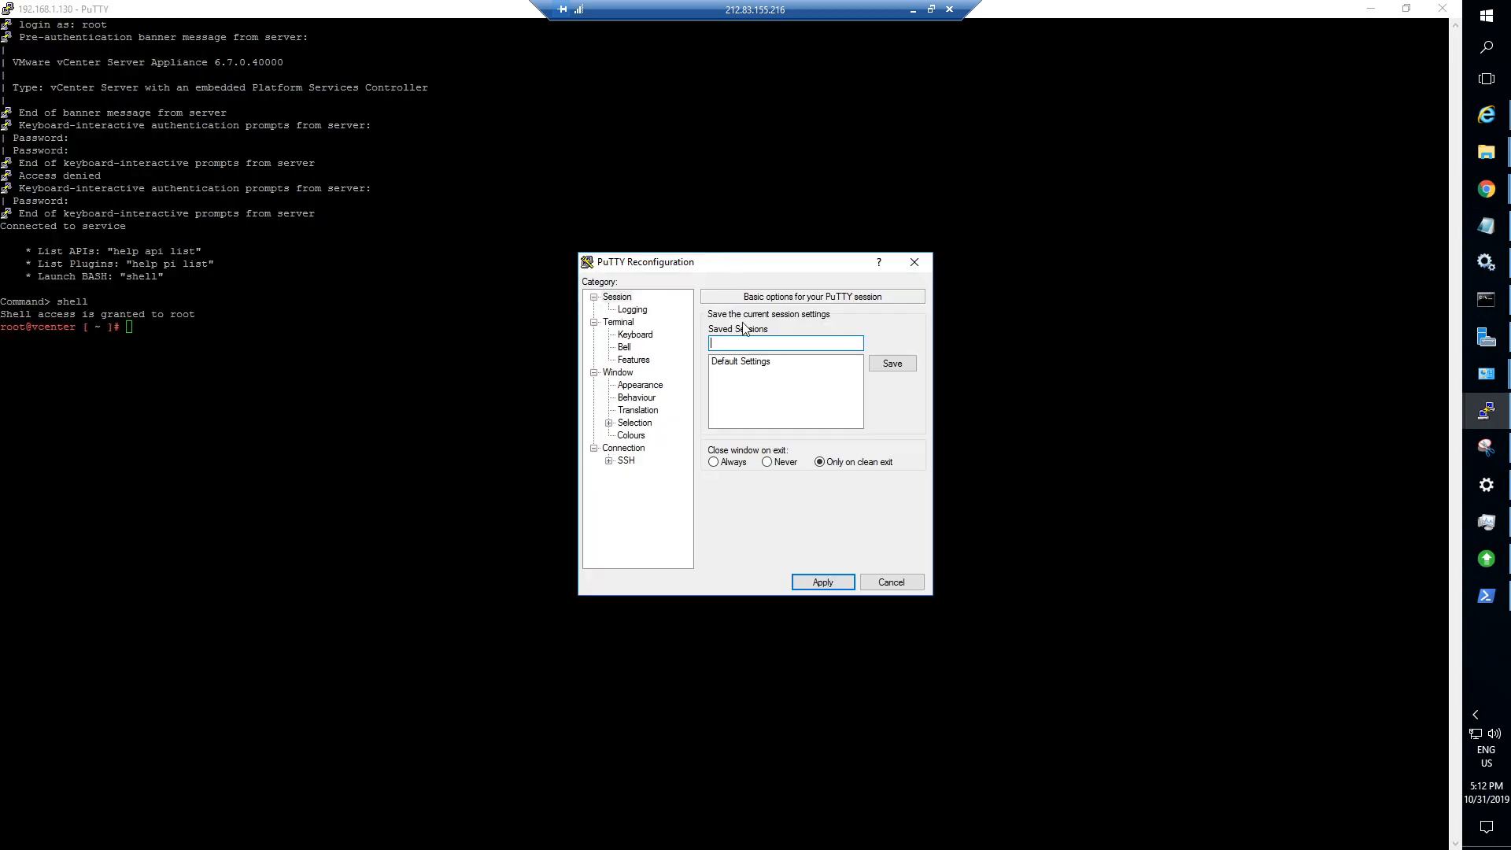
click(635, 335)
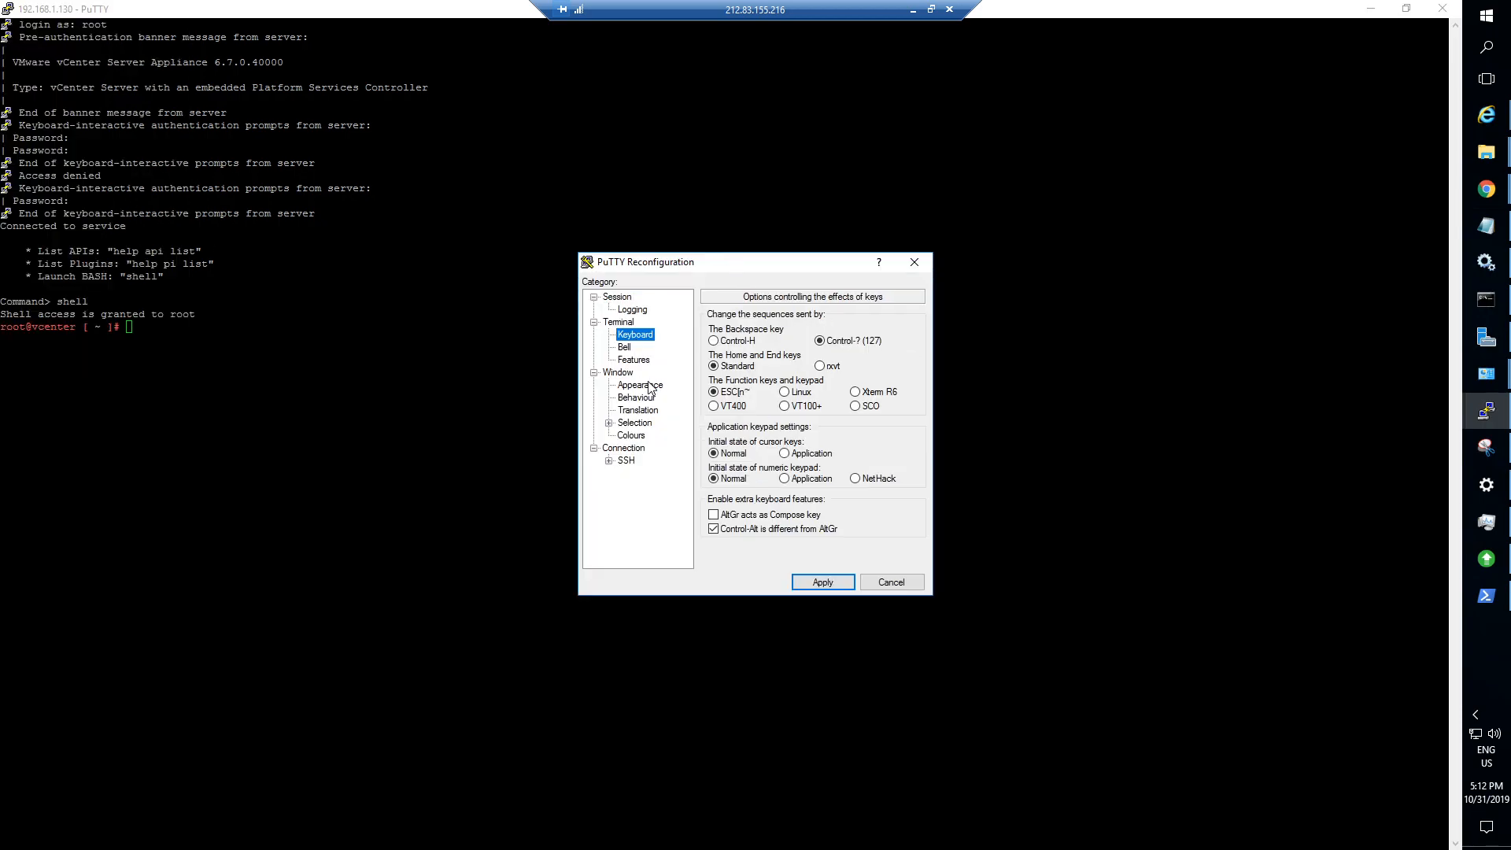
click(650, 385)
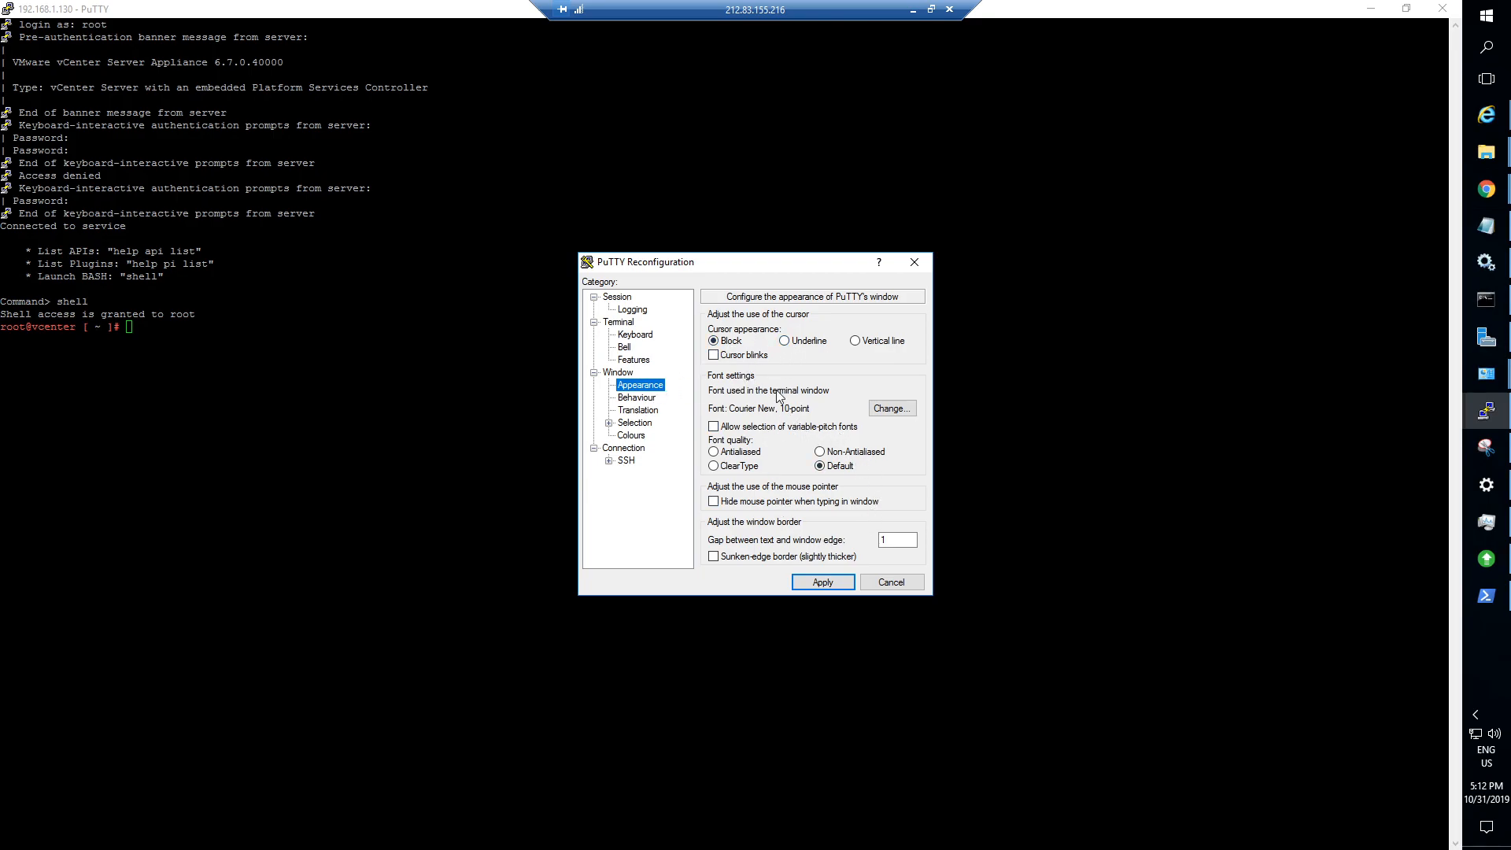
click(648, 399)
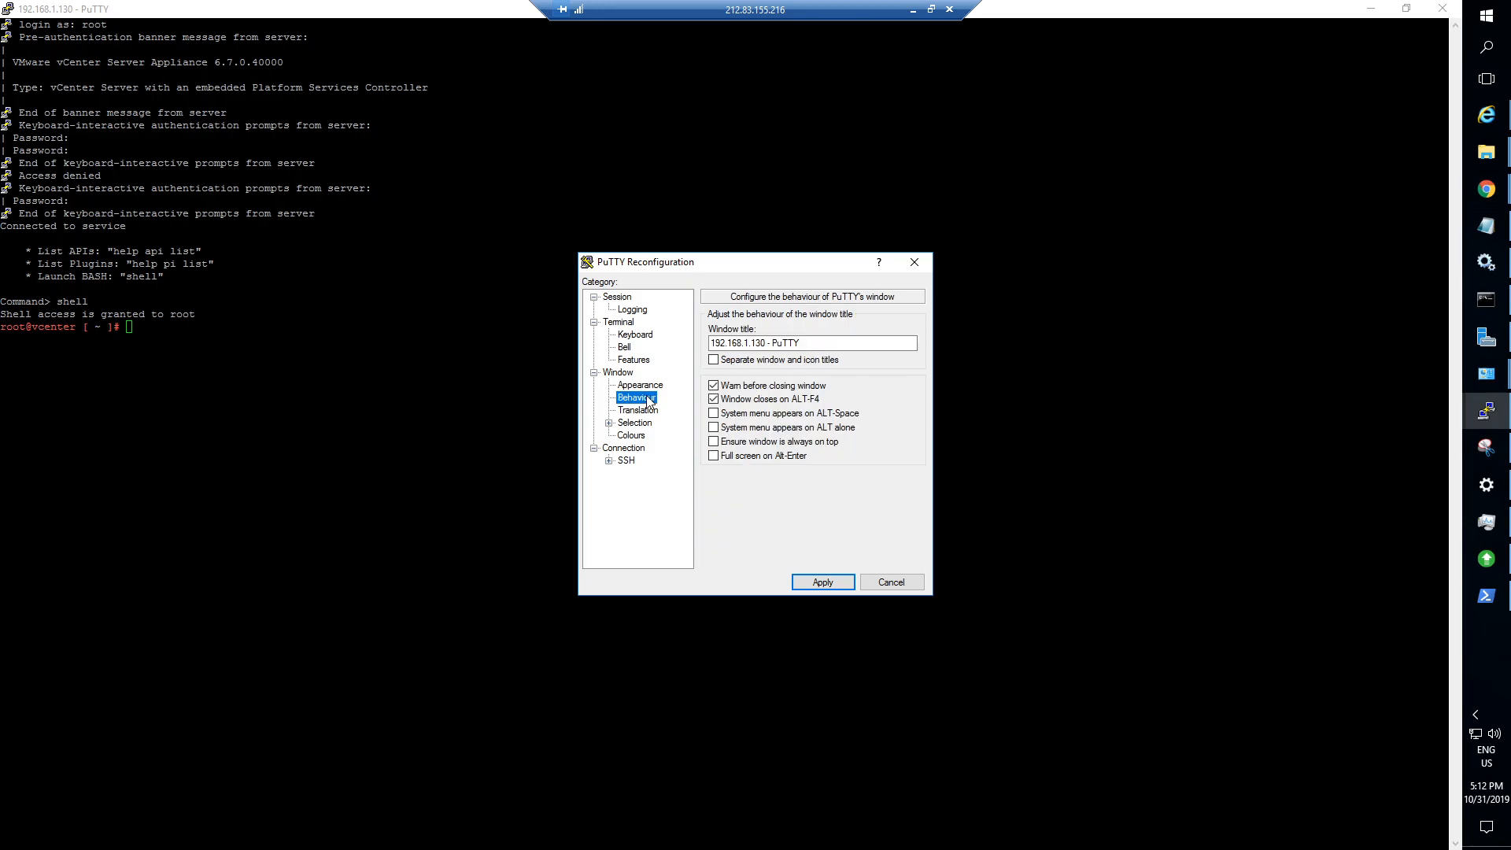
click(643, 386)
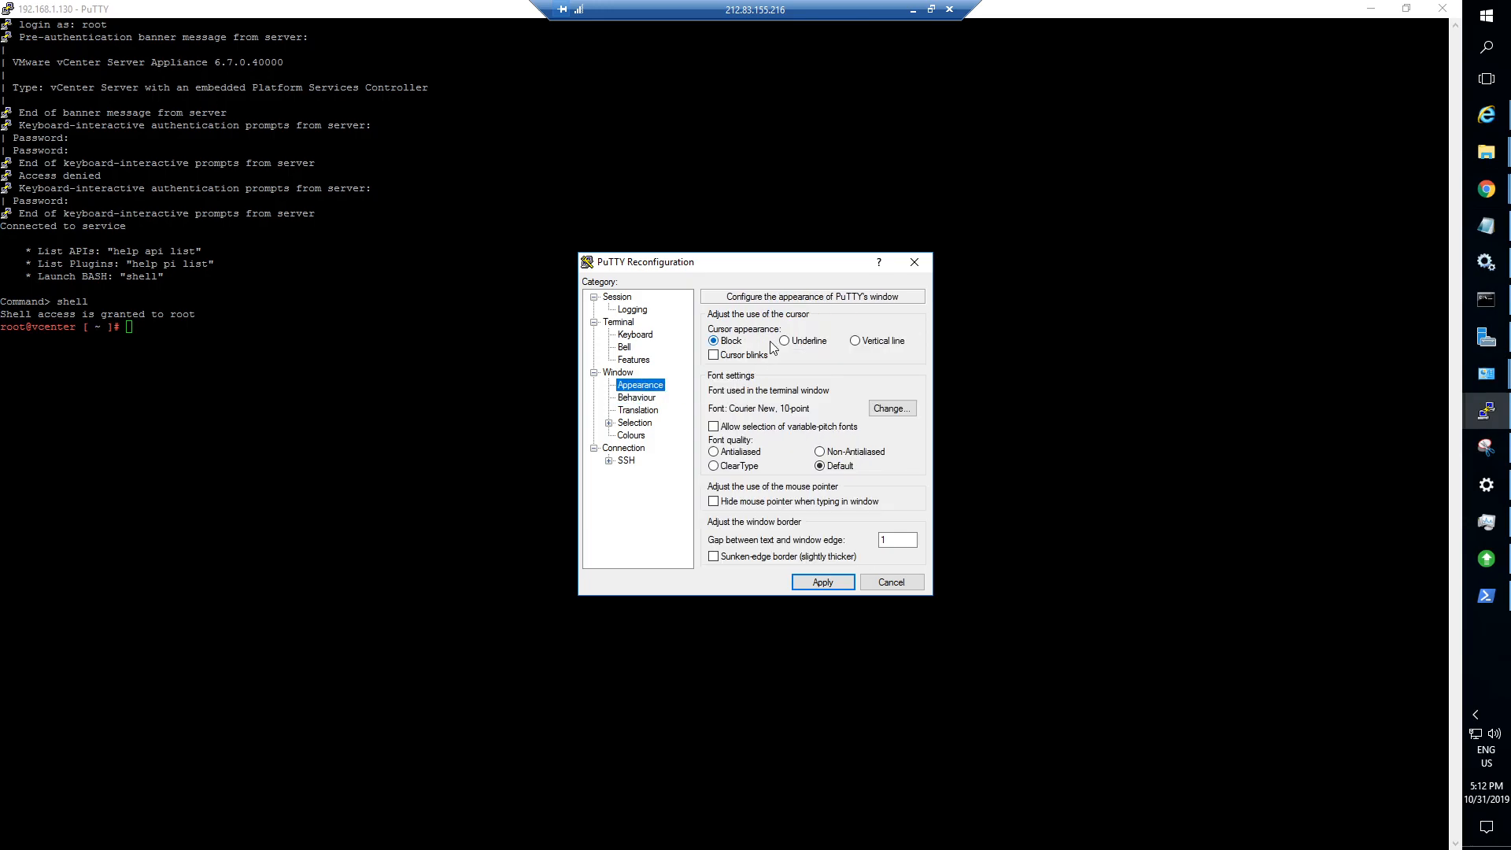
click(892, 409)
click(880, 469)
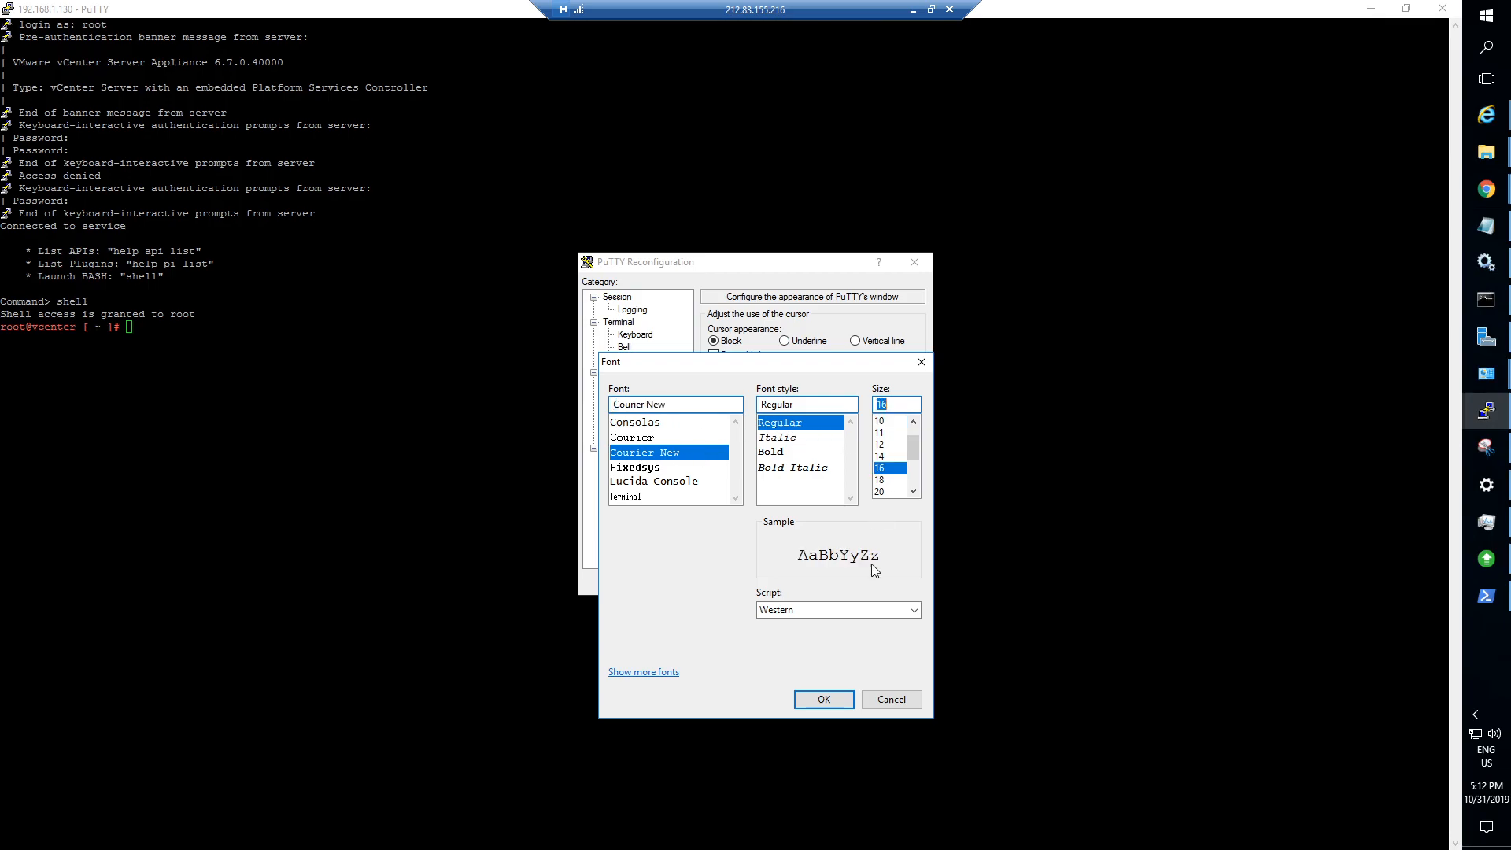
click(824, 699)
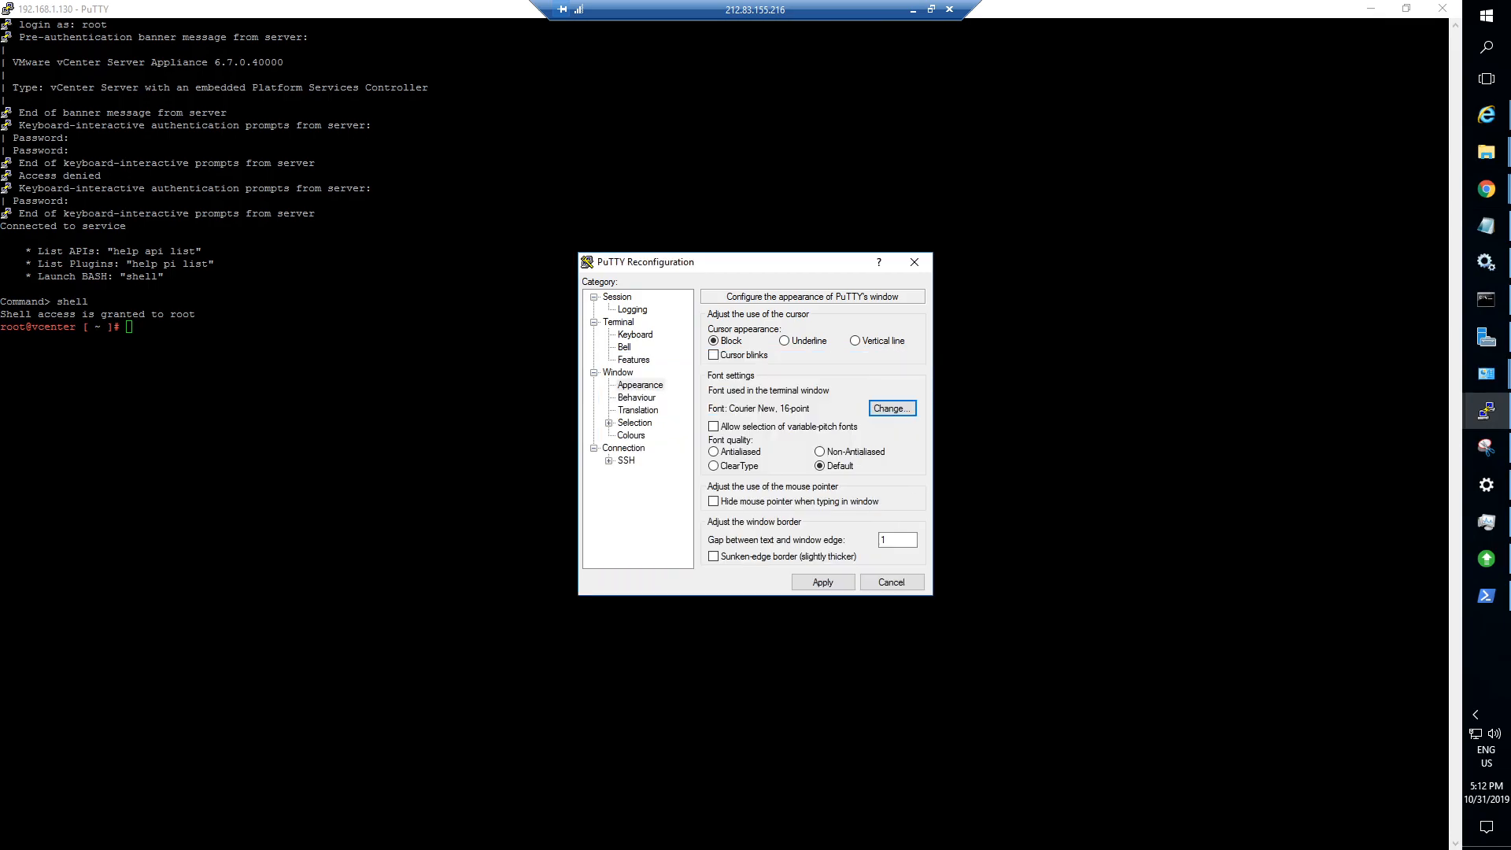
click(846, 582)
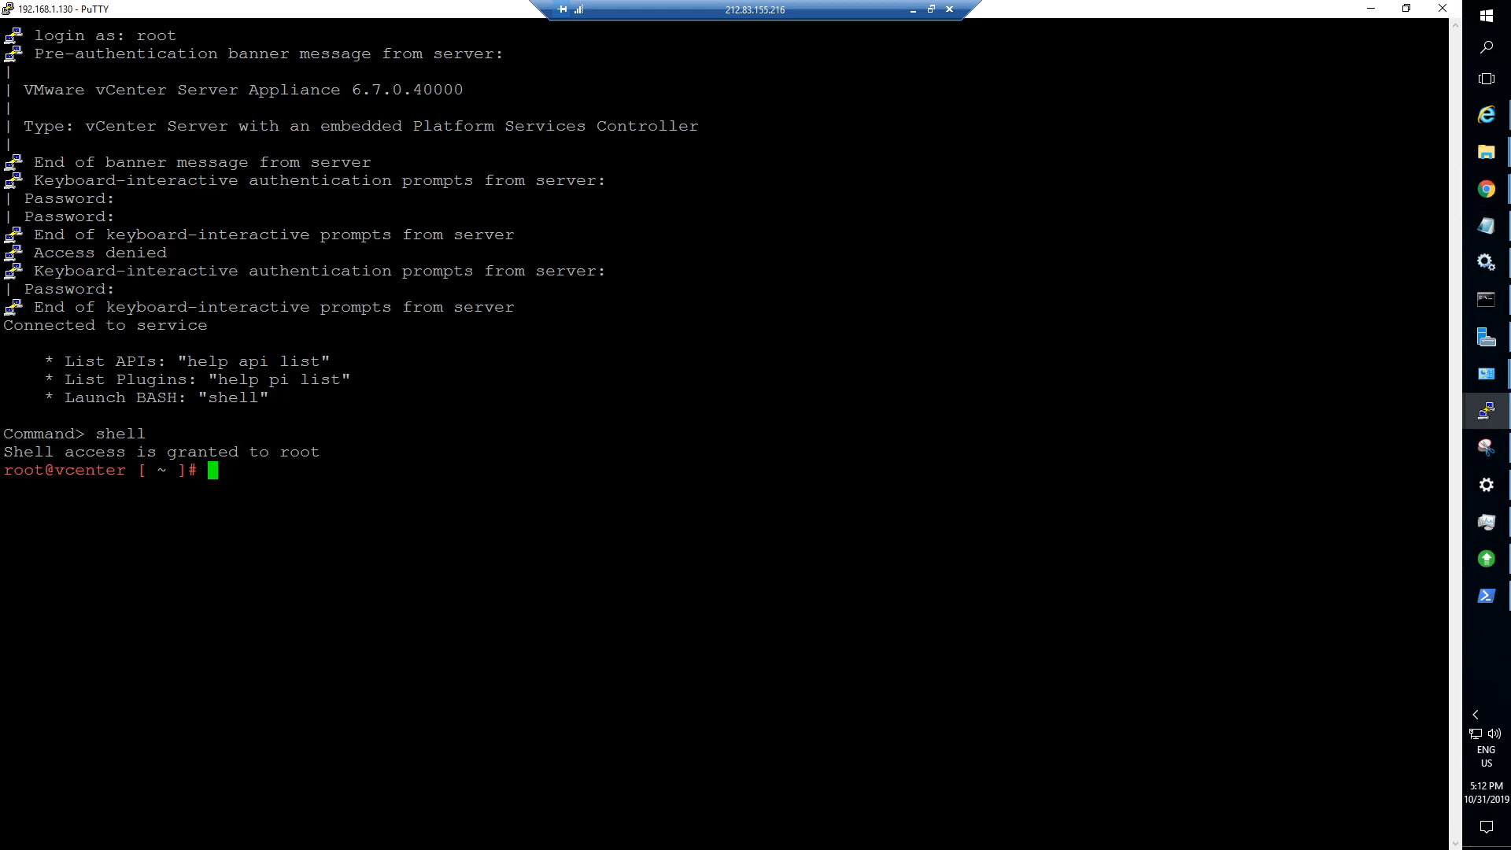
List root's home directory contents and the running processes in the vCenter shell.
text(ls)
key(Return)
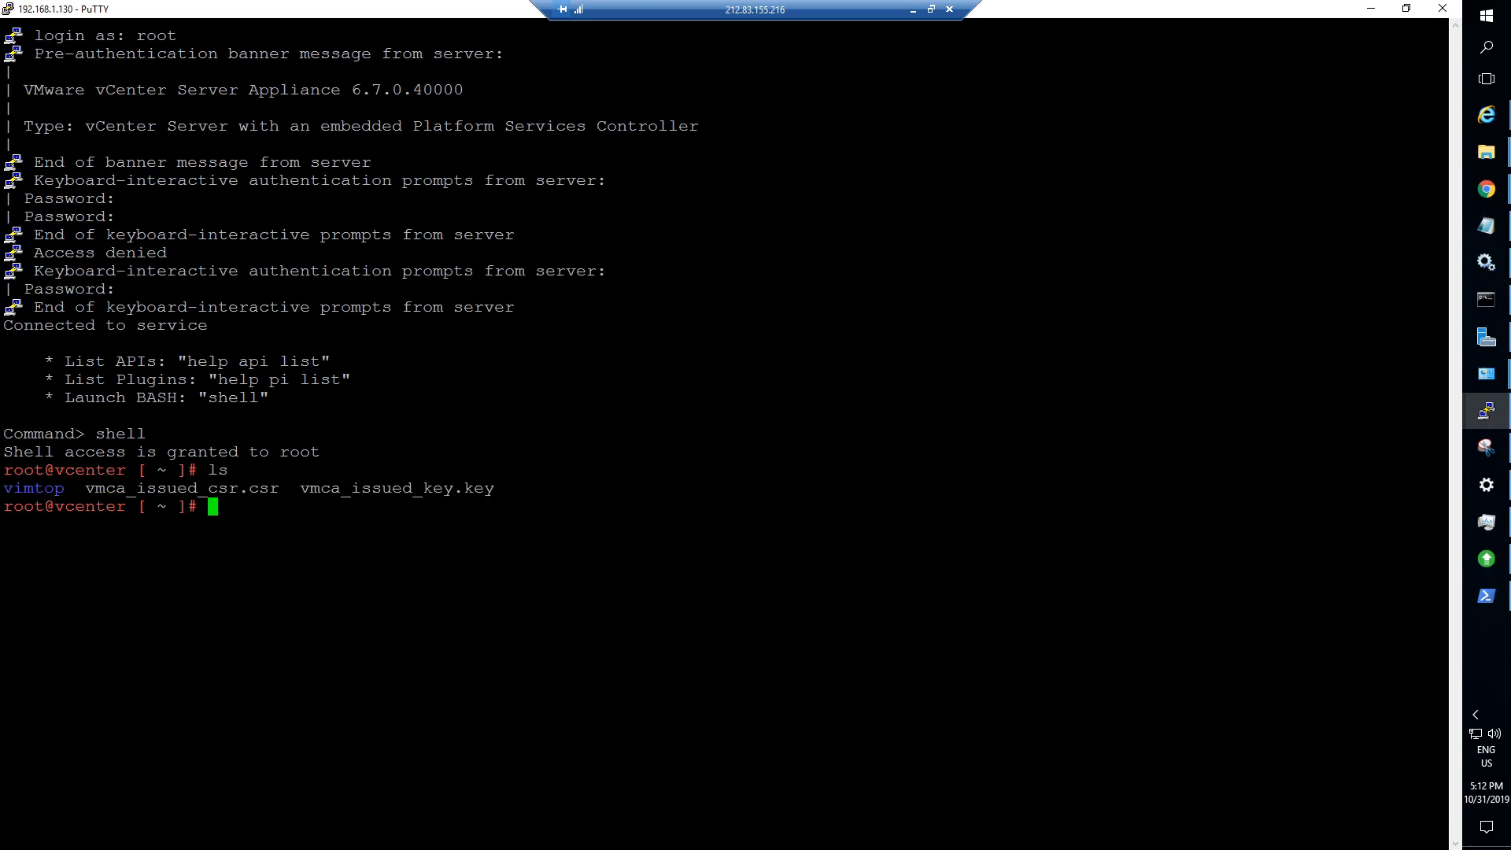
text(ps)
key(Return)
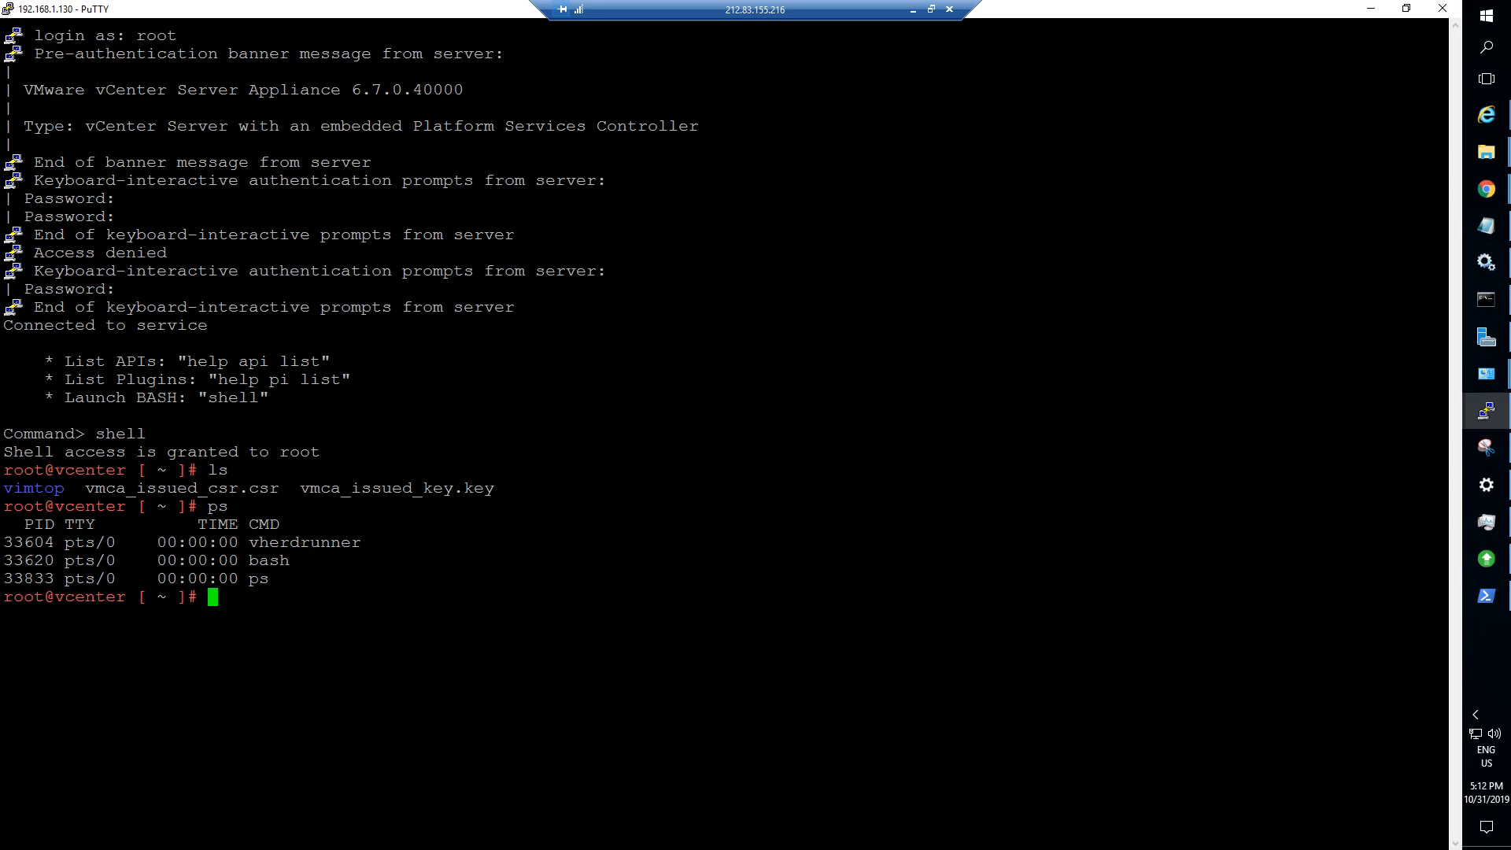
key(Return)
key(Return)
Change to the /var directory on vCenter, clear the terminal and list the directory's contents.
text(cd /)
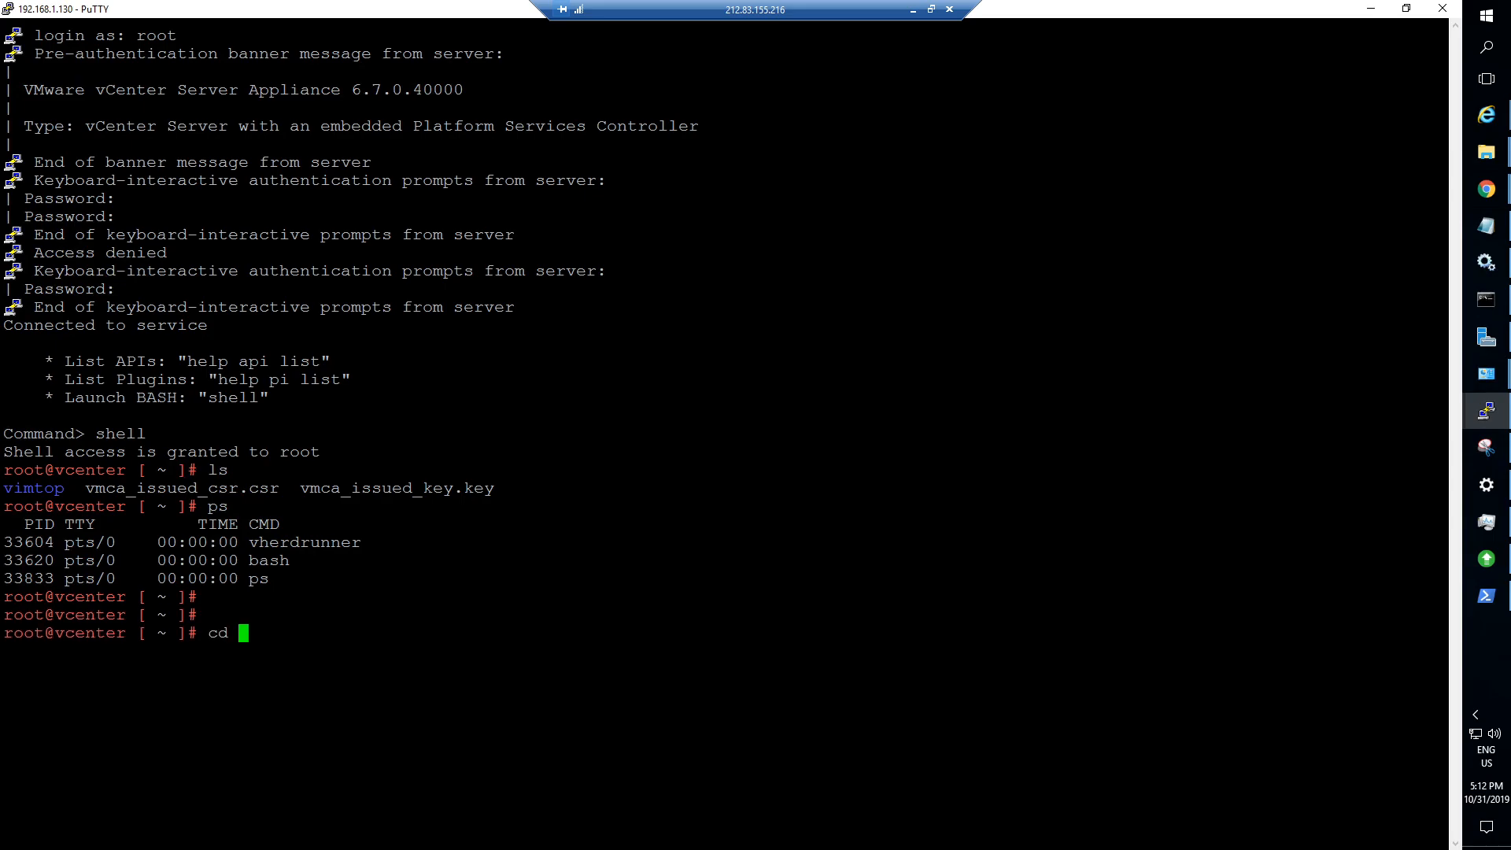
key(Tab)
key(Tab)
key(Tab)
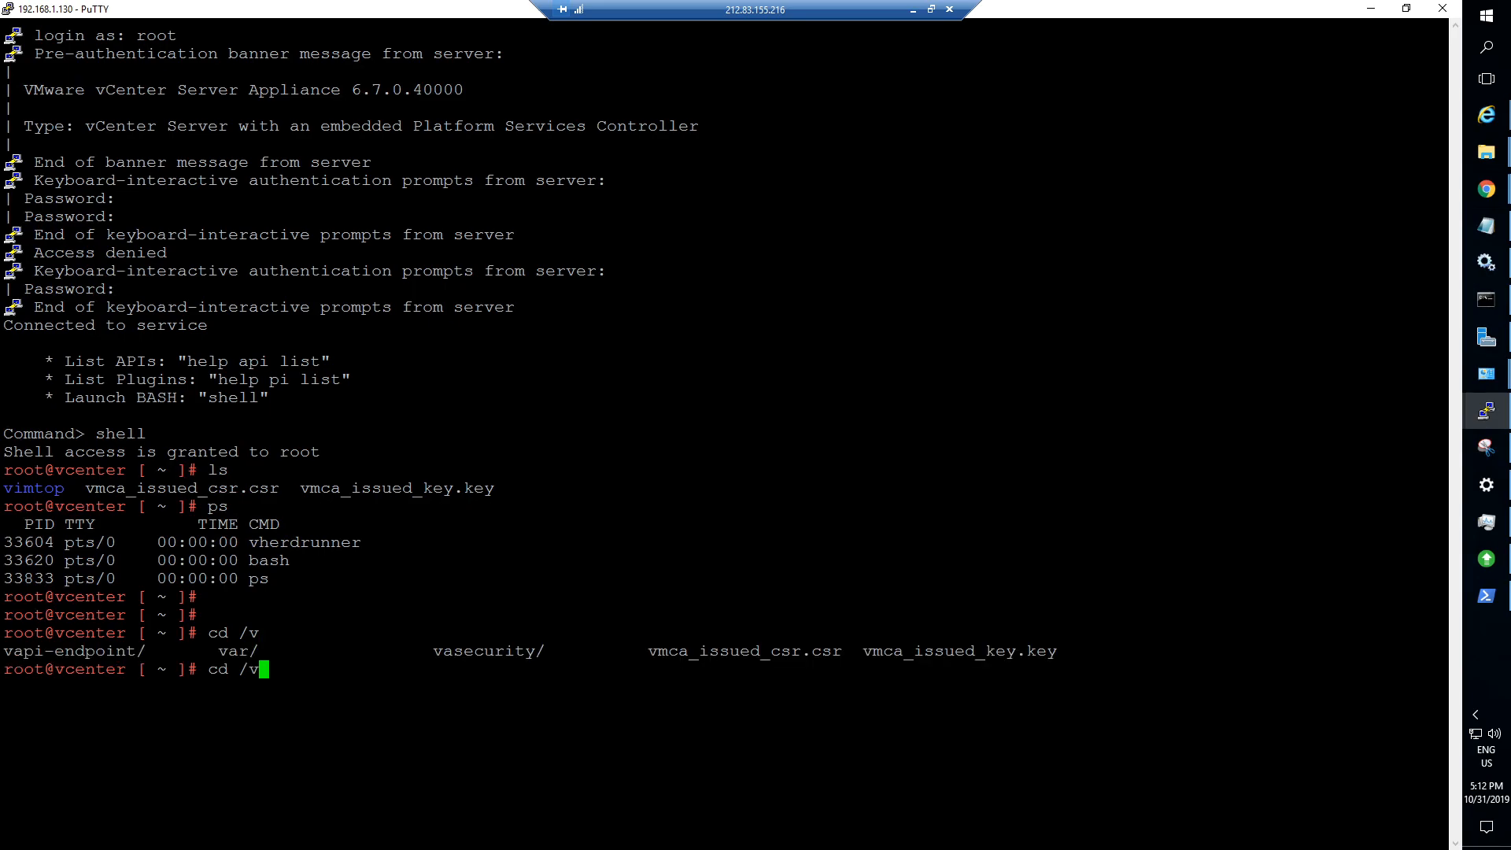
text(ar)
key(Return)
text(ls)
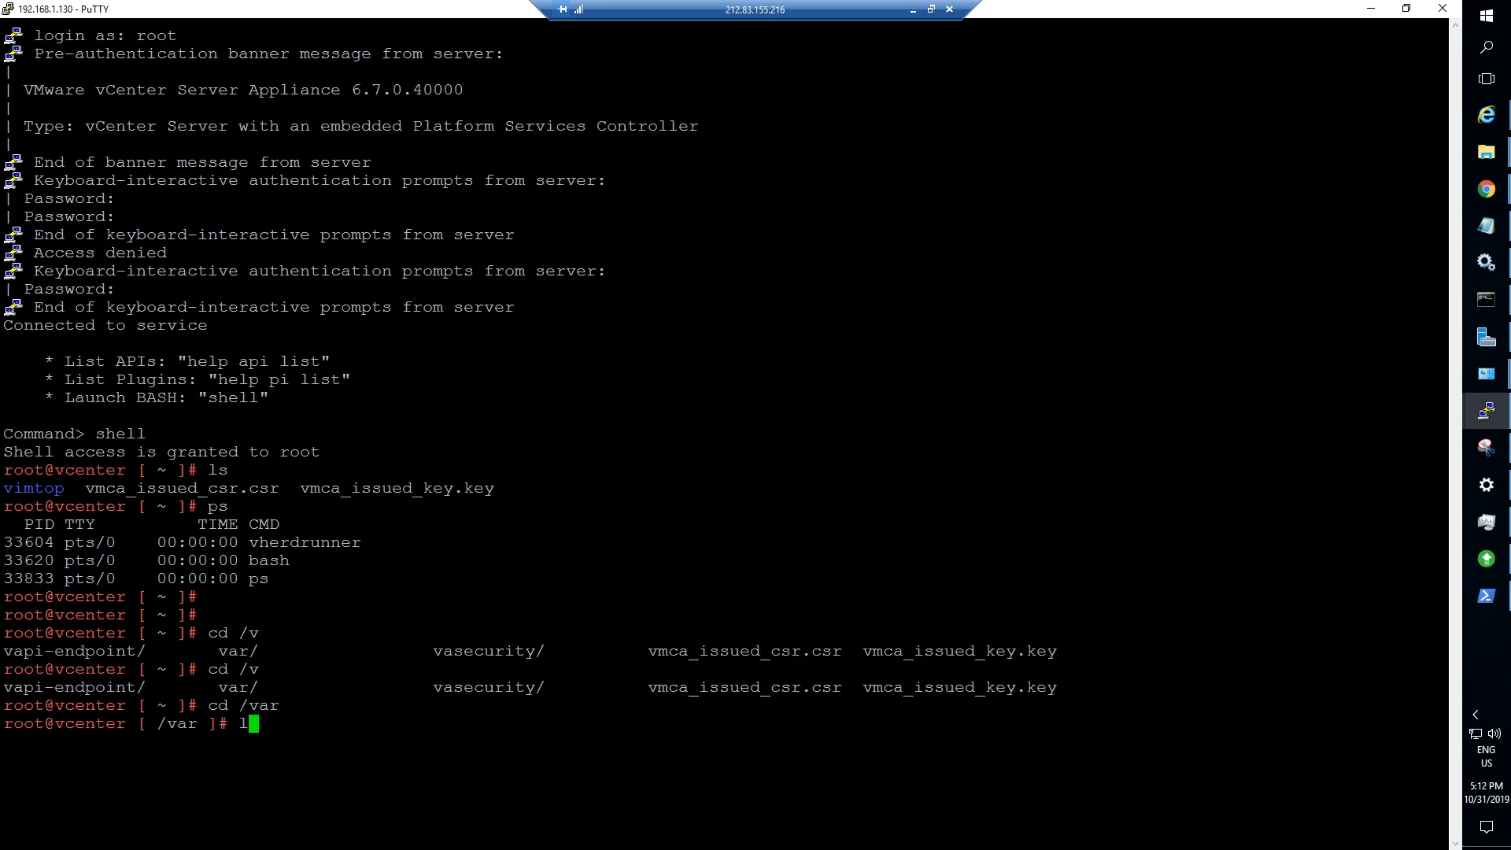
key(Return)
text(clear)
key(Return)
text(ls)
key(Return)
Go into the log directory, list its contents, and change to its vmware subdirectory.
text(cd ;)
key(BackSpace)
text(log)
key(Return)
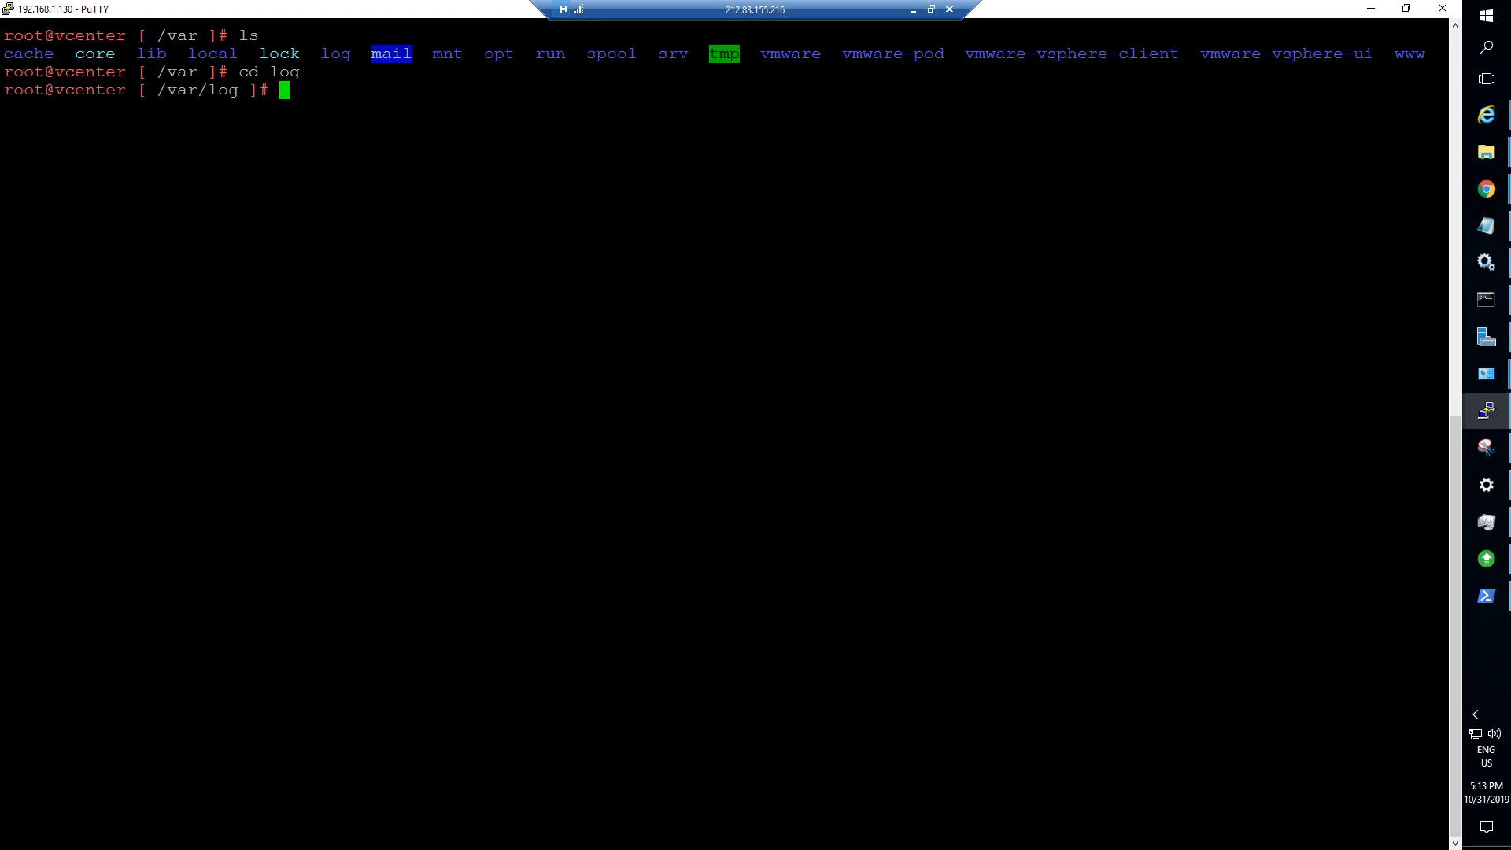
text(ls)
key(Return)
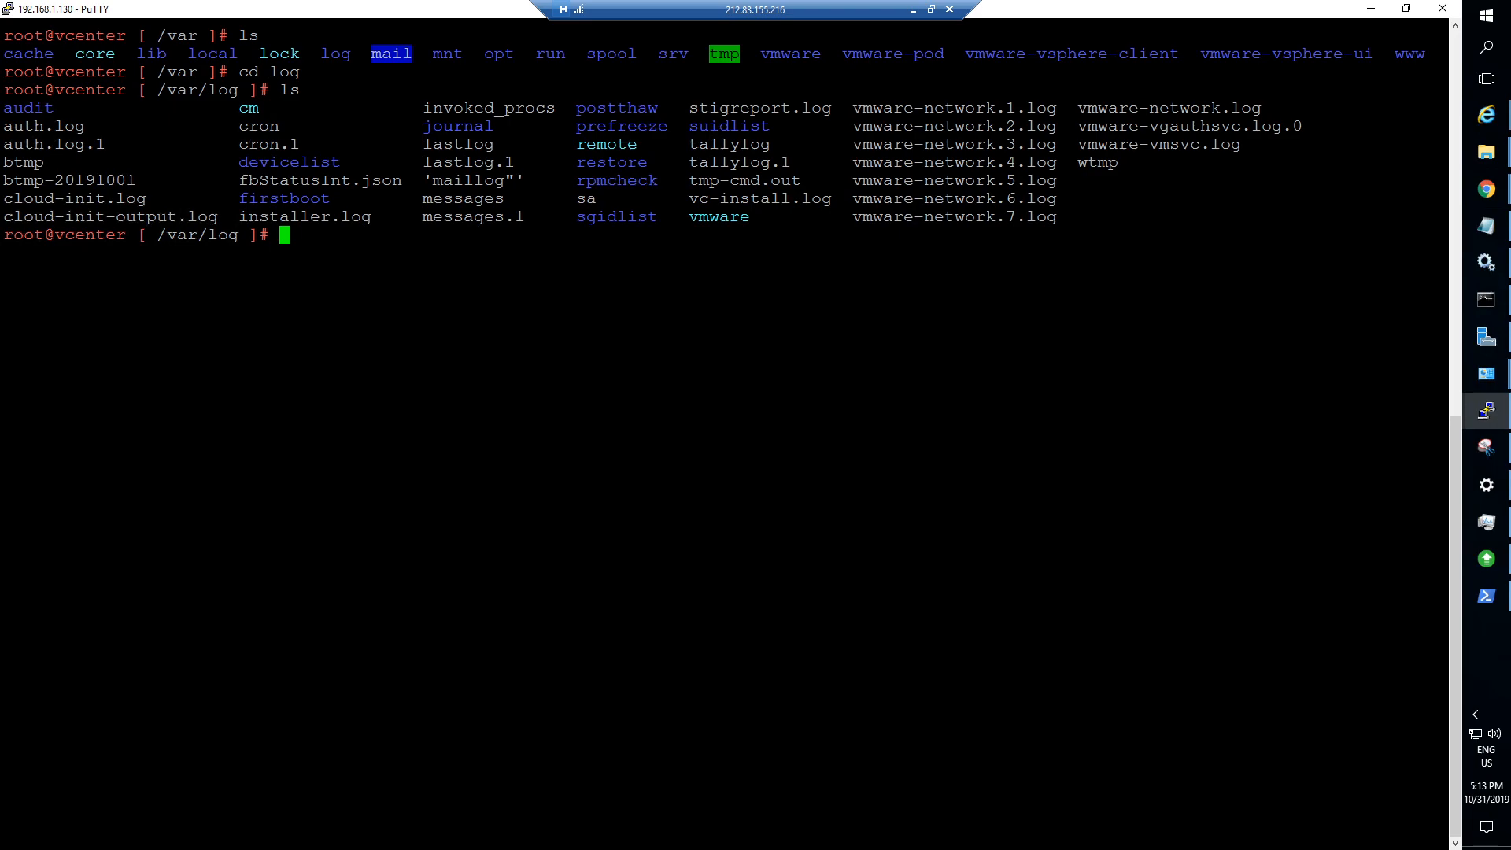
text(cd vmware)
key(Return)
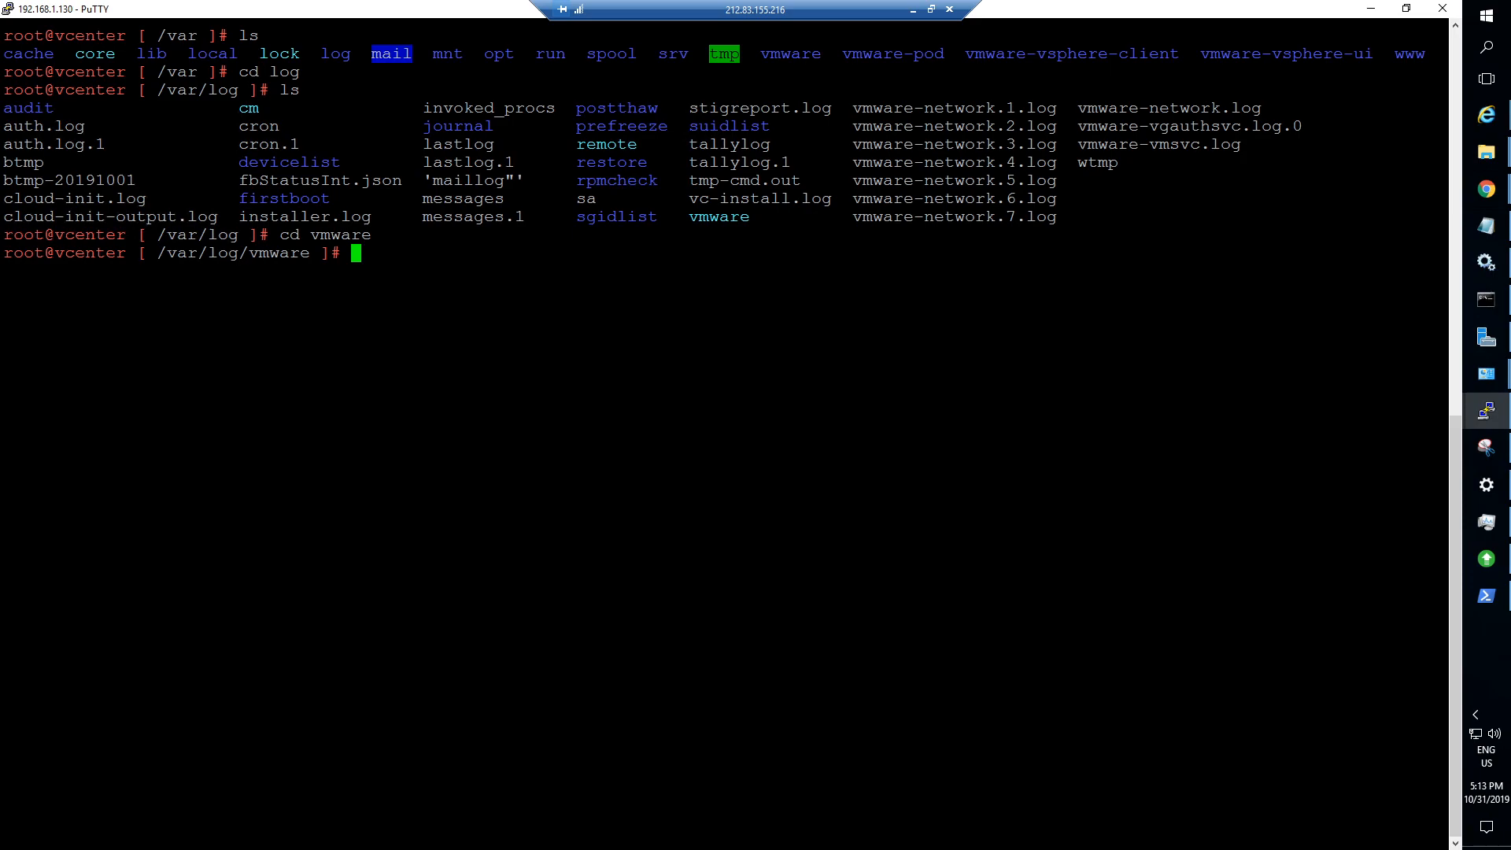
Open a new SSH session to 192.168.1.124 and log in as root with the account password.
click(8, 9)
click(69, 180)
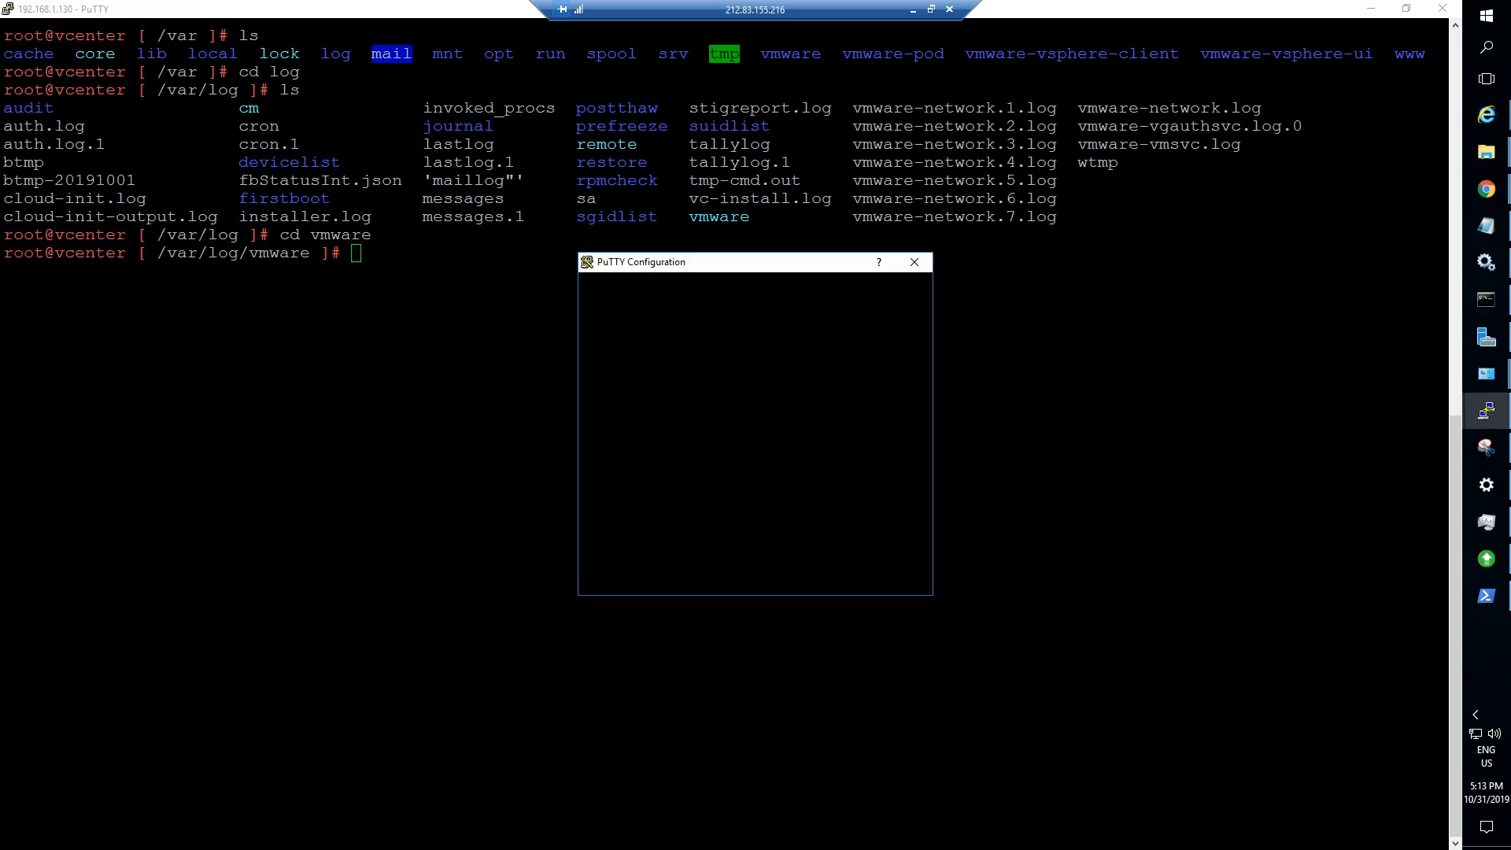
text(192)
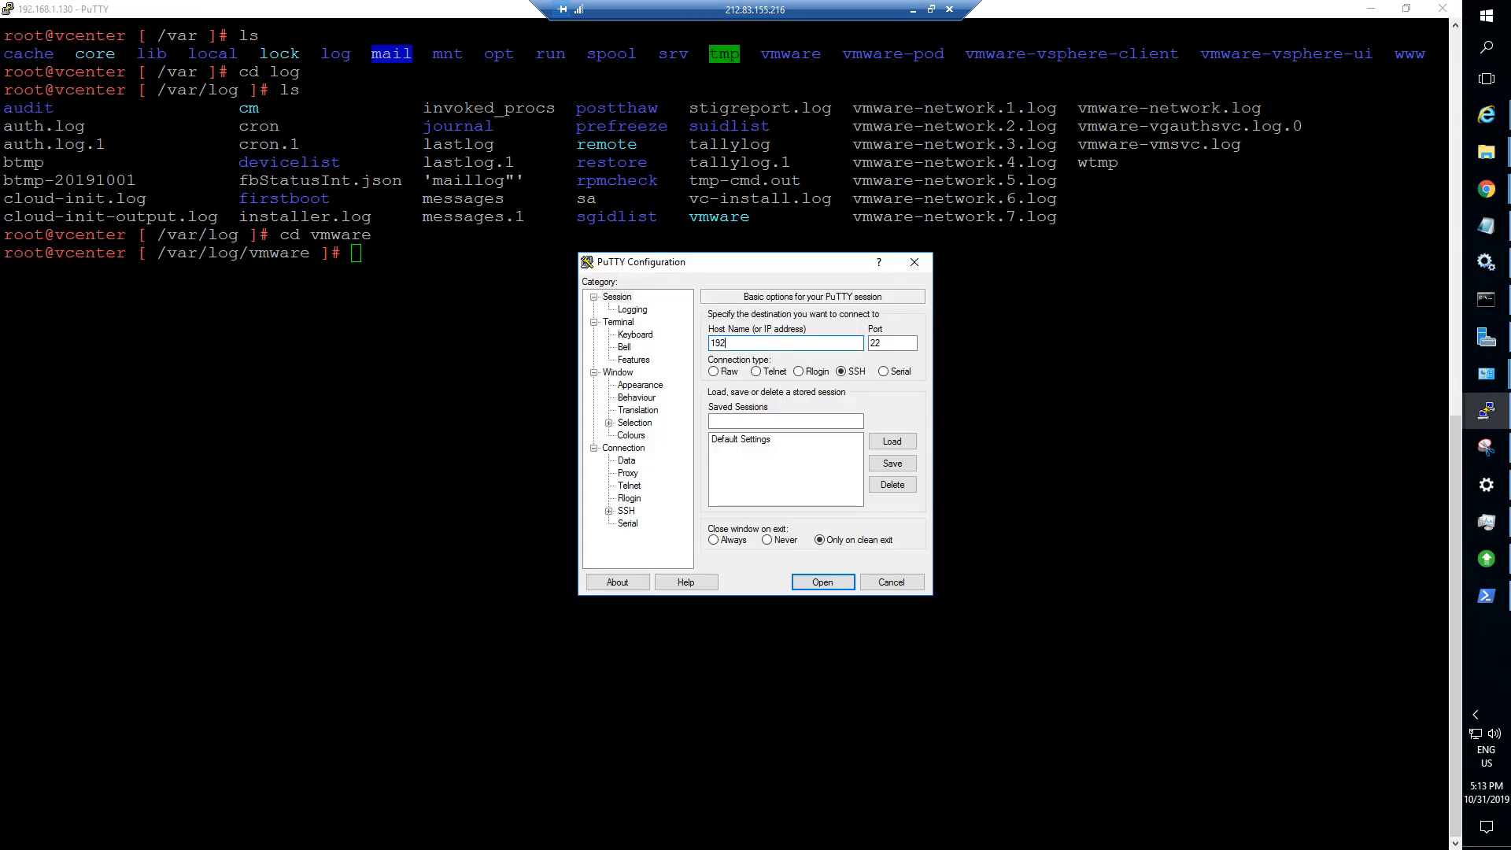
text(.168.1.124)
key(Return)
text(root)
key(Return)
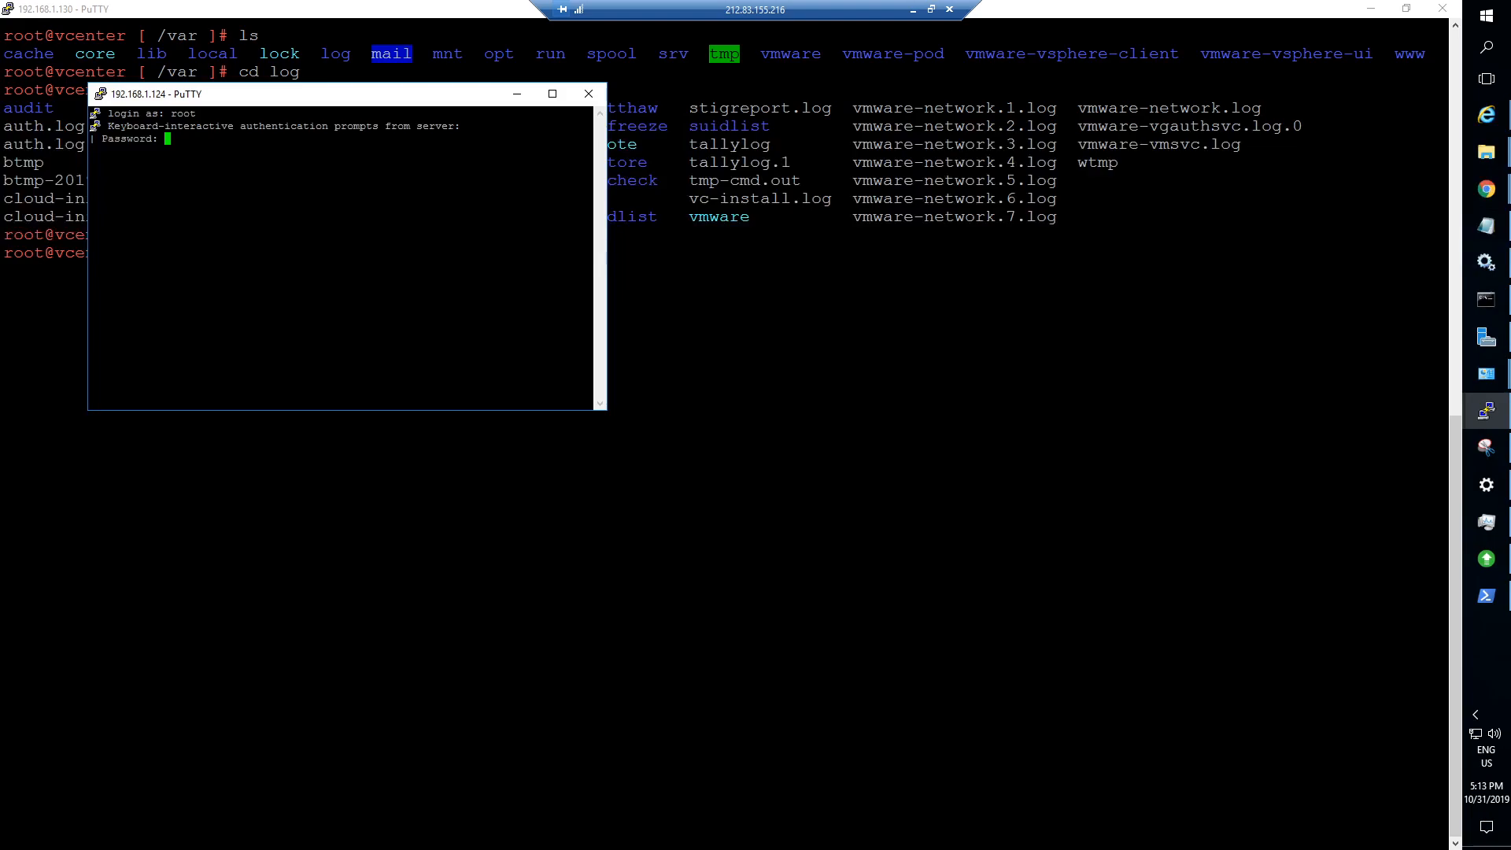
key(Return)
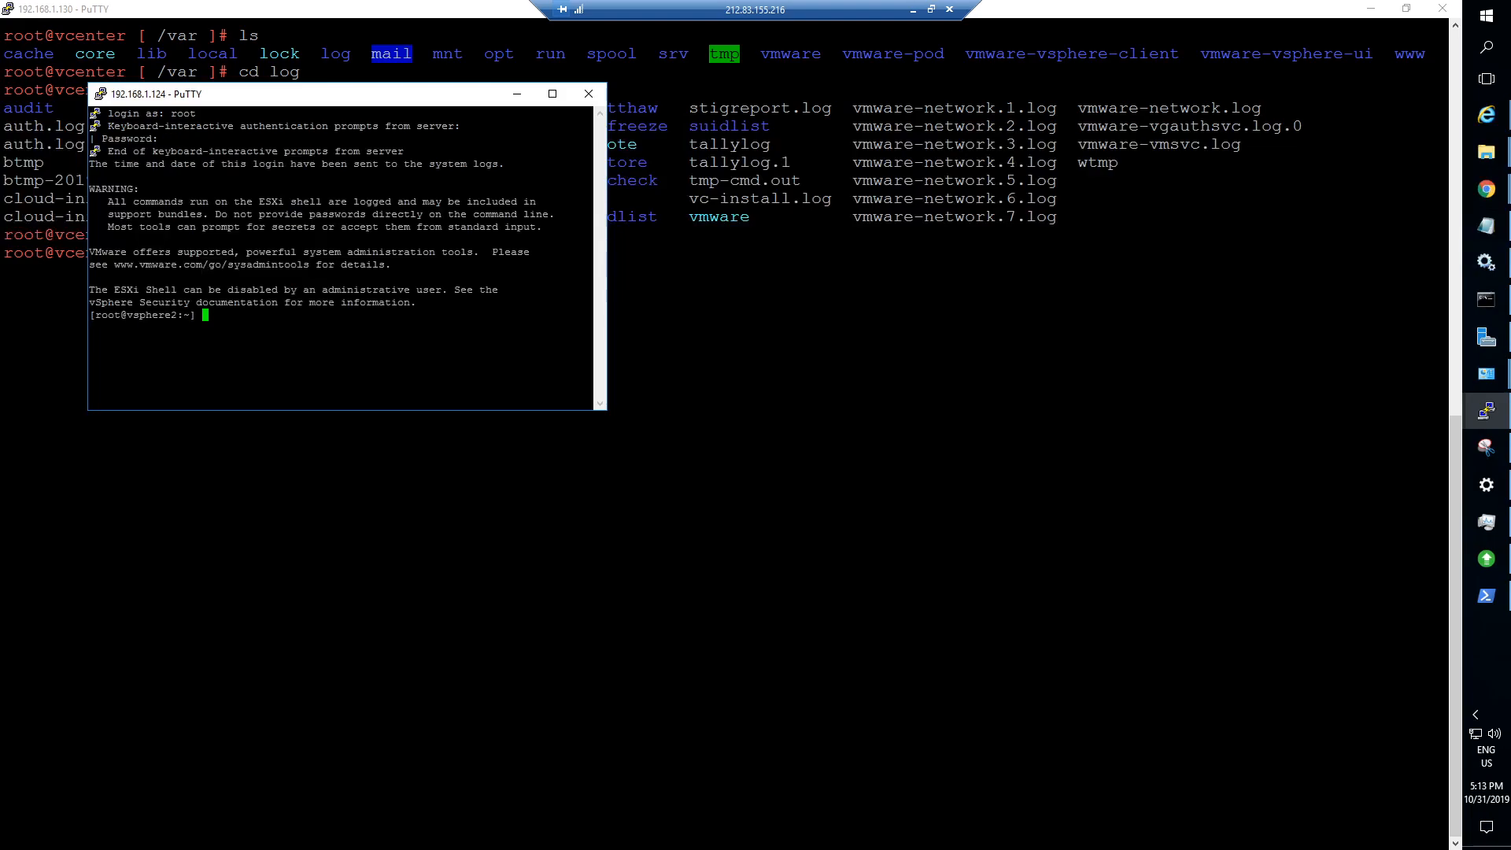
Set the 192.168.1.124 session's font size to 14 and enlarge its window.
click(102, 96)
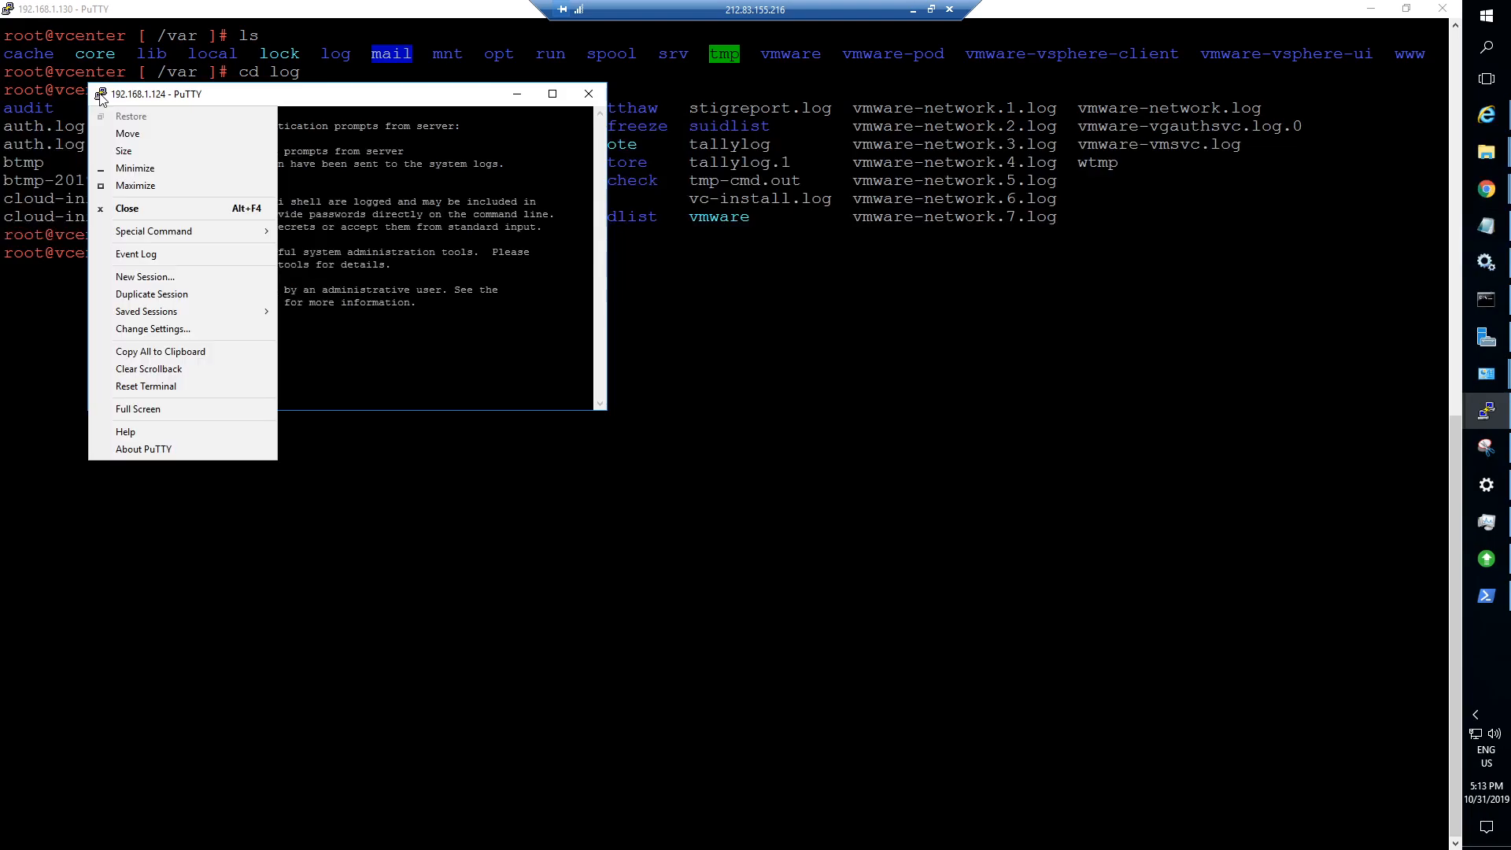
click(158, 328)
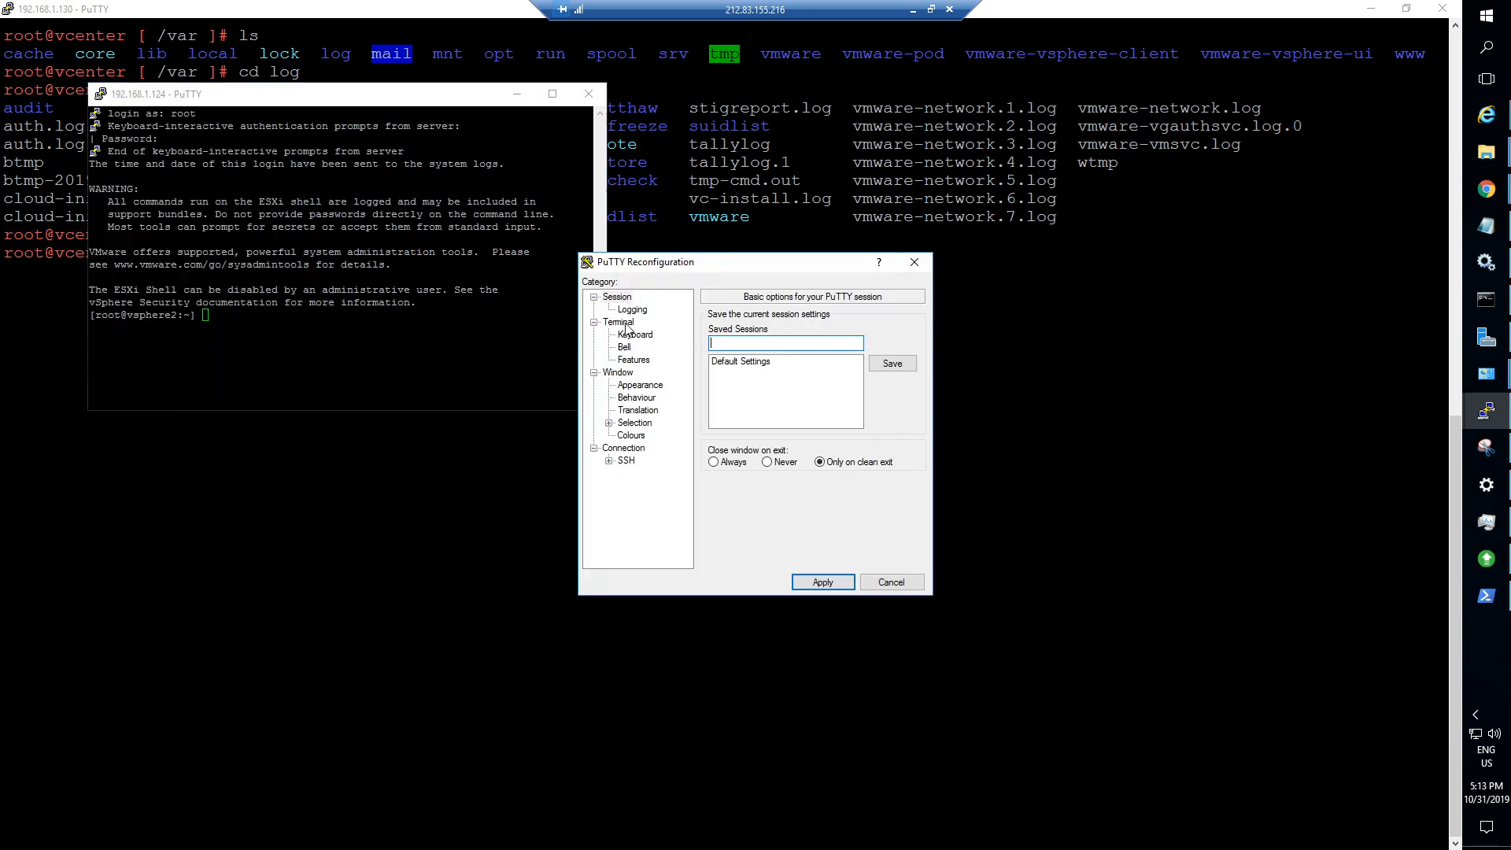
click(640, 385)
click(899, 407)
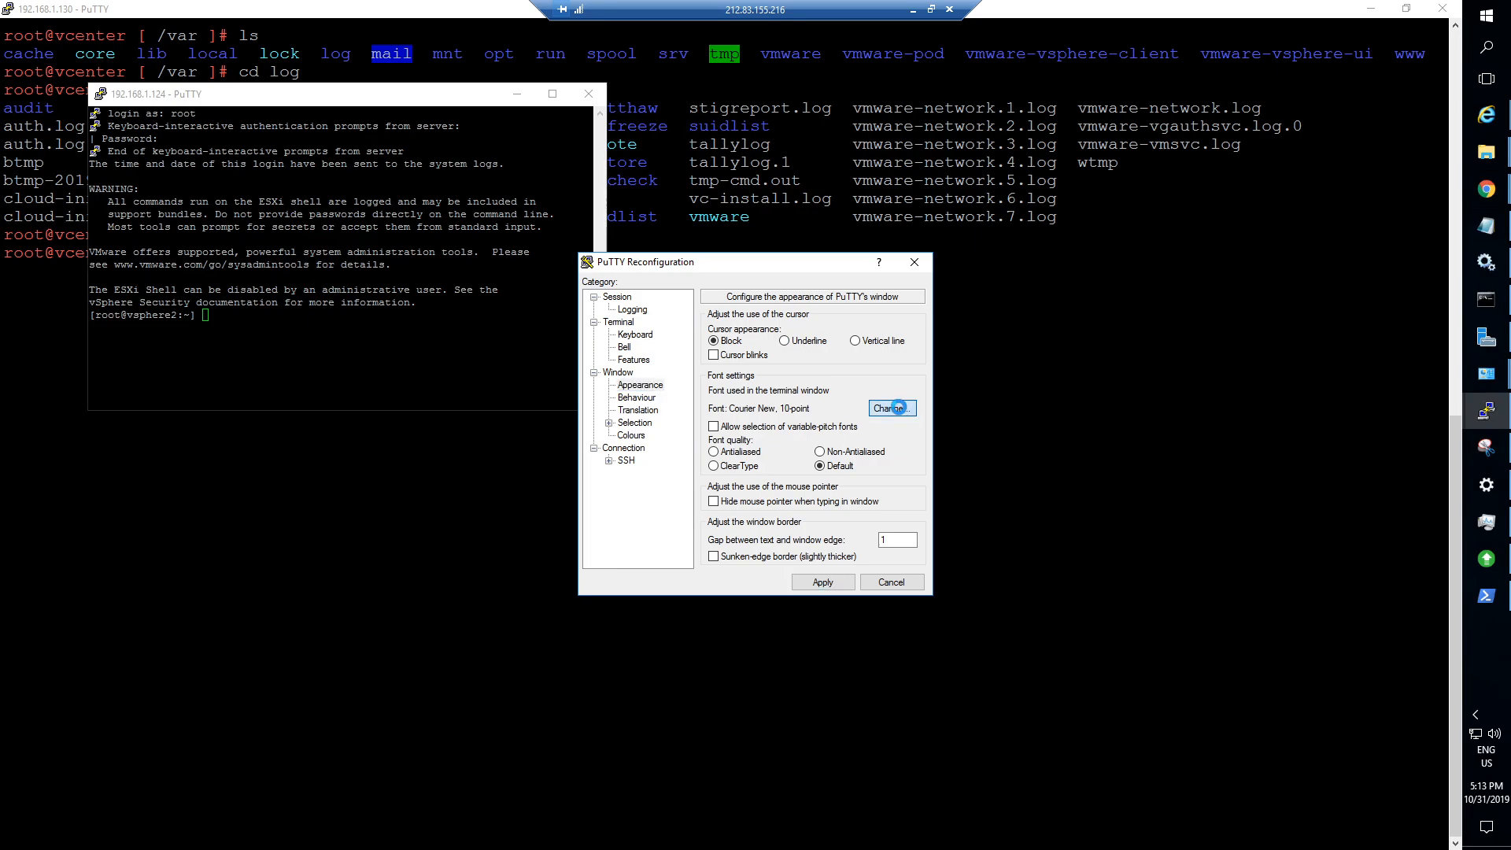
click(890, 456)
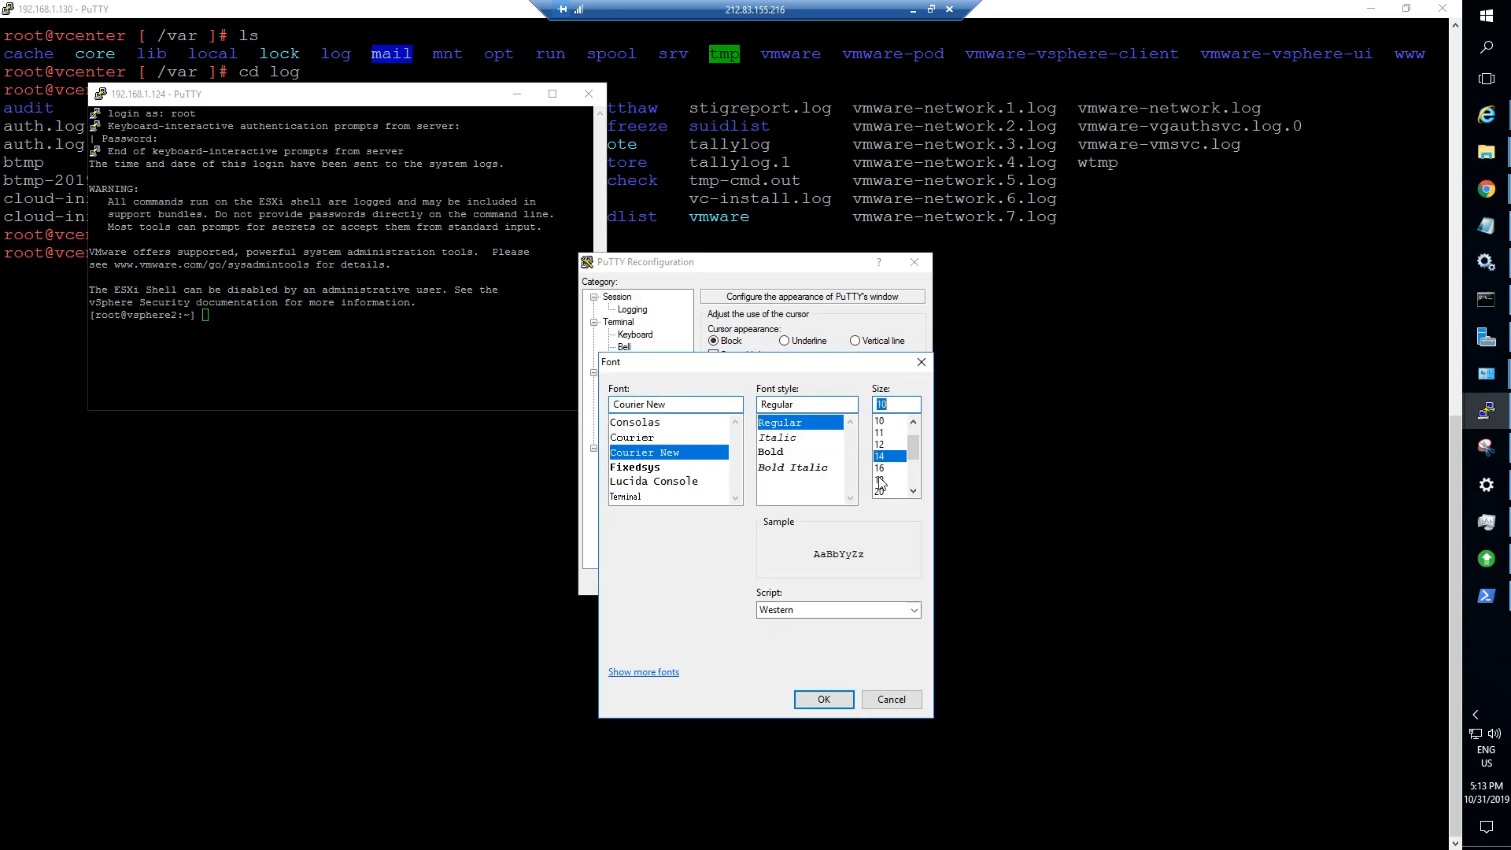
click(824, 700)
click(825, 581)
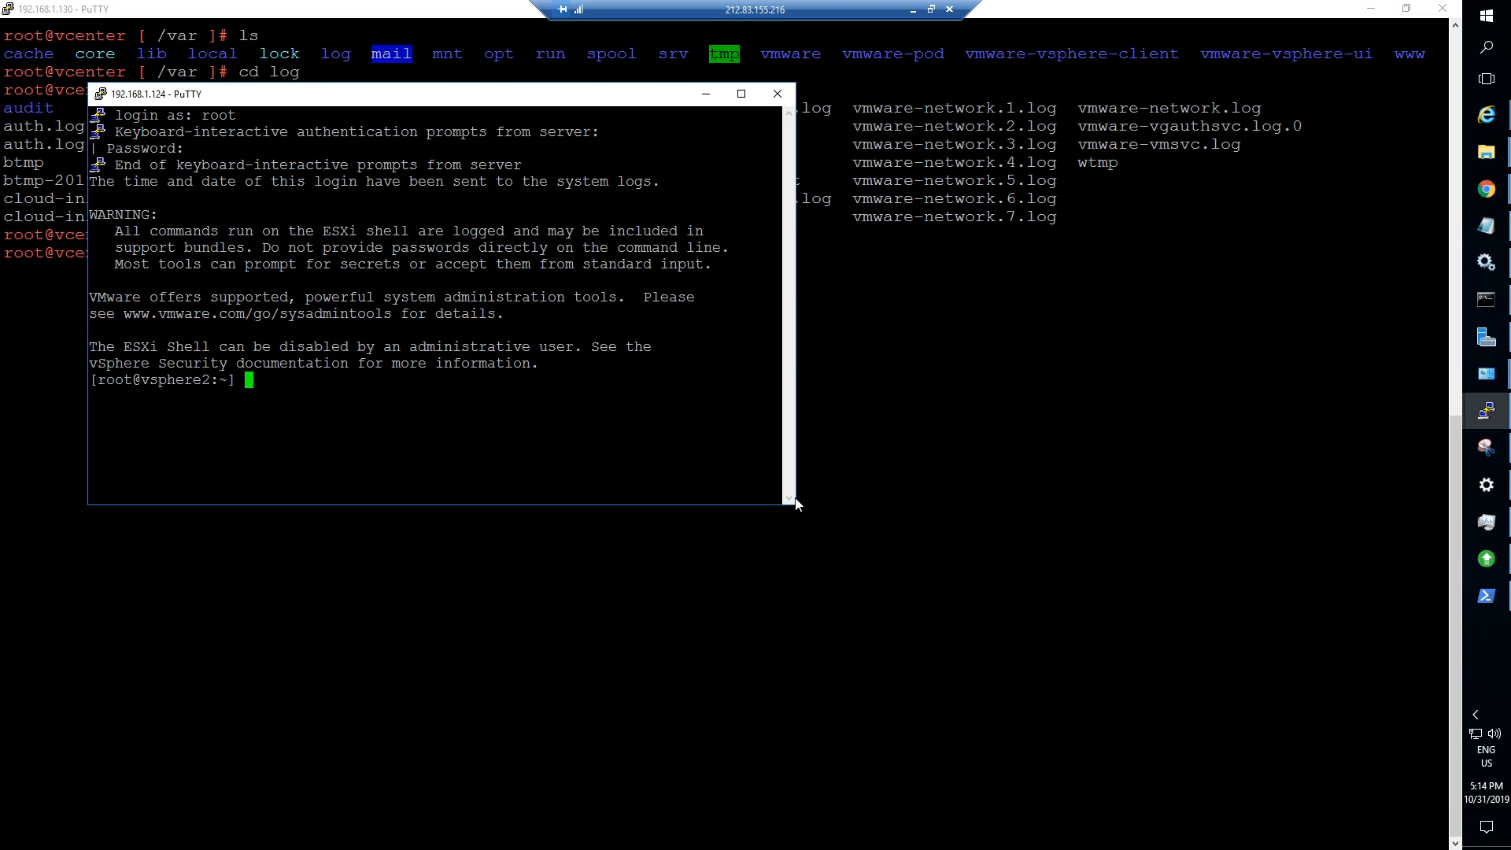
drag(793, 508, 1177, 620)
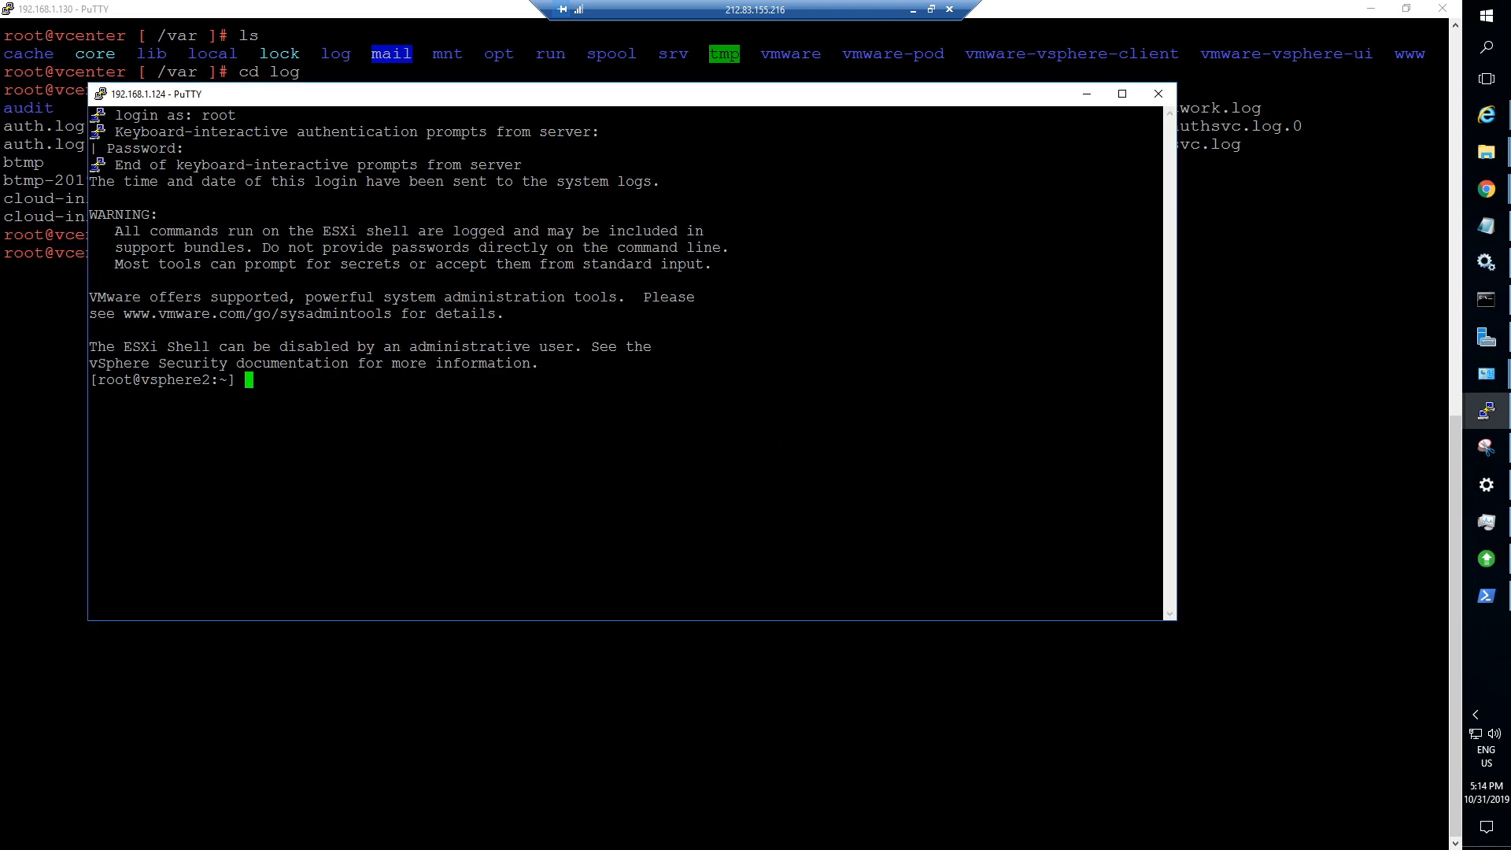
Change to /var/log on the vsphere2 host, list its files and highlight vua.log.
text(cd /var)
key(Return)
text(cd )
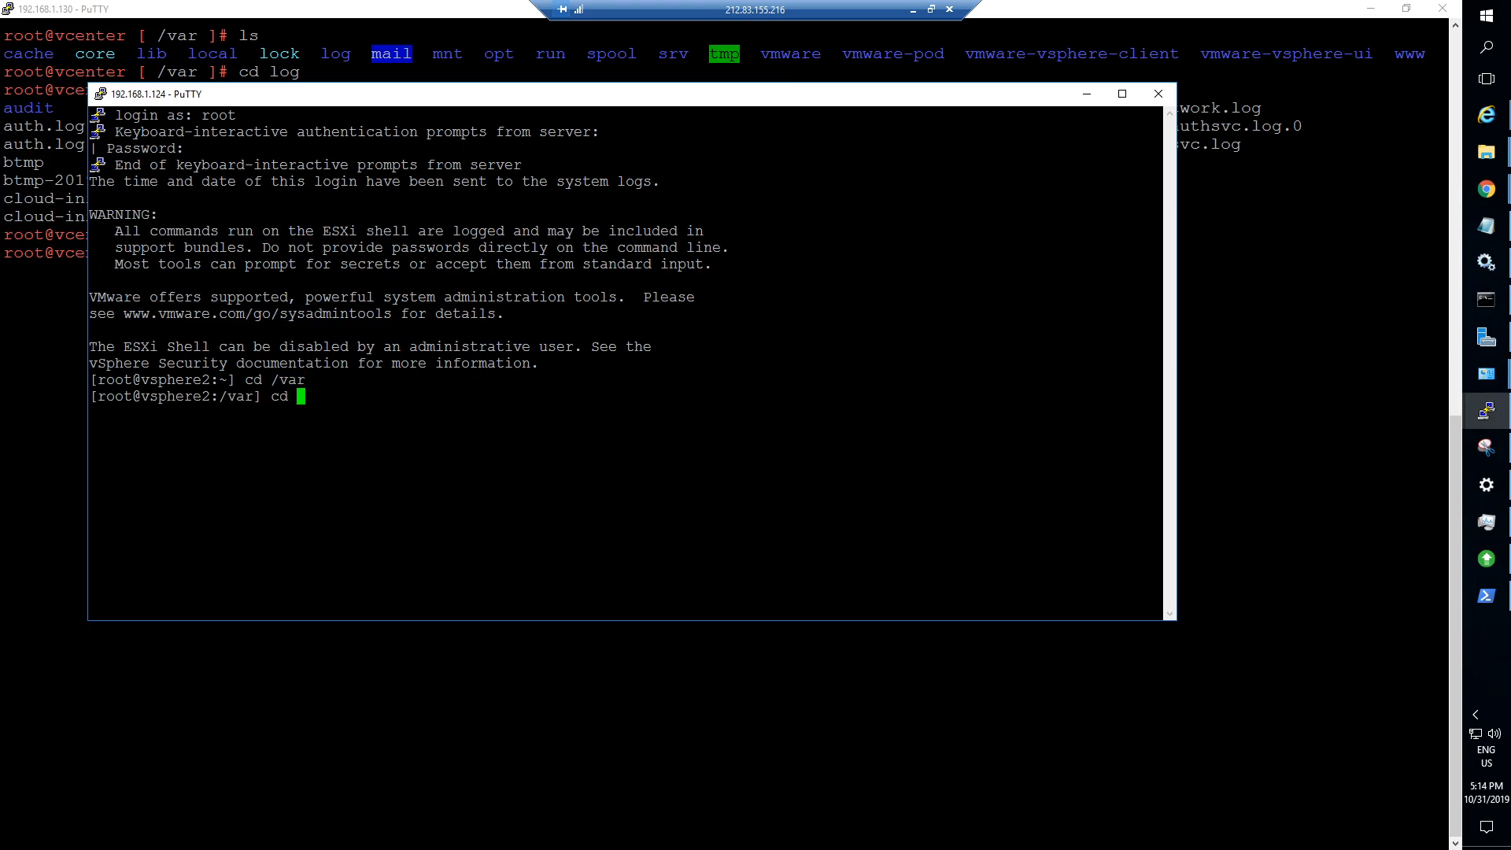
text(log)
key(Return)
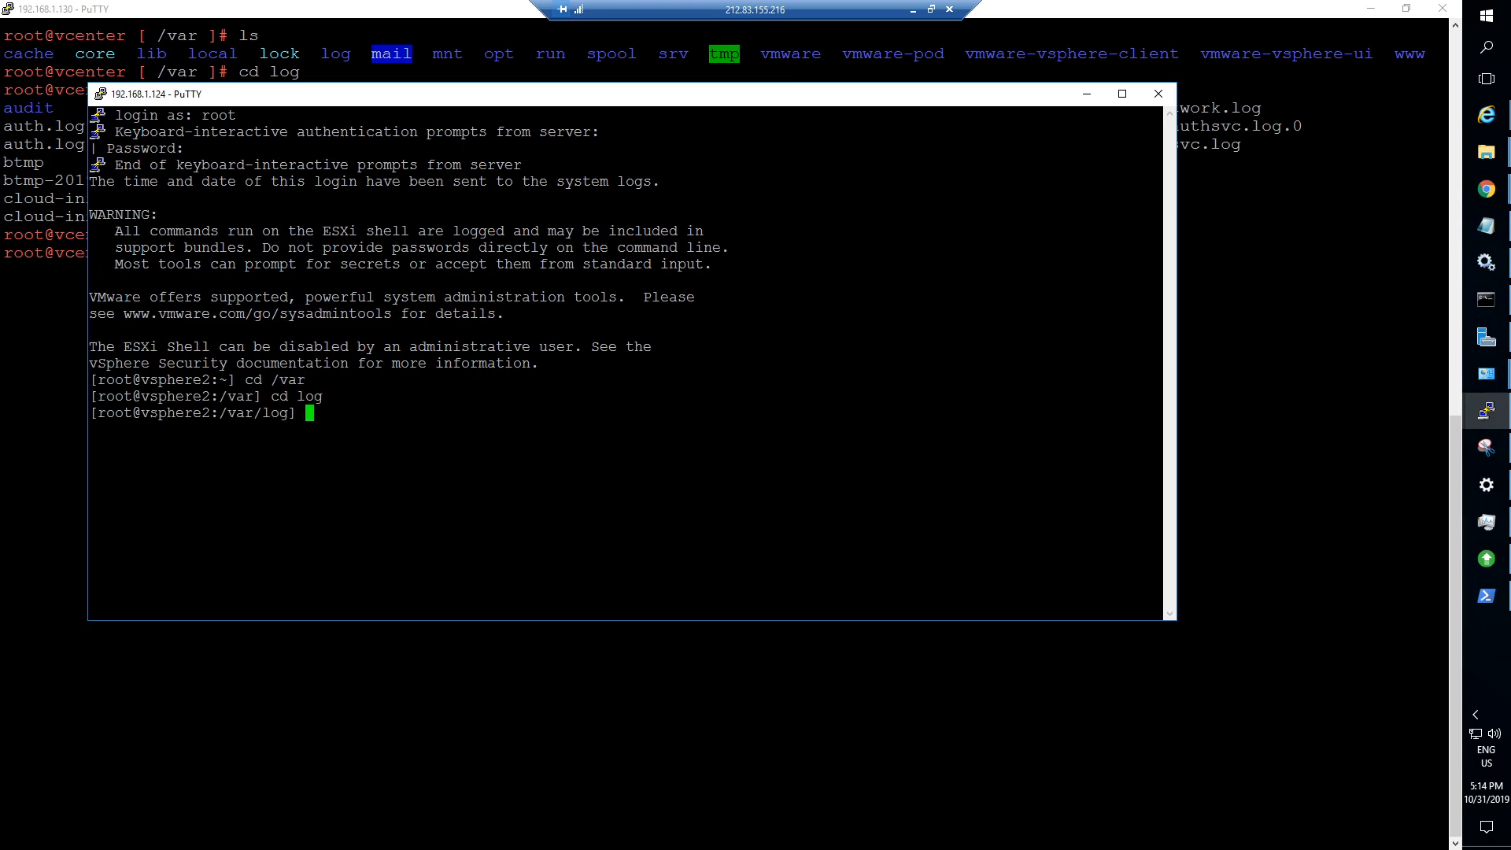
text(ls)
key(Return)
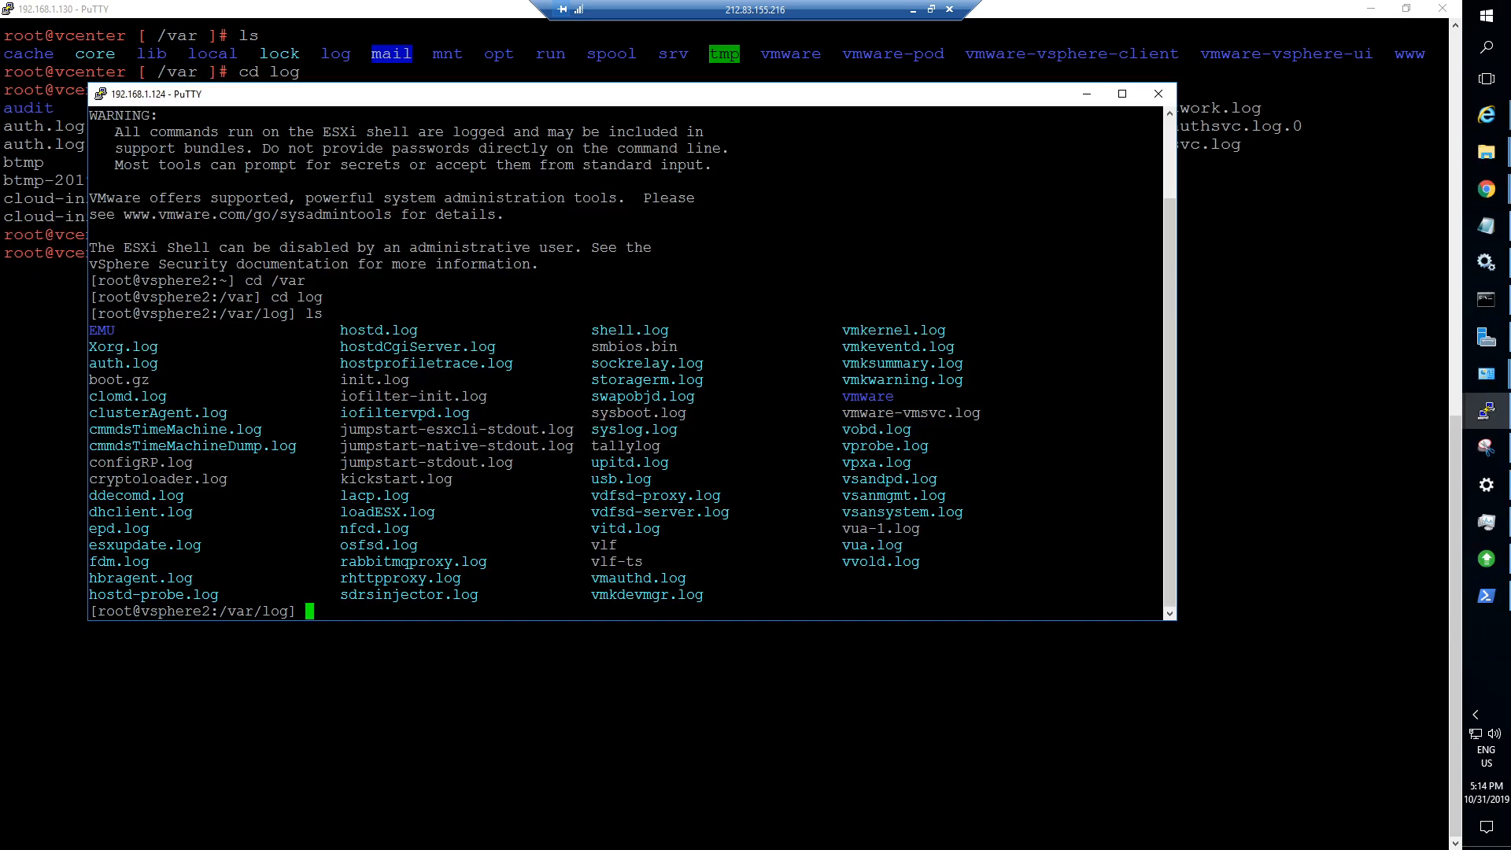
drag(853, 545, 918, 548)
click(910, 546)
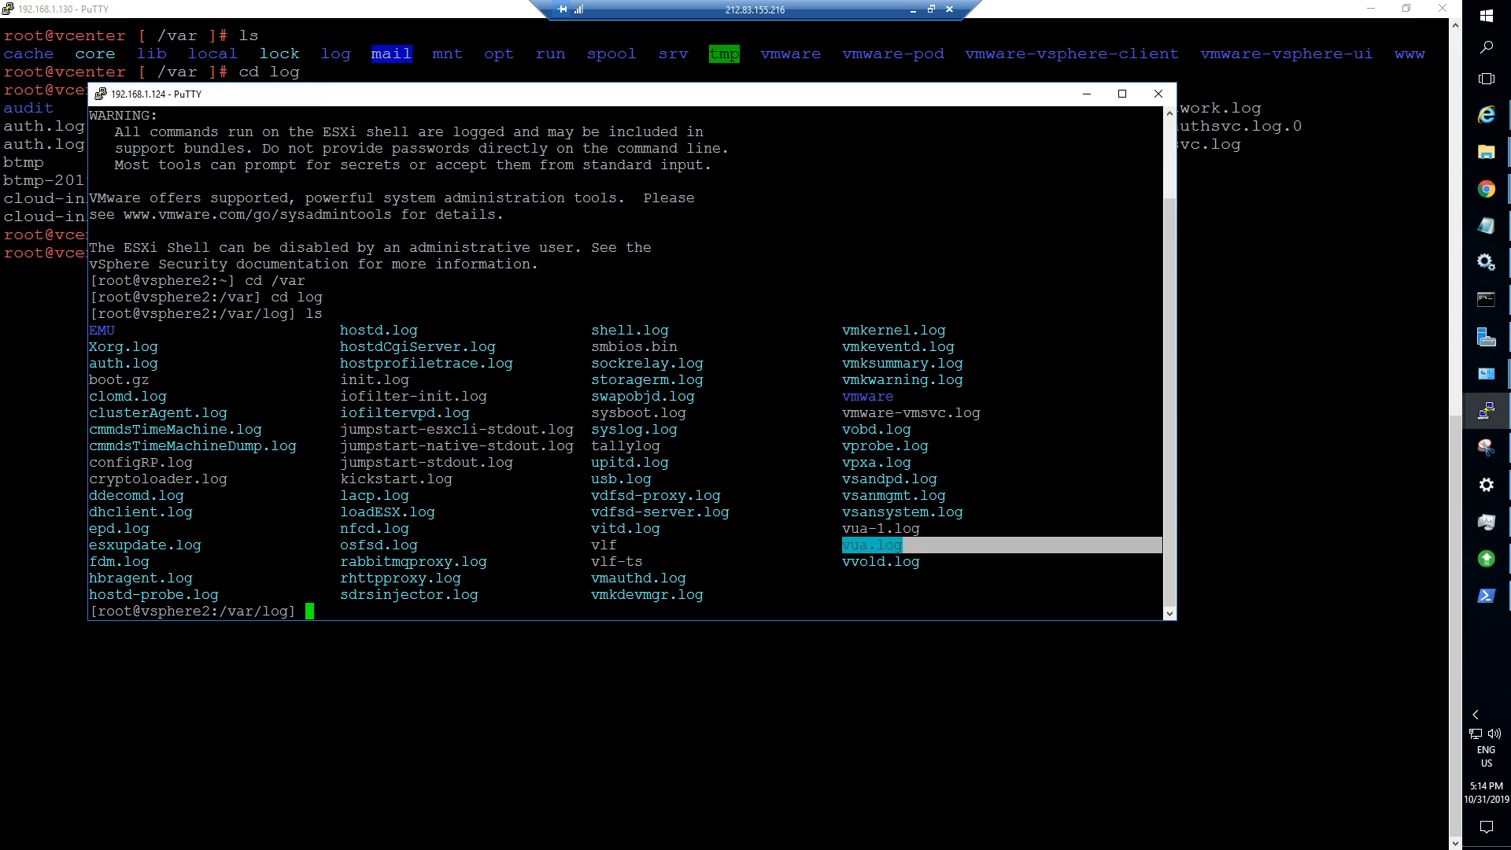
Move the vsphere2 session window aside, return to the vCenter session and list the contents of /var/log/vmware.
drag(390, 98, 725, 453)
click(678, 346)
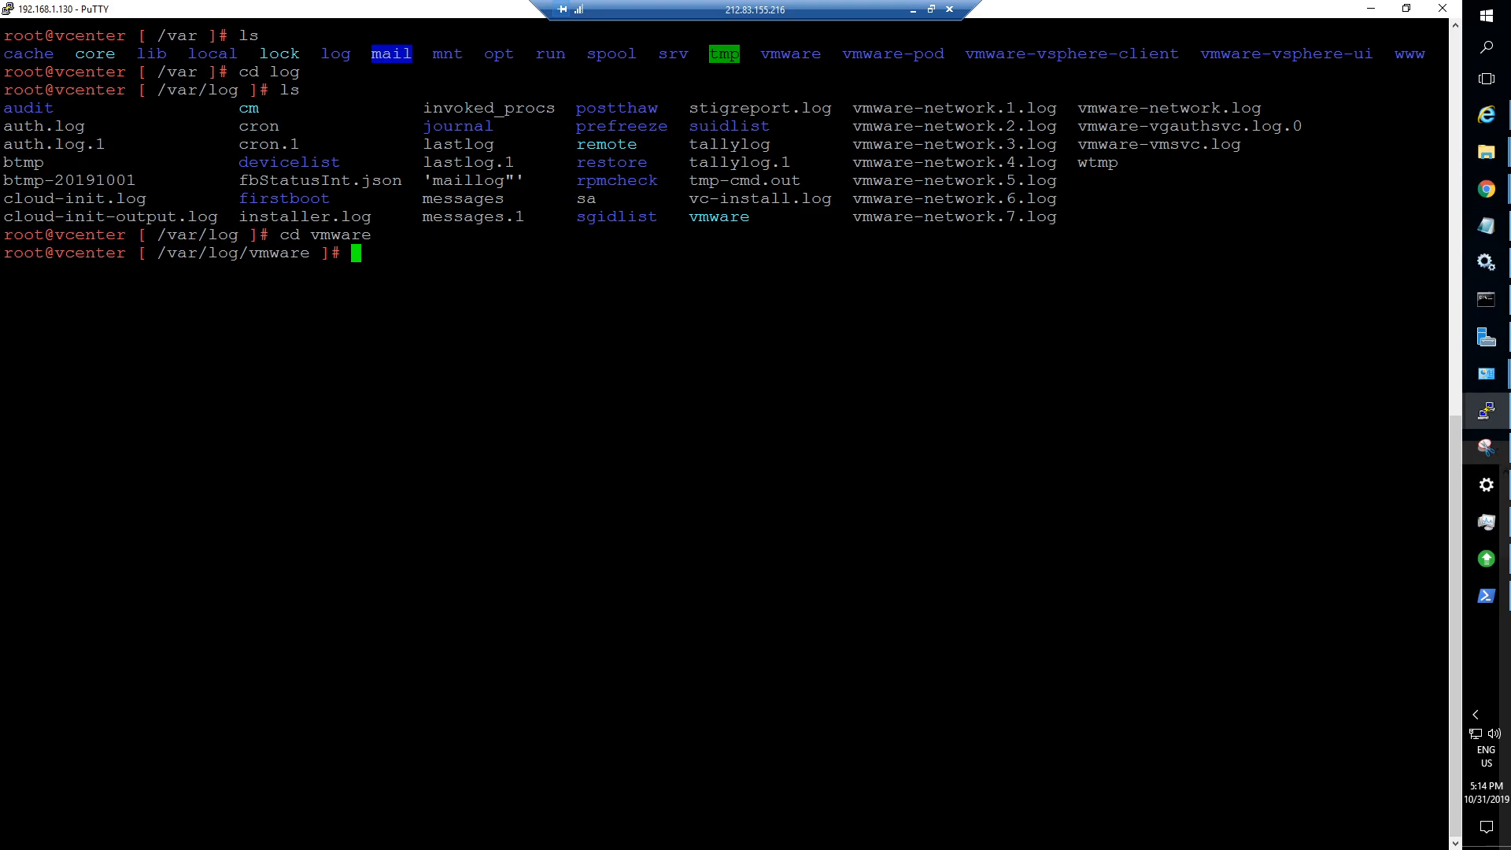
key(Return)
key(Return)
key(Return)
key(Return)
key(Return)
text(ls)
key(Return)
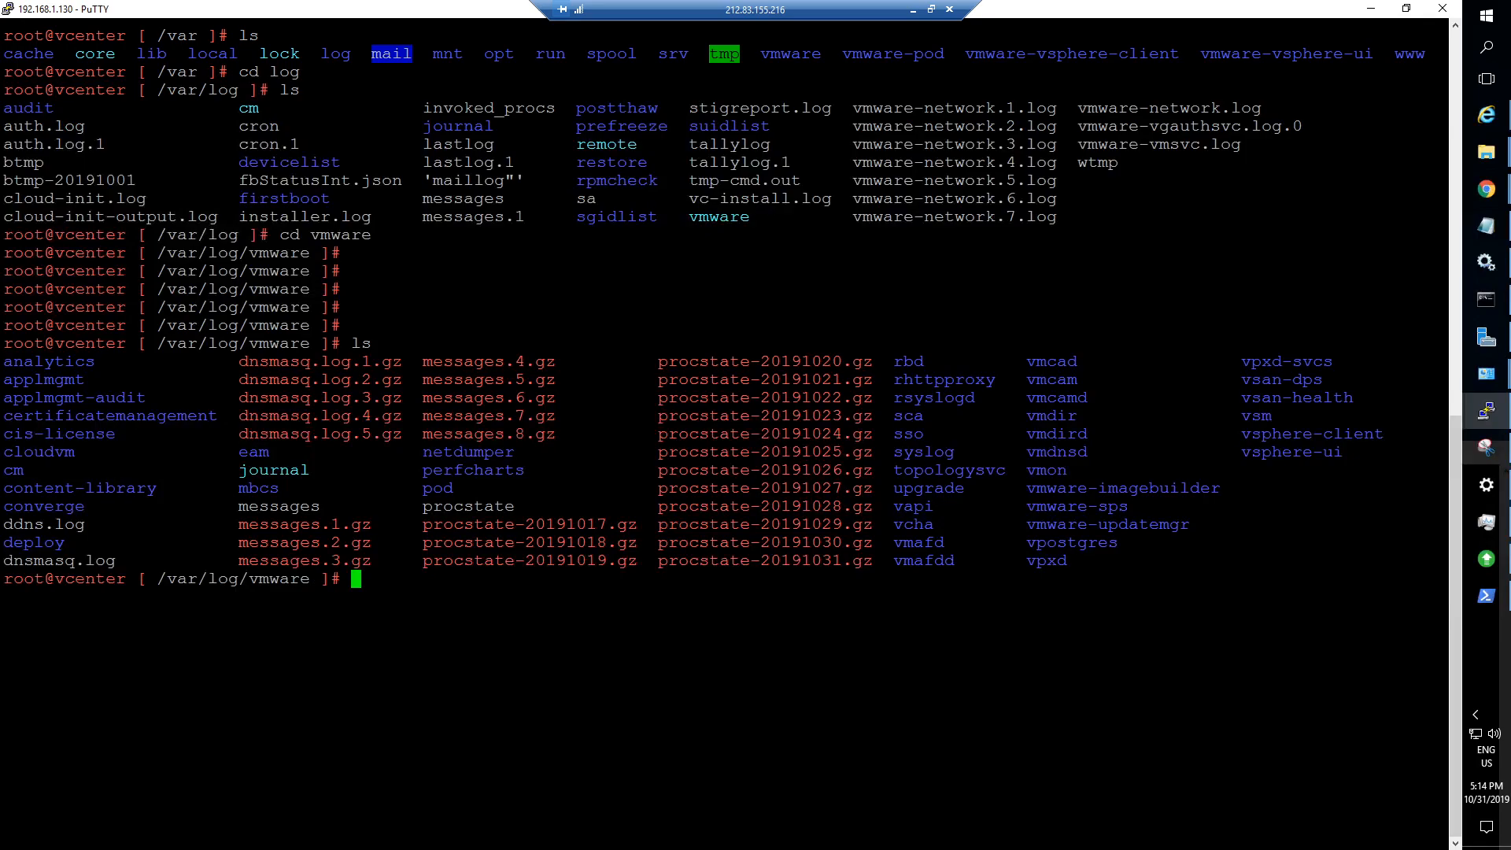
Change to the vmware-updatemgr log directory, copying its name from the listing.
text(cd)
drag(1445, 524, 1027, 524)
right_click(1027, 524)
key(Return)
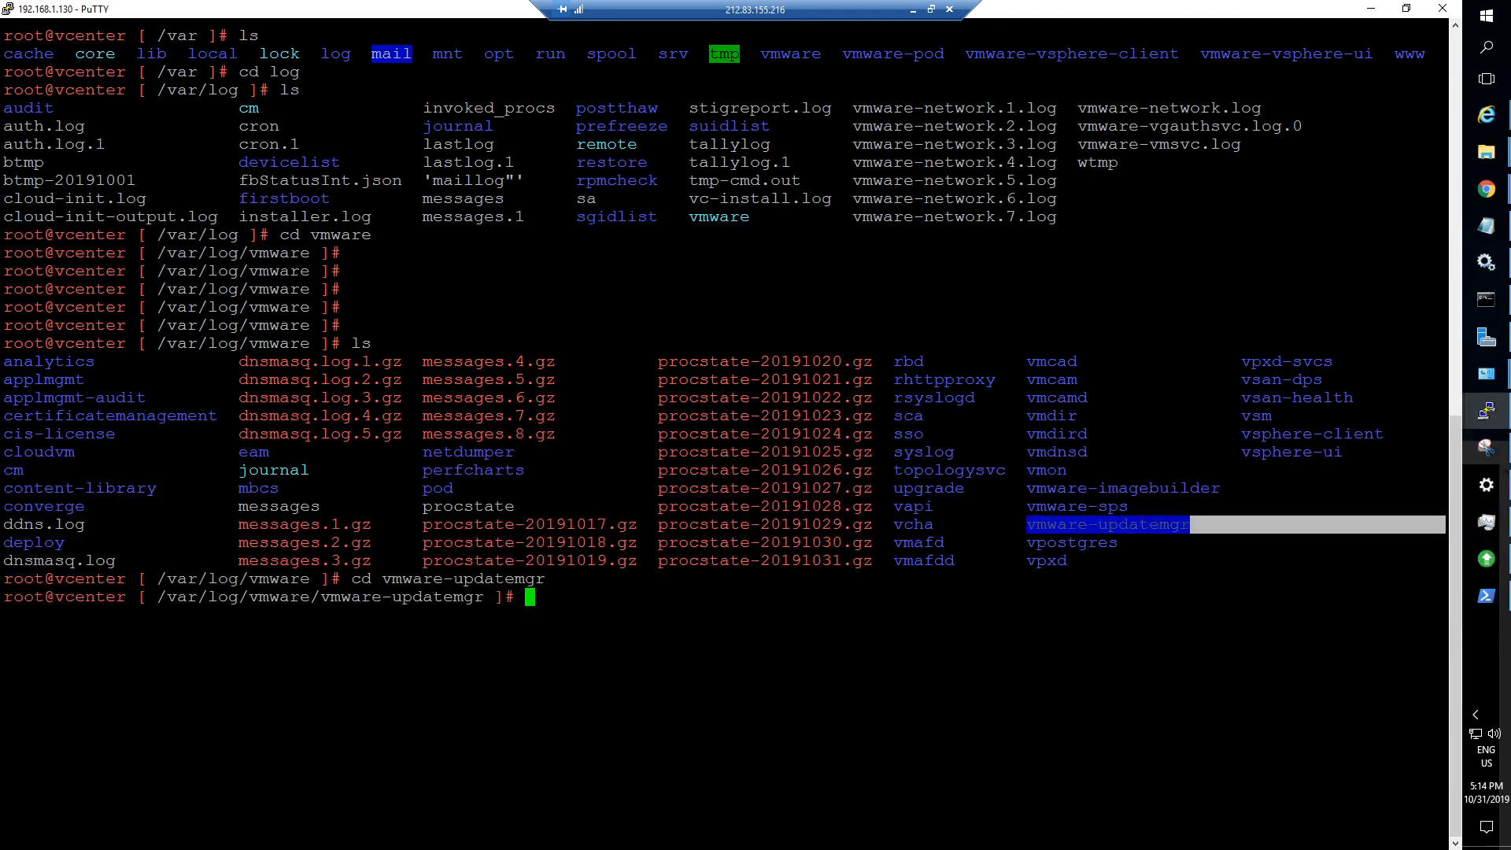
List the contents of the vmware-updatemgr log directory and change to its vum-server subdirectory.
text(ls)
key(Return)
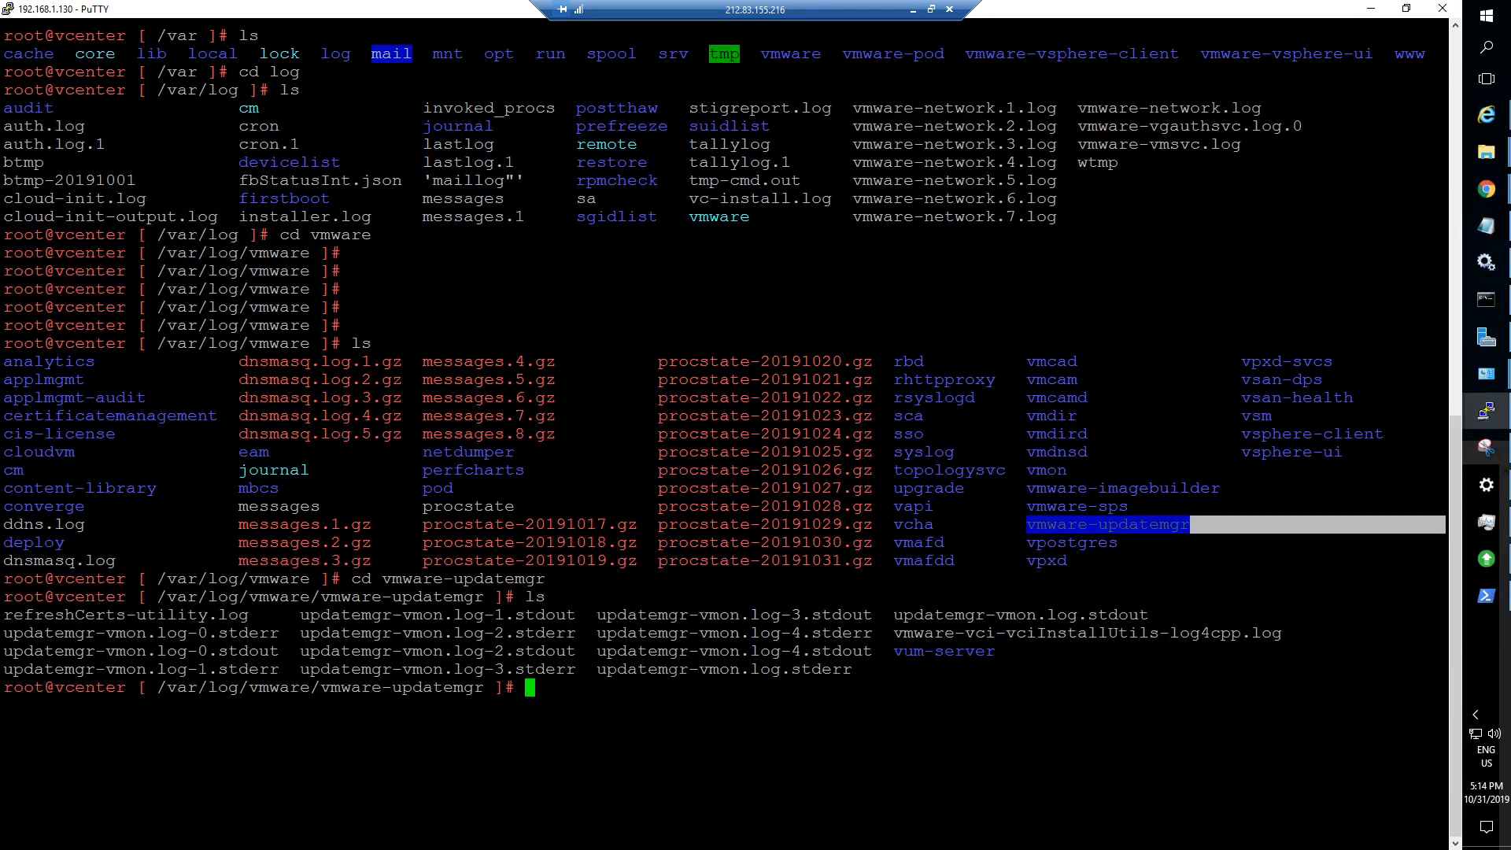
text(cd vum-server/)
key(Return)
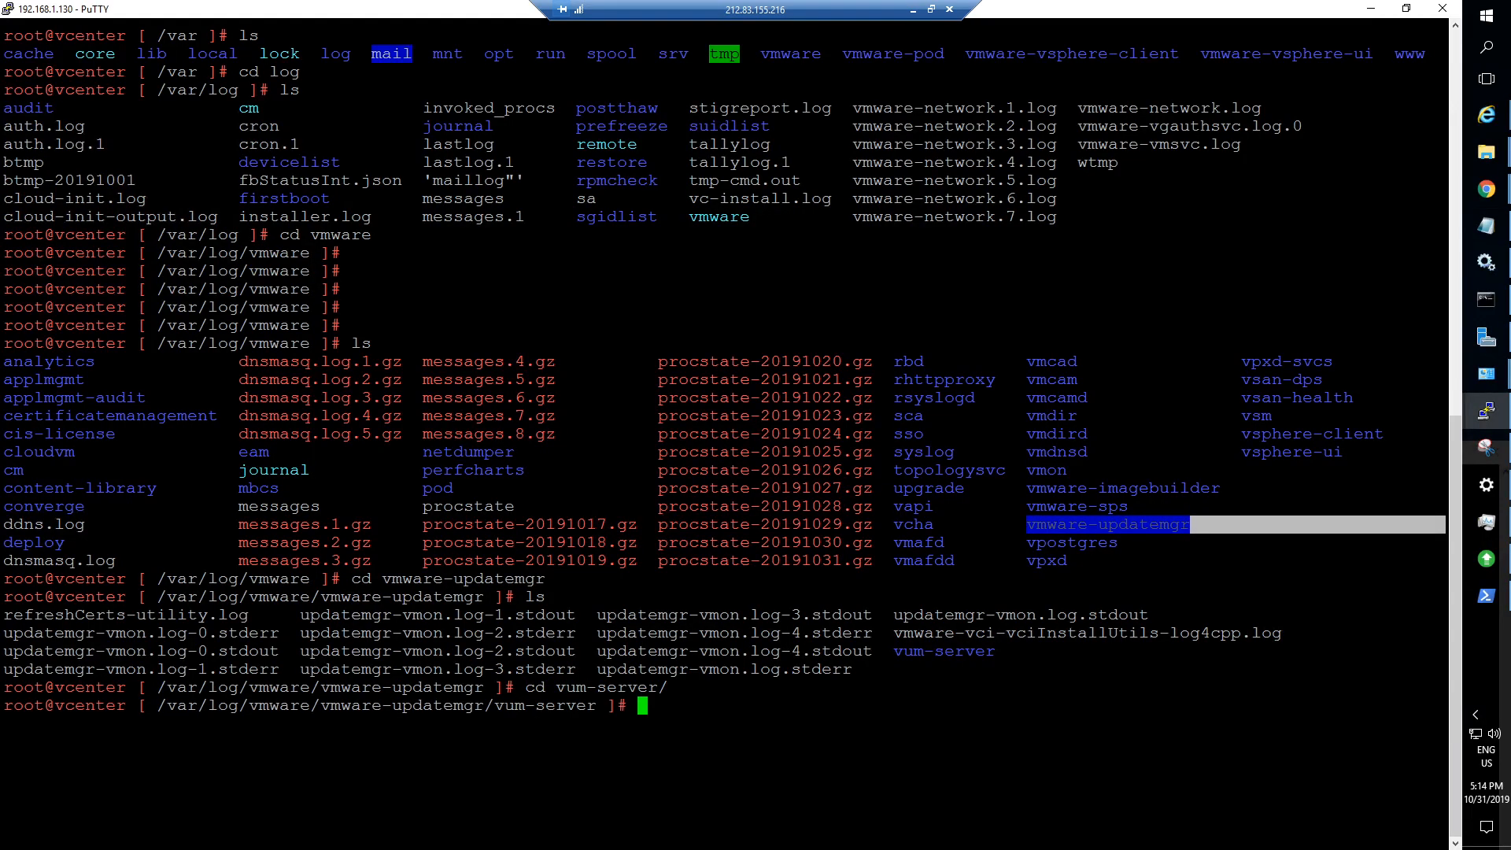
Clear the terminal and list the log files in the vum-server directory.
text(clear)
key(Return)
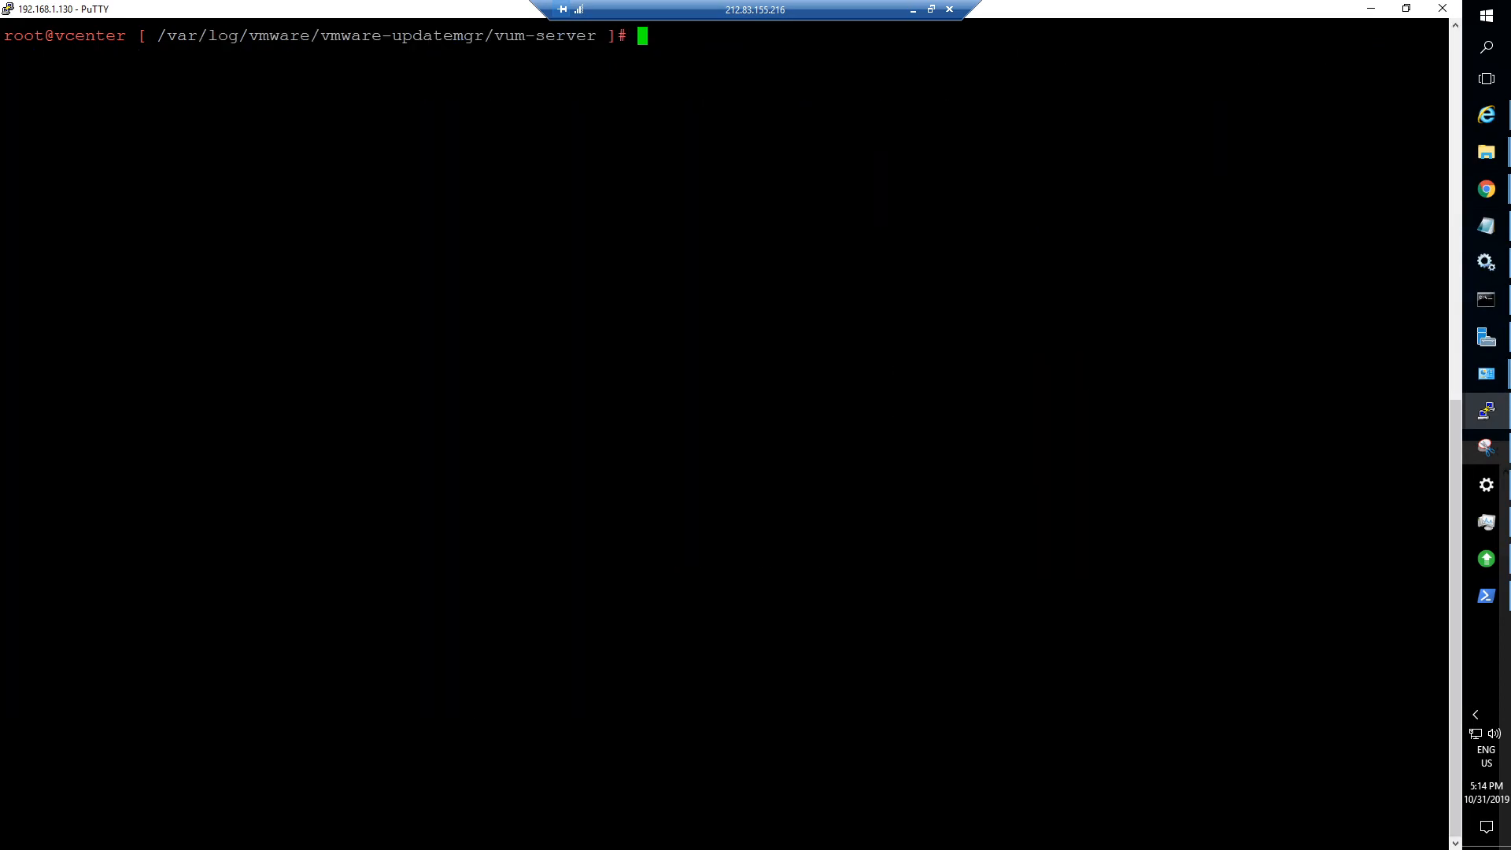
text(ls)
key(Return)
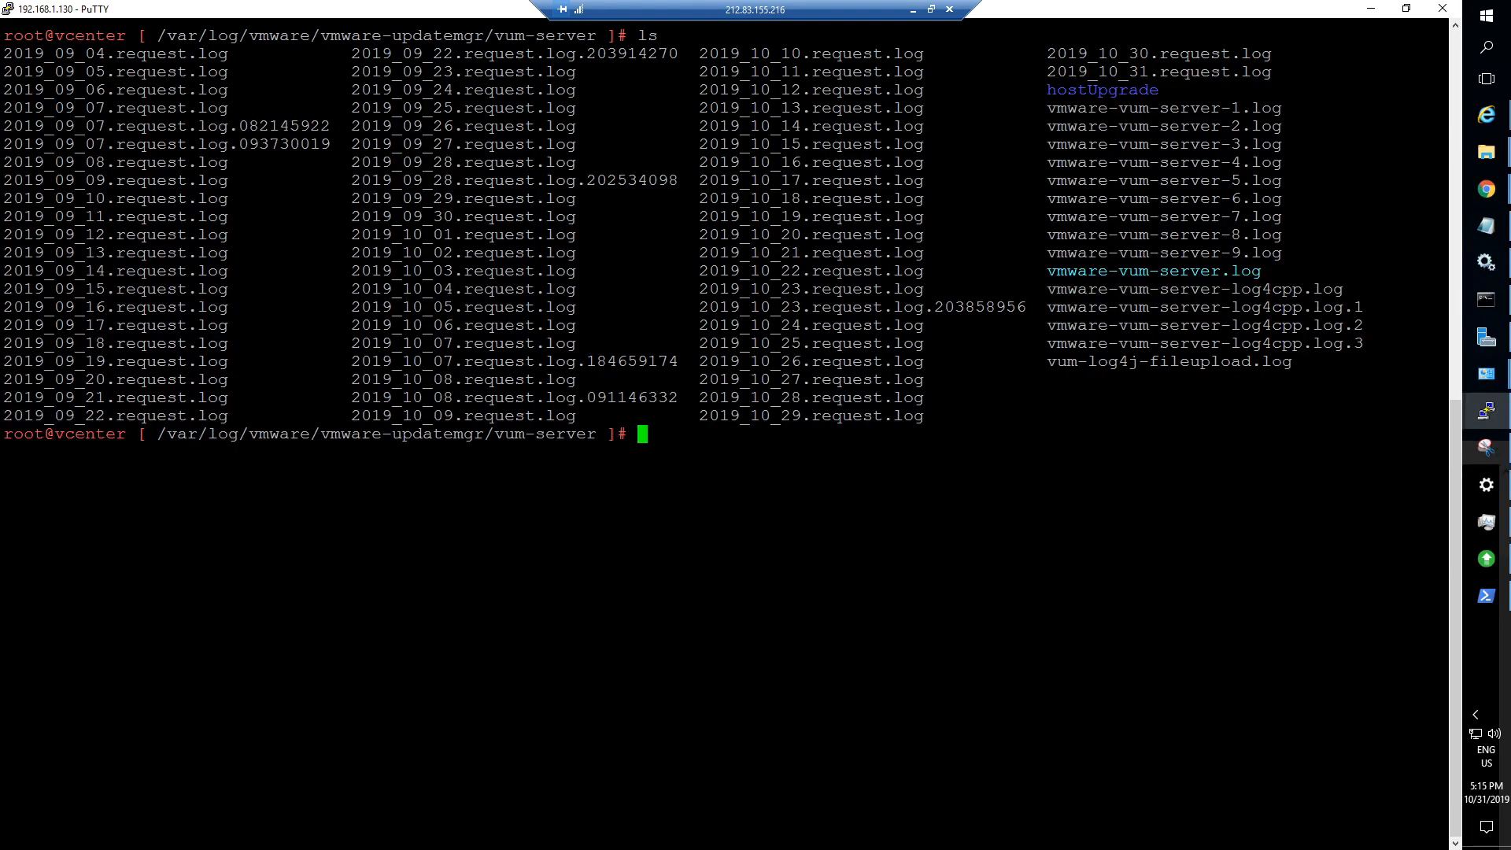
Print vmware-vum-server-log4cpp.log with cat, copying the file name from the directory listing.
drag(1445, 290, 1053, 289)
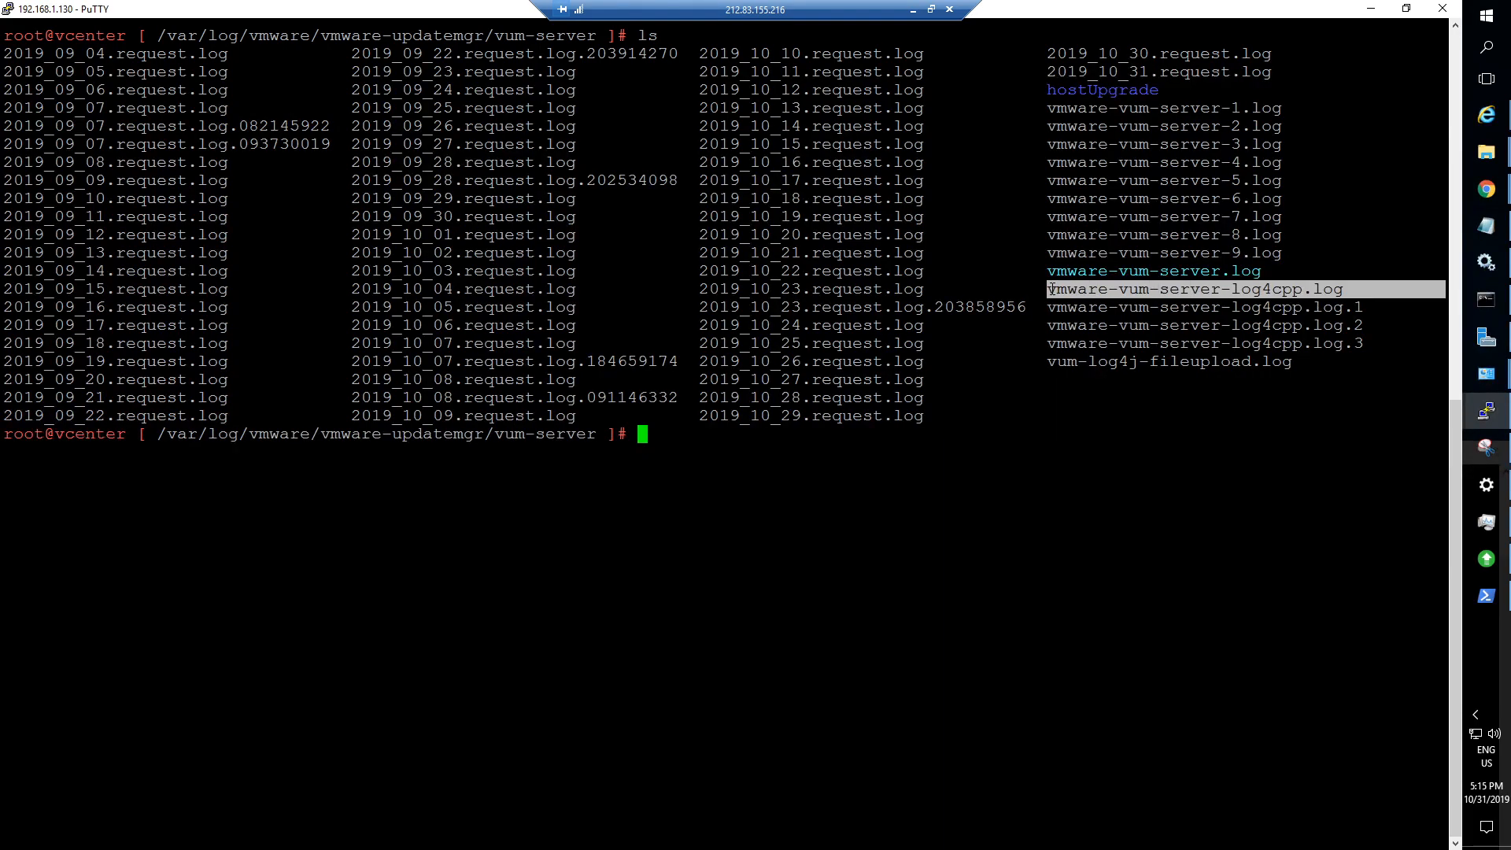
right_click(1055, 290)
text(car)
key(BackSpace)
key(BackSpace)
text(t)
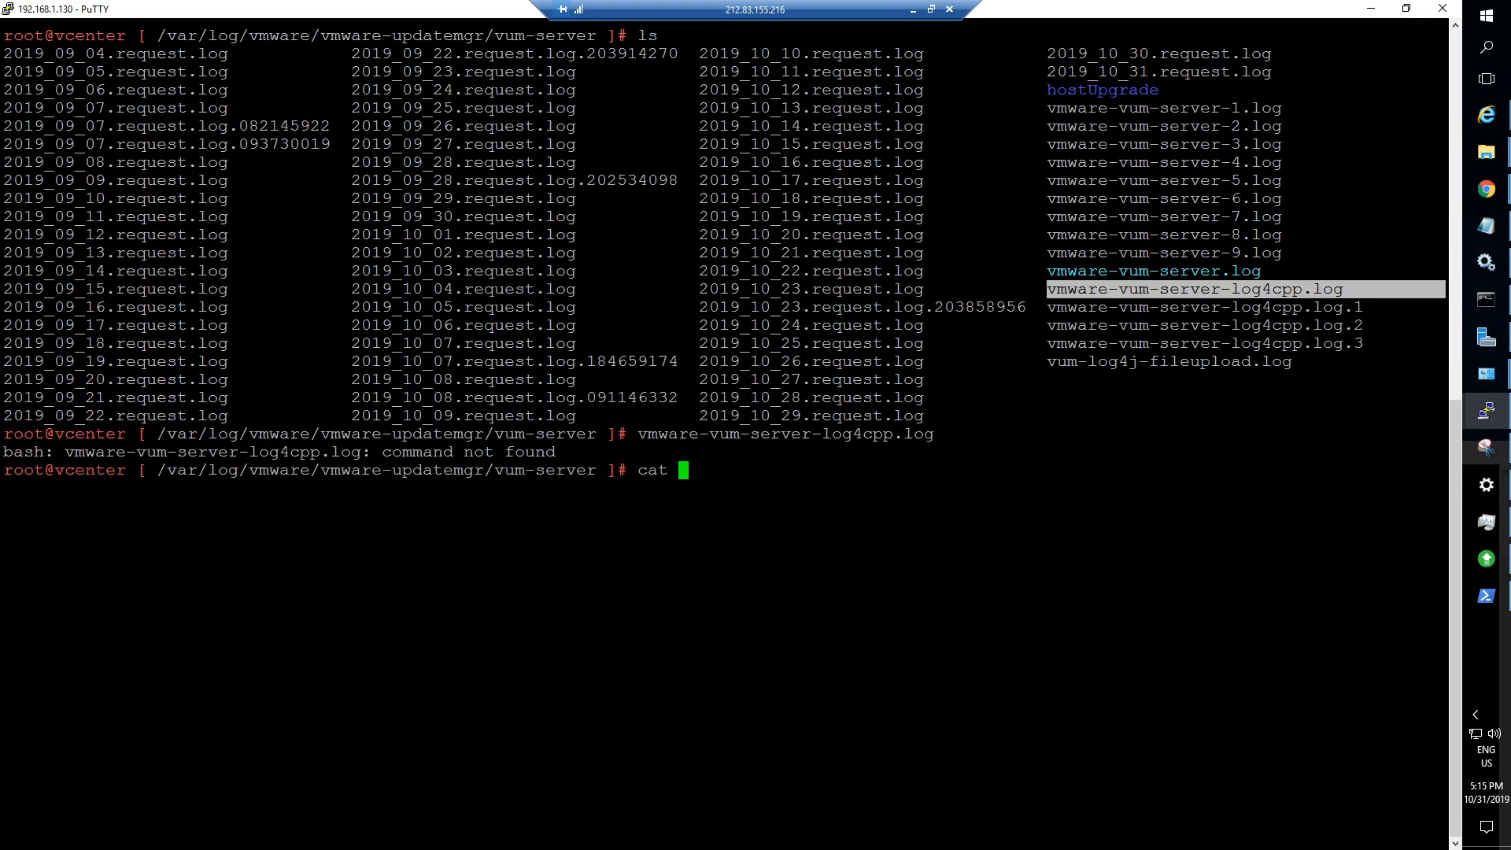
right_click(1298, 286)
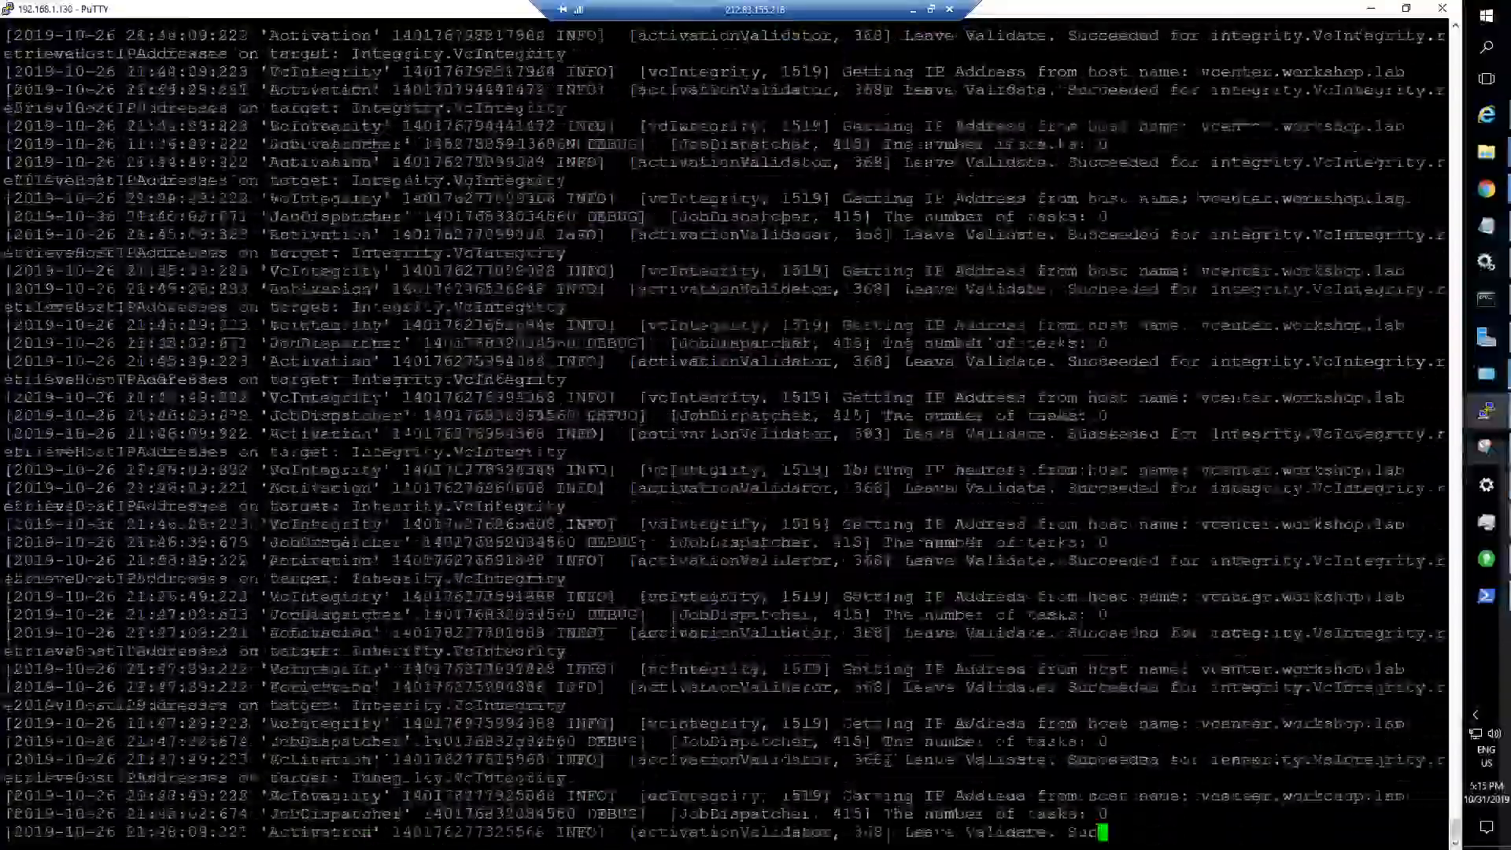
Interrupt the running log output and look back at earlier entries from 2019-10-27.
key(ctrl+c)
key(ctrl+c)
key(ctrl+c)
key(ctrl+c)
key(ctrl+c)
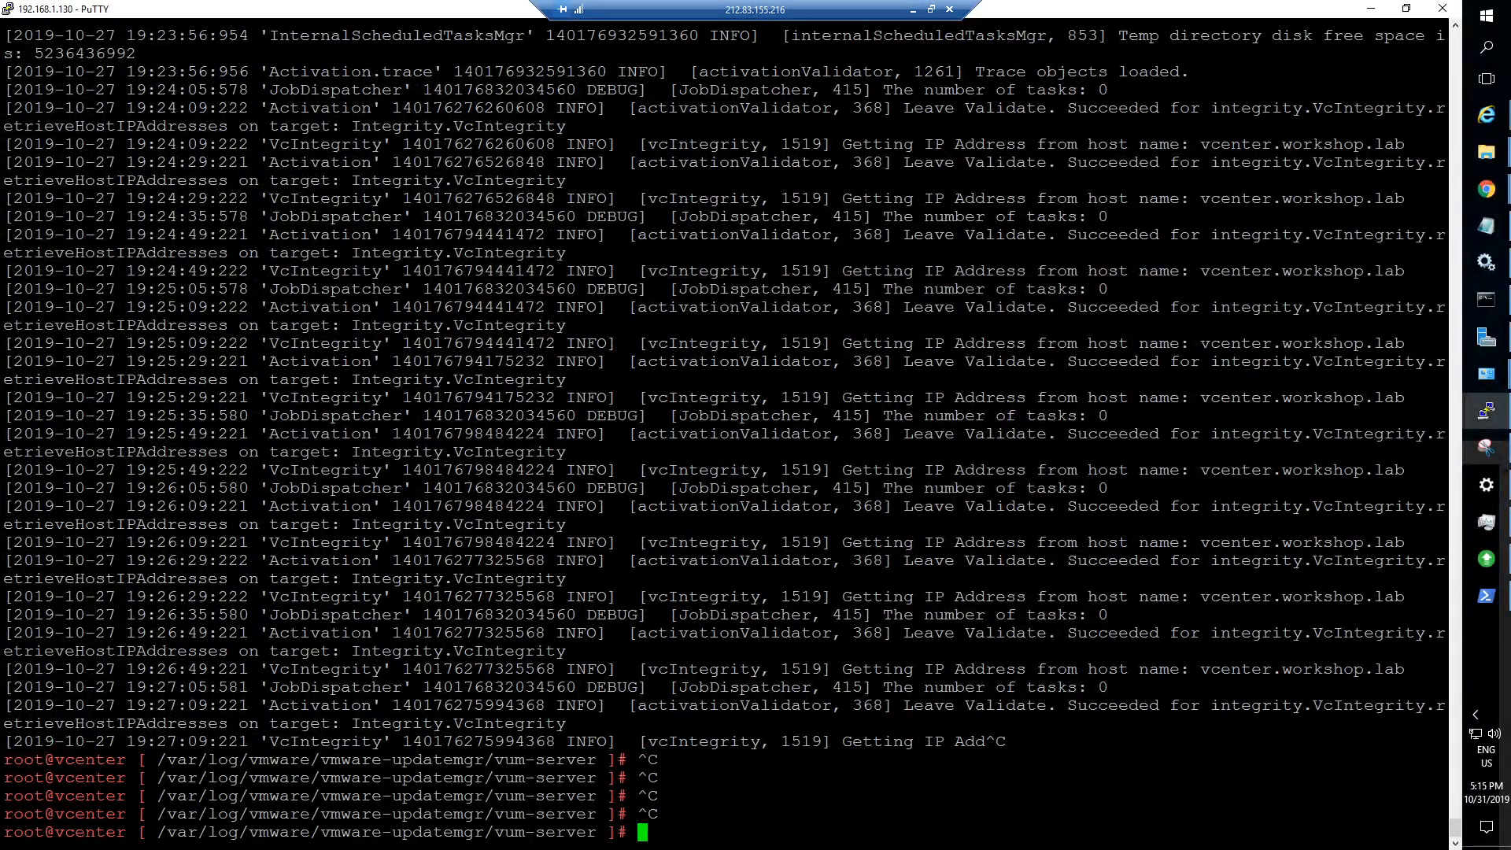
drag(1455, 828, 1456, 690)
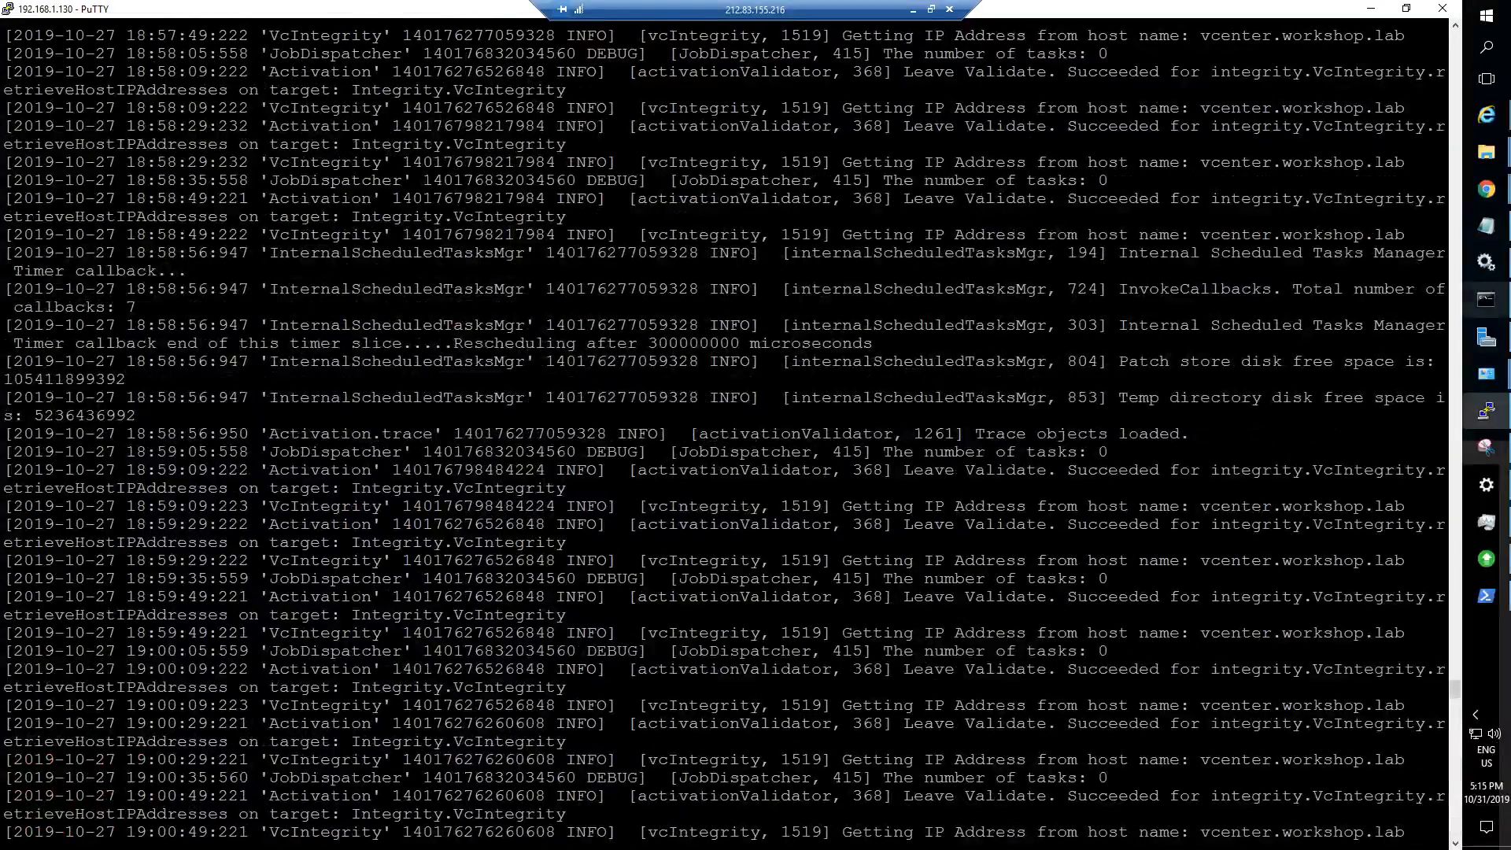
Switch to the vSphere Client in Chrome and check the ESXi version and build on the vsphere3.workshop.lab summary.
mouse_move(1487, 299)
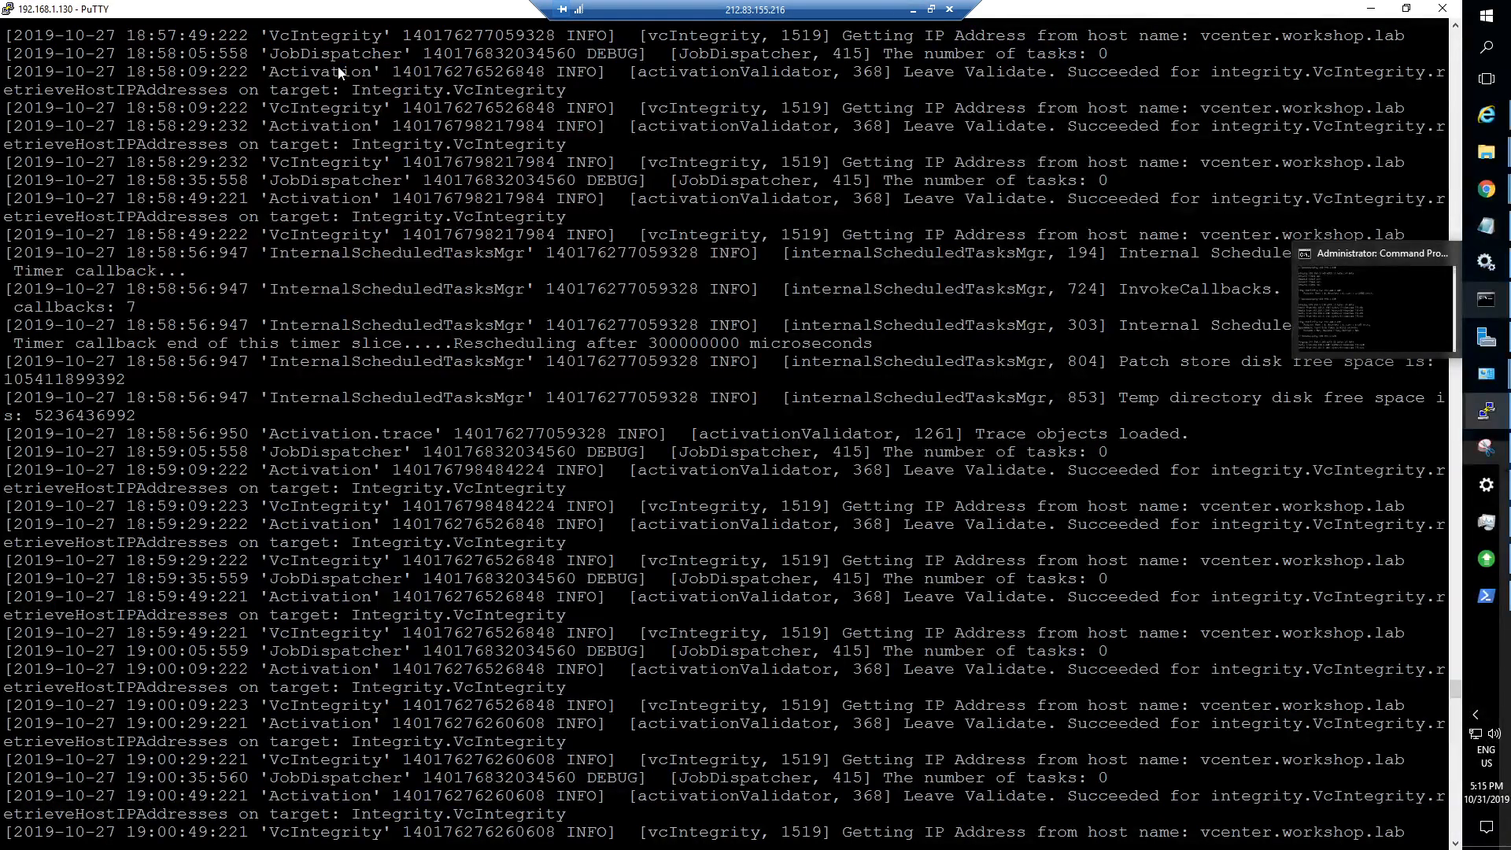
click(1372, 15)
click(409, 17)
click(410, 16)
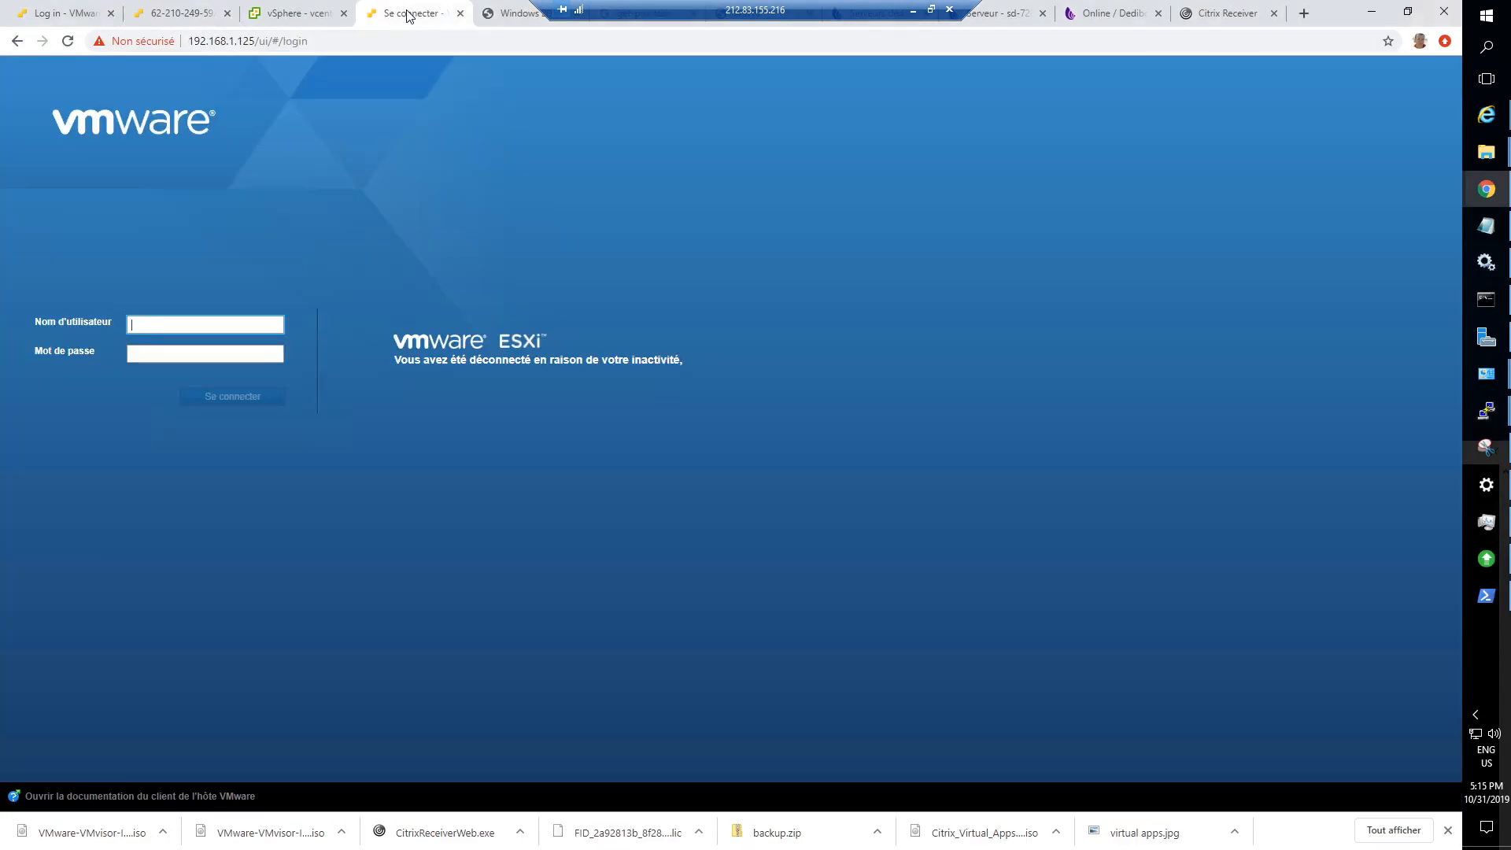
click(291, 16)
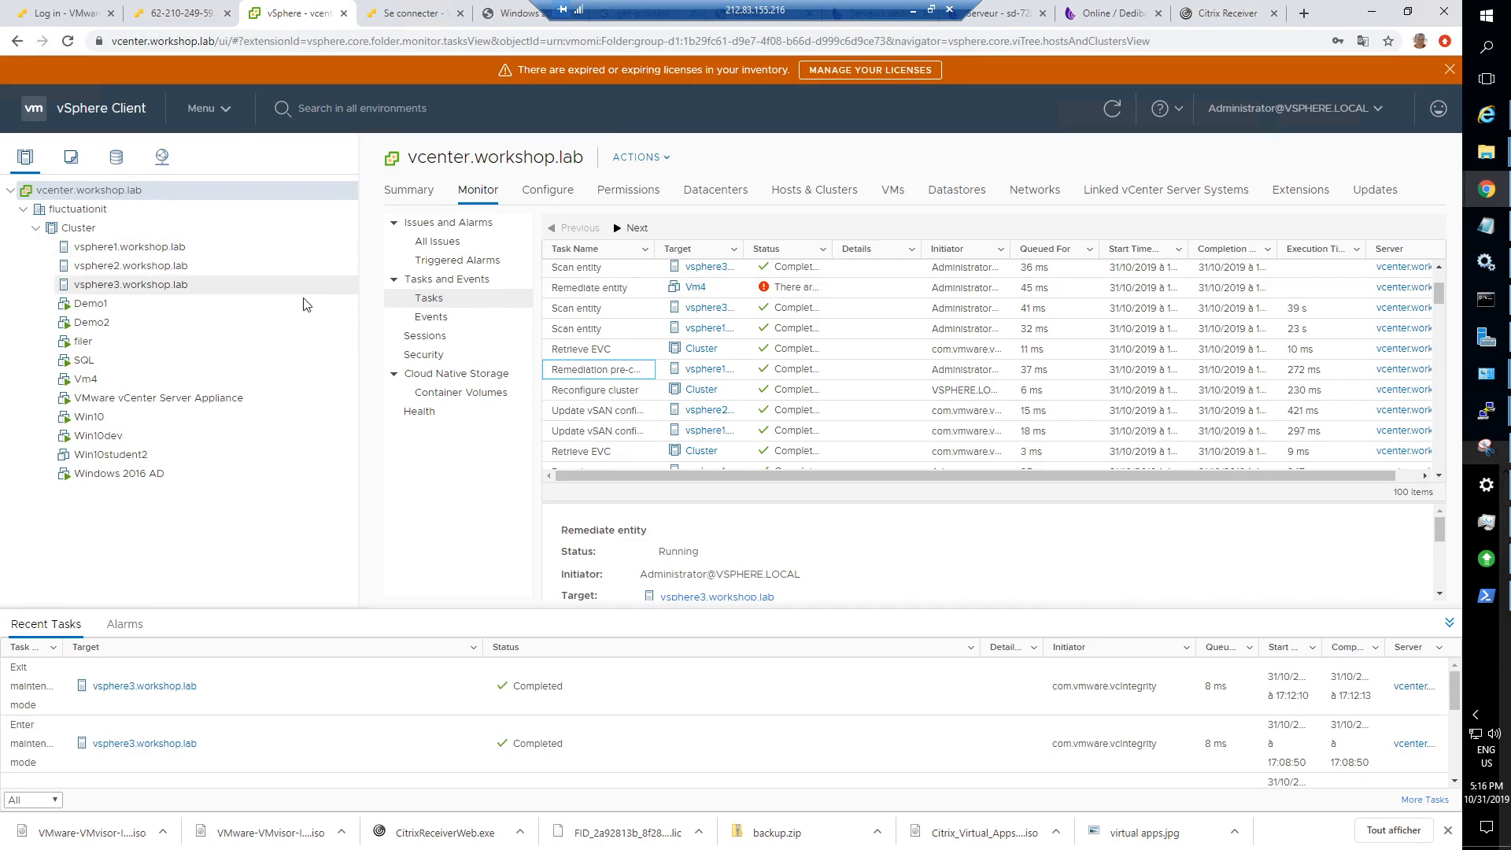
click(141, 284)
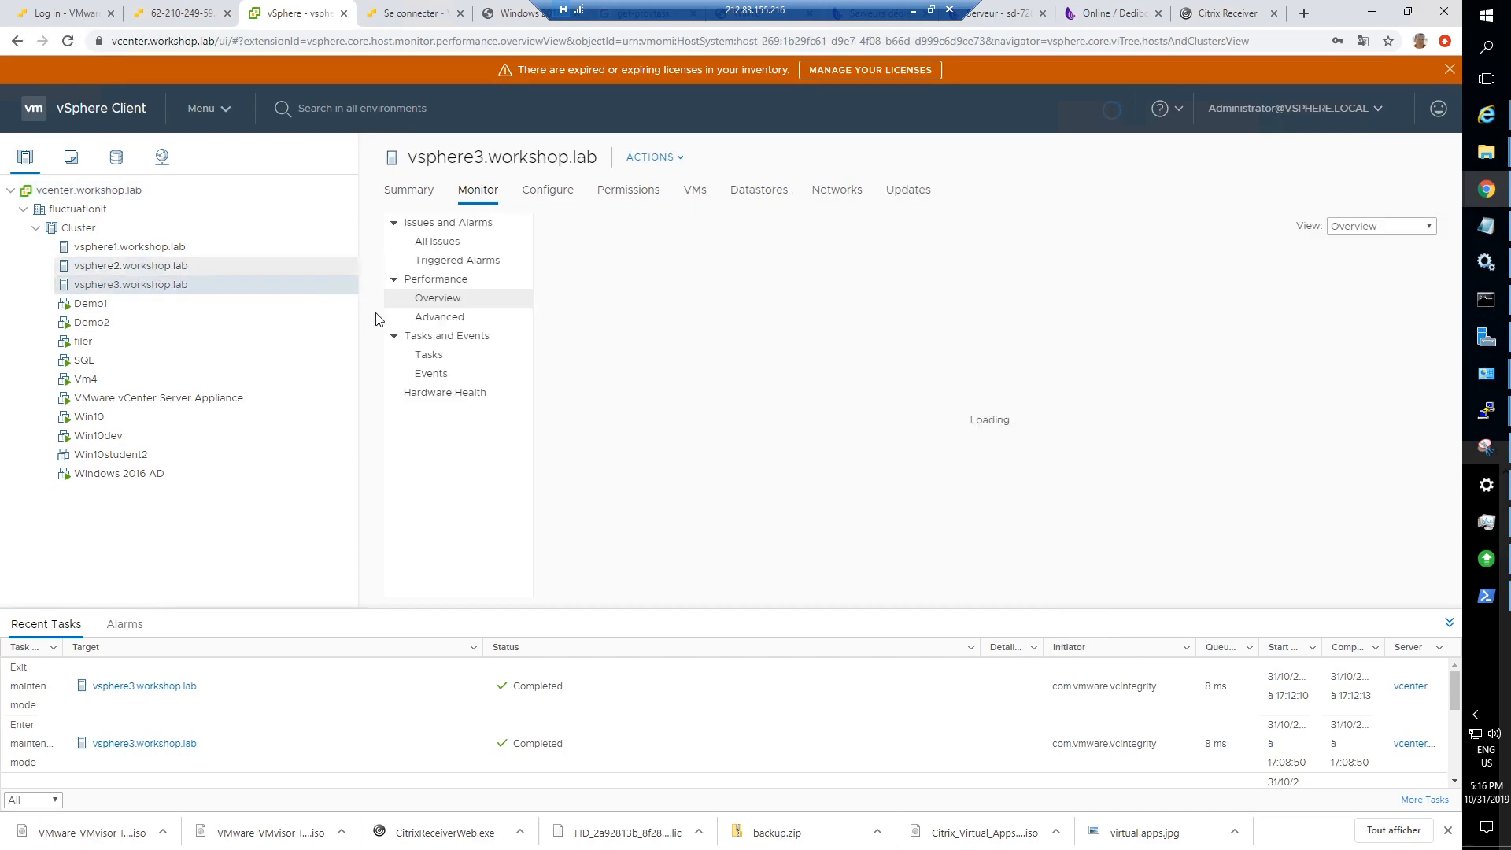
click(413, 191)
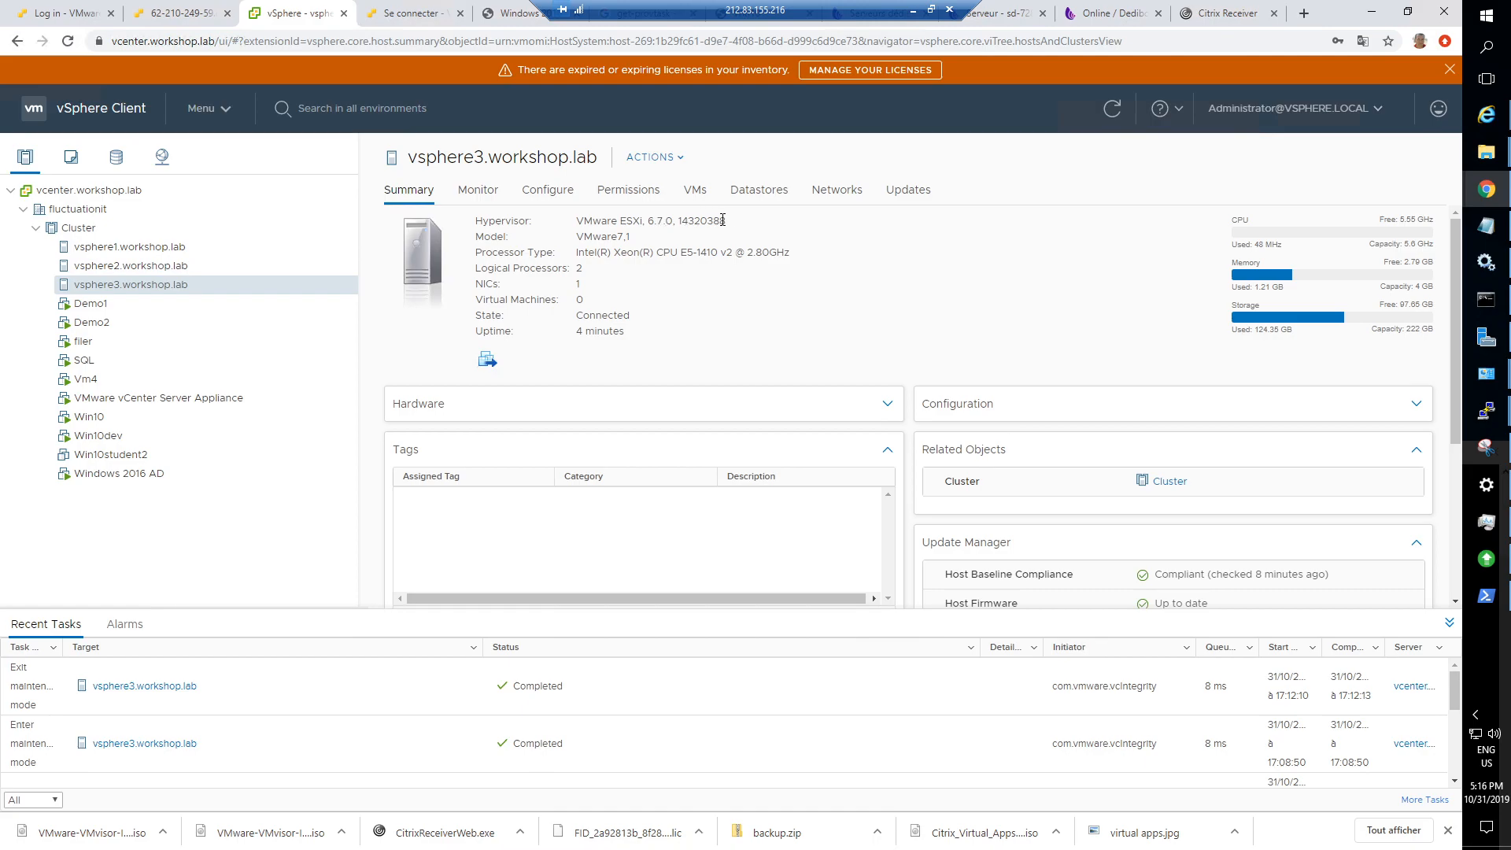
drag(657, 221, 740, 225)
Show the fluctuationit datacenter's tasks and view the details of the Remediate entity and Remediation pre-check tasks.
click(476, 191)
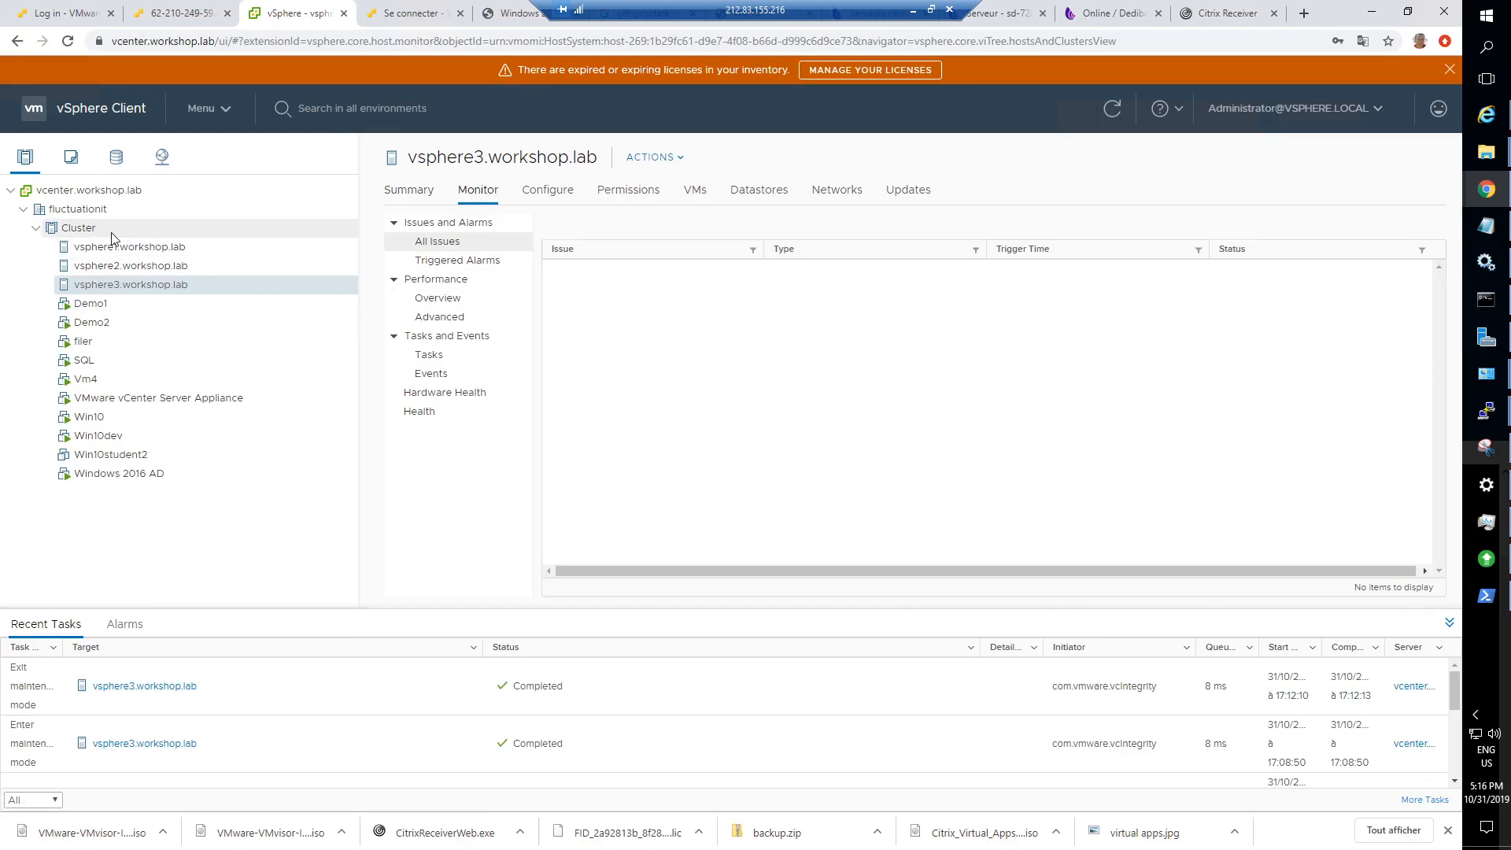
click(93, 211)
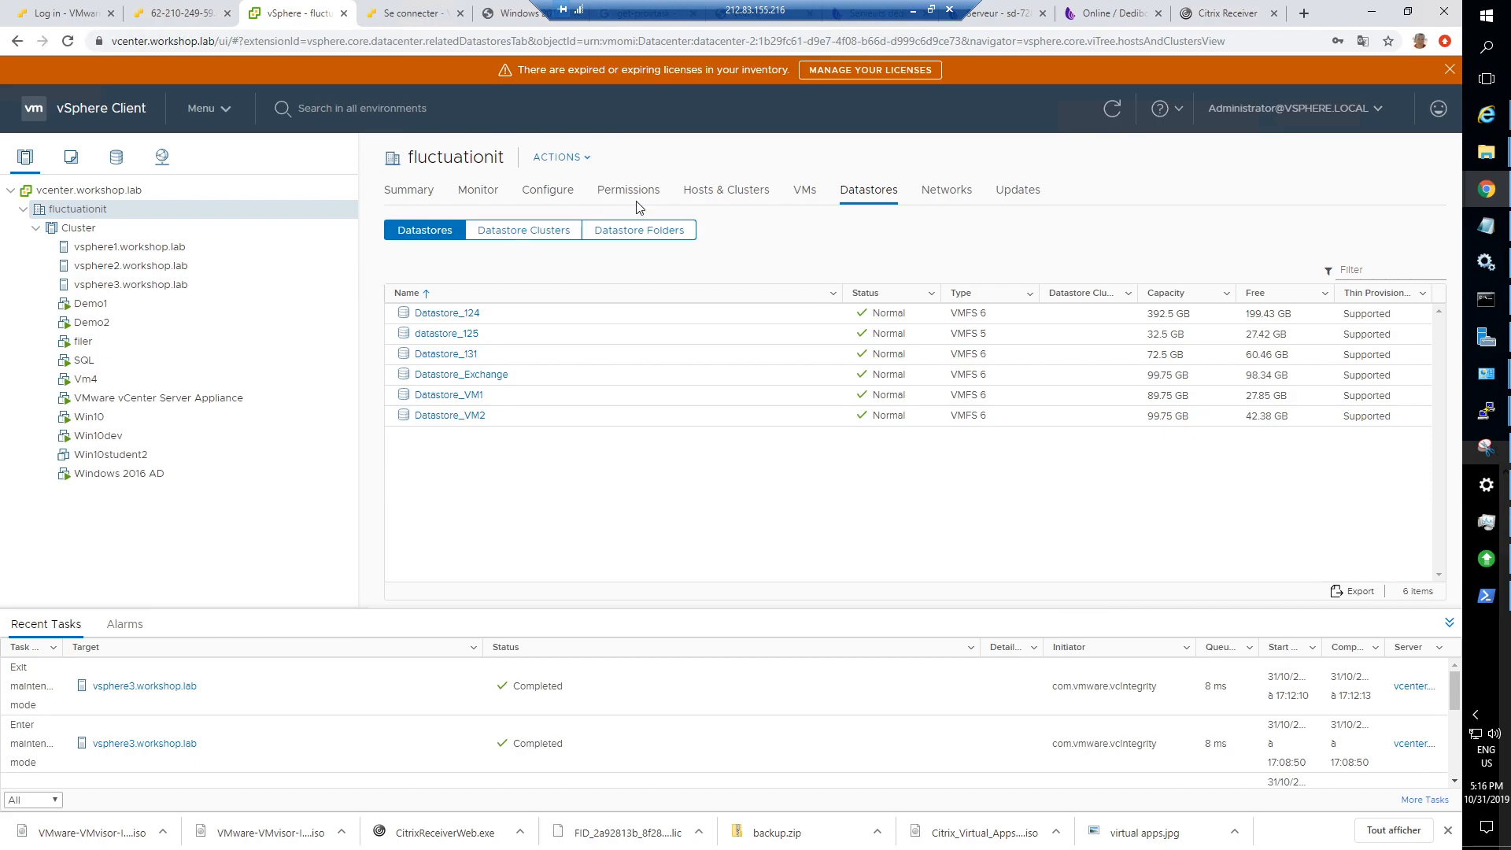
click(484, 193)
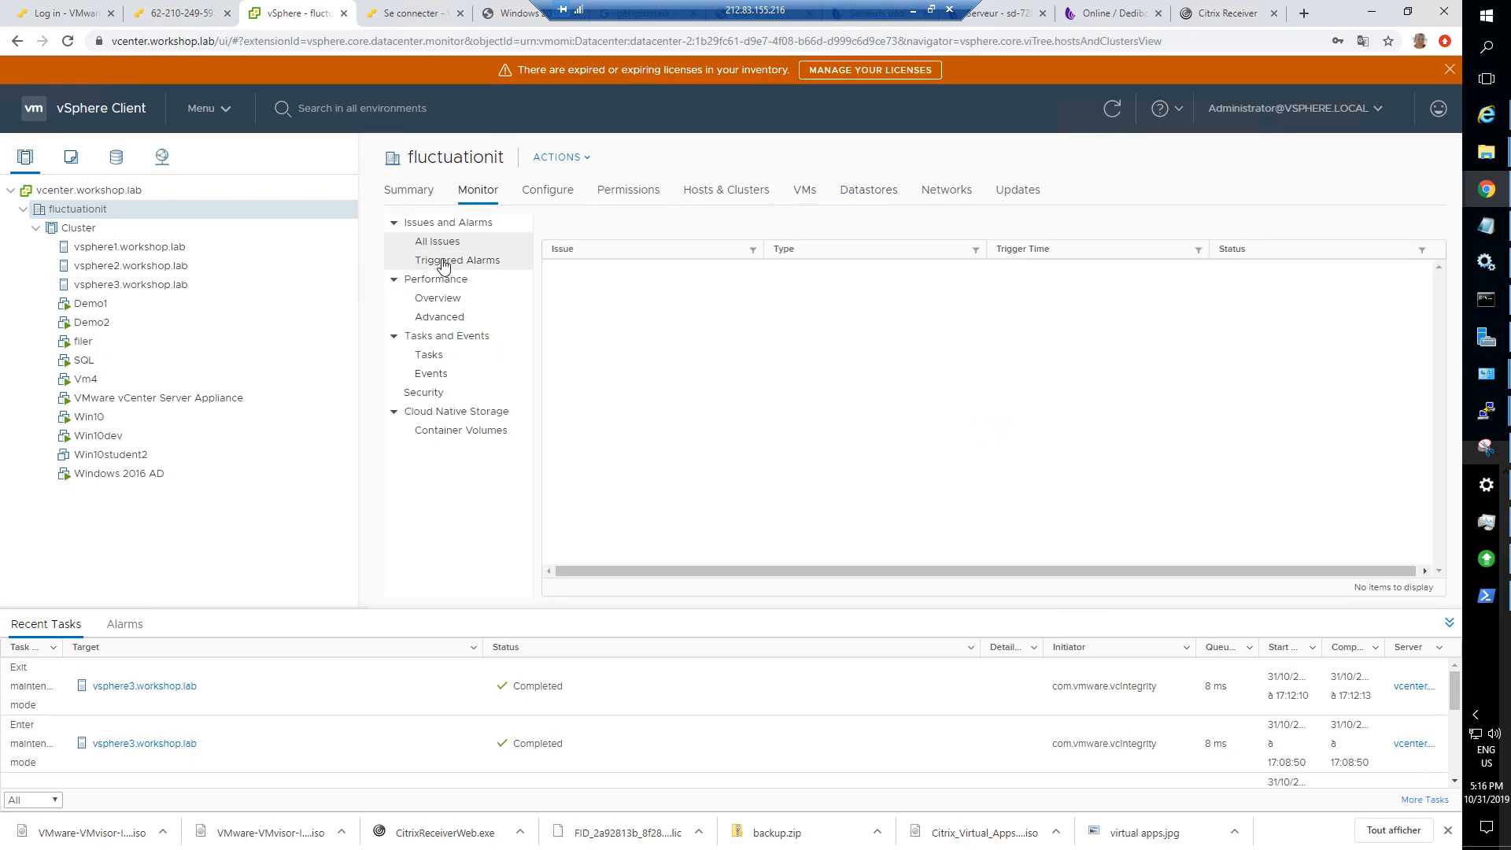
click(441, 356)
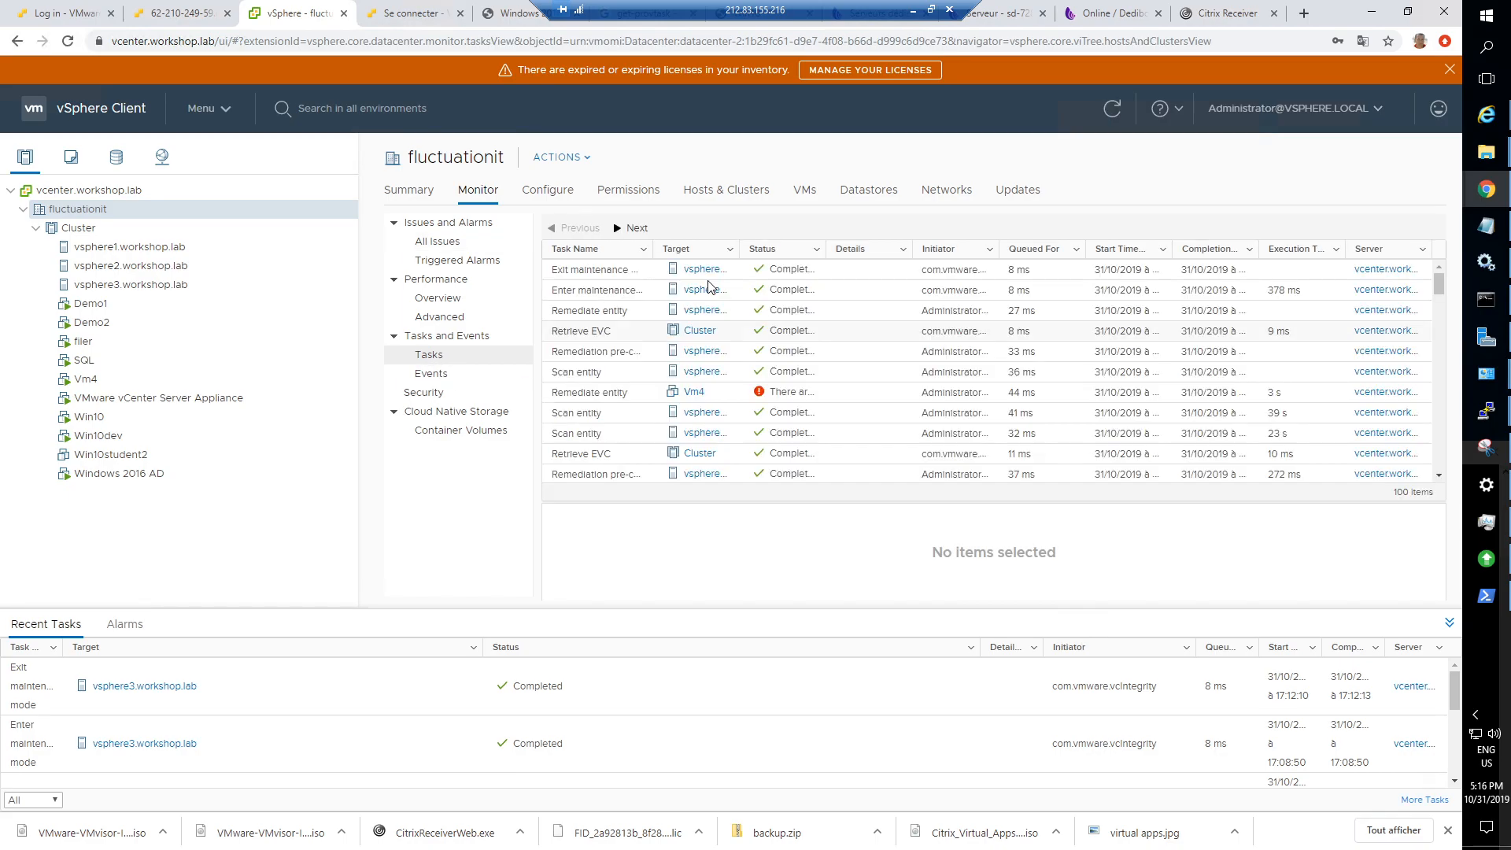
click(622, 315)
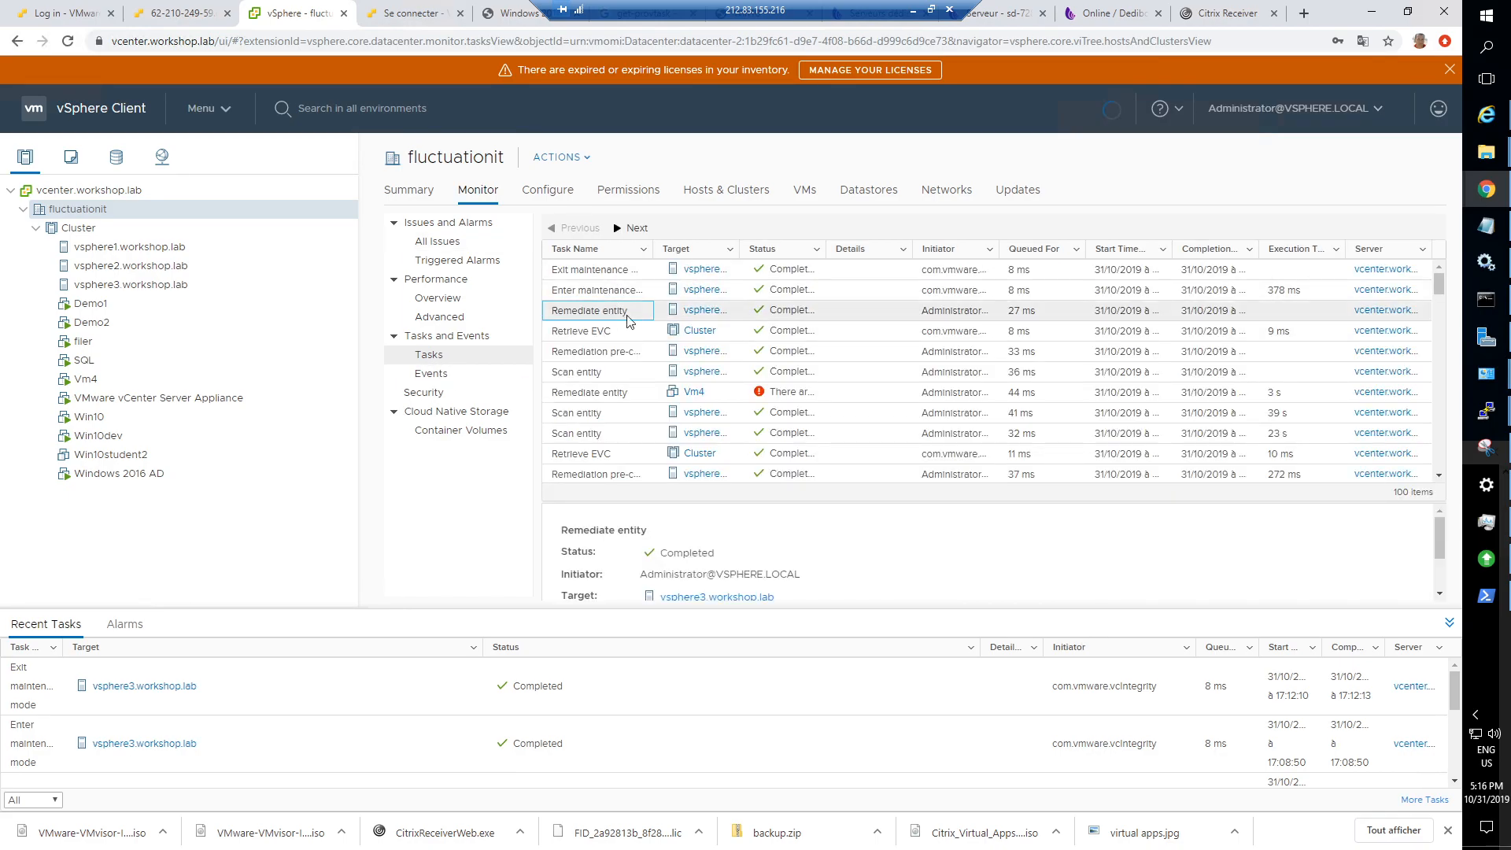
click(596, 356)
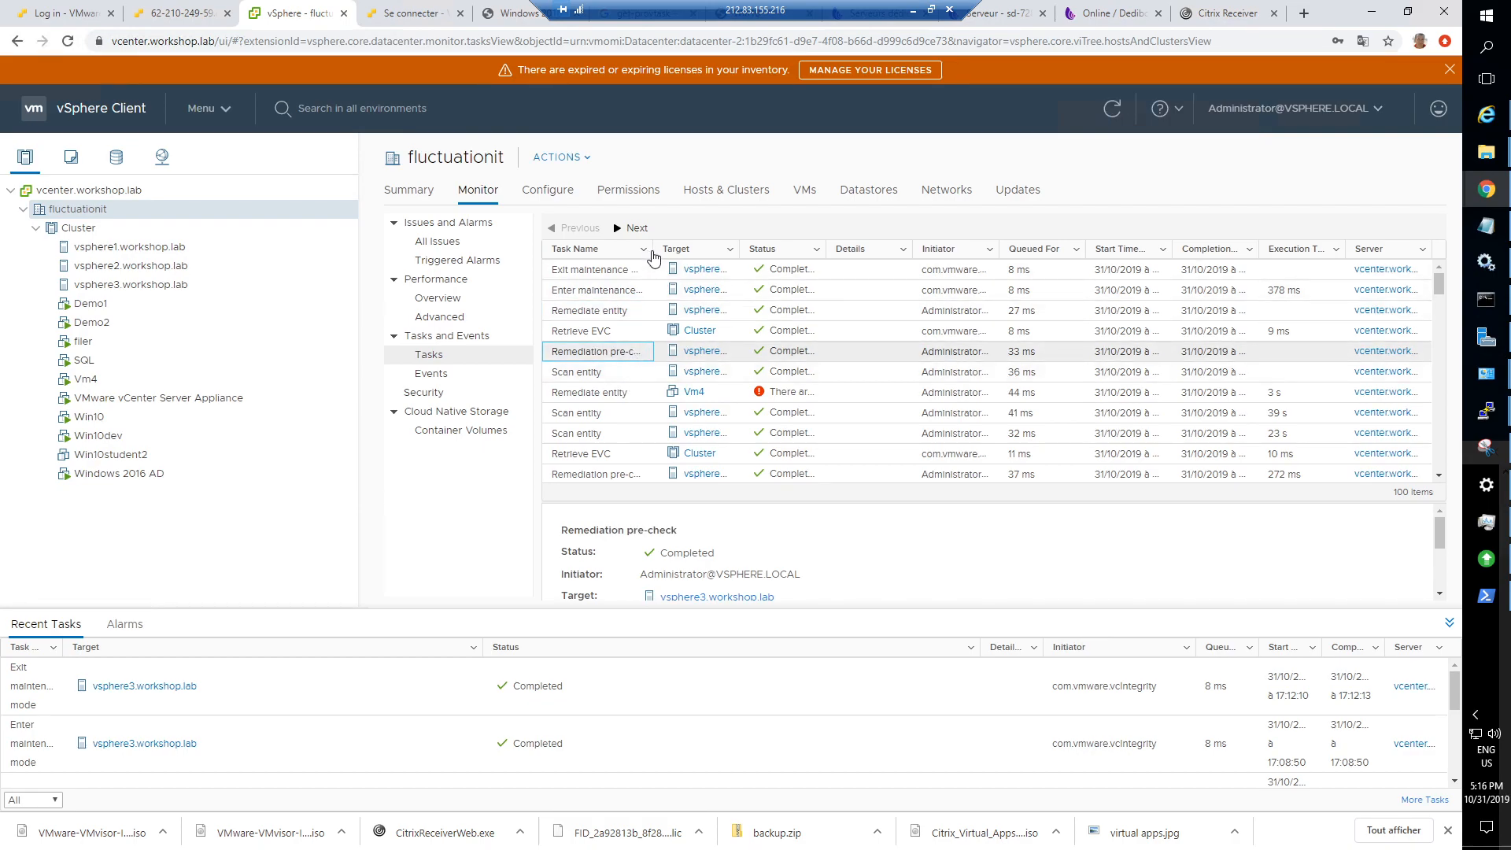
Widen the Task Name and Completion Time columns and view the Scan entity and Enter maintenance mode task details.
drag(655, 251, 744, 251)
click(592, 376)
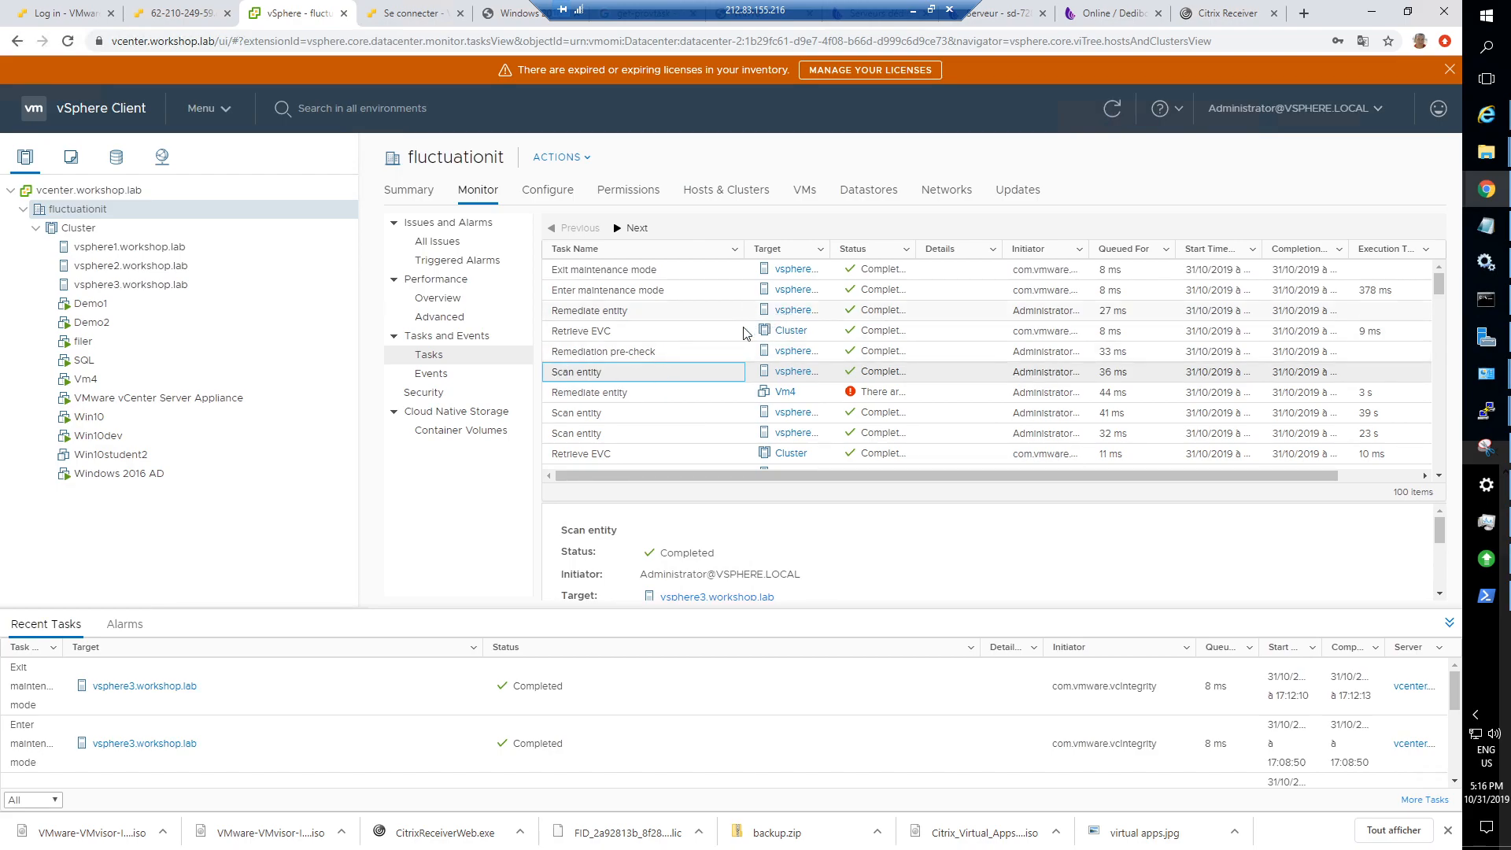
click(644, 295)
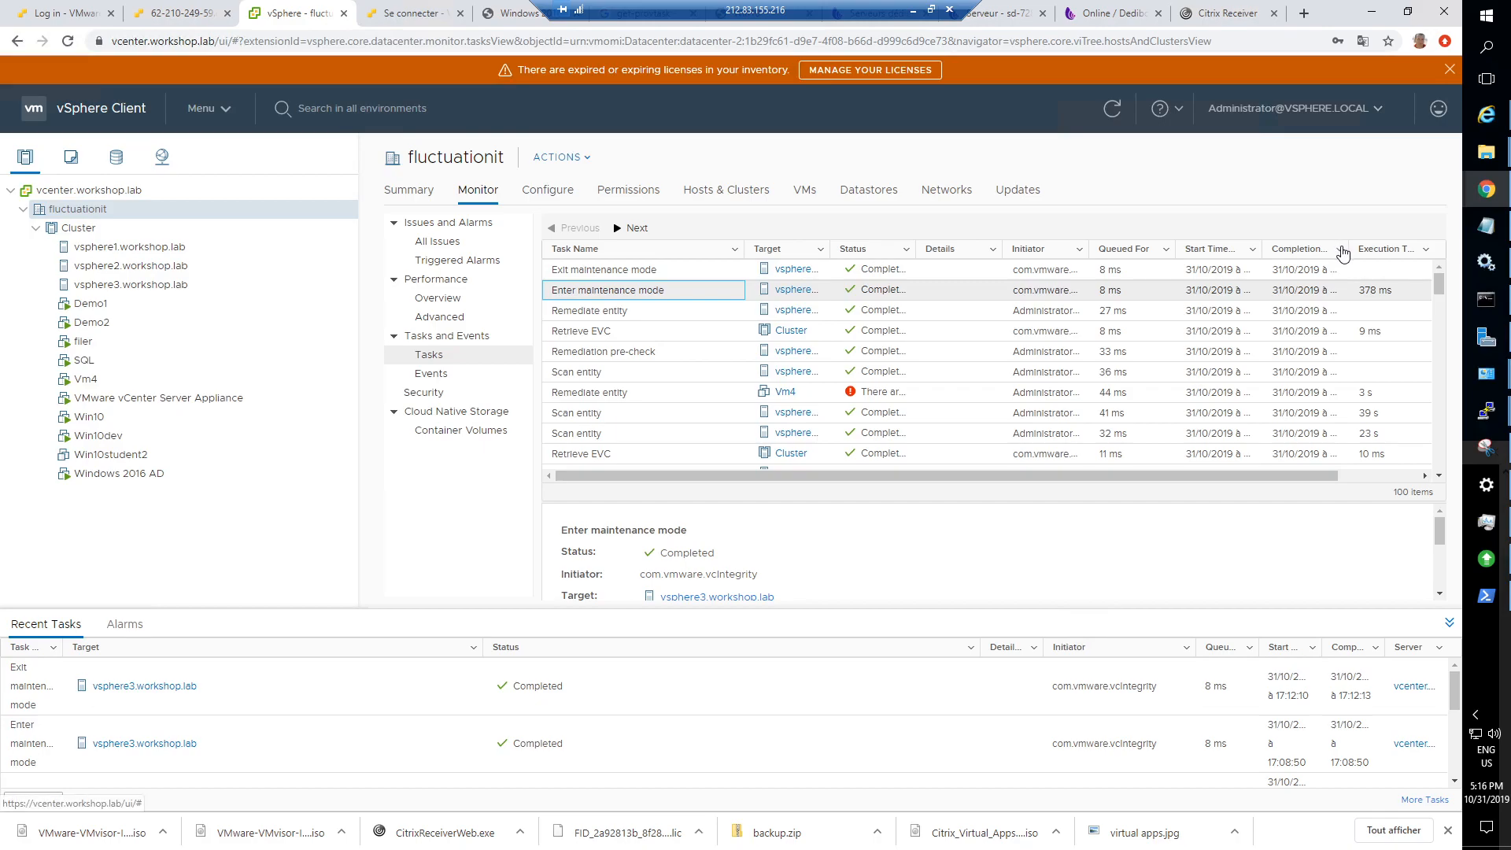
drag(1349, 248, 1408, 249)
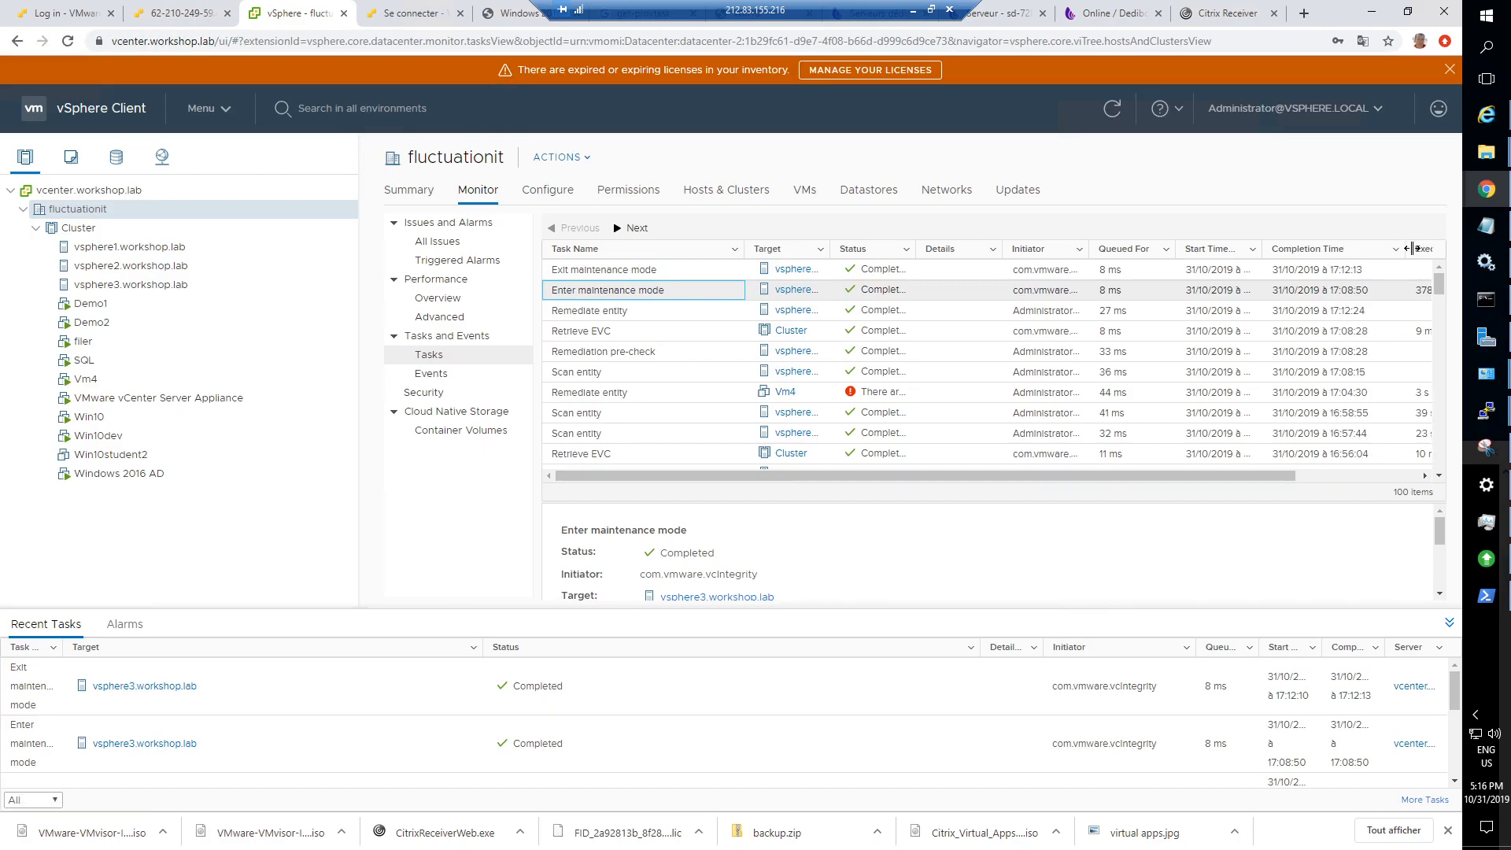
Check the VMware Tools update status for the virtual machines on vsphere3.workshop.lab and vsphere2.workshop.lab.
click(117, 288)
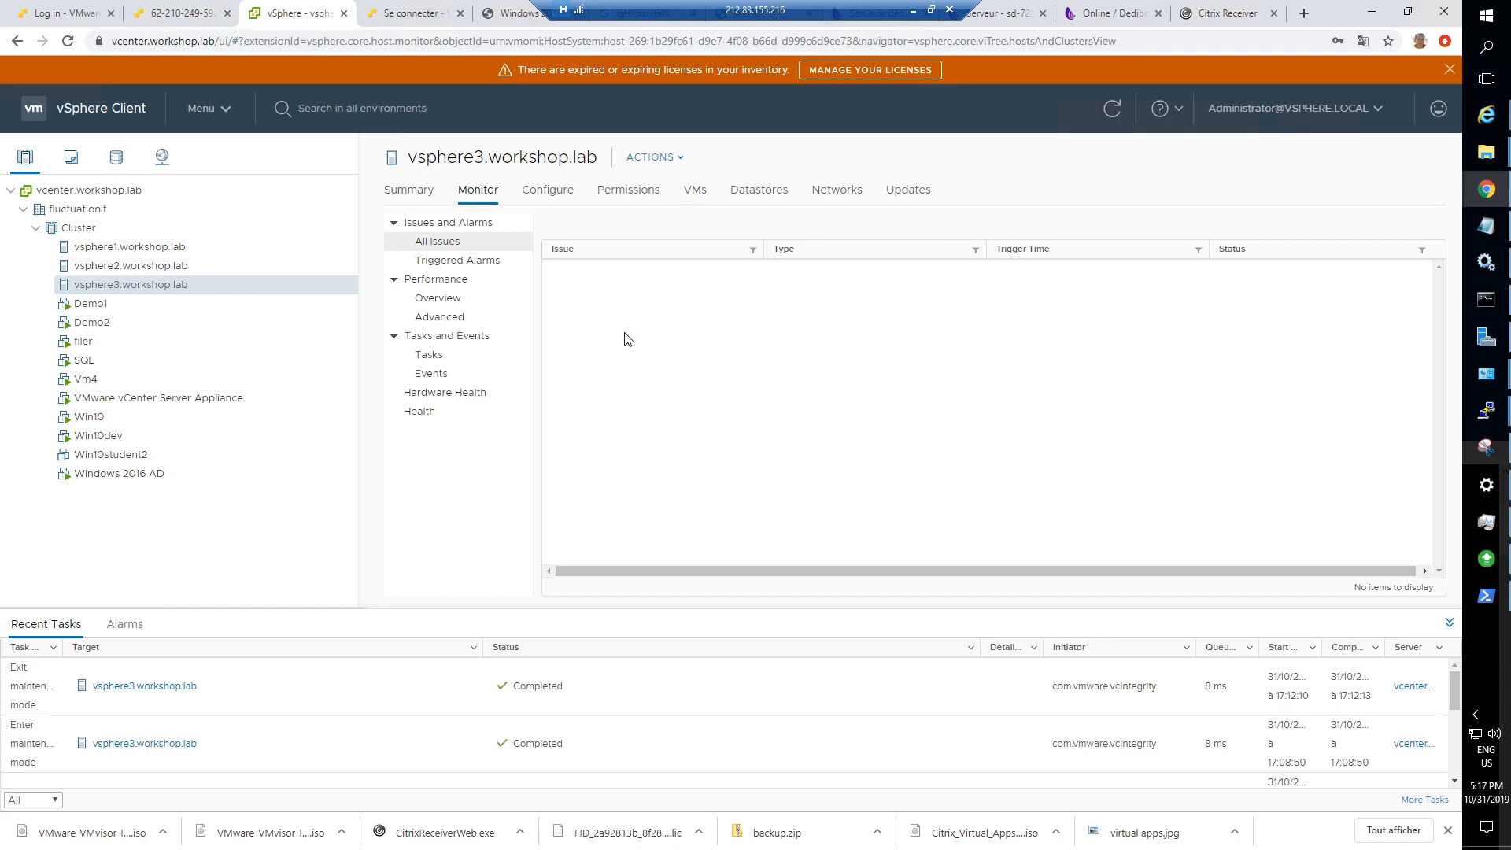
click(906, 190)
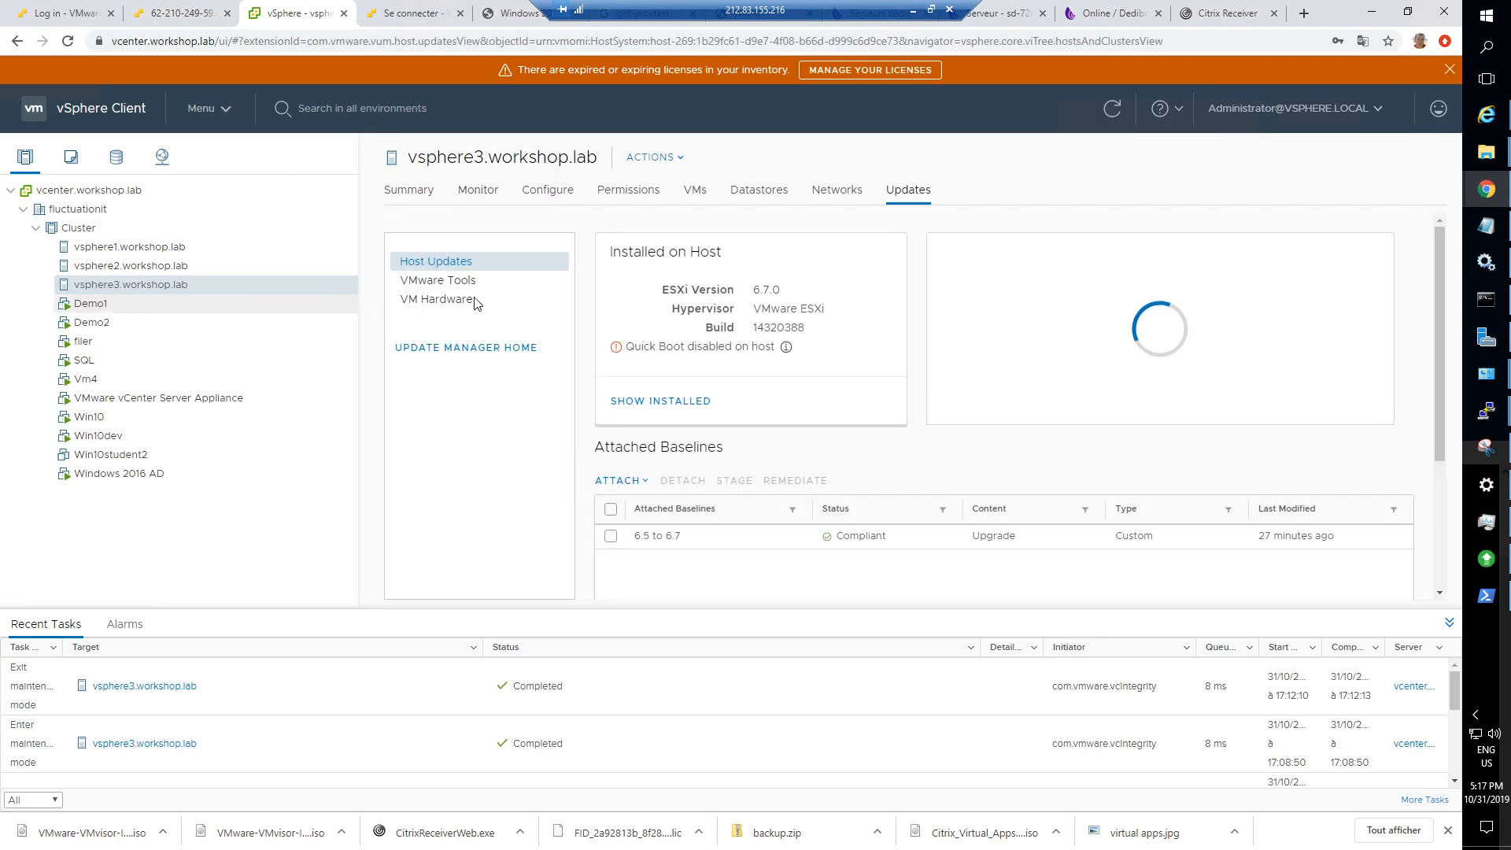
click(459, 288)
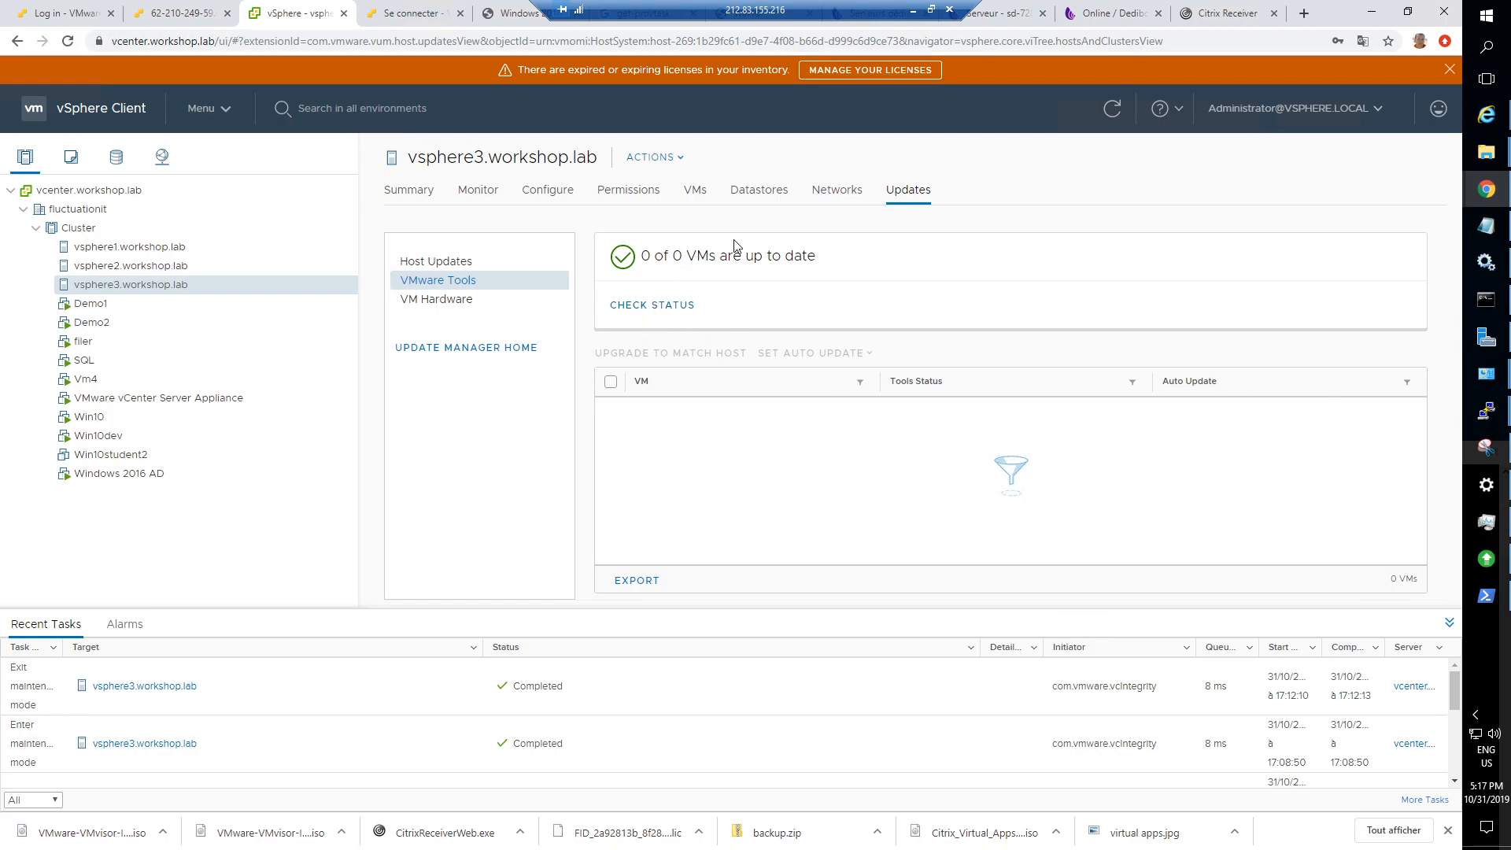
click(118, 268)
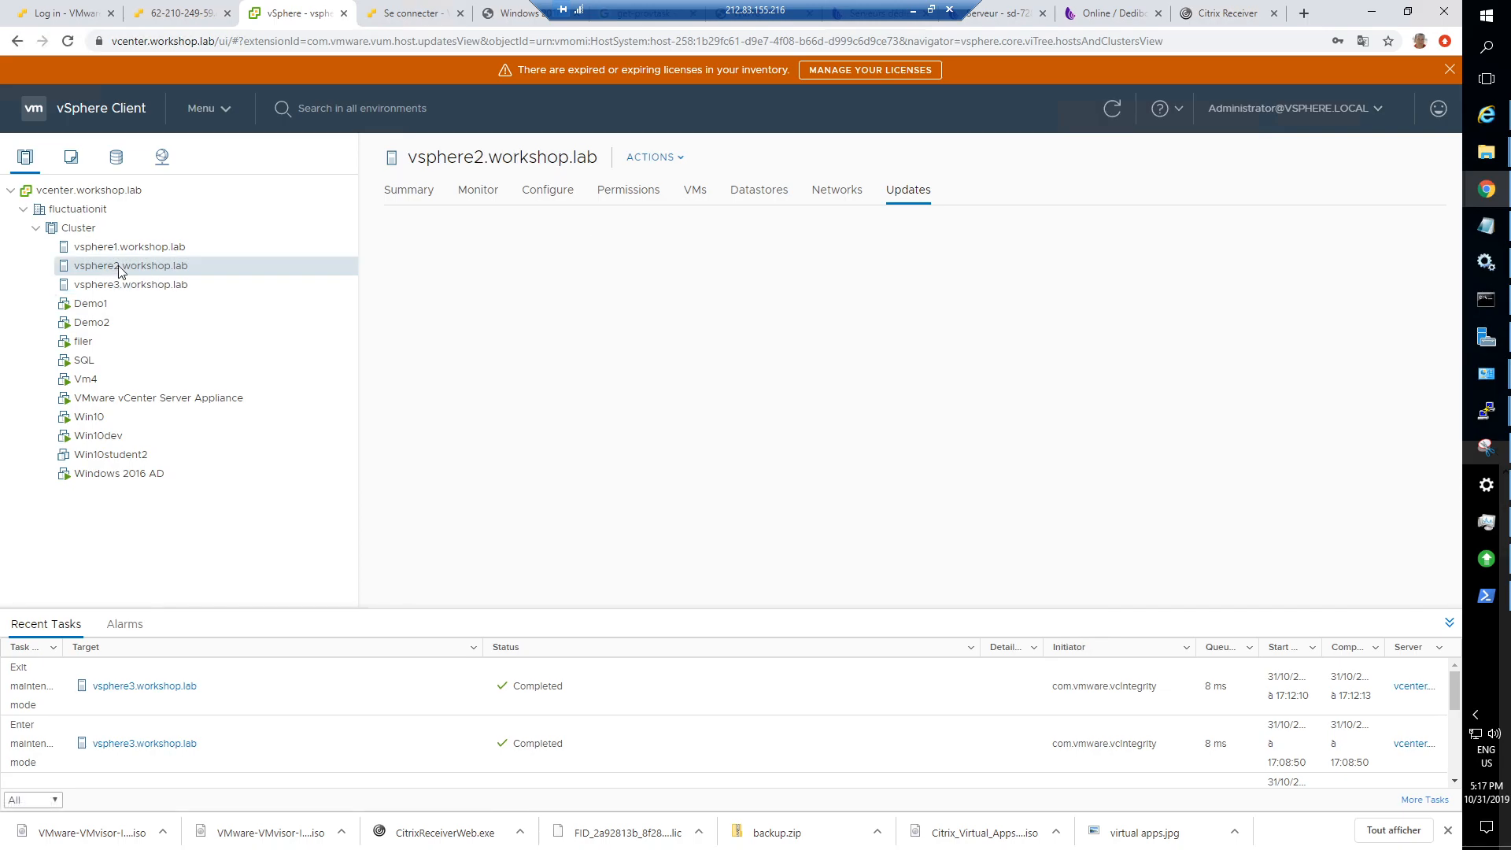
click(465, 285)
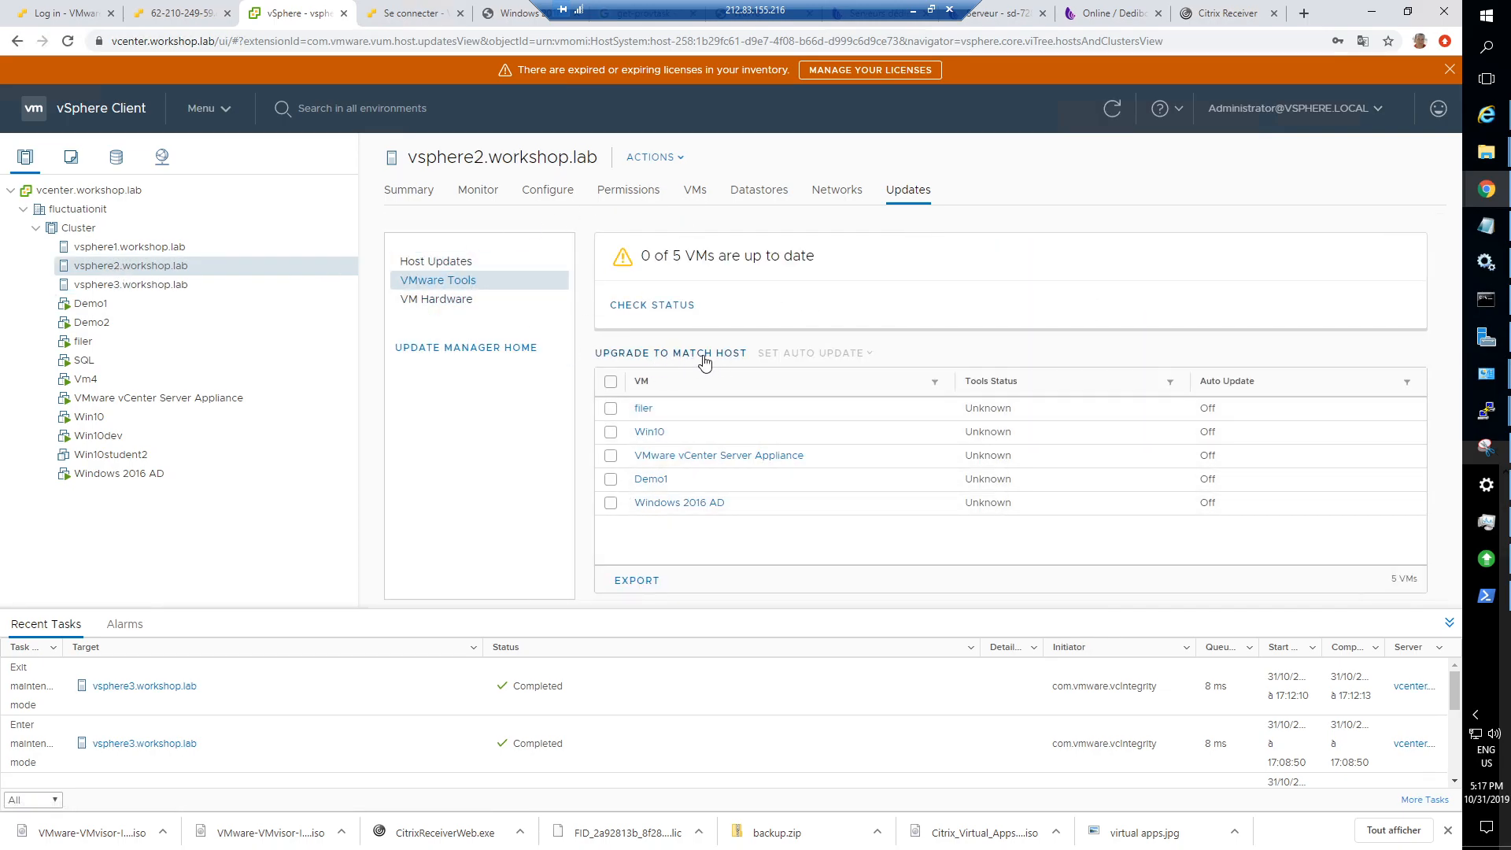
Revisit the fluctuationit datacenter's tasks and view the host updates page of vsphere1.workshop.lab.
click(126, 285)
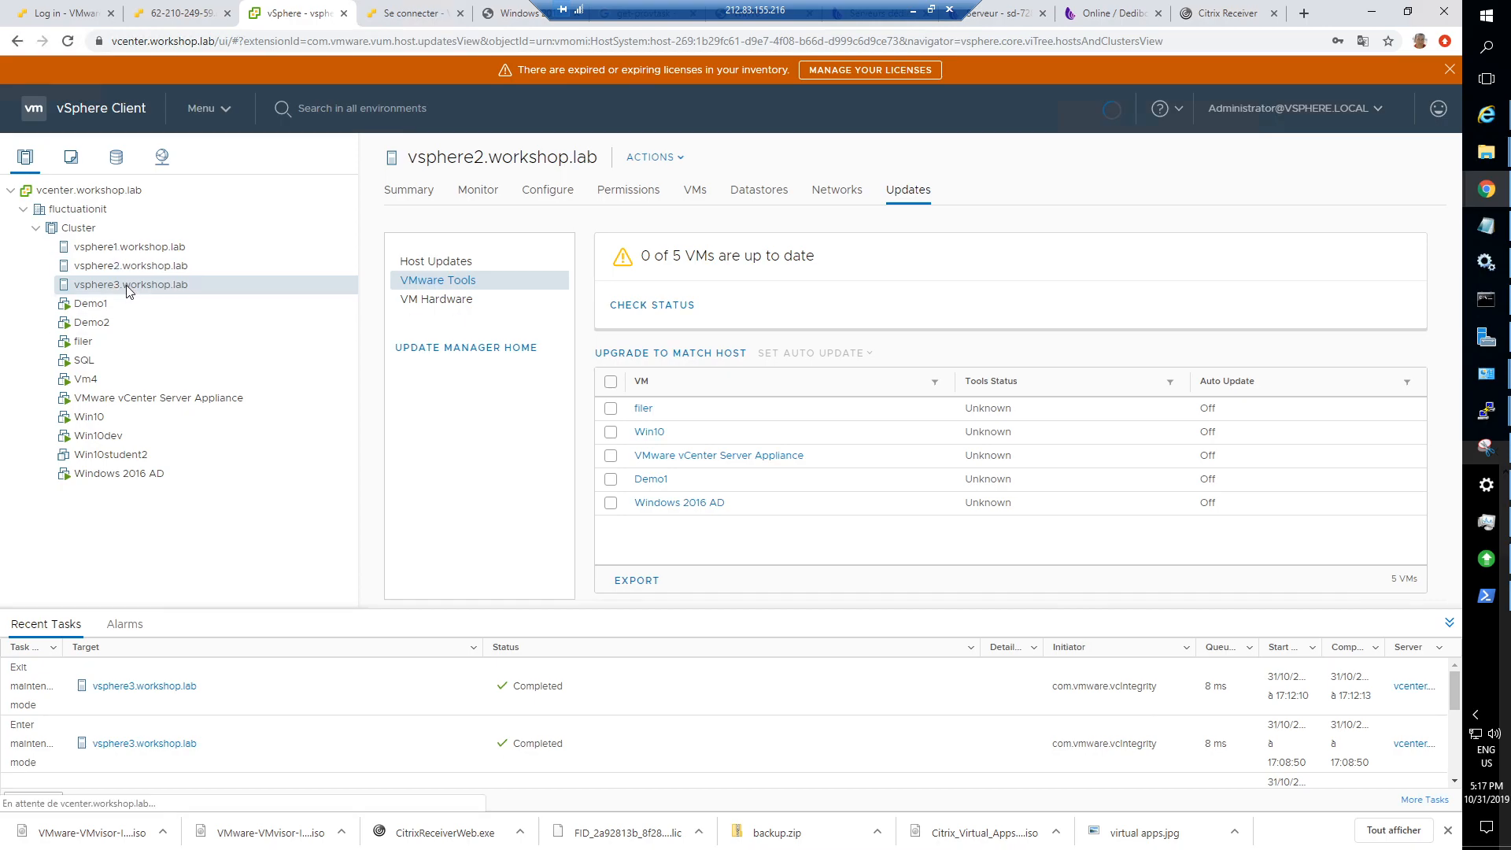
click(77, 209)
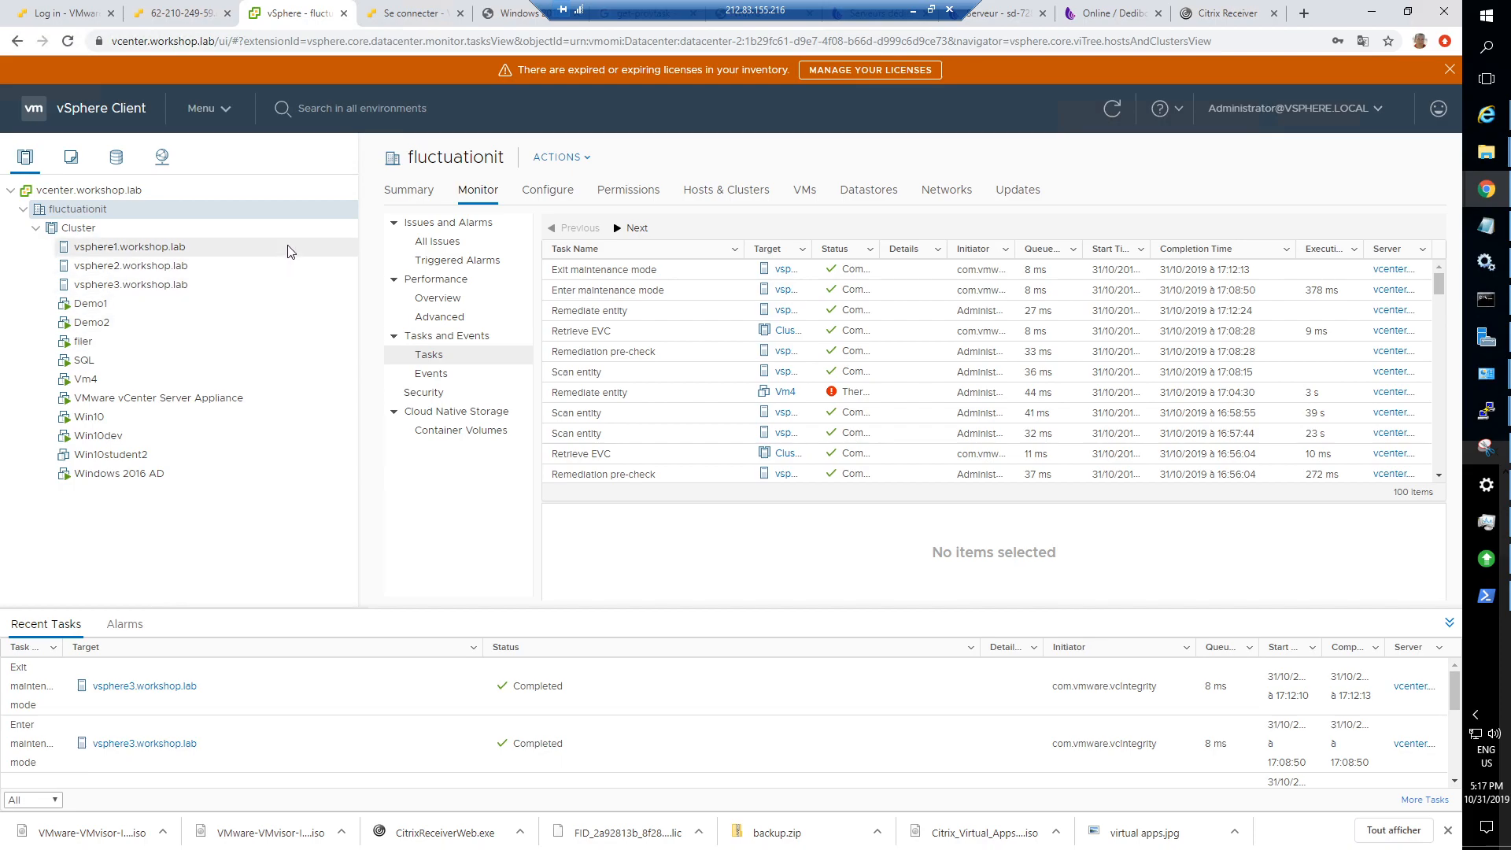
click(177, 248)
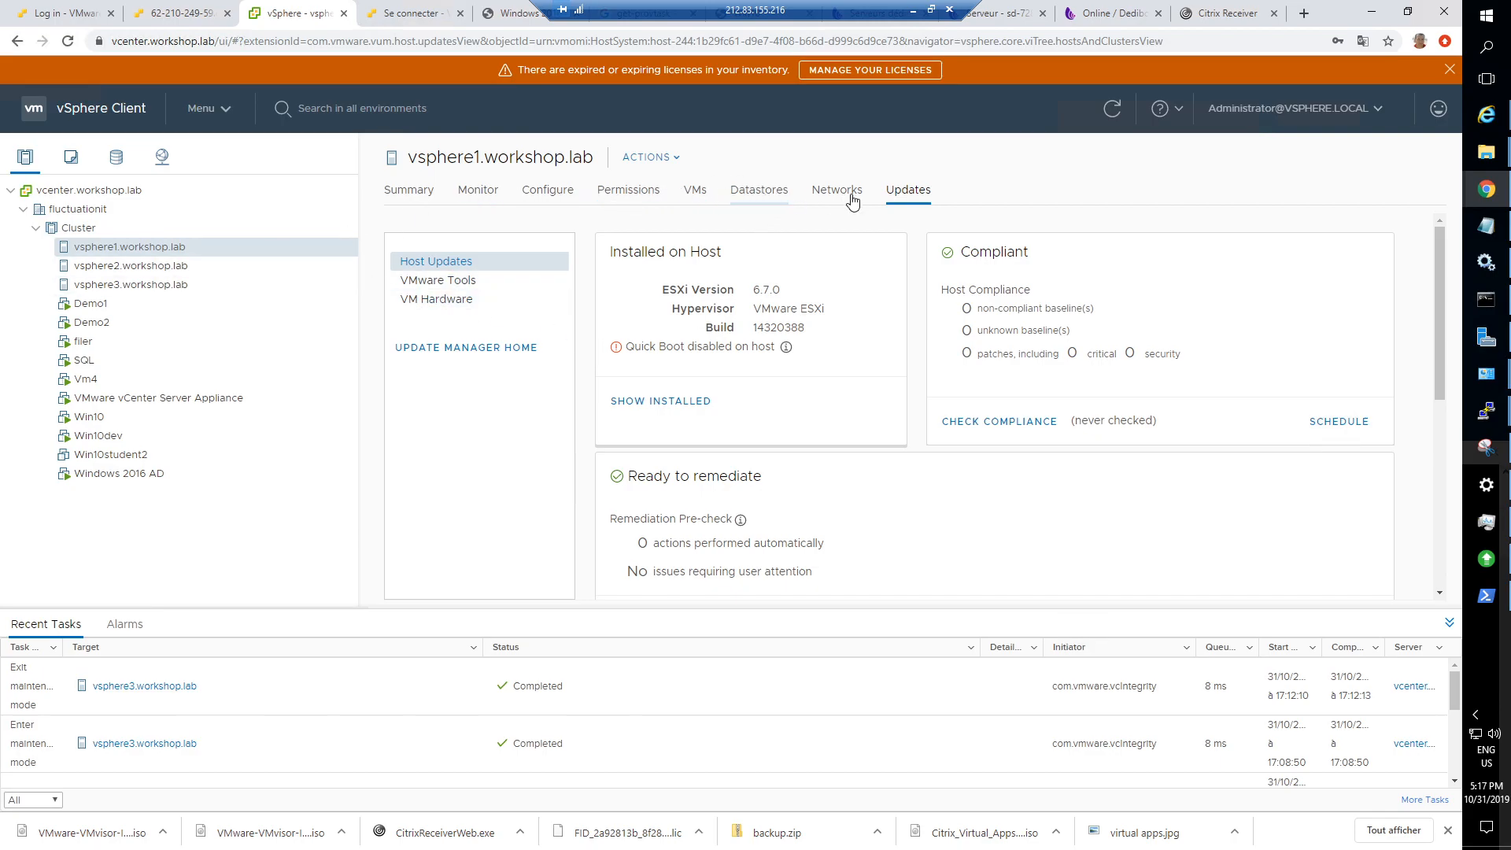
Open Update Manager's baselines and review the automatic patch selection criteria of the Critical Patch 6.7 baseline without changing them.
click(220, 115)
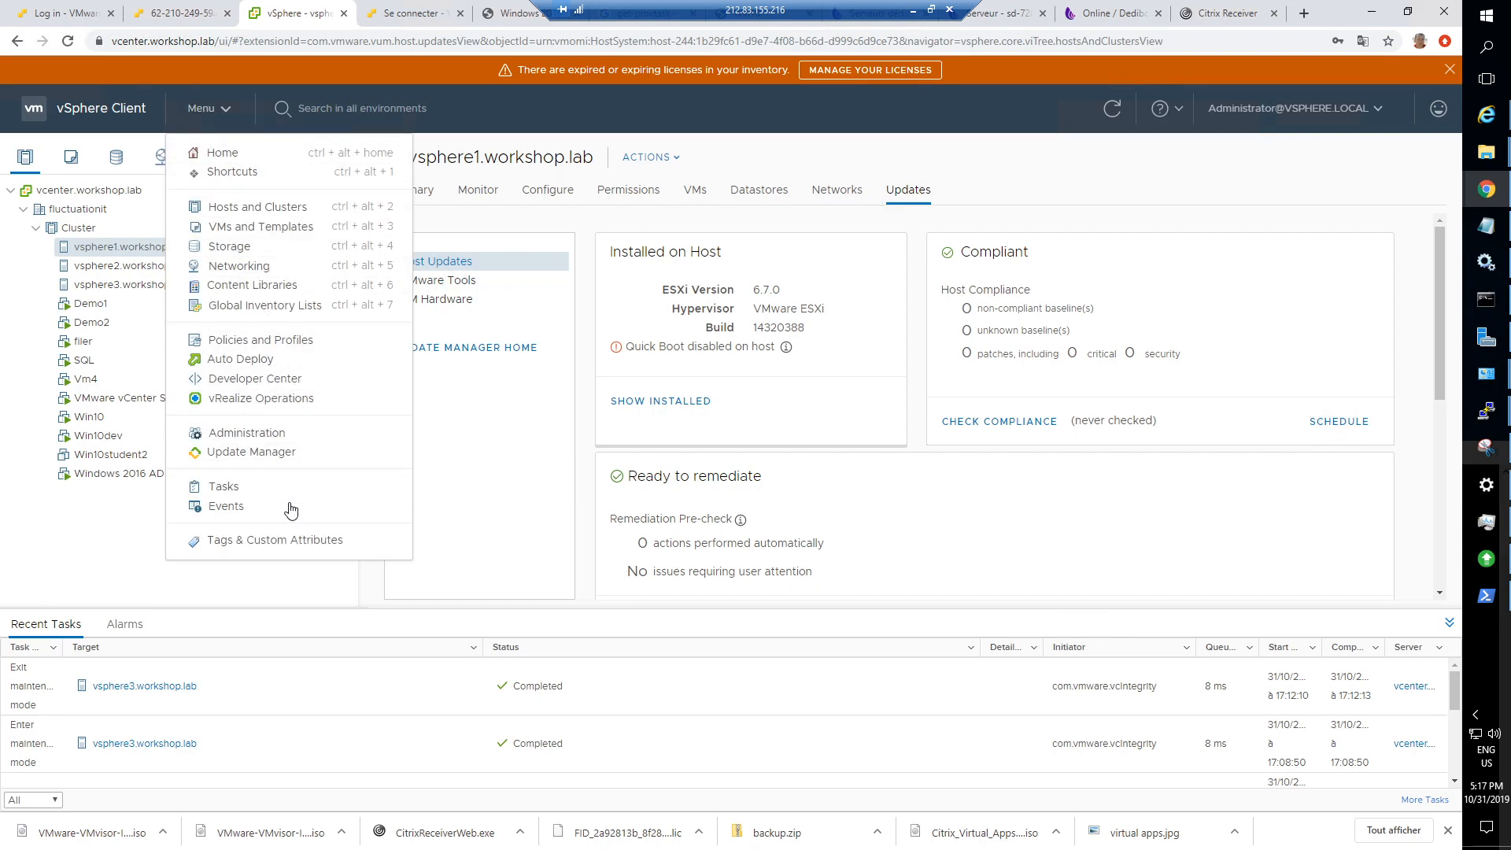
click(374, 442)
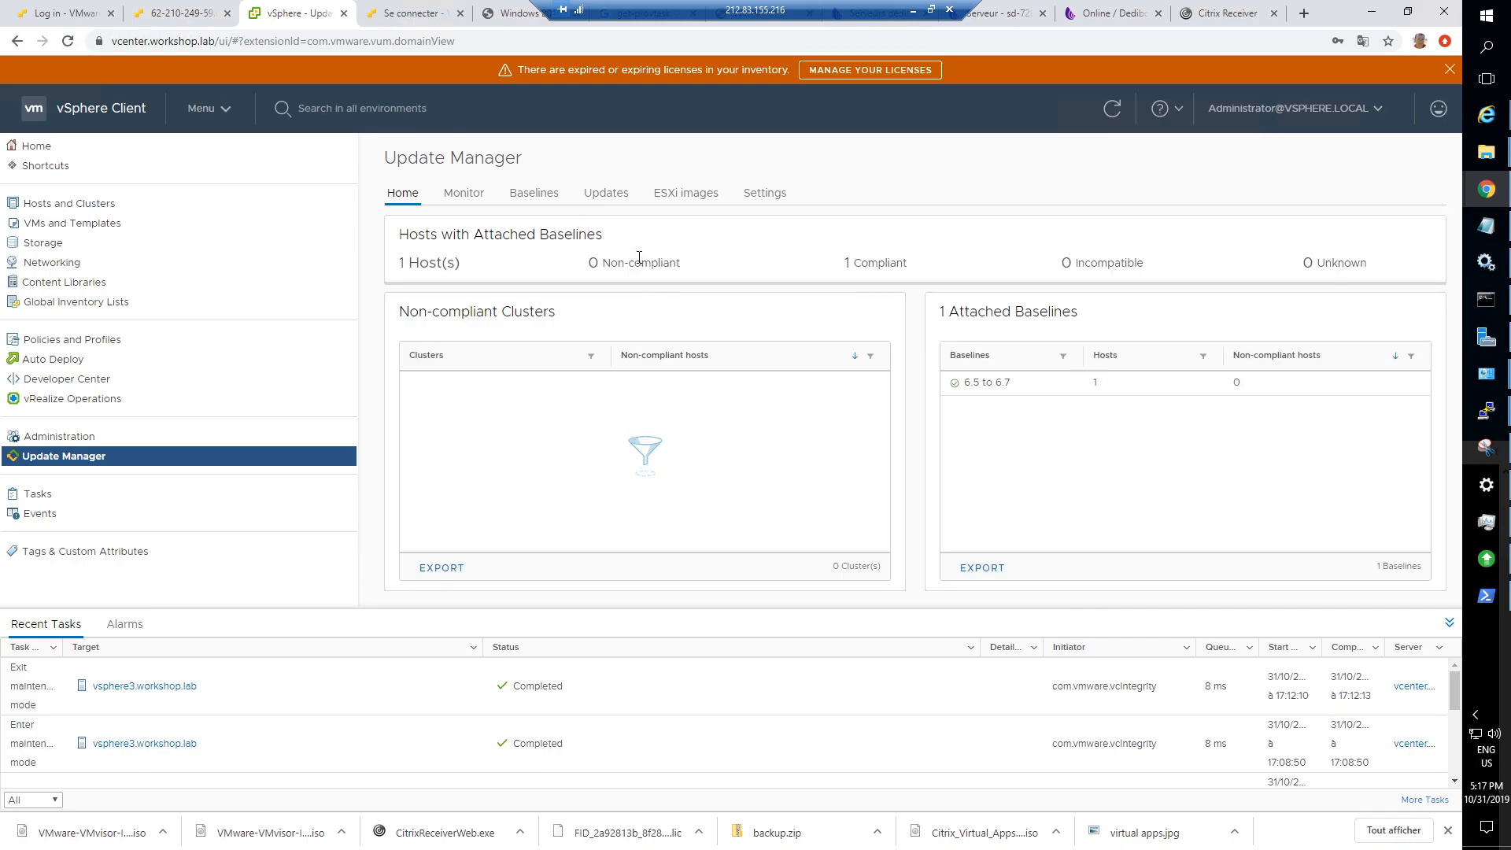
click(551, 193)
click(401, 289)
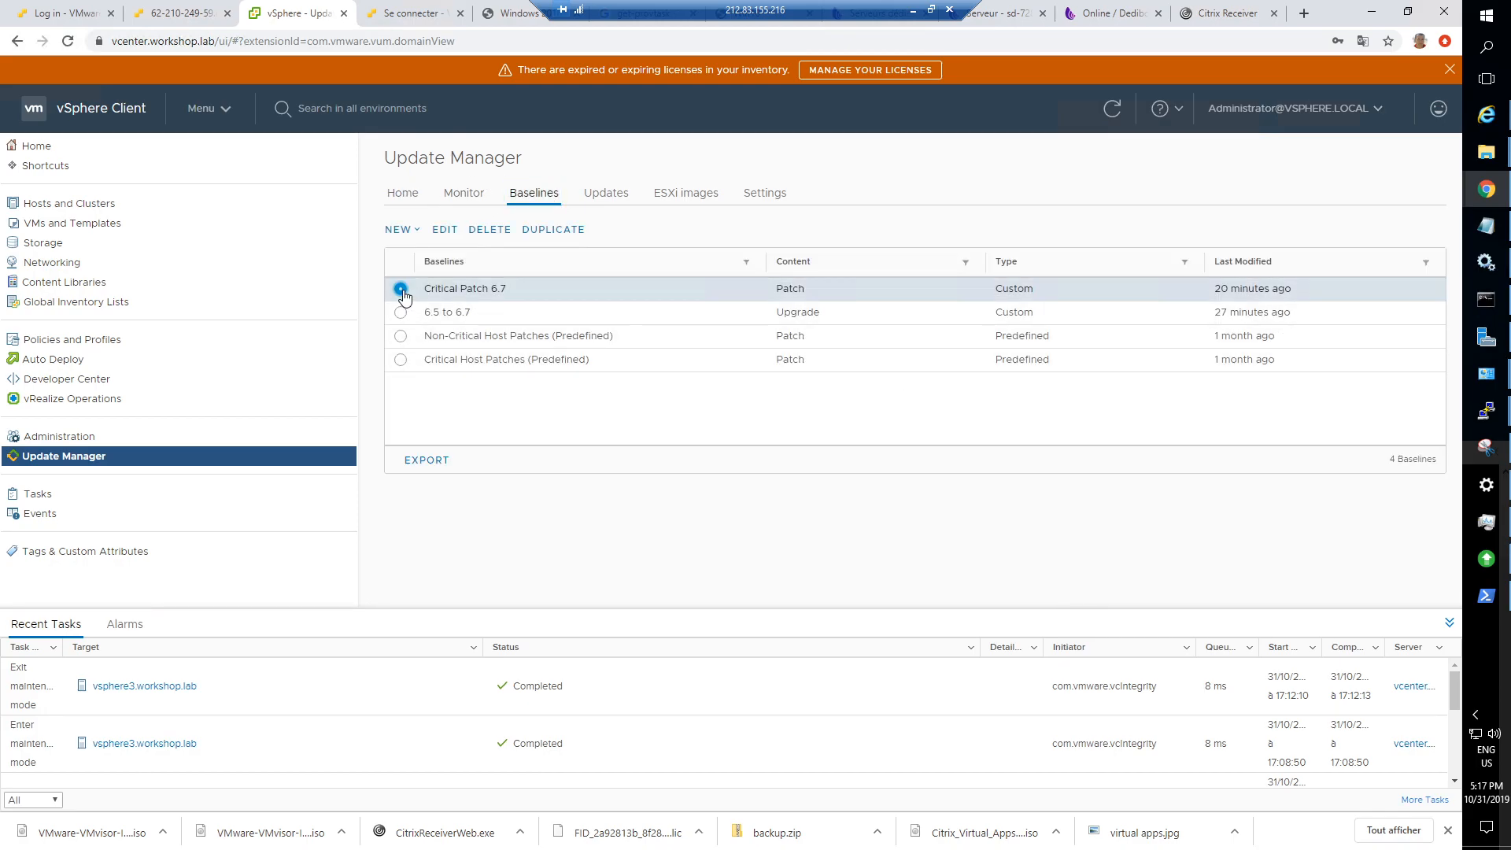
click(444, 230)
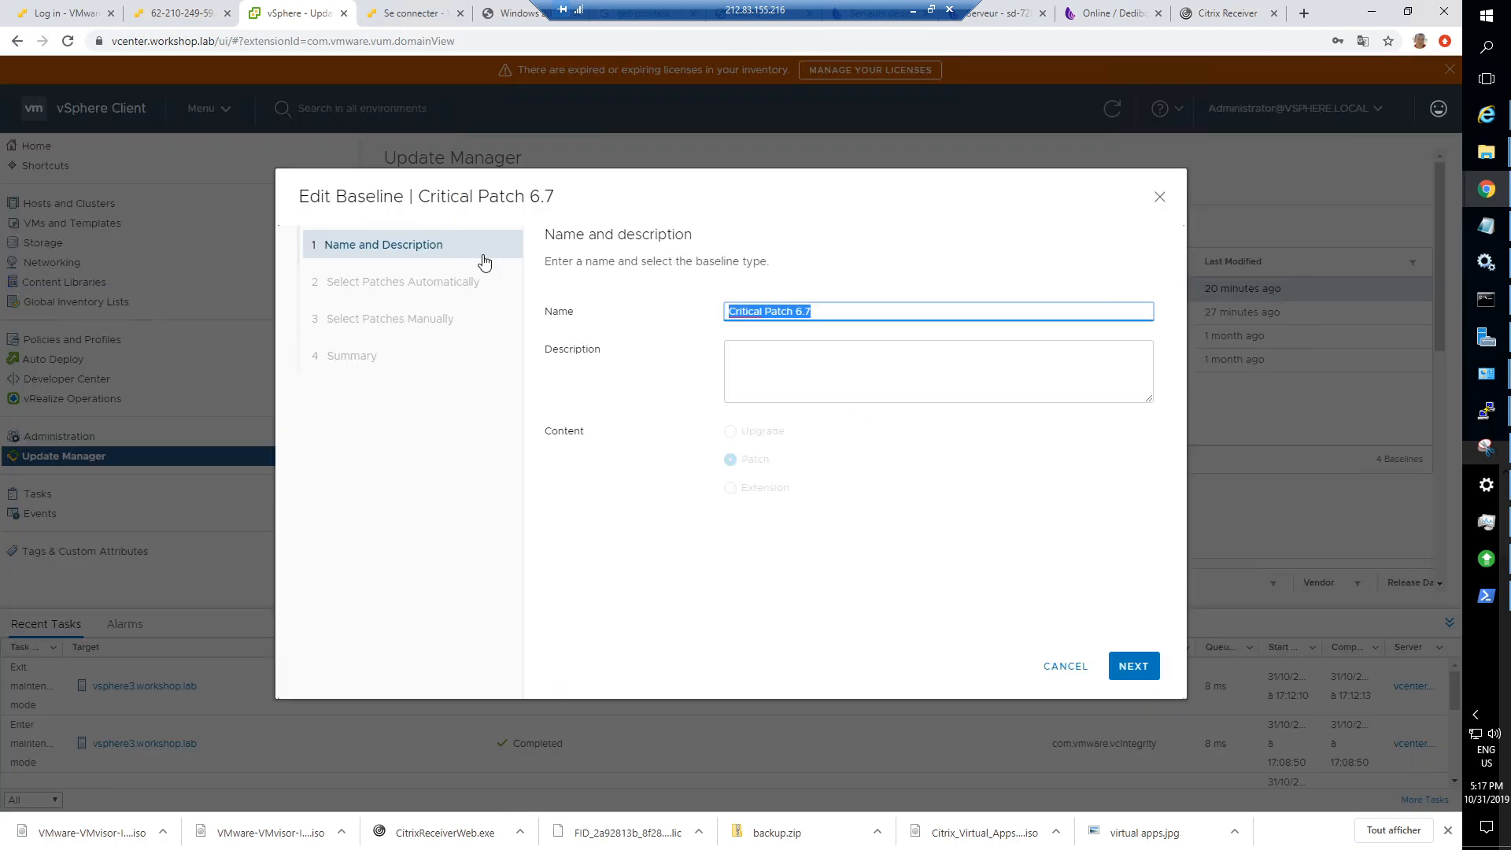
click(1127, 655)
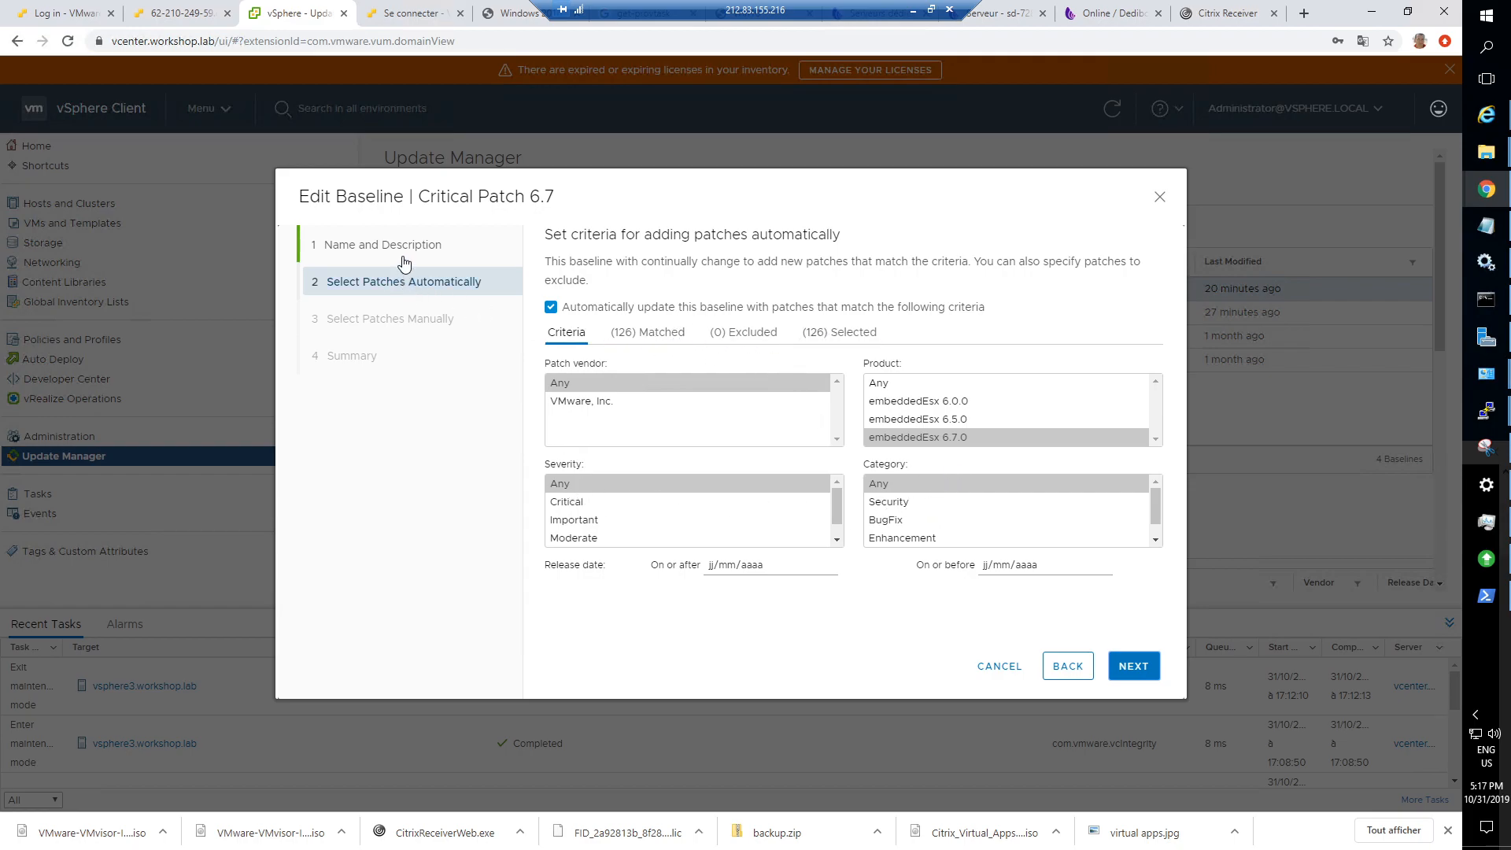
click(1001, 666)
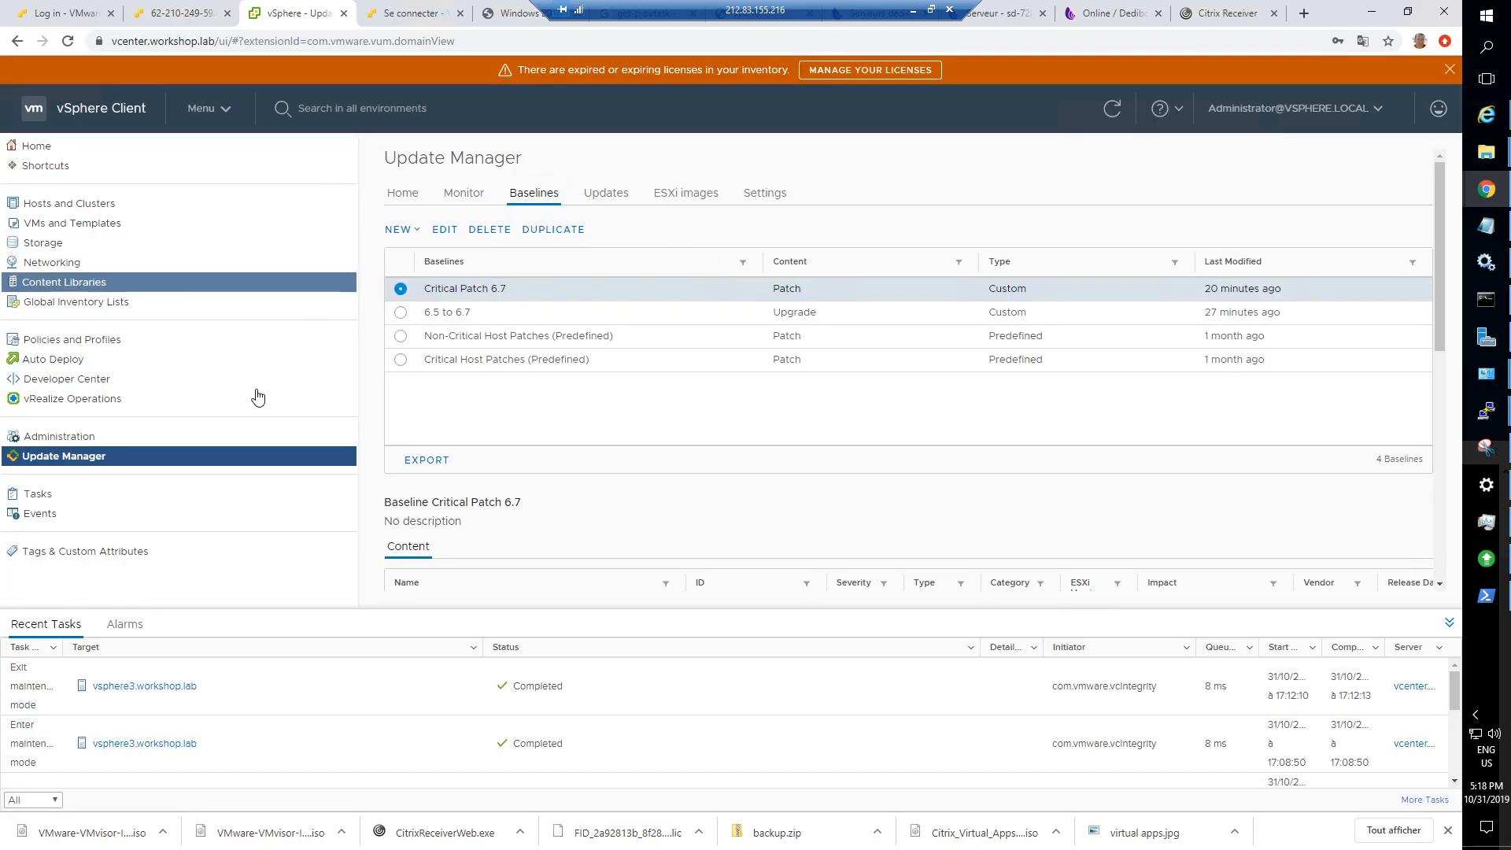
Review the patch download source and proxy settings in Update Manager's patch setup and run an immediate patch definitions download.
click(752, 200)
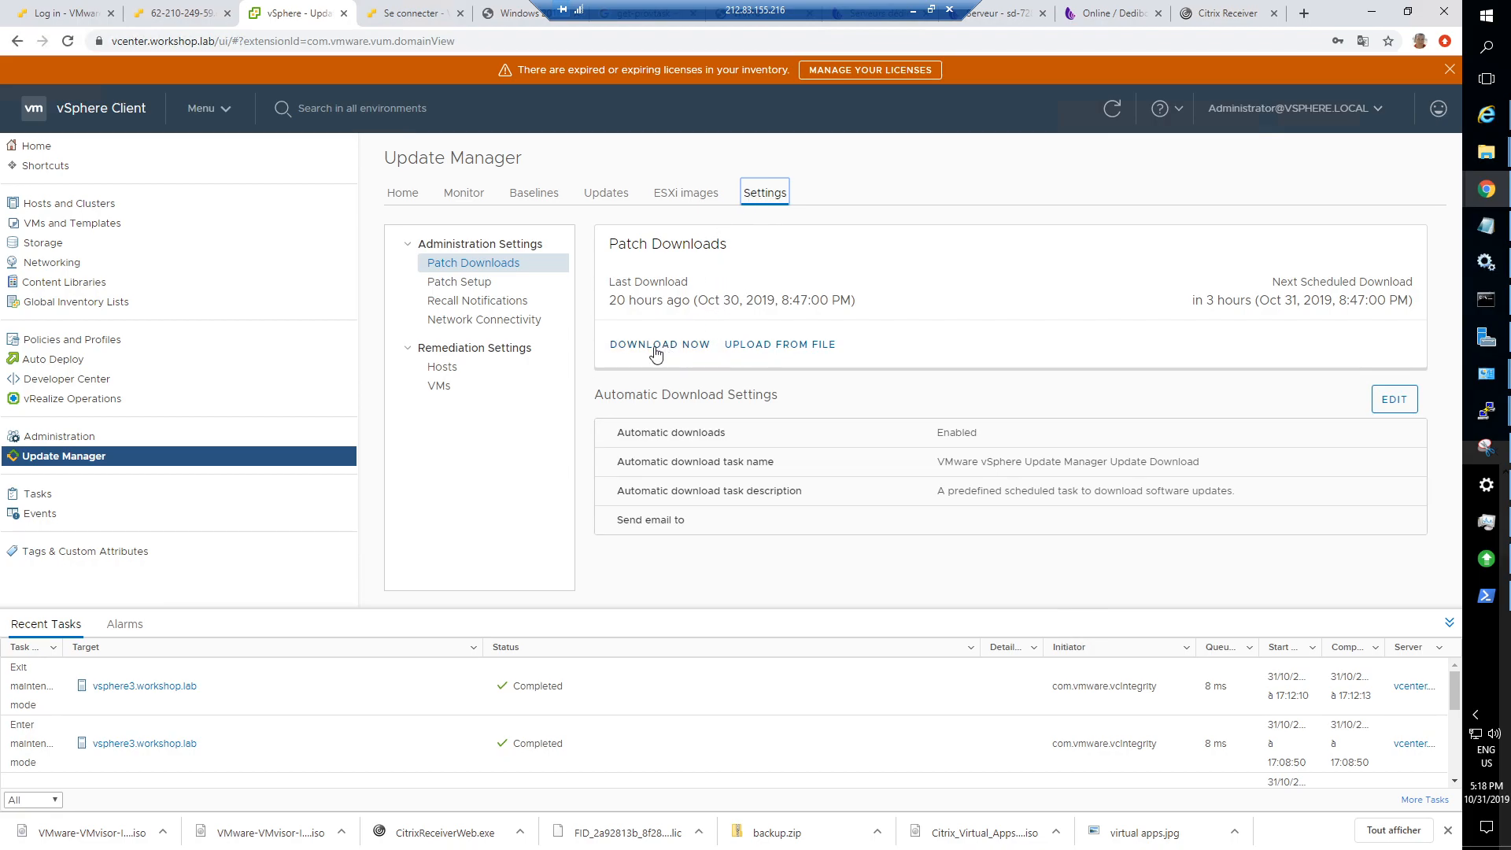
click(462, 289)
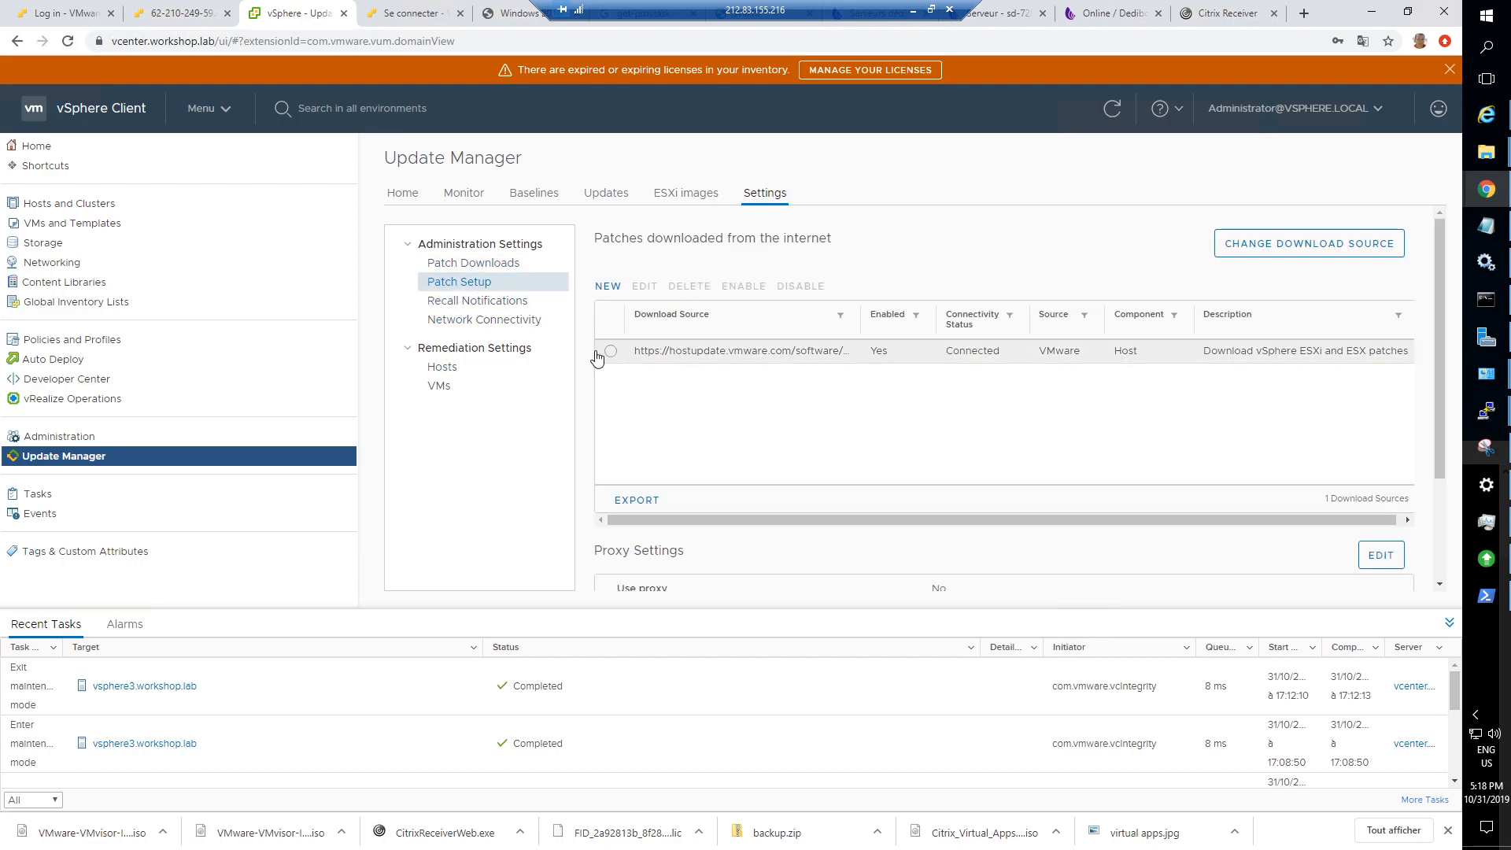
click(611, 351)
scroll(820, 354, down, 2)
scroll(819, 354, up, 2)
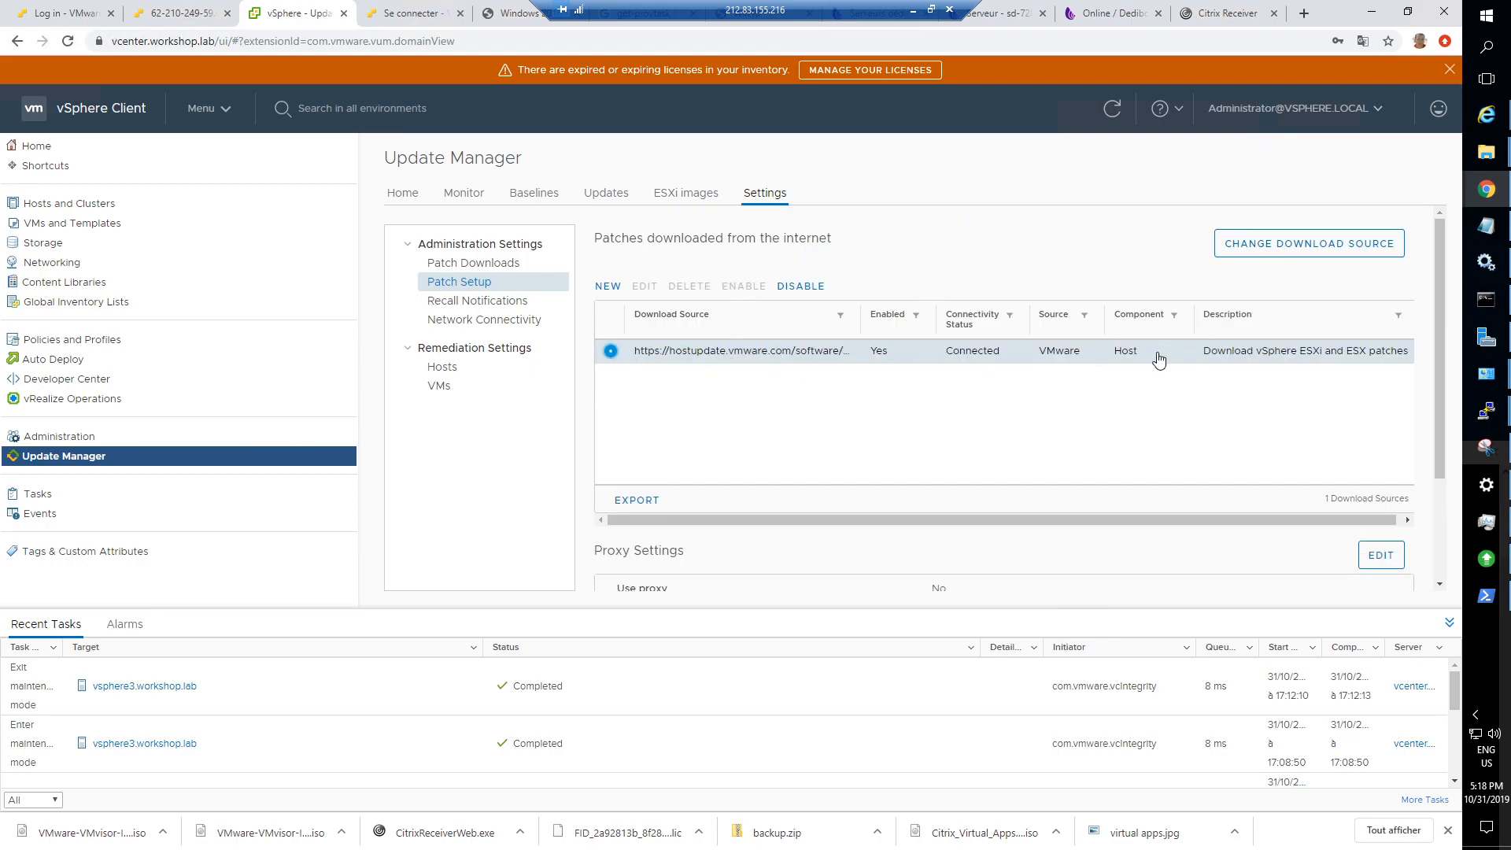
scroll(1102, 458, down, 2)
scroll(1091, 439, up, 2)
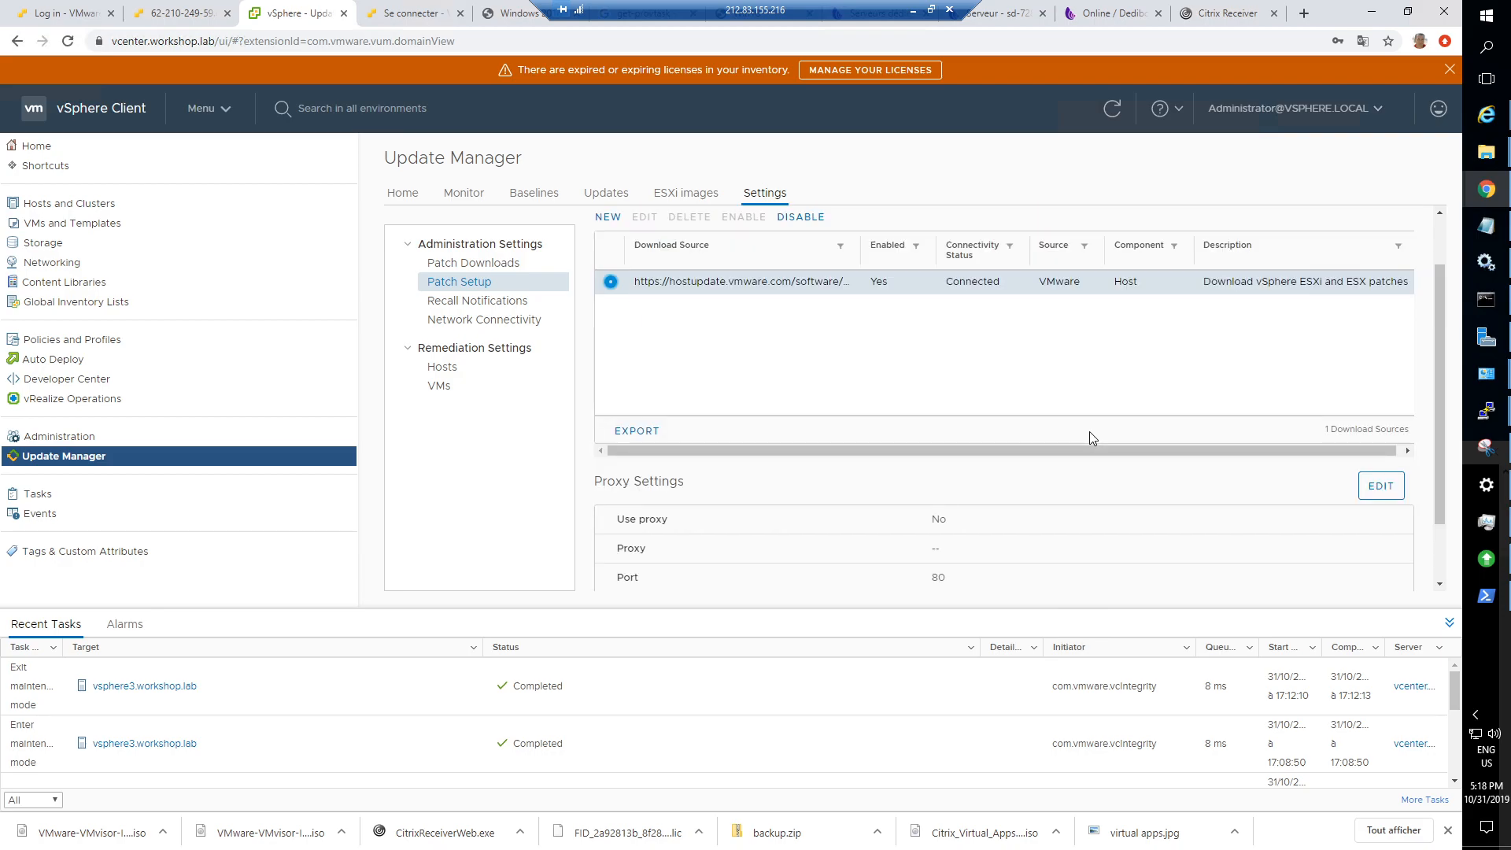
click(475, 261)
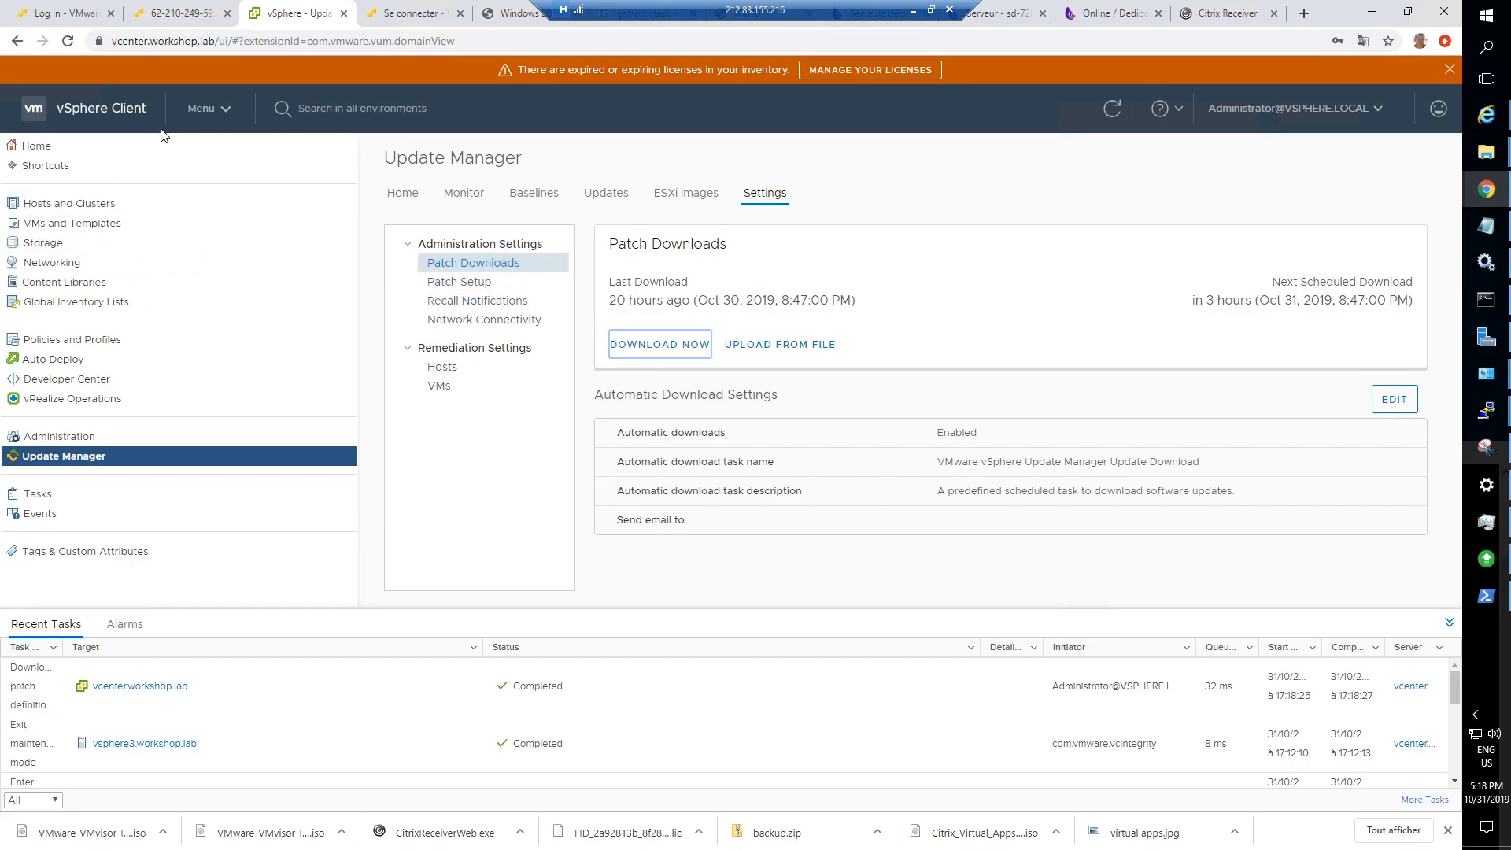
Return to the hosts and clusters inventory and attach the Critical Patch 6.7 baseline to vsphere1.workshop.lab.
click(97, 206)
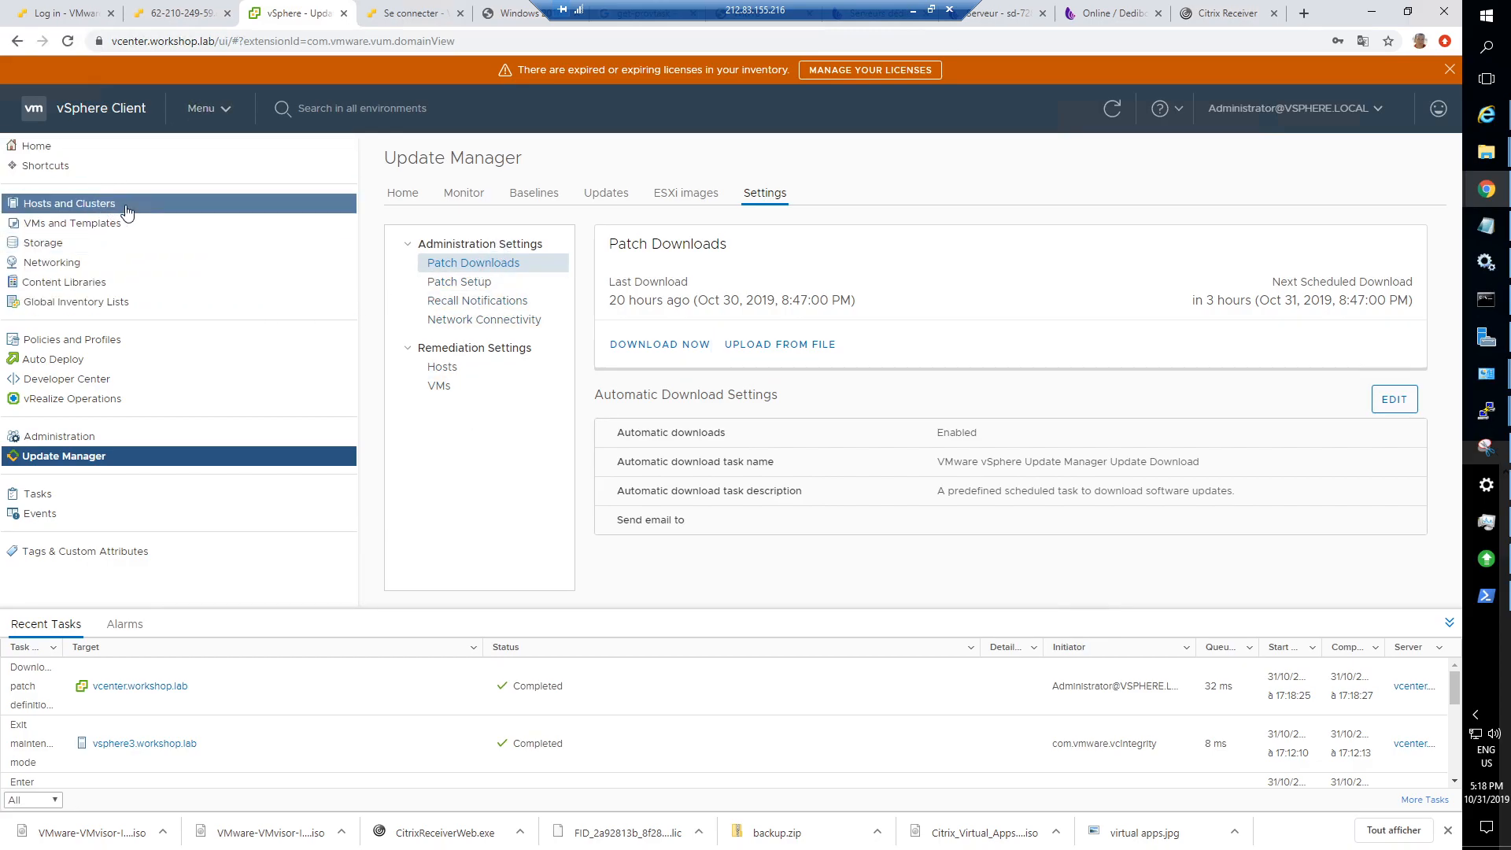
click(87, 203)
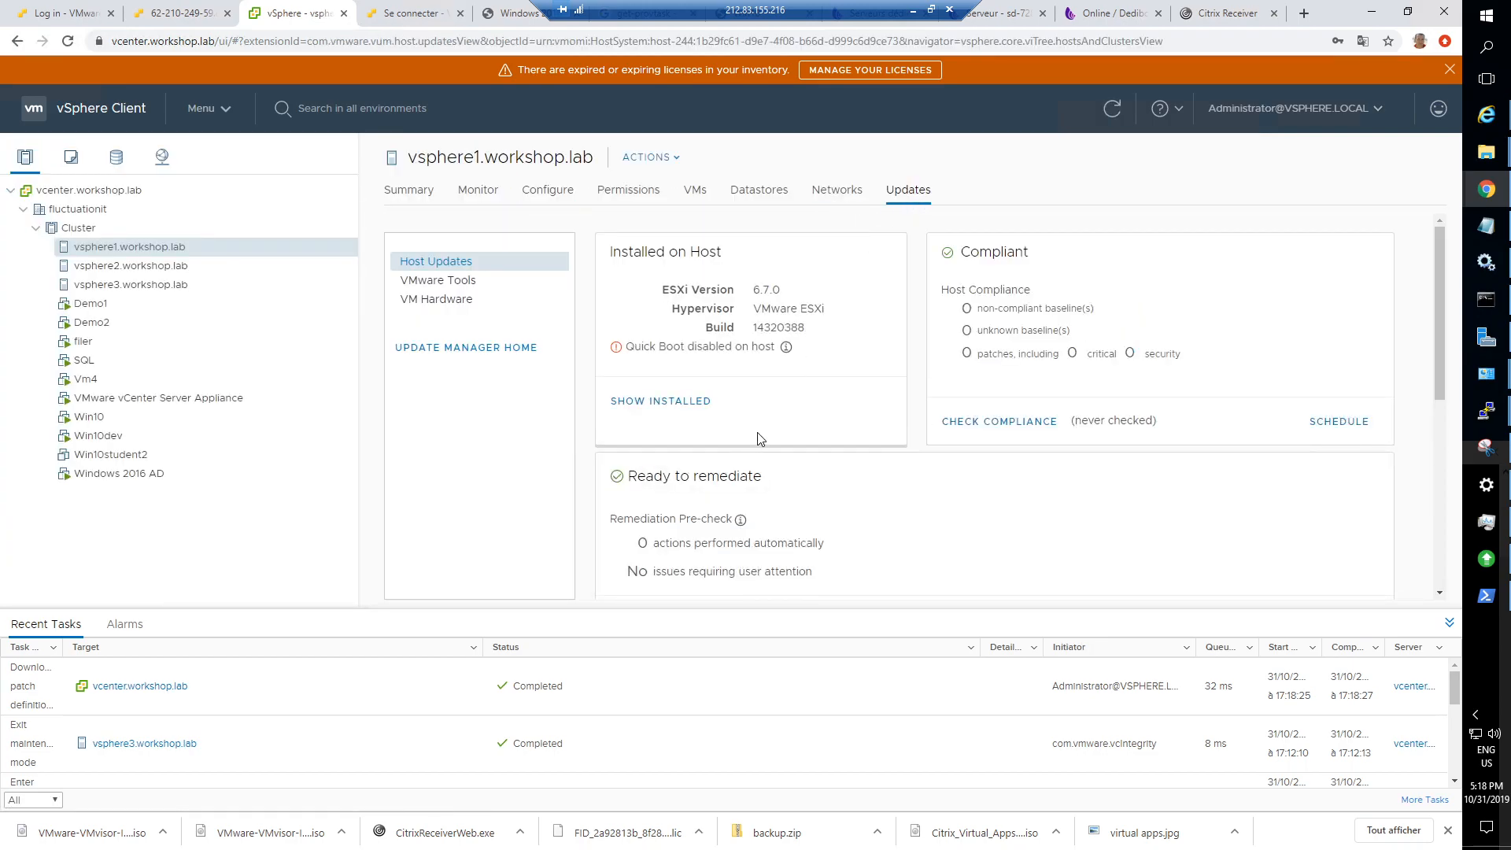
scroll(758, 439, down, 5)
click(634, 277)
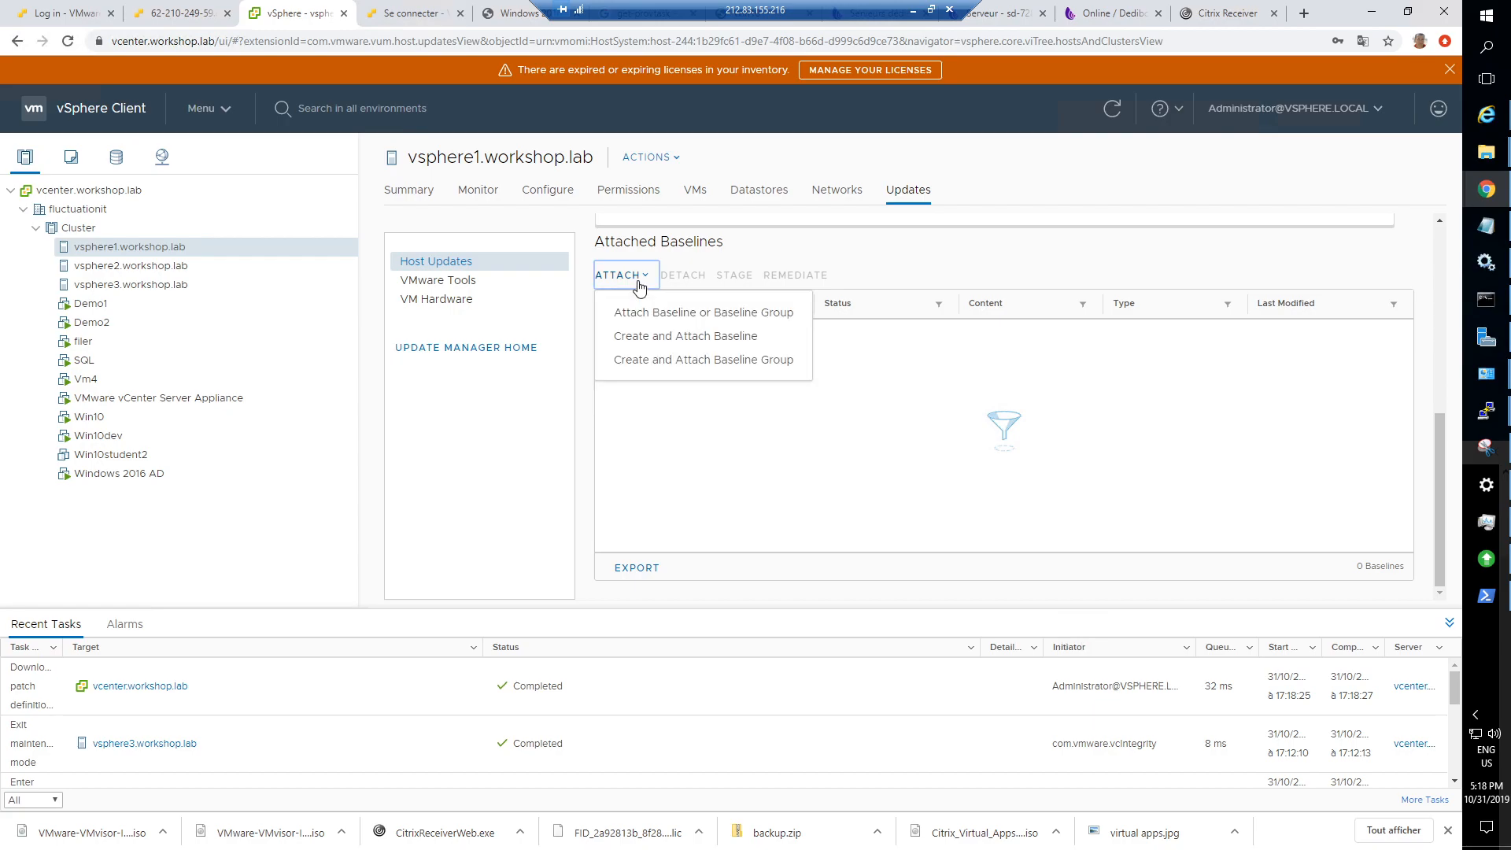
click(639, 312)
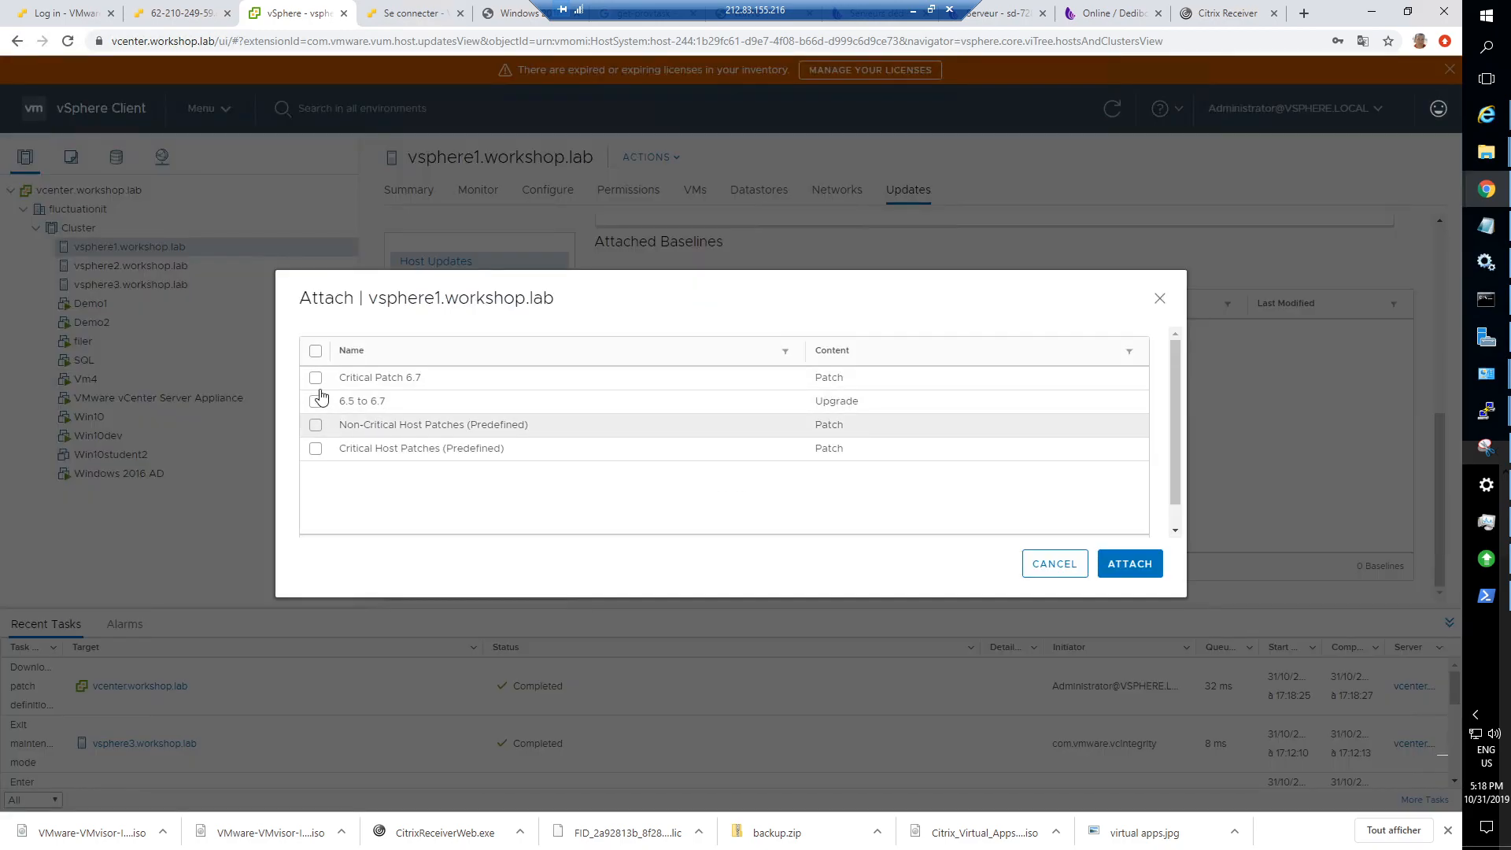
click(316, 378)
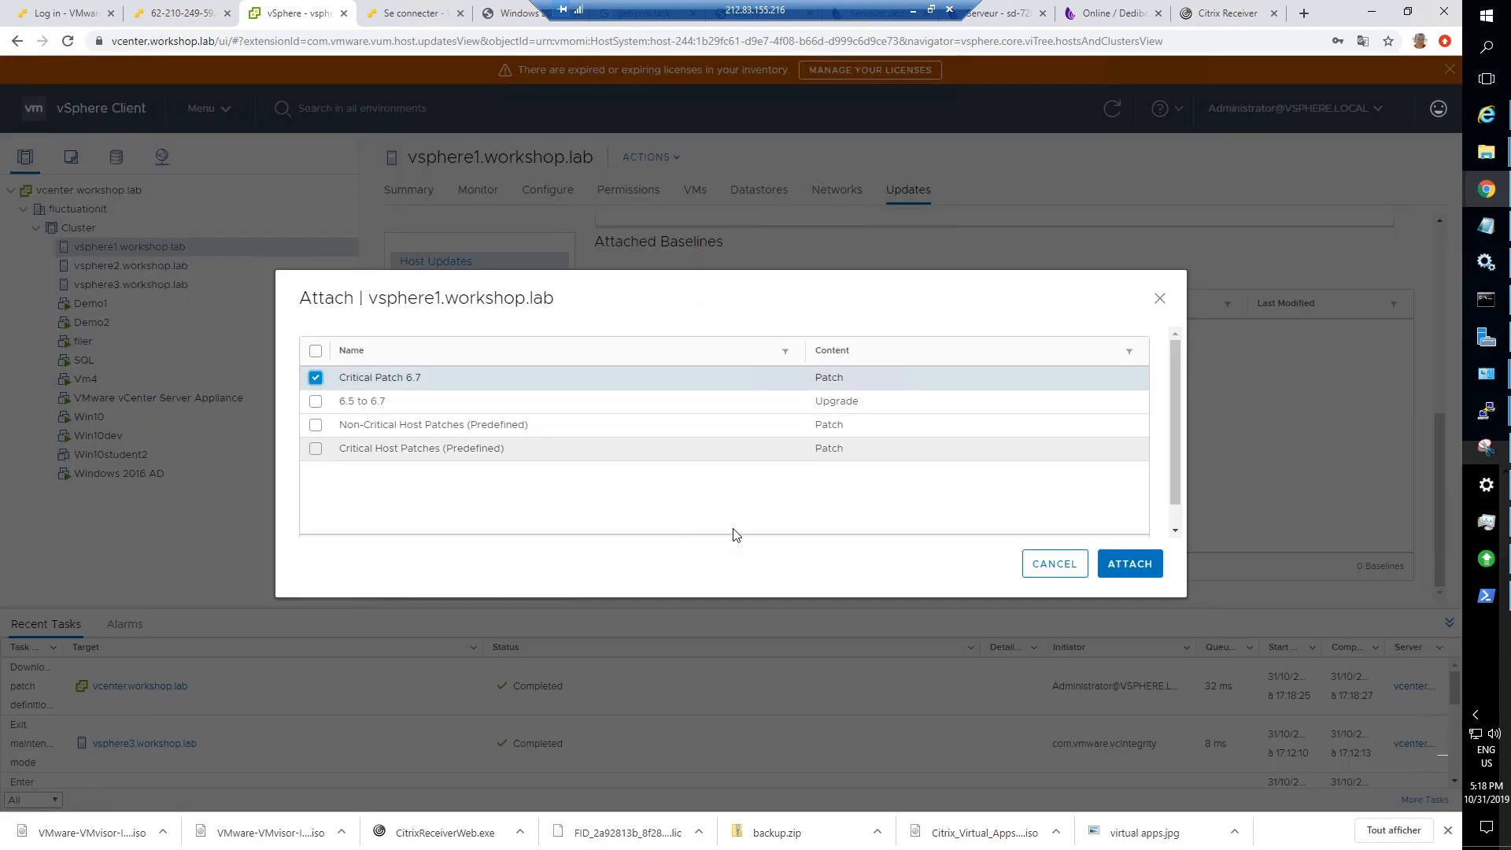
click(1118, 565)
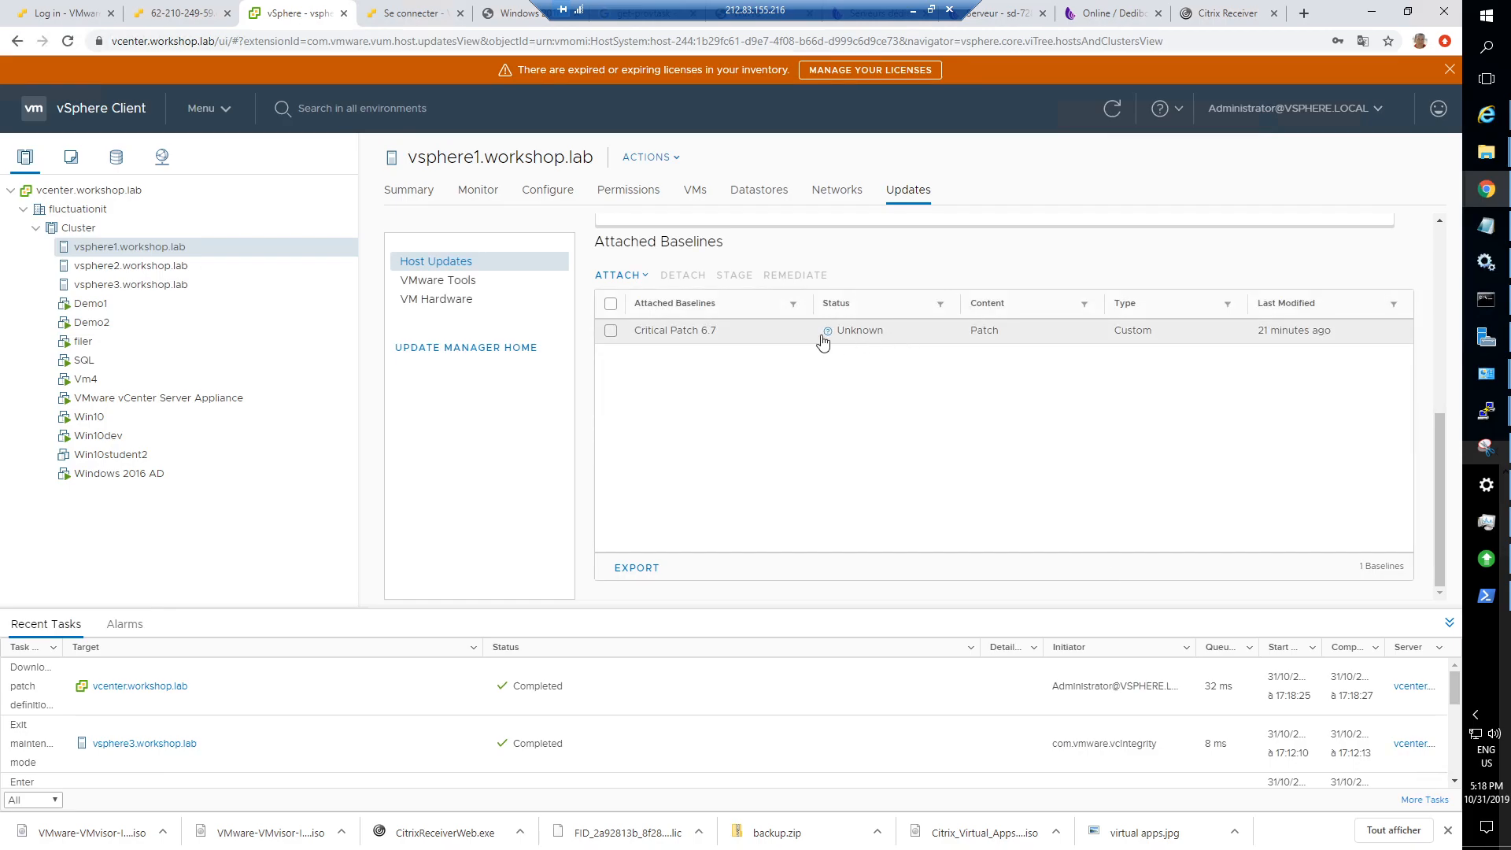
Select the attached Critical Patch 6.7 baseline and run a compliance check on vsphere1.workshop.lab.
click(611, 331)
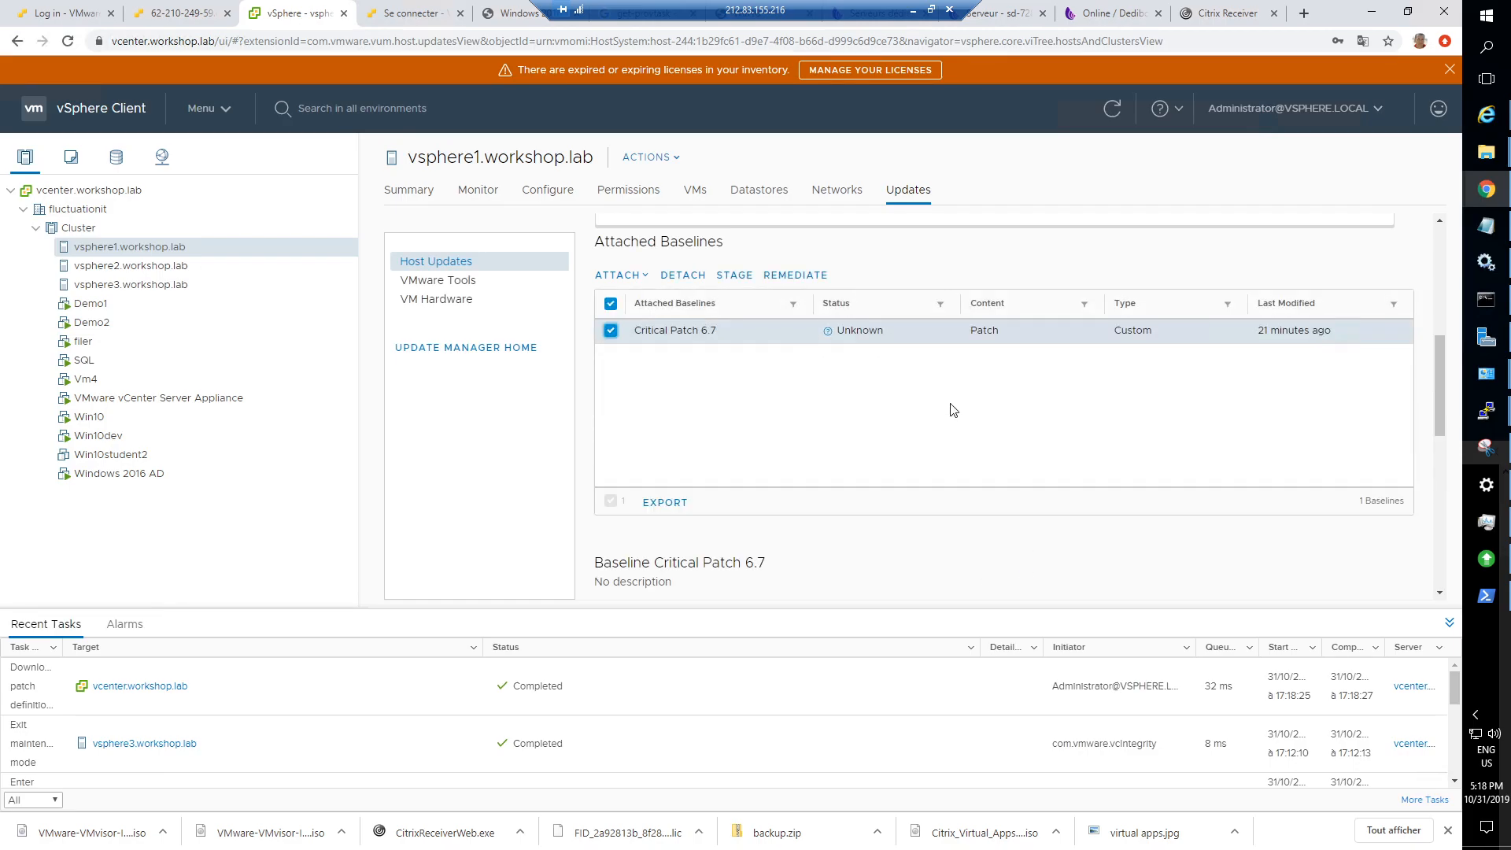
click(999, 422)
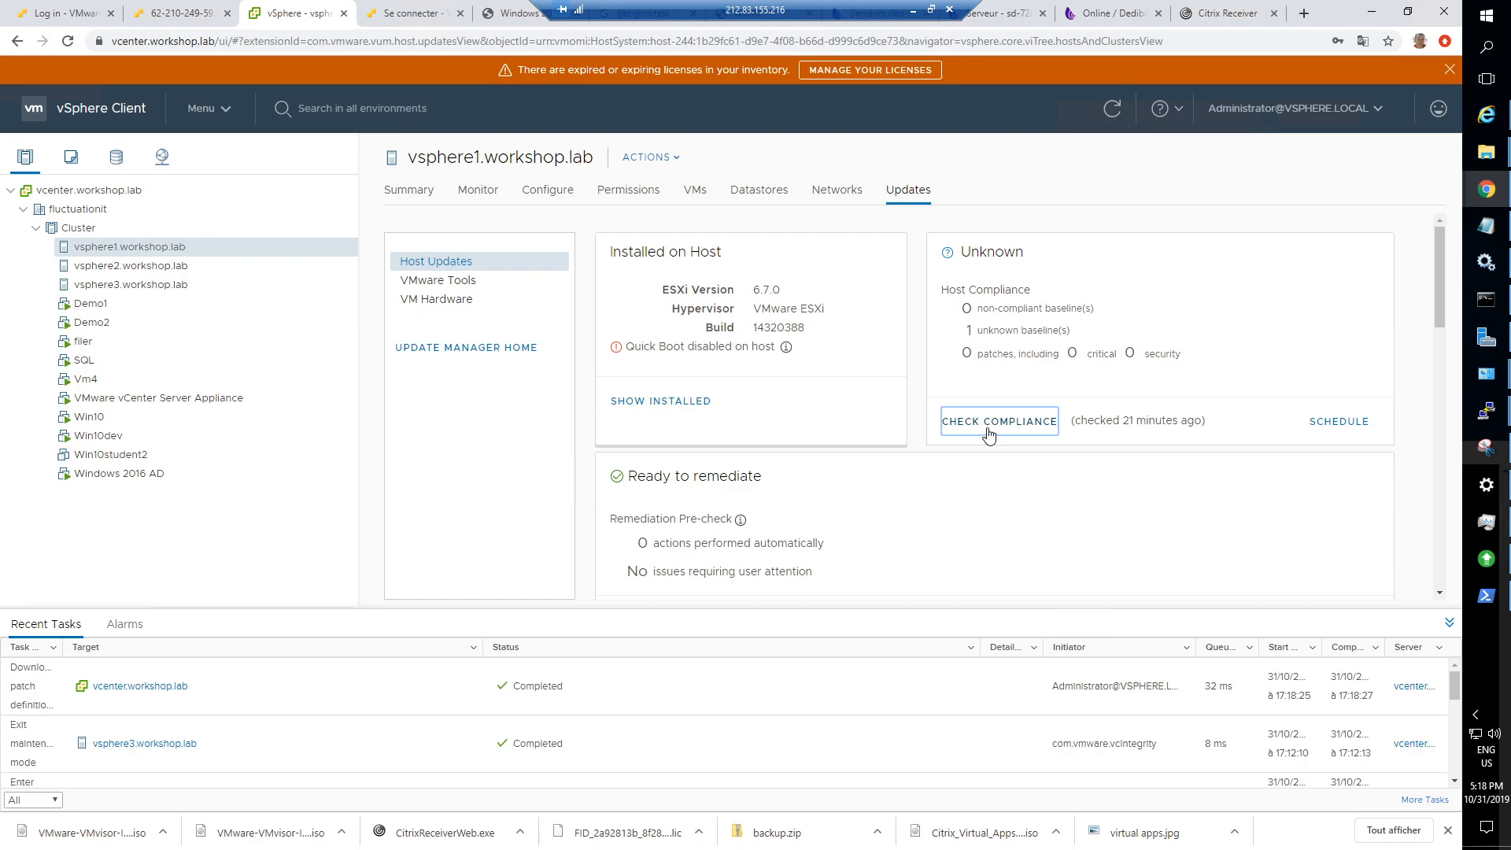
scroll(1000, 437, down, 5)
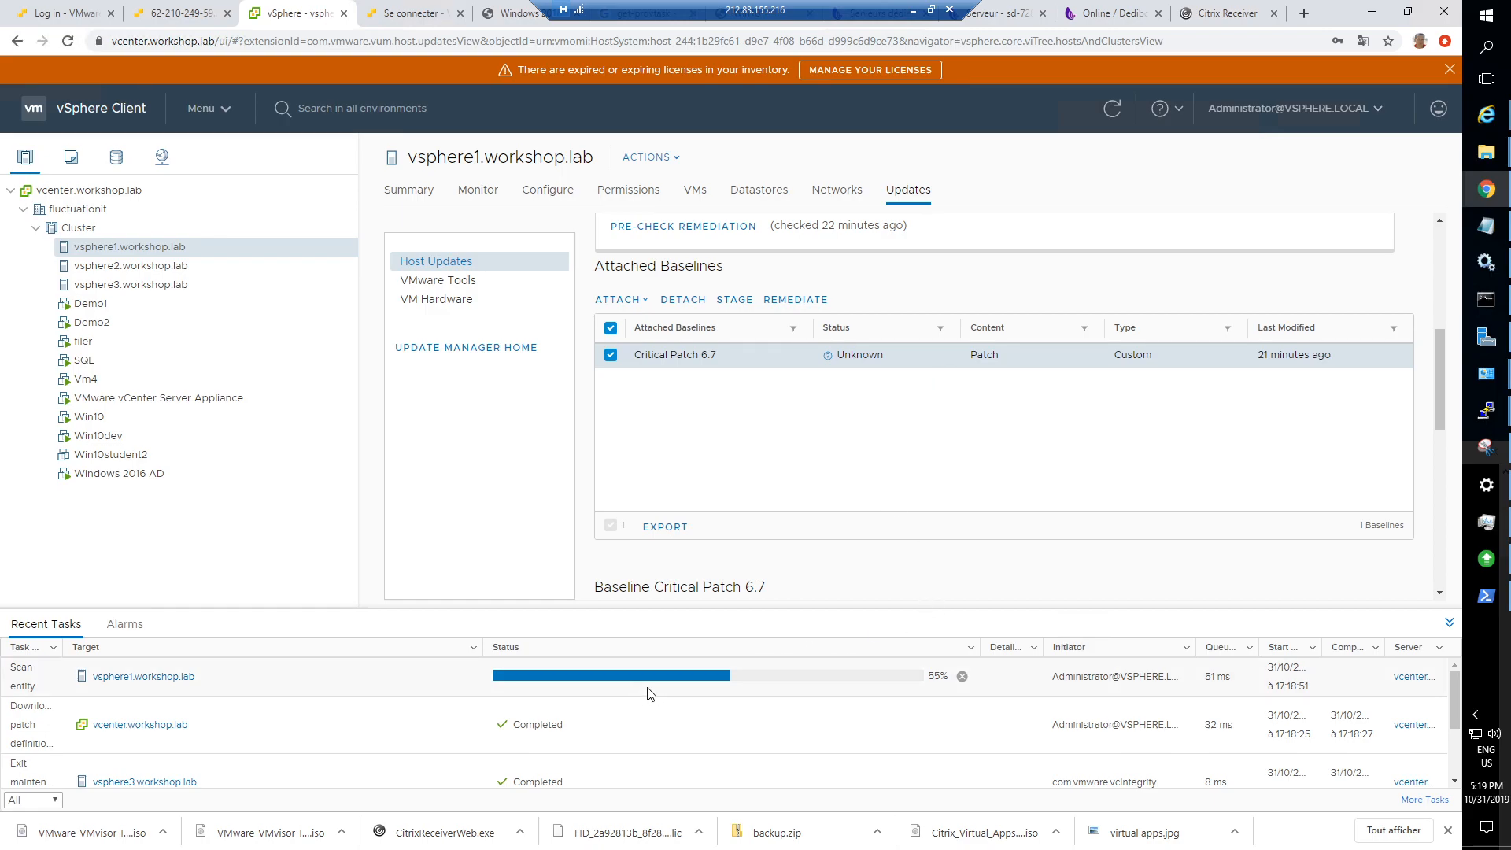
scroll(968, 479, up, 4)
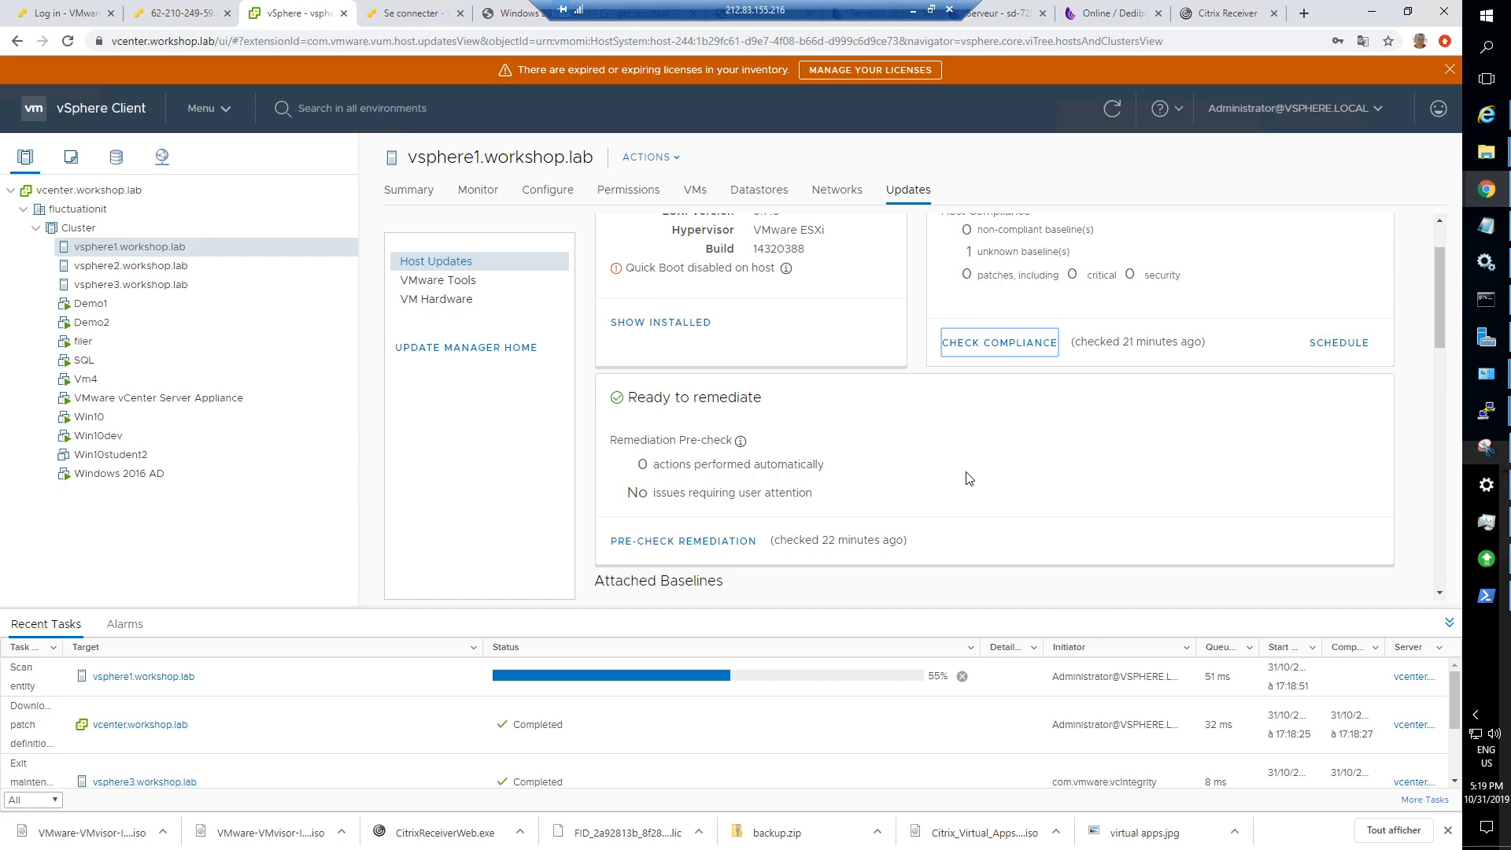
scroll(969, 478, up, 1)
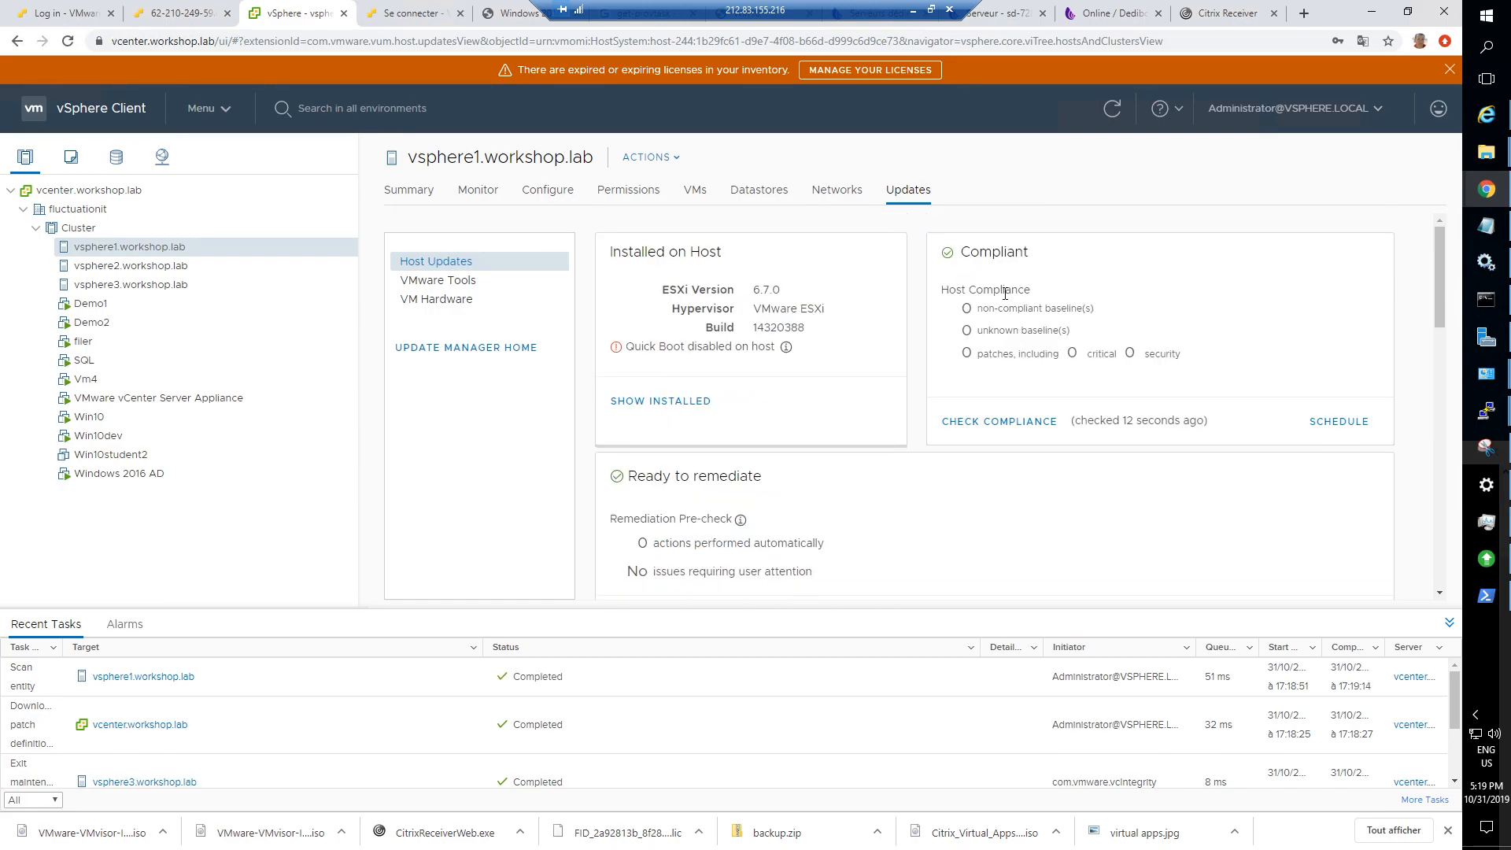
Examine the installation status of the Critical Patch 6.7 patches on vsphere1.workshop.lab and the host's compliance summary.
scroll(948, 508, down, 13)
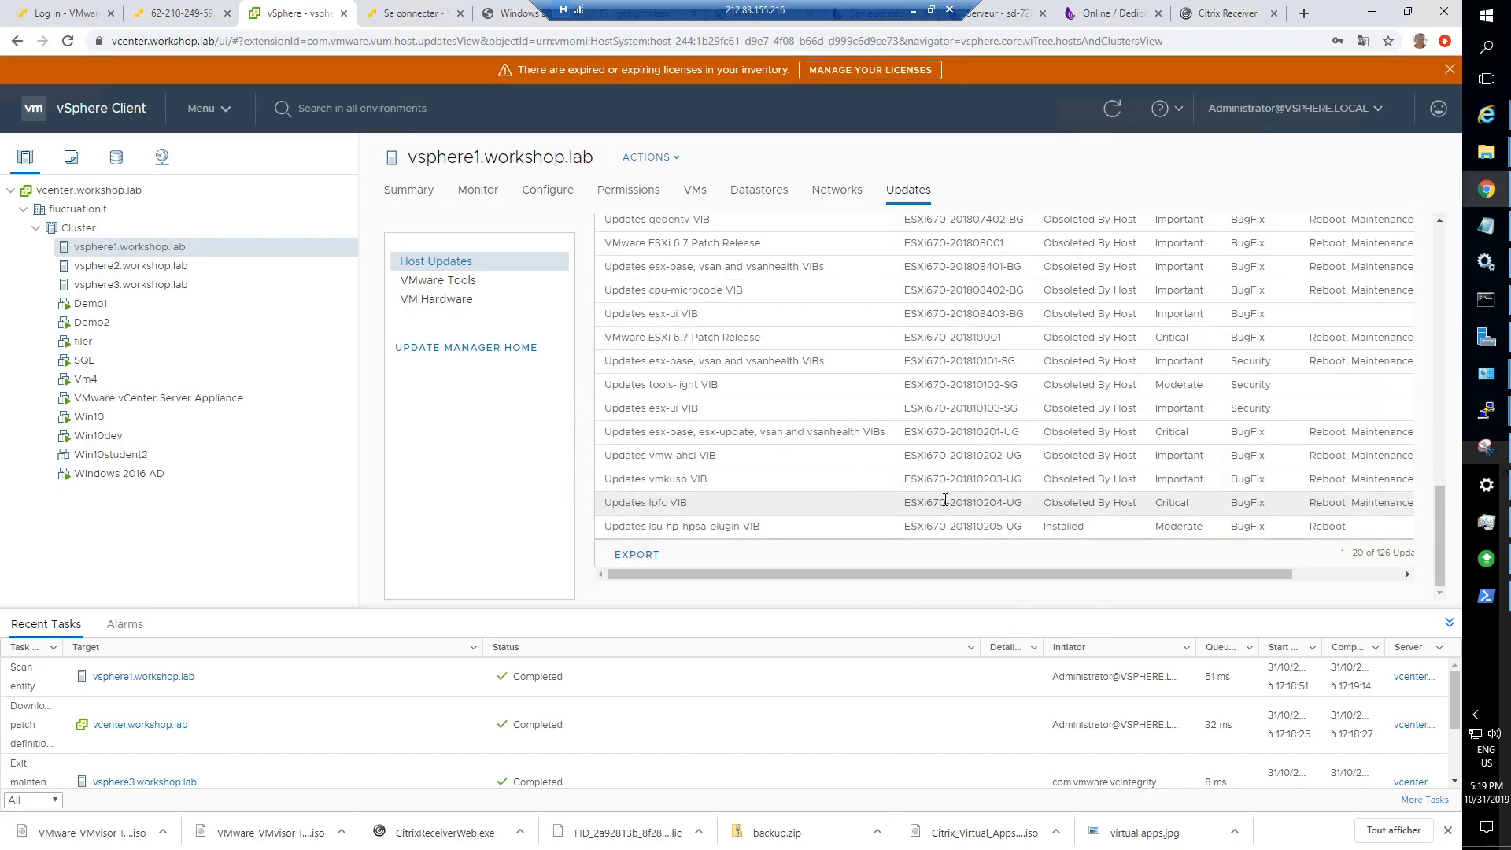
scroll(948, 507, up, 9)
scroll(948, 507, up, 4)
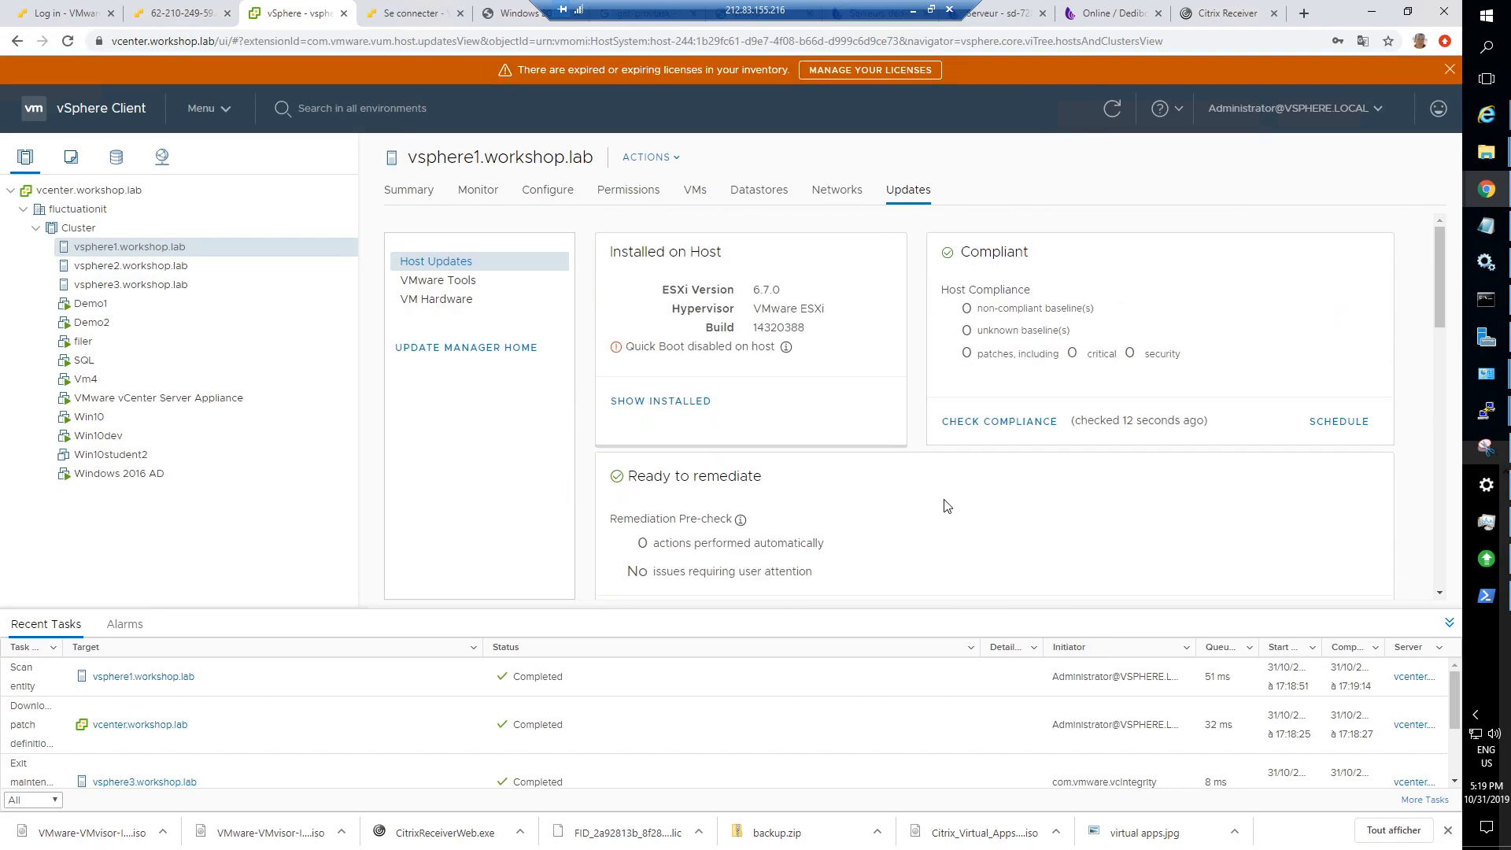
Minimize the remote desktop session, switch to the Google Slides presentation and advance from the Troubleshooting slide to the closing slide.
click(914, 12)
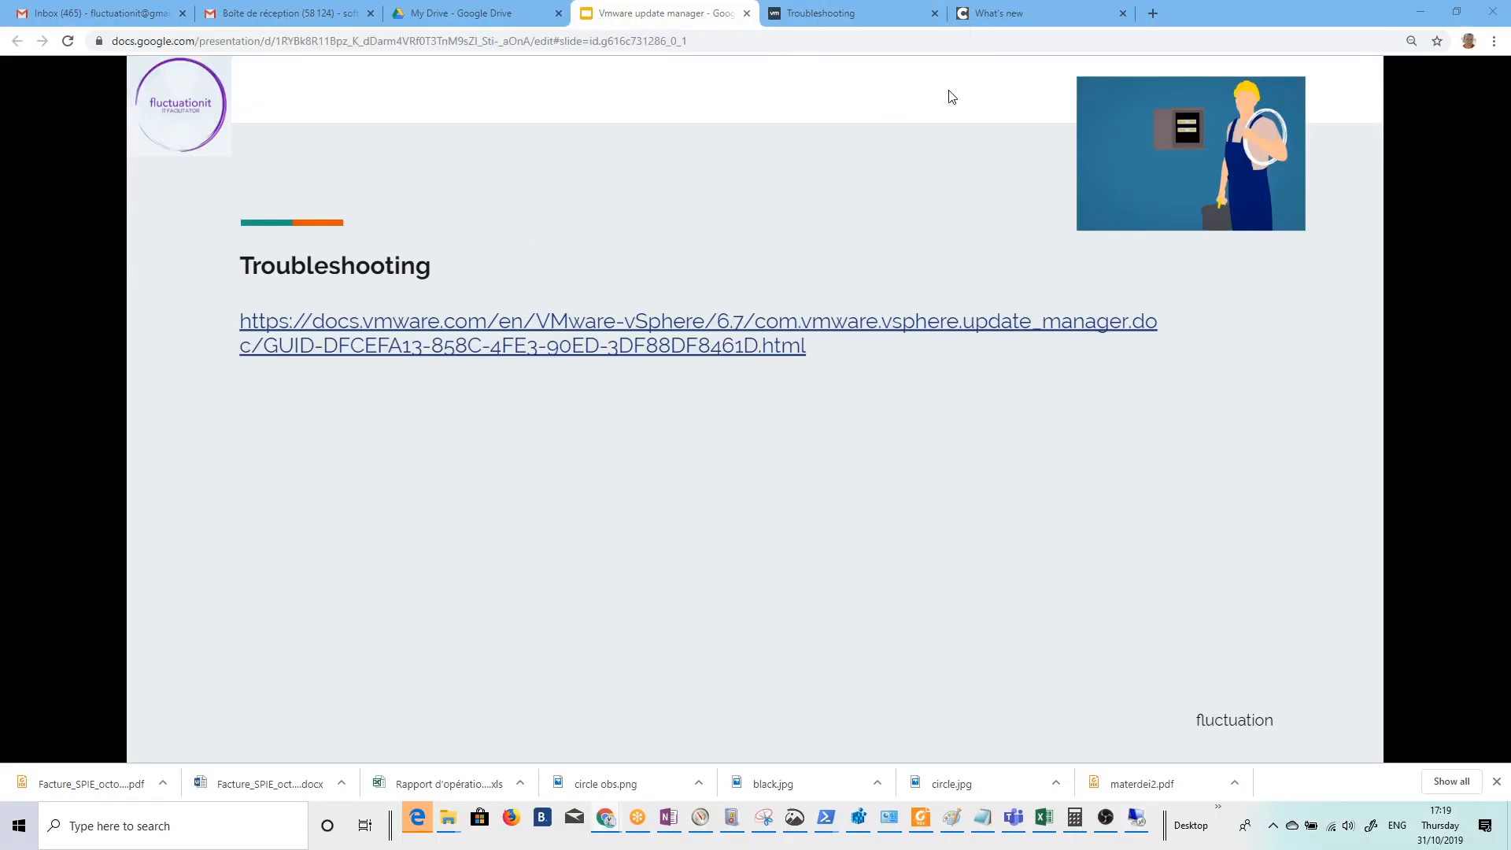
click(811, 238)
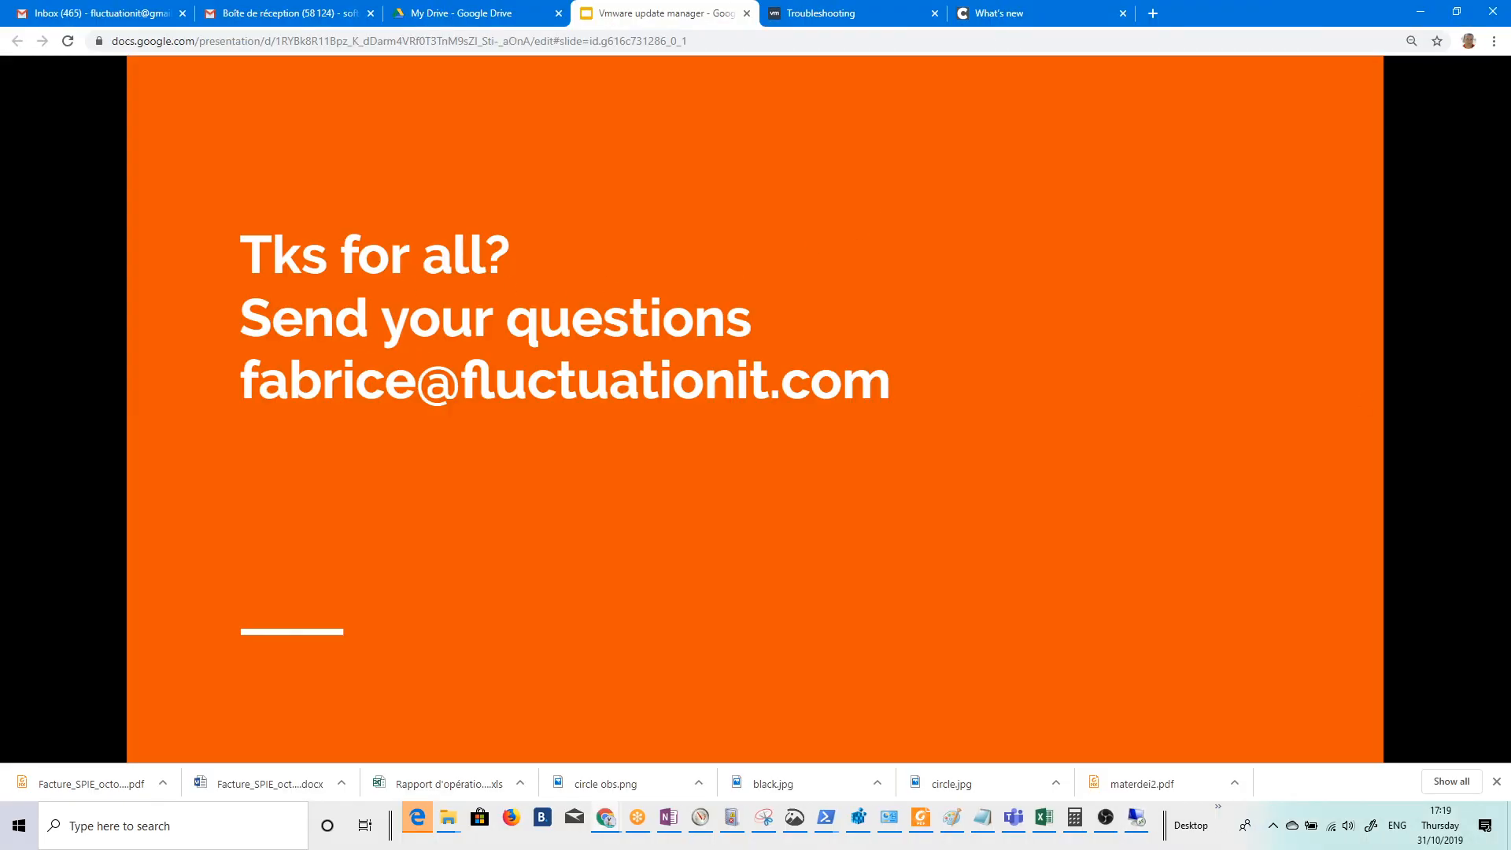
key(alt+Tab)
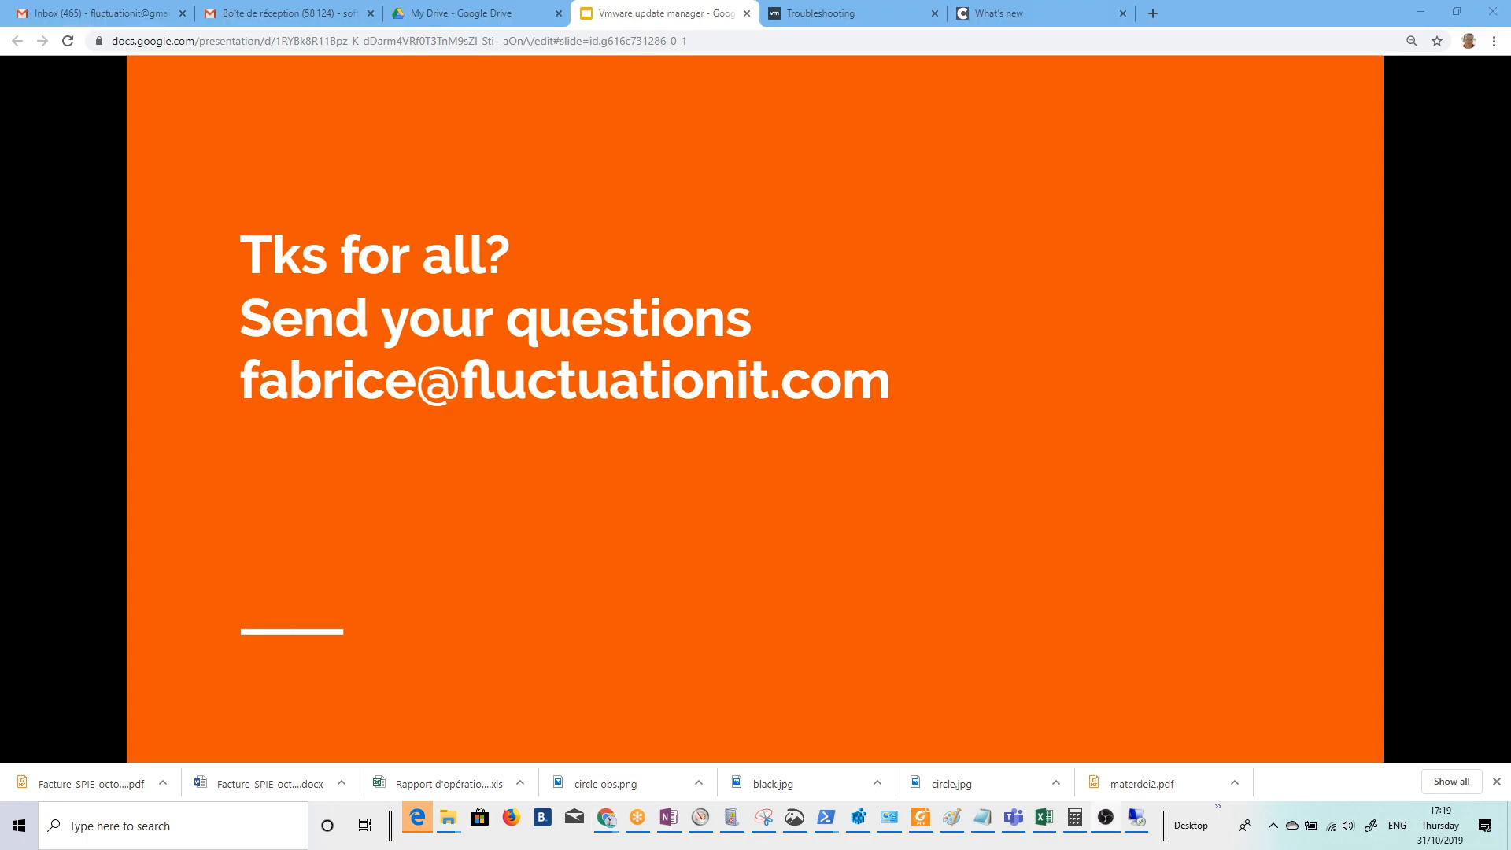